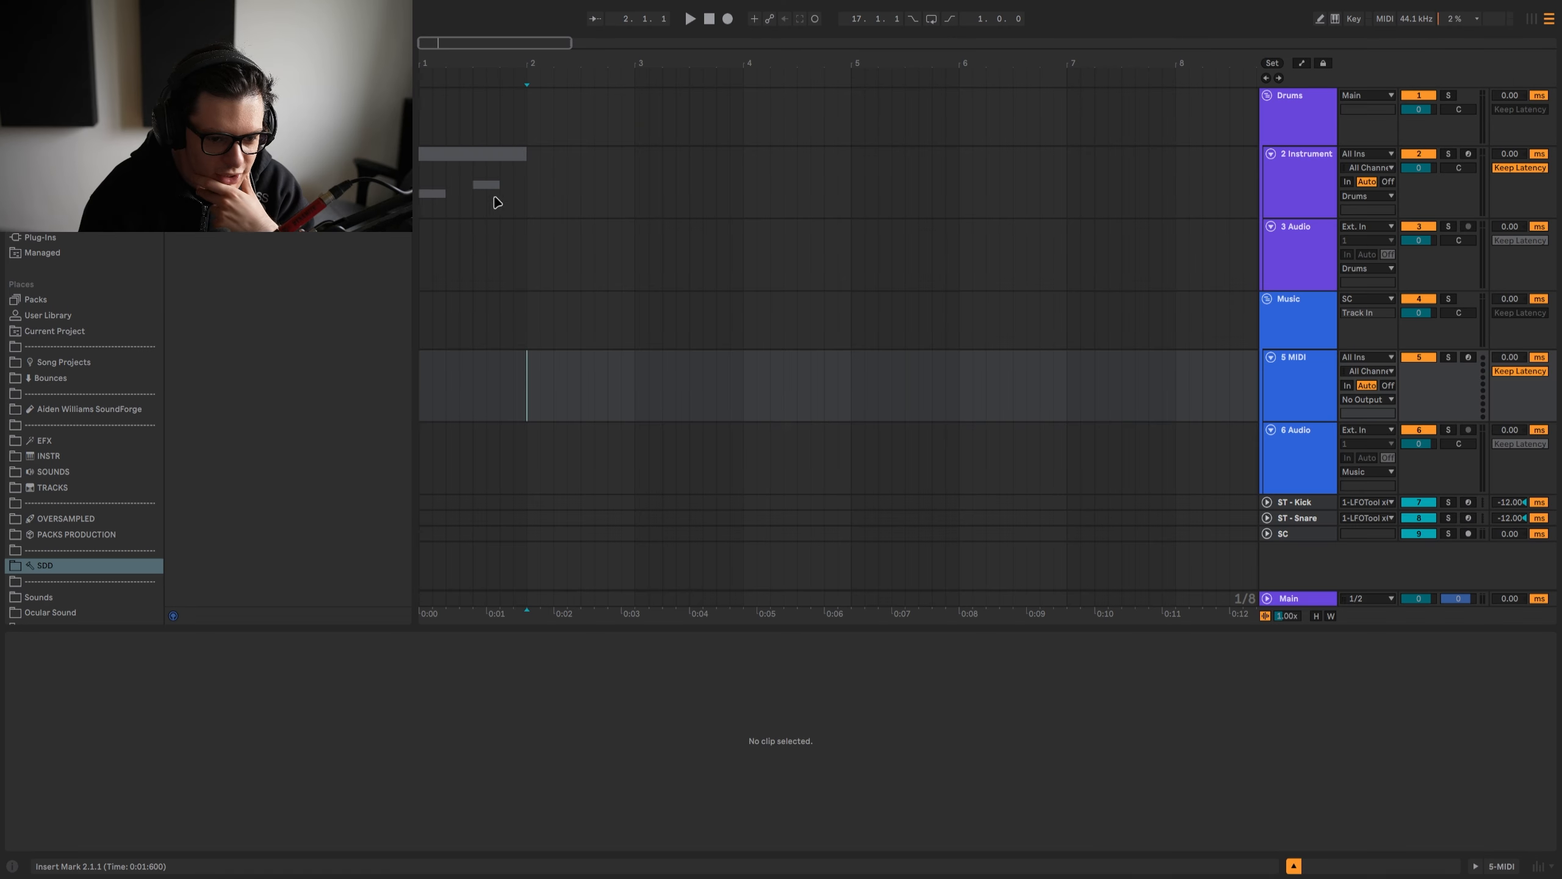
Step: Clear the template's tracks down to one empty track and place the insert marker at the start of the arrangement
{"action": "left_click_drag", "start_coordinate": [1504, 516], "coordinate": [1071, 516]}
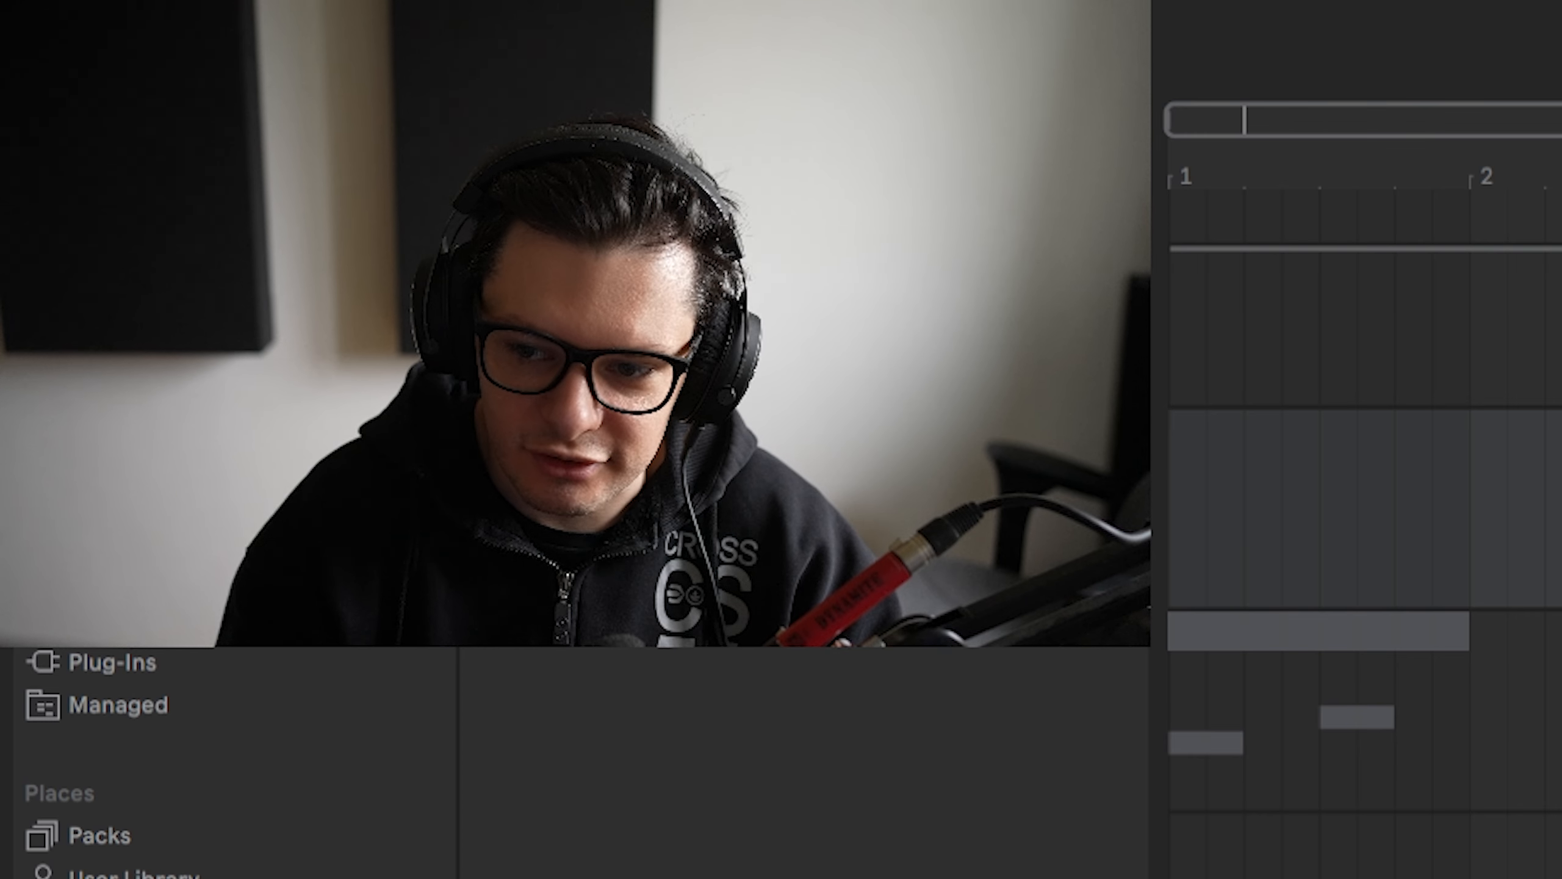
{"action": "left_click_drag", "start_coordinate": [1297, 154], "coordinate": [1298, 90]}
{"action": "left_click", "coordinate": [1266, 167]}
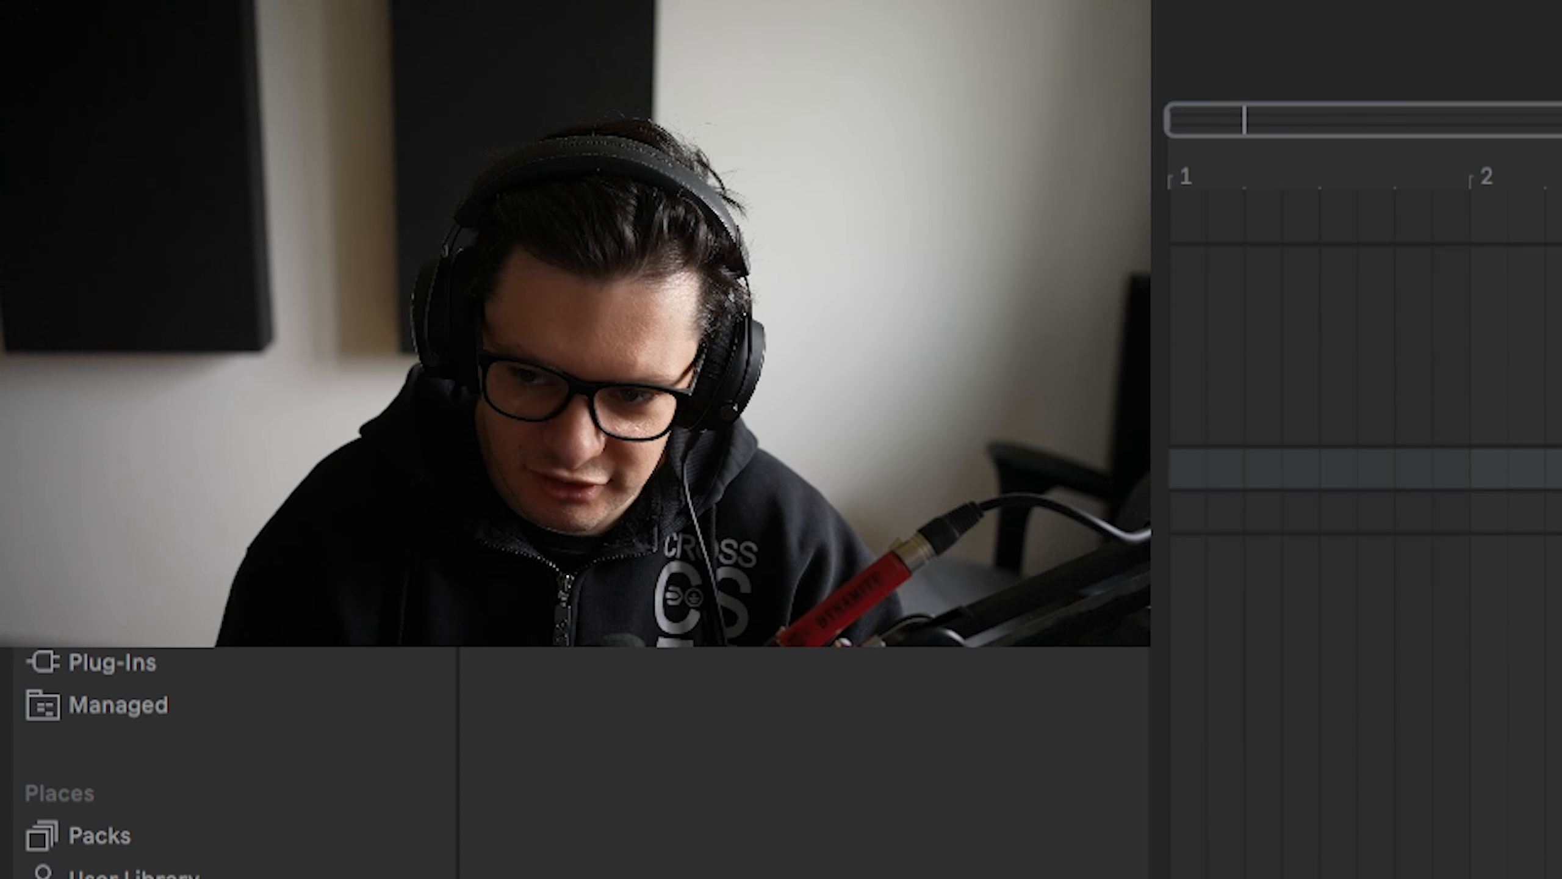
{"action": "left_click", "coordinate": [1297, 95]}
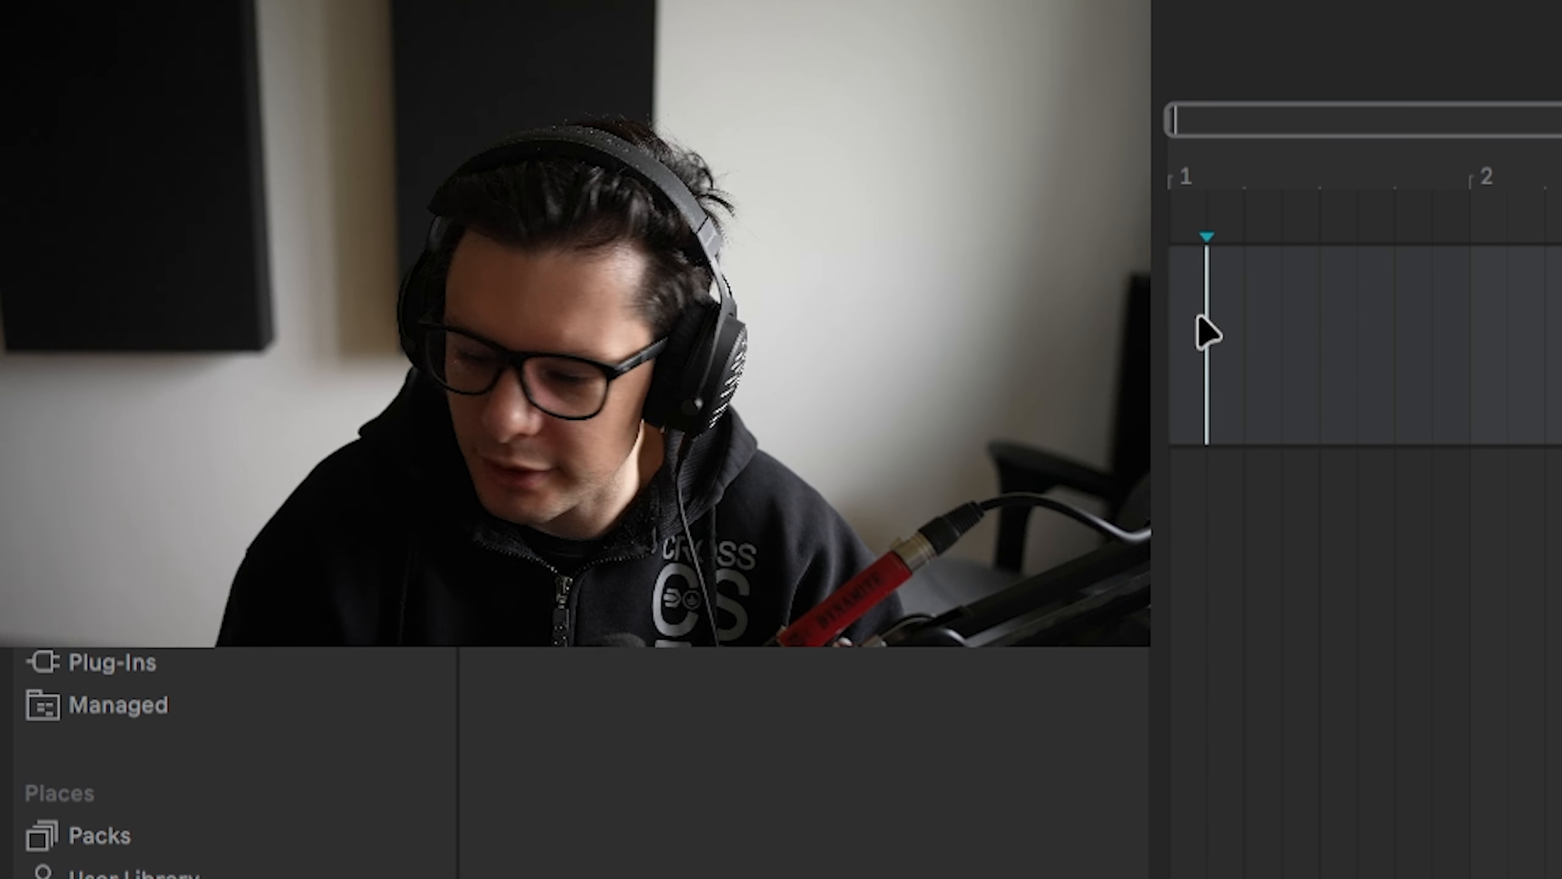
{"action": "left_click", "coordinate": [1186, 343]}
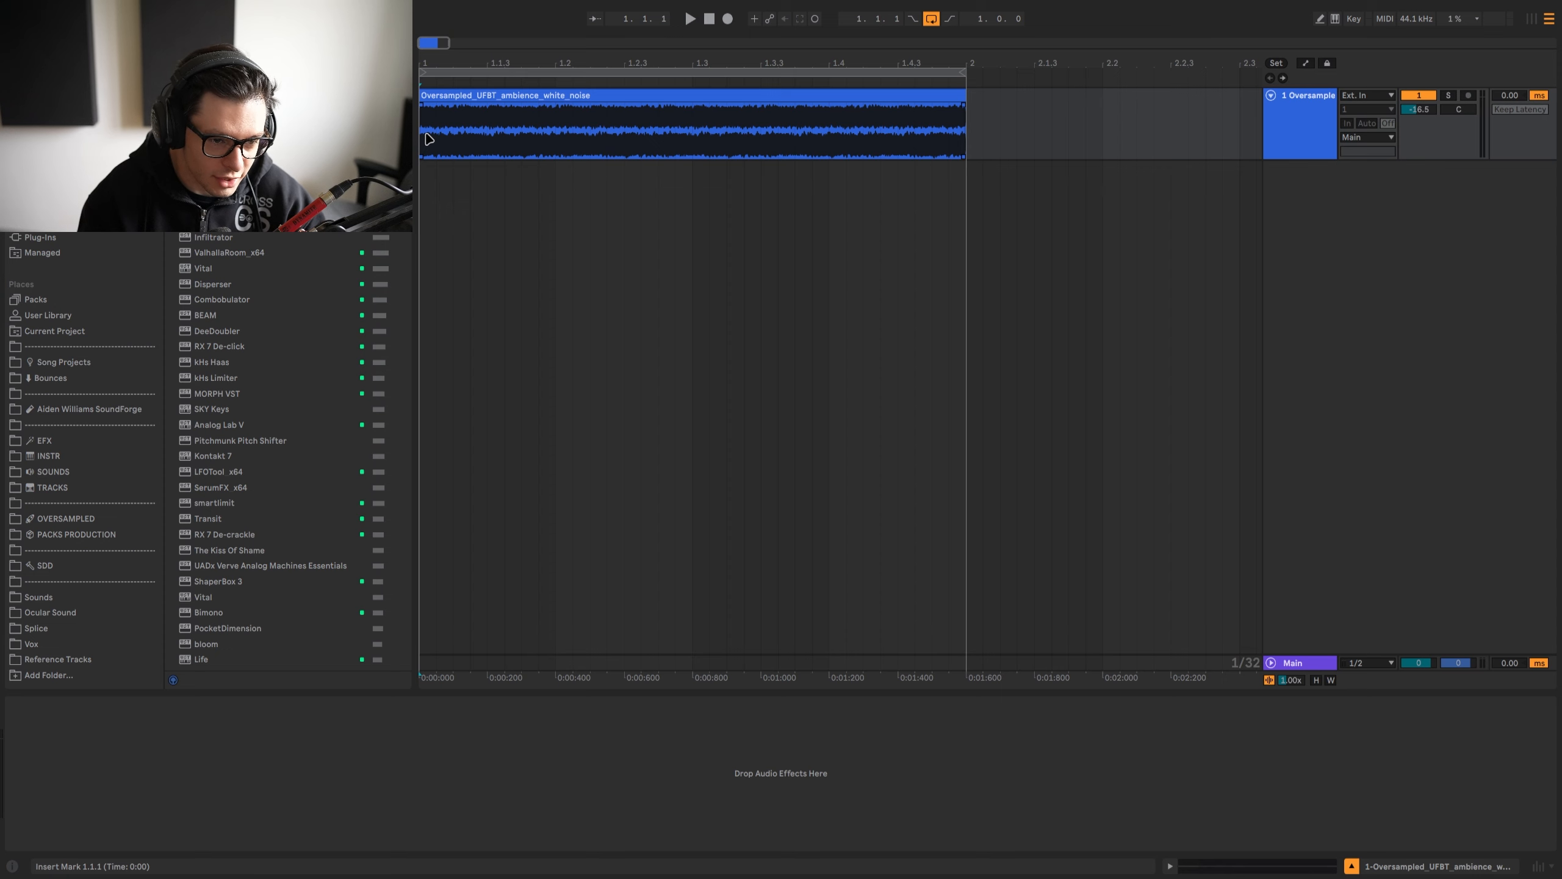
Step: Add a kHs Formant Filter to the white noise track and duplicate it while the loop plays
{"action": "key", "text": "ctrl+f"}
{"action": "type", "text": "pro q"}
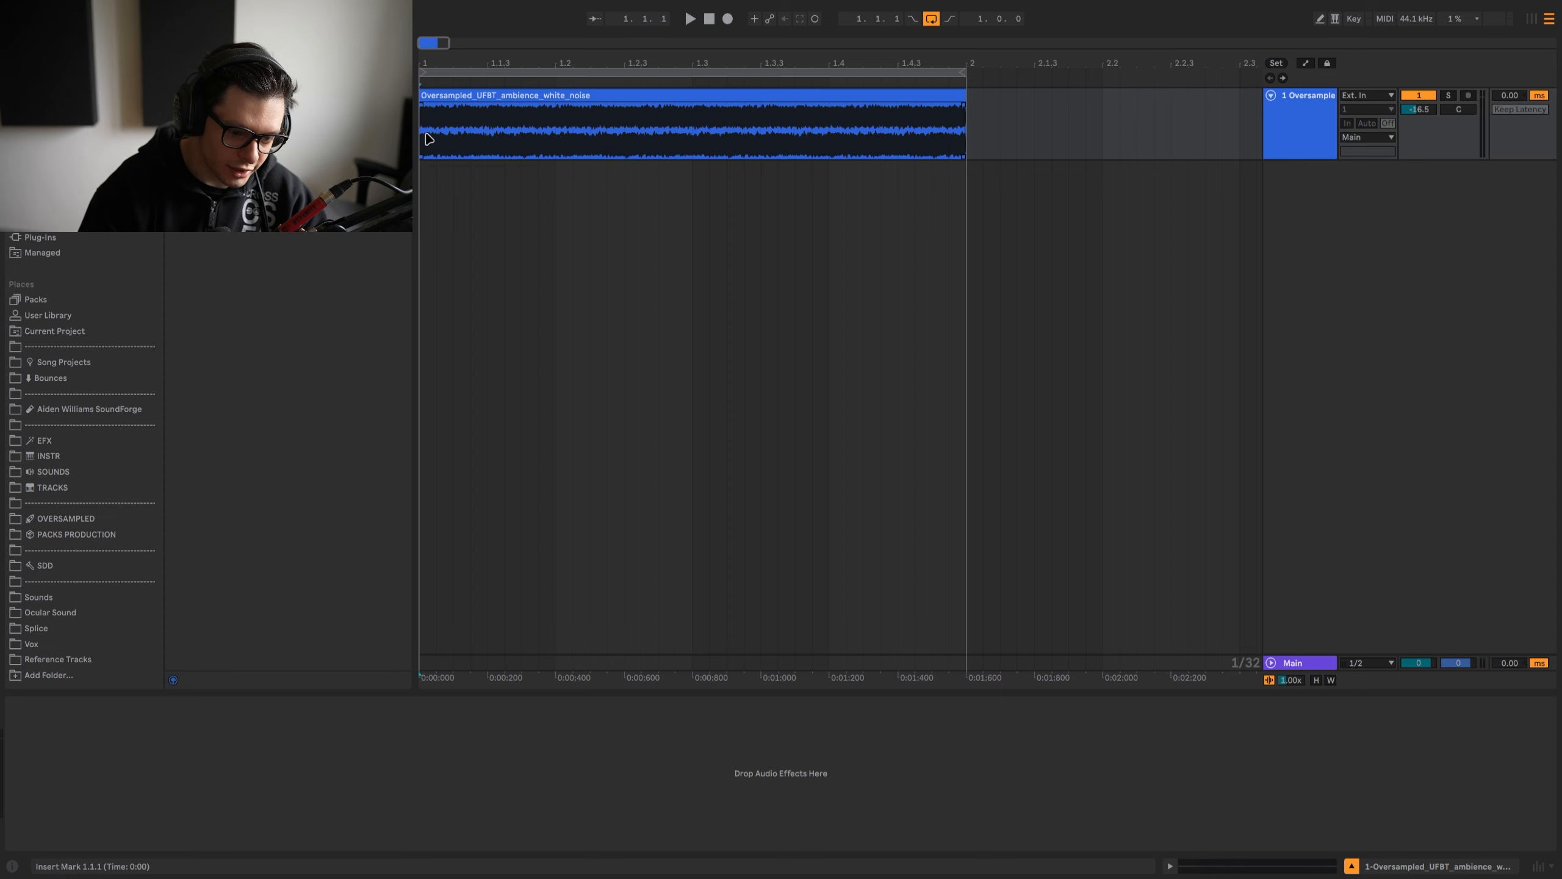
{"action": "key", "text": "Return"}
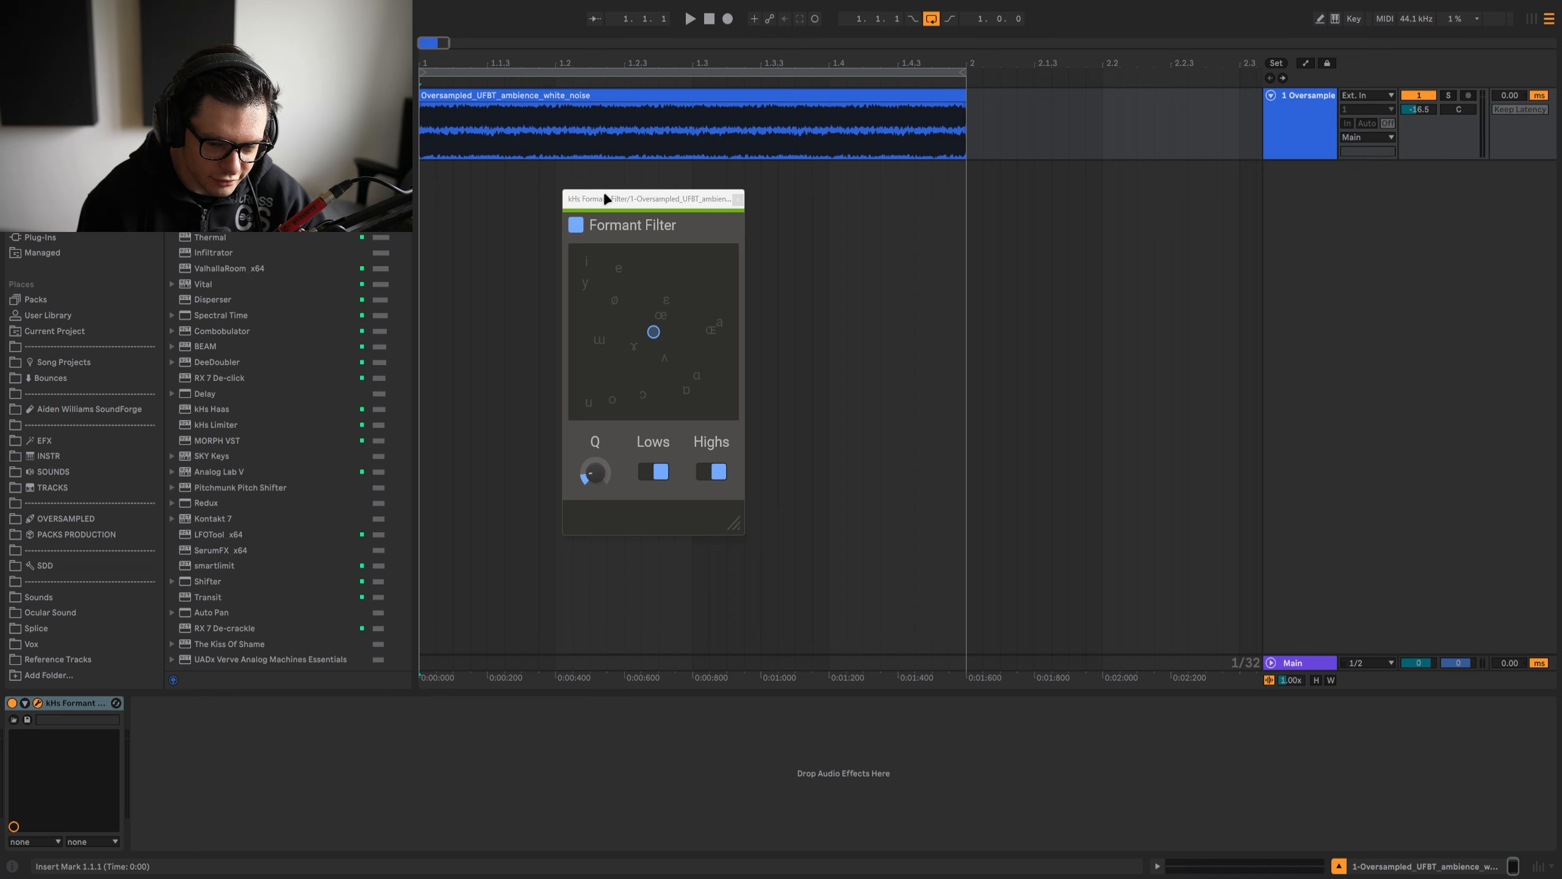
{"action": "key", "text": "space"}
{"action": "key", "text": "ctrl+d"}
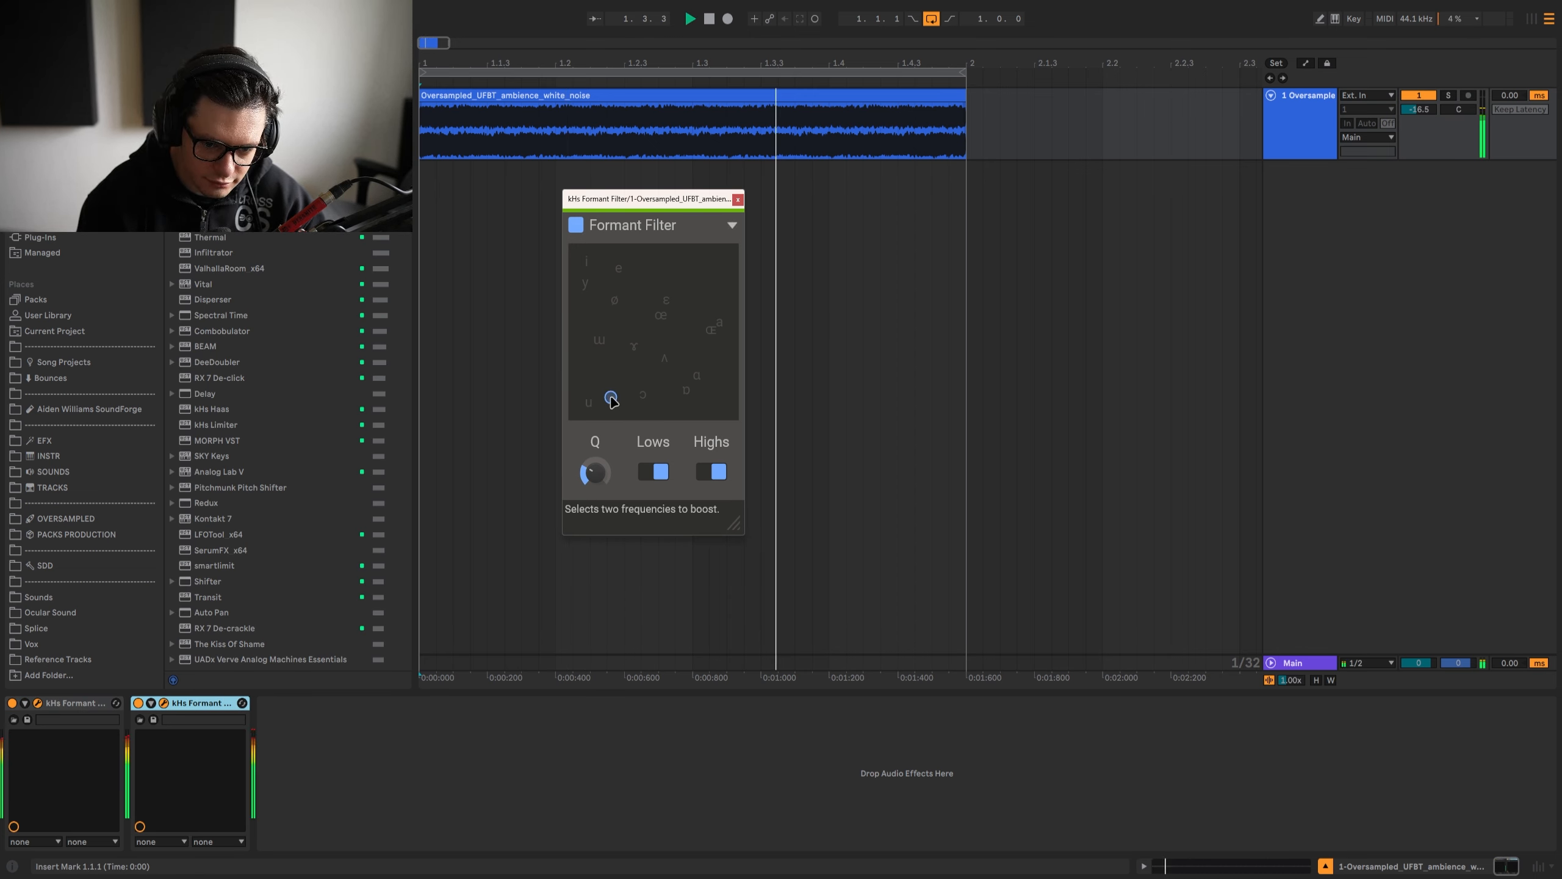
Step: Raise the Q of both Formant Filters, with the vowel point on u in the first one
{"action": "left_click_drag", "start_coordinate": [595, 472], "coordinate": [594, 455]}
{"action": "left_click", "coordinate": [75, 703]}
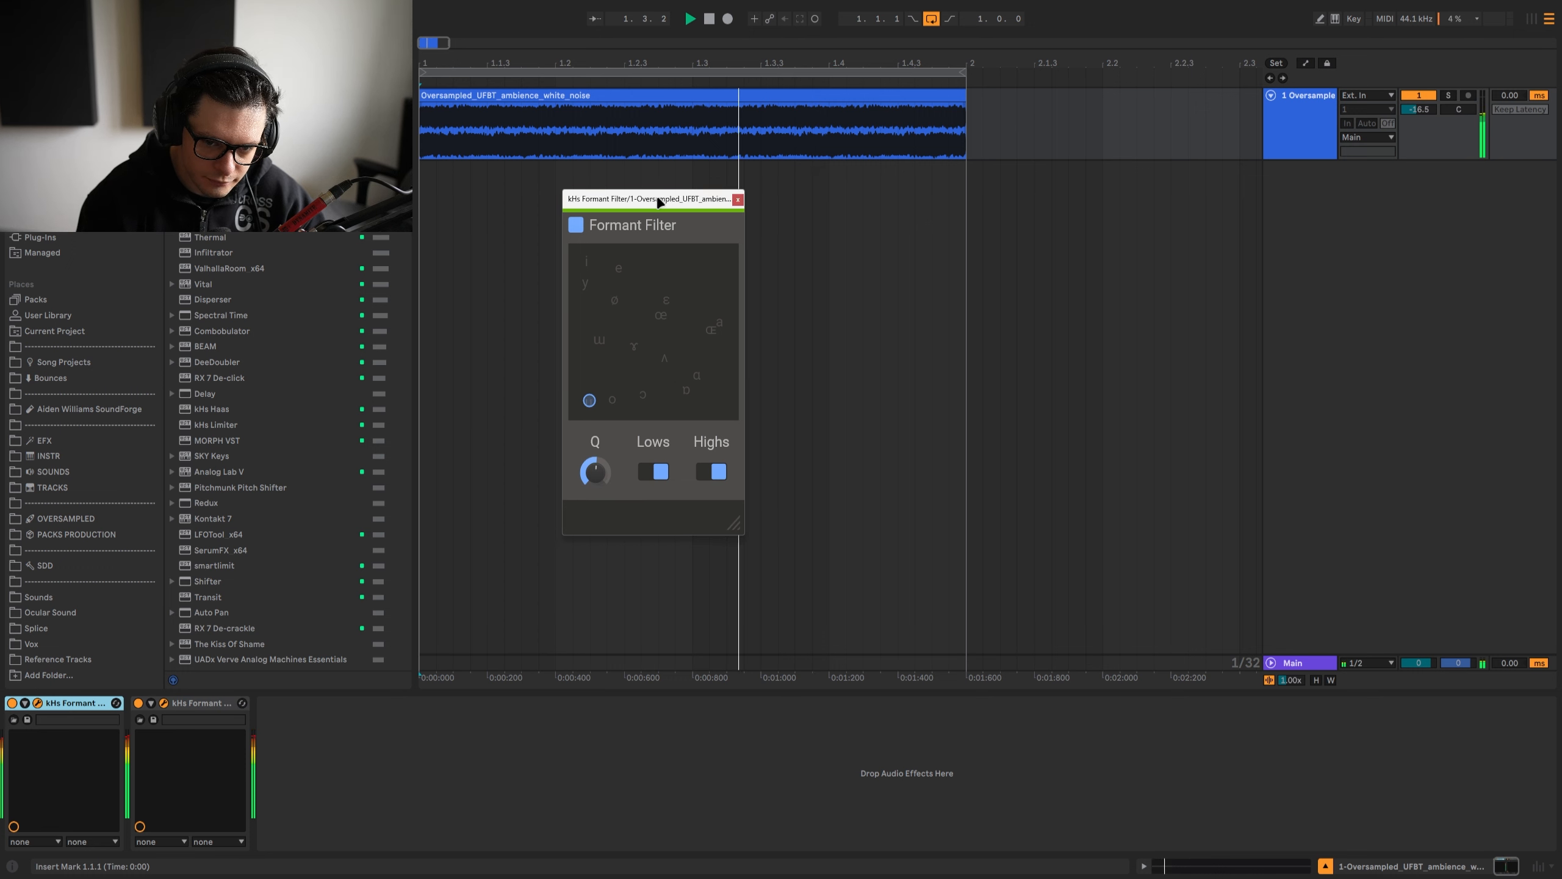
{"action": "left_click", "coordinate": [737, 200]}
{"action": "left_click_drag", "start_coordinate": [595, 472], "coordinate": [595, 466]}
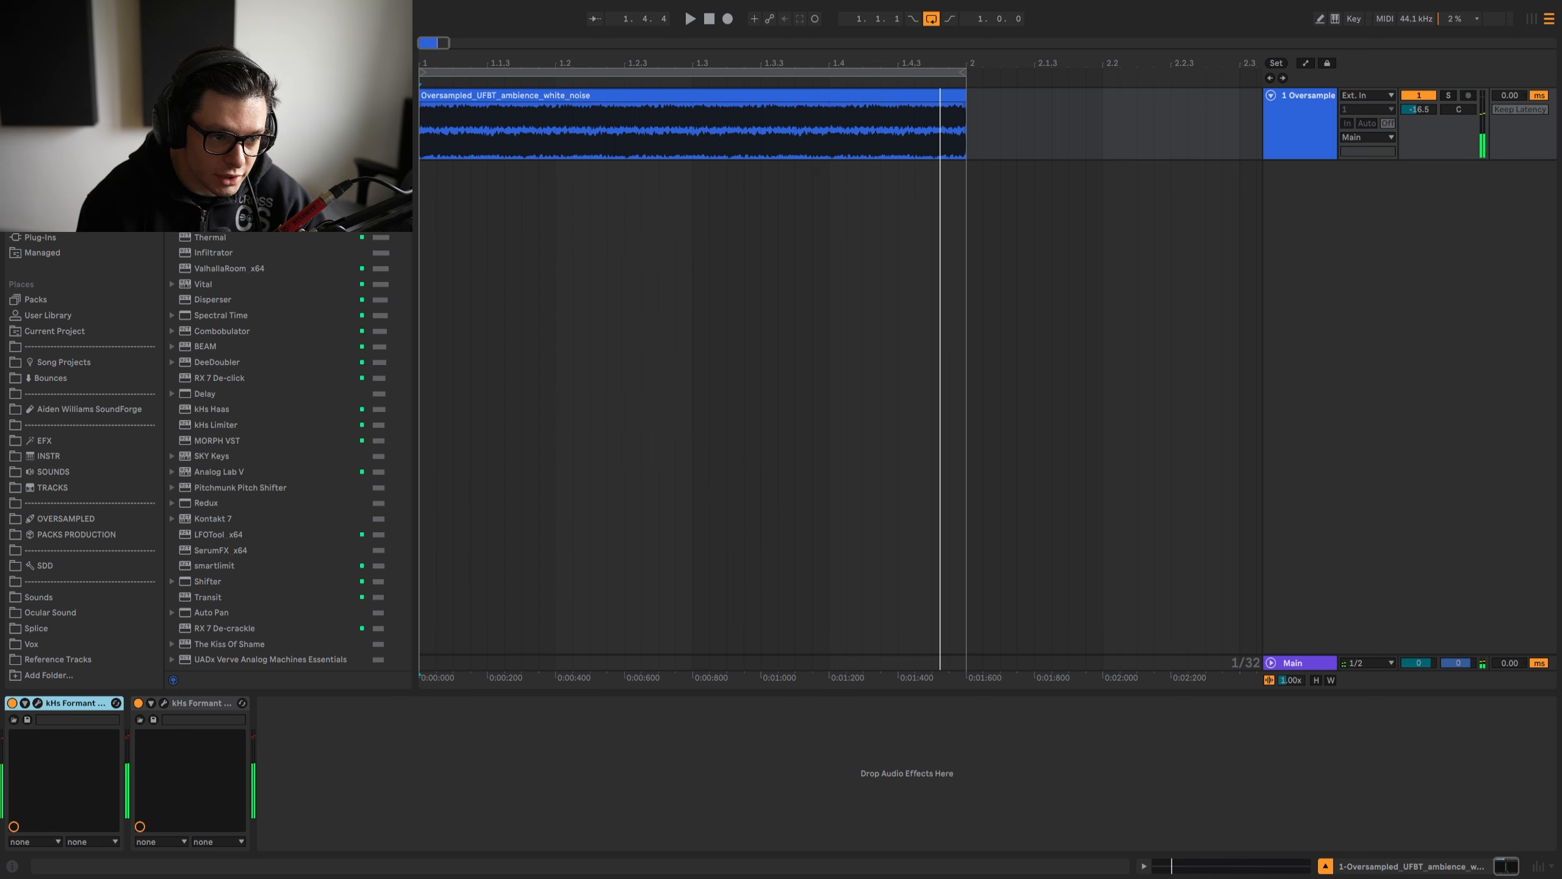
Step: Add Spectral Time after the formant filters, with Tilt at -31.7 ms and Resolution at Low
{"action": "left_click", "coordinate": [44, 98]}
{"action": "double_click", "coordinate": [221, 185]}
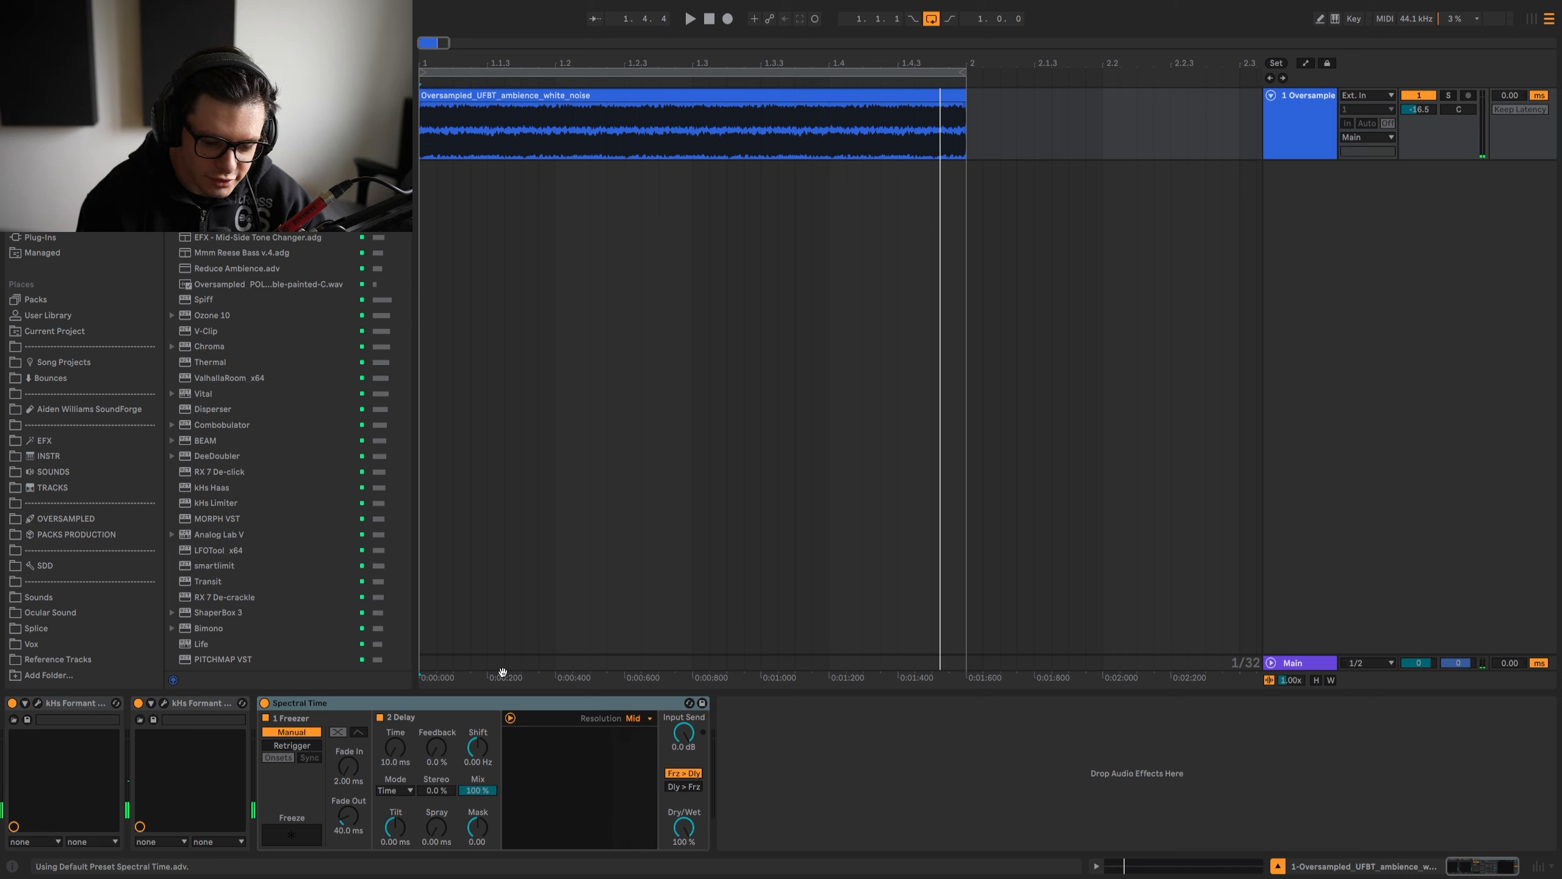
{"action": "key", "text": "space"}
{"action": "left_click_drag", "start_coordinate": [394, 826], "coordinate": [394, 839]}
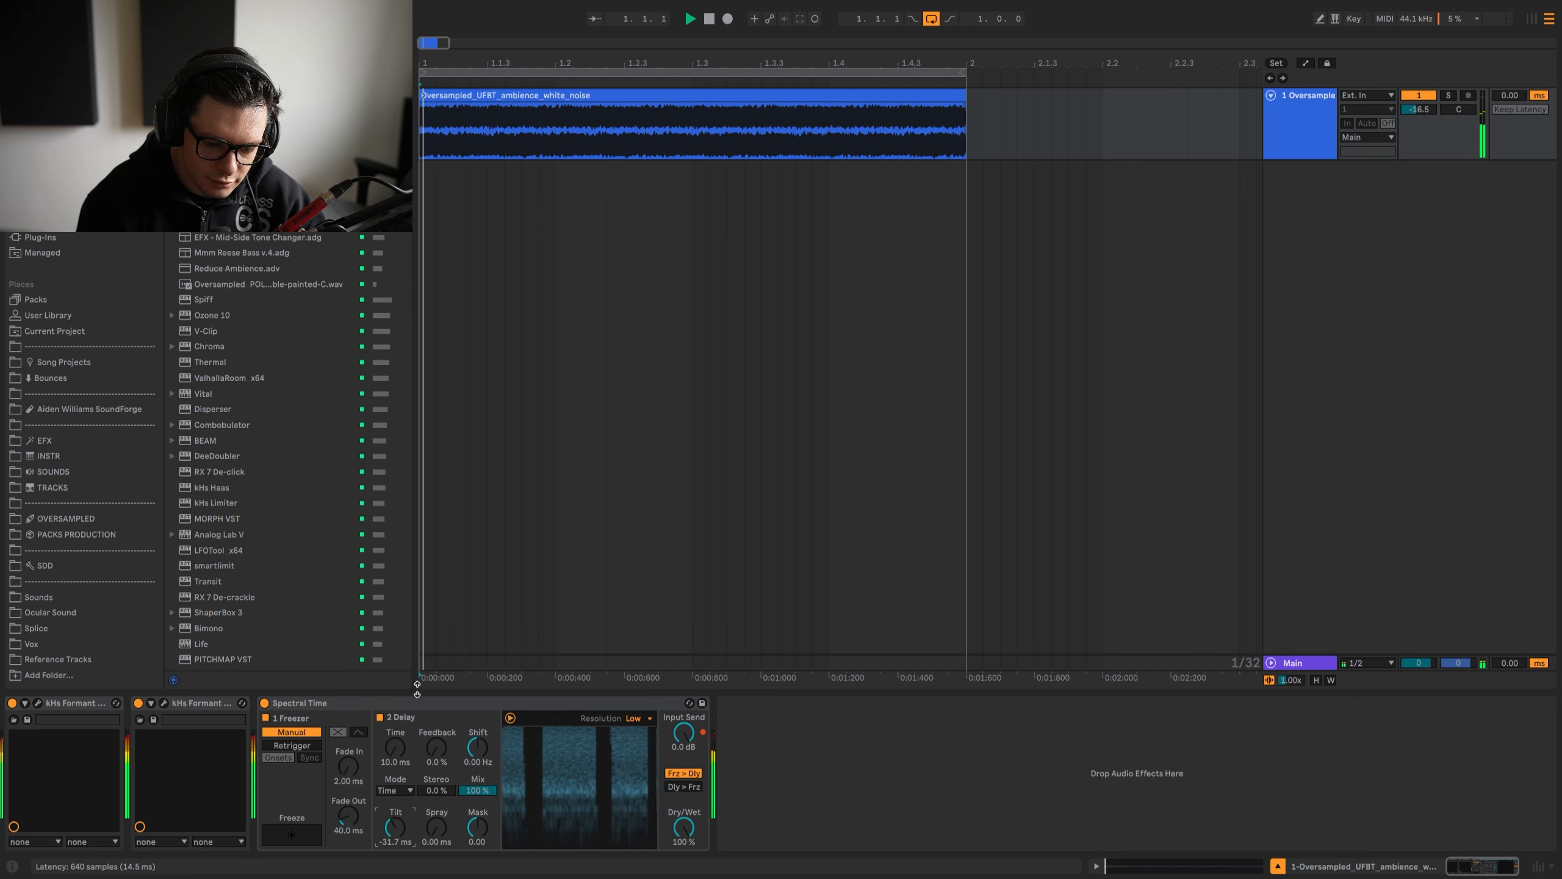
{"action": "key", "text": "space"}
Step: Deactivate Spectral Time, insert LFOTool ahead of it and enlarge the LFOTool window
{"action": "left_click", "coordinate": [406, 703]}
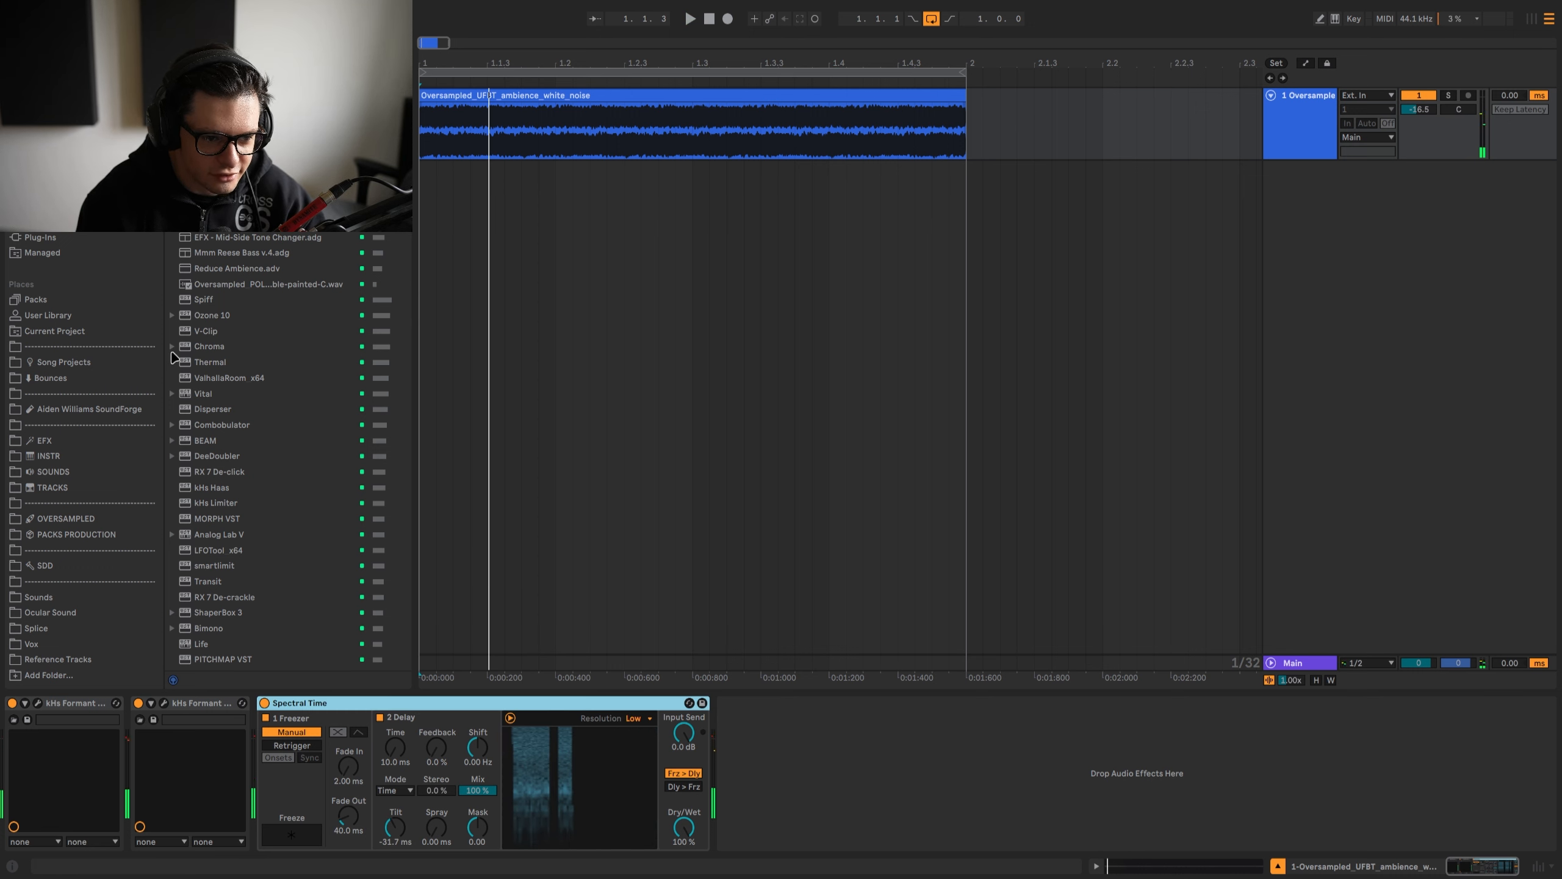
{"action": "key", "text": "0"}
{"action": "left_click", "coordinate": [50, 174]}
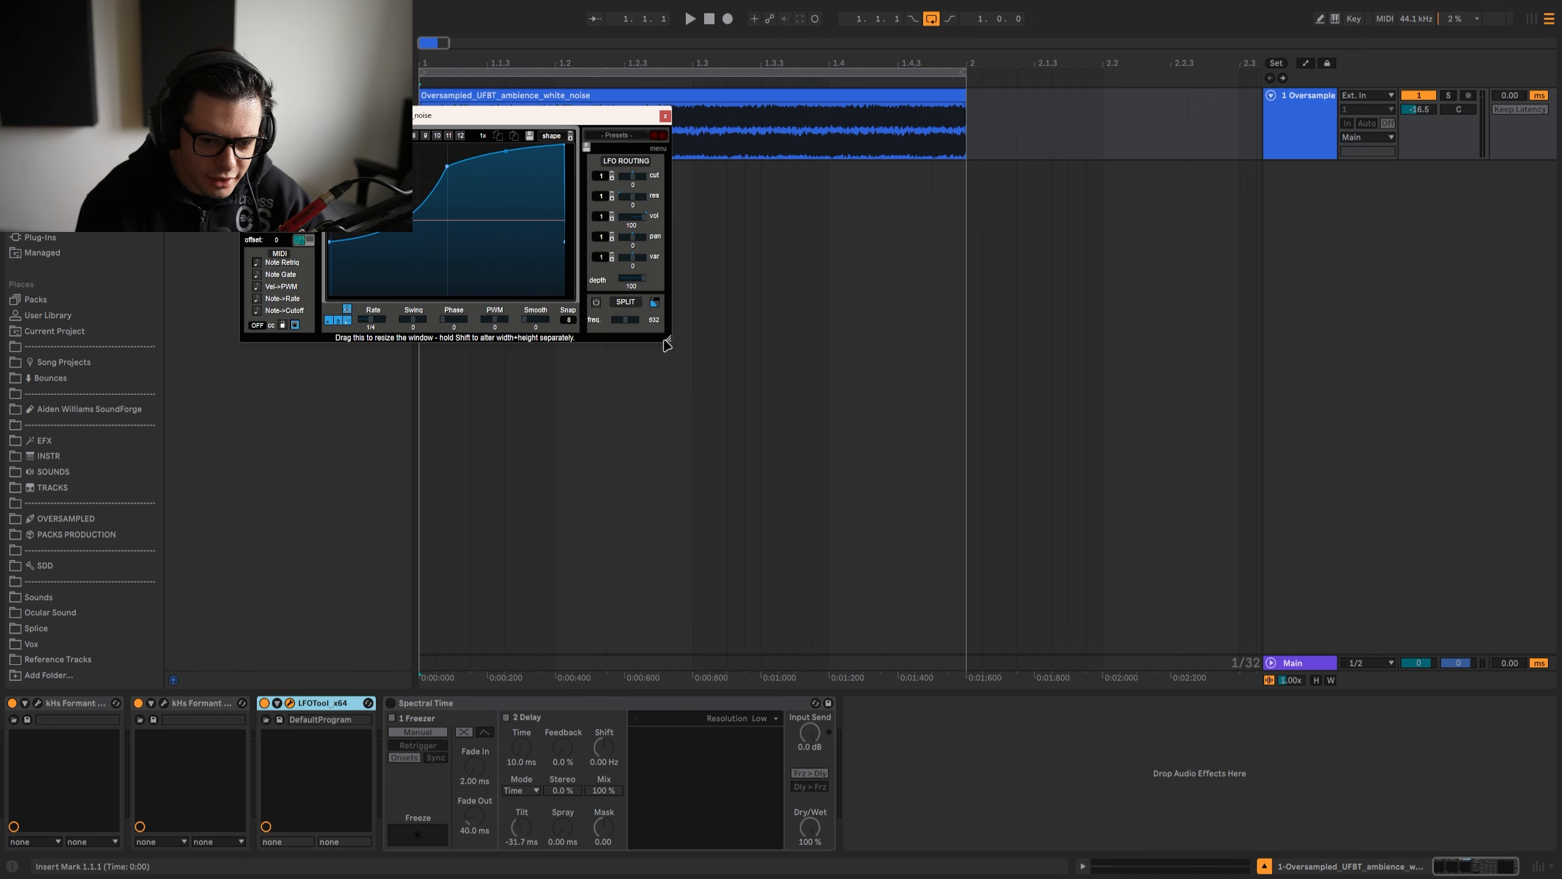
{"action": "left_click_drag", "start_coordinate": [667, 345], "coordinate": [1114, 570]}
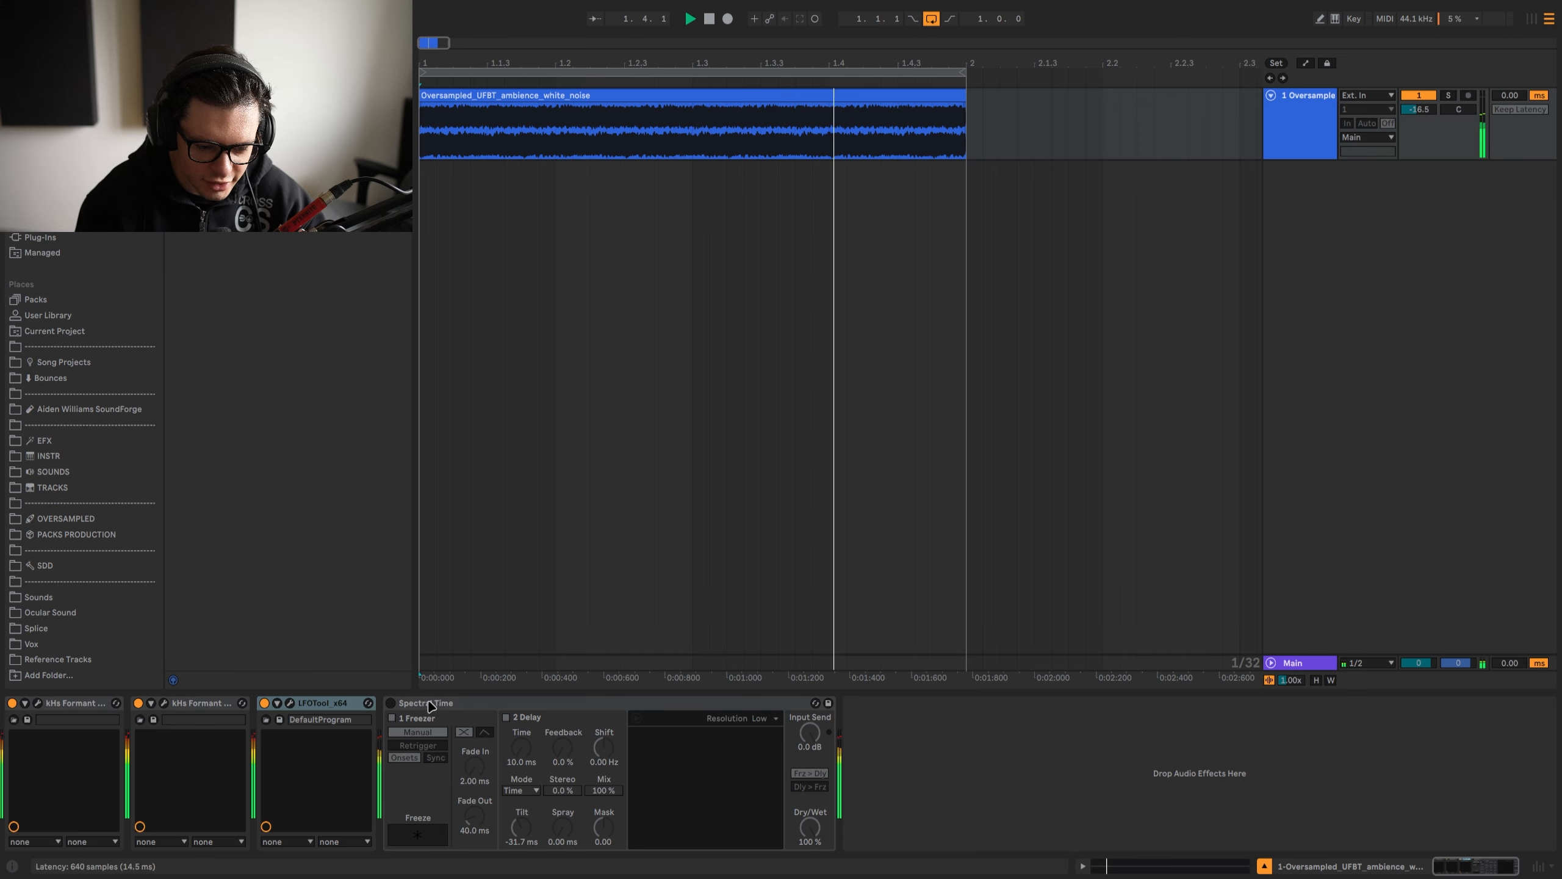
Step: Reactivate and duplicate Spectral Time, set the second copy's Tilt to -25.5 ms and Mask to 0.33, and fold it
{"action": "key", "text": "space"}
{"action": "left_click", "coordinate": [433, 705]}
{"action": "left_click", "coordinate": [290, 703]}
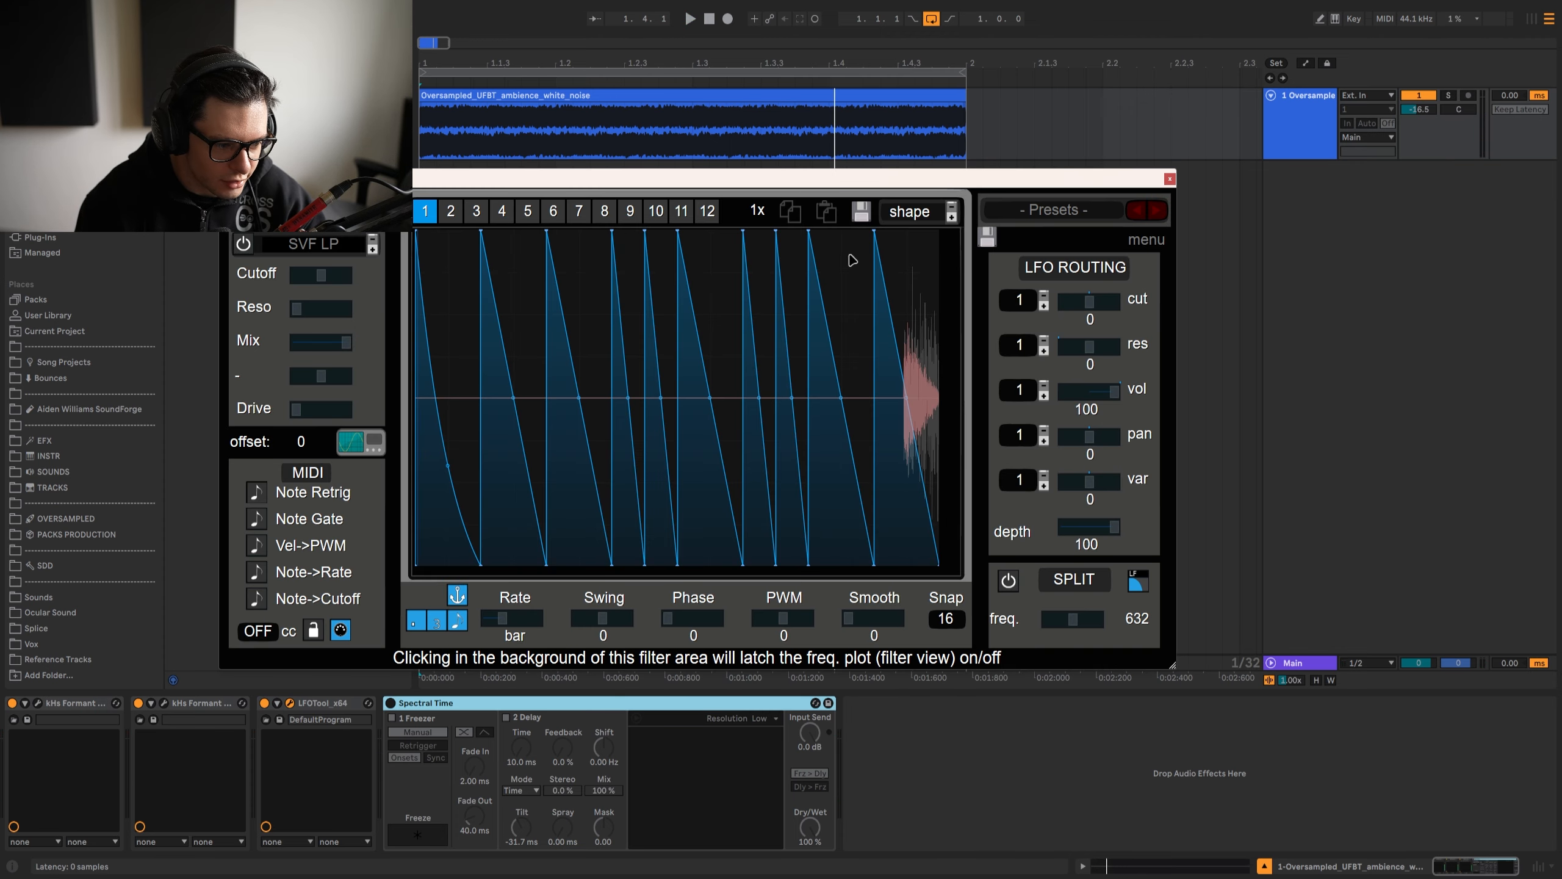
{"action": "left_click", "coordinate": [1170, 179]}
{"action": "key", "text": "space"}
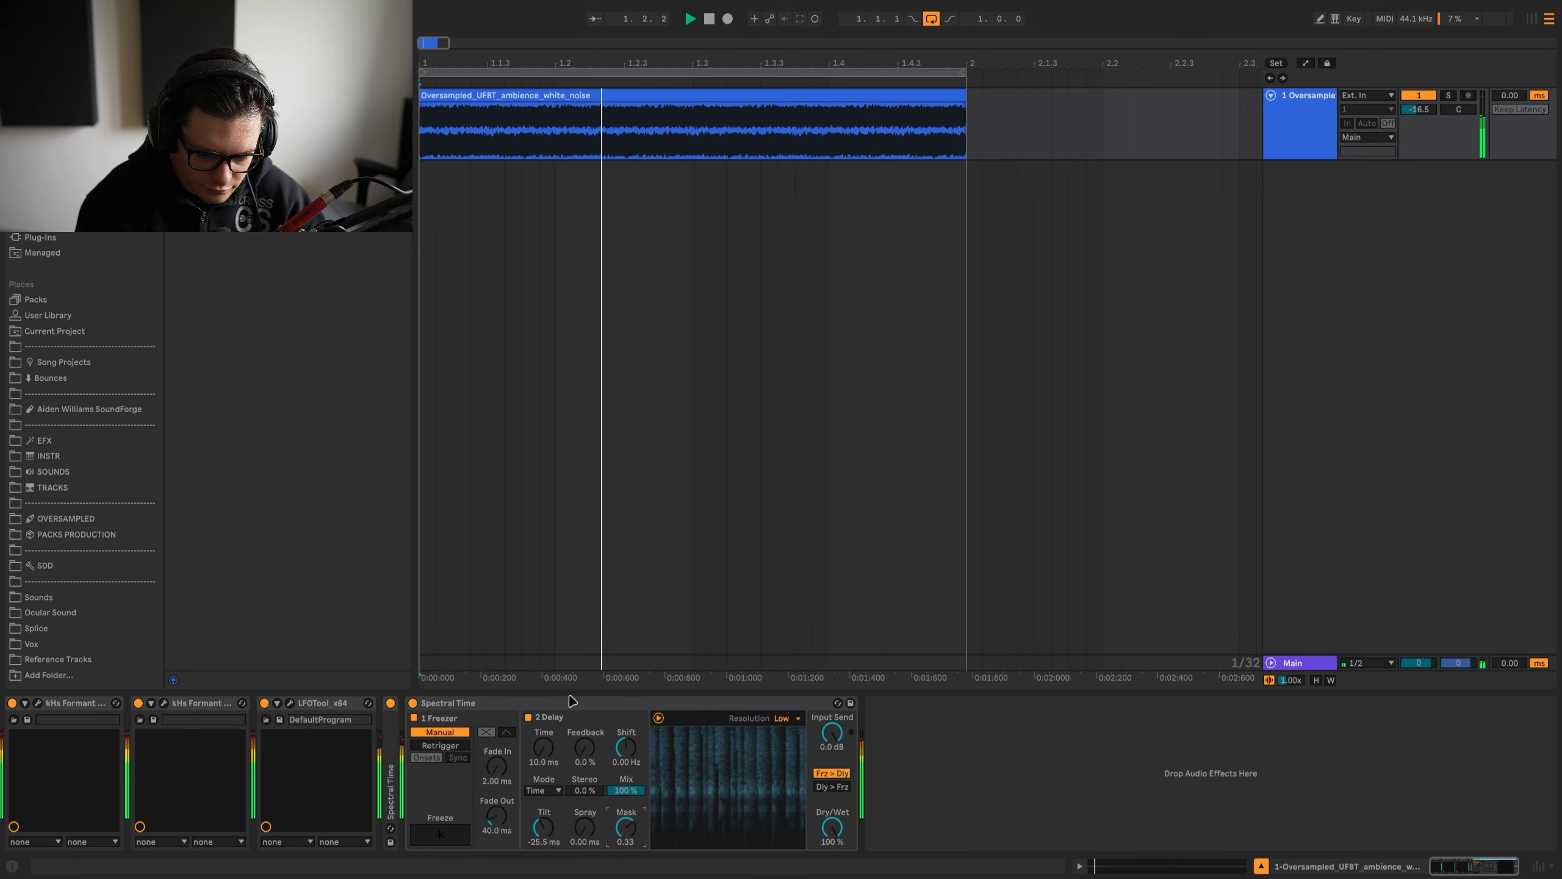
{"action": "double_click", "coordinate": [540, 702]}
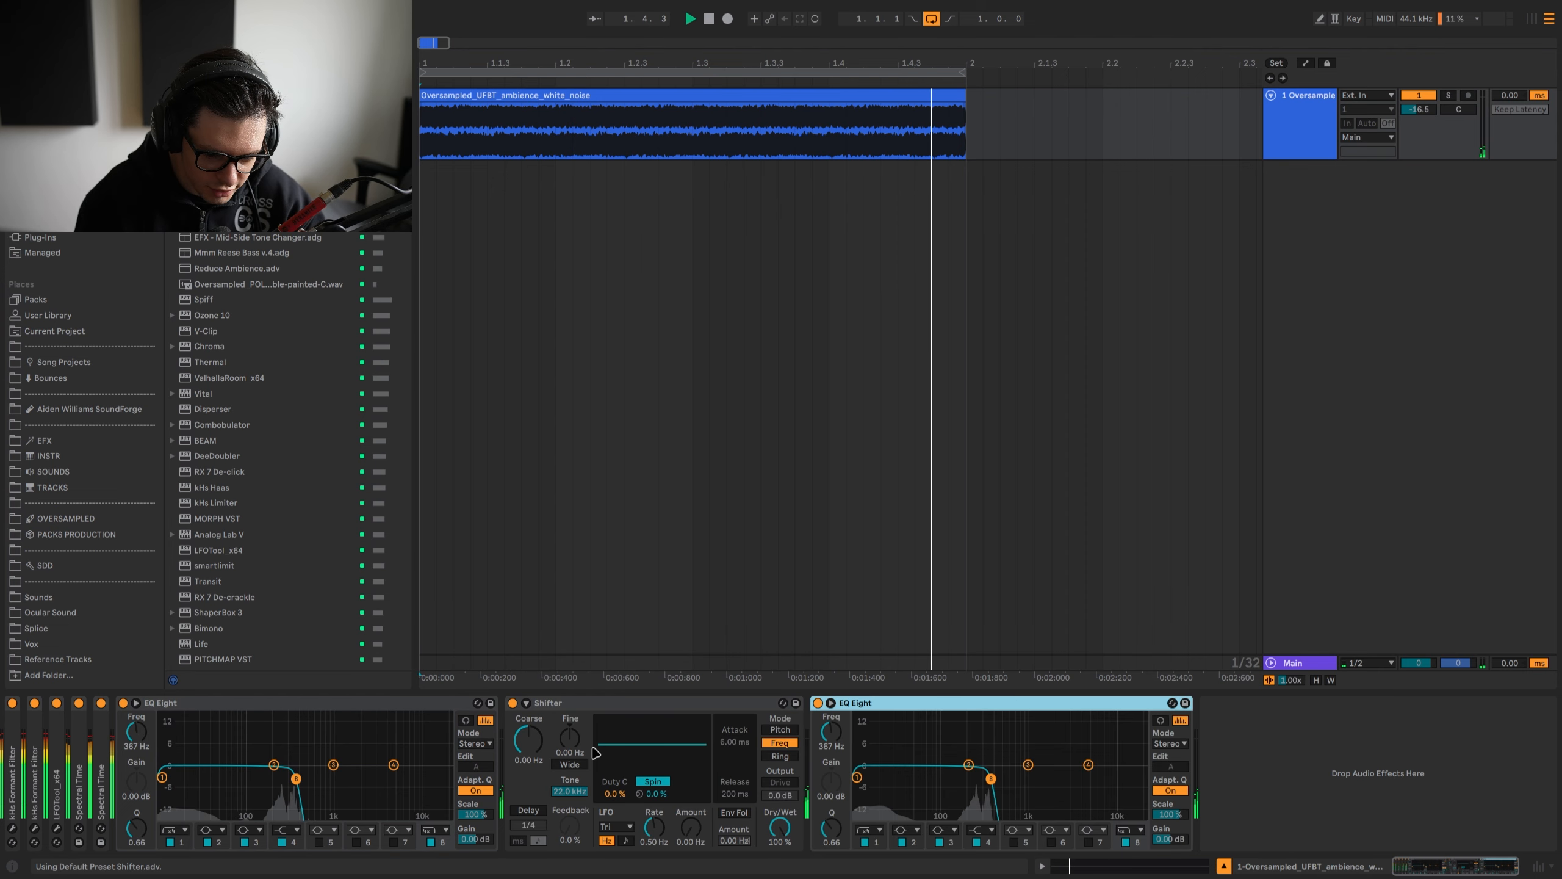
Step: Lower the Shifter's Fine frequency to -298 Hz and group it with both EQ Eights into an Audio Effect Rack
{"action": "left_click_drag", "start_coordinate": [569, 736], "coordinate": [569, 763]}
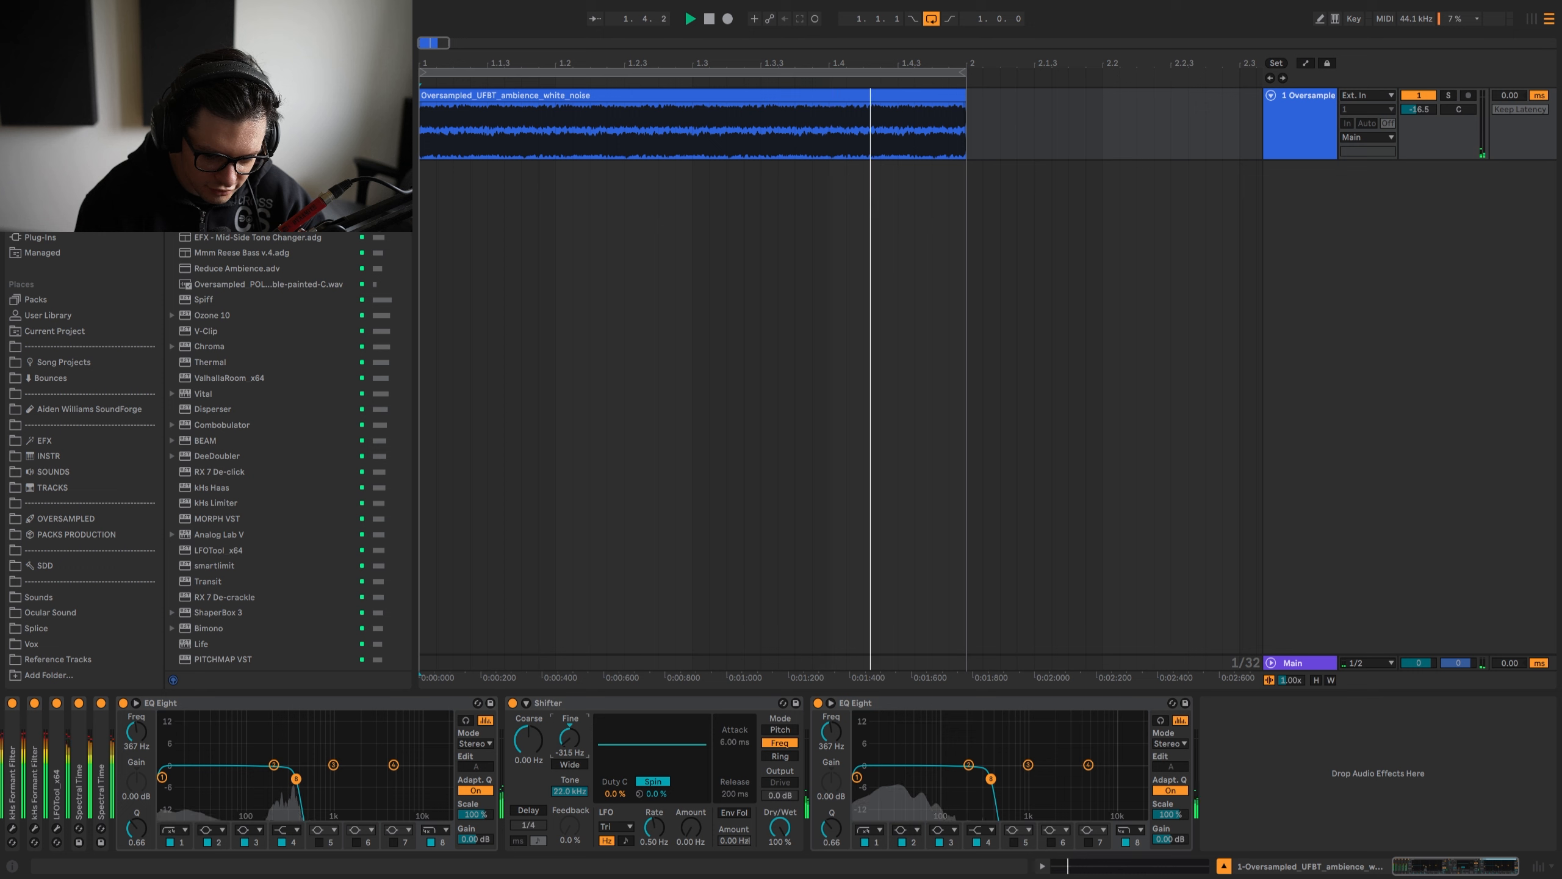
{"action": "left_click", "coordinate": [203, 703]}
{"action": "left_click", "coordinate": [891, 703], "text": "shift"}
{"action": "key", "text": "ctrl+g"}
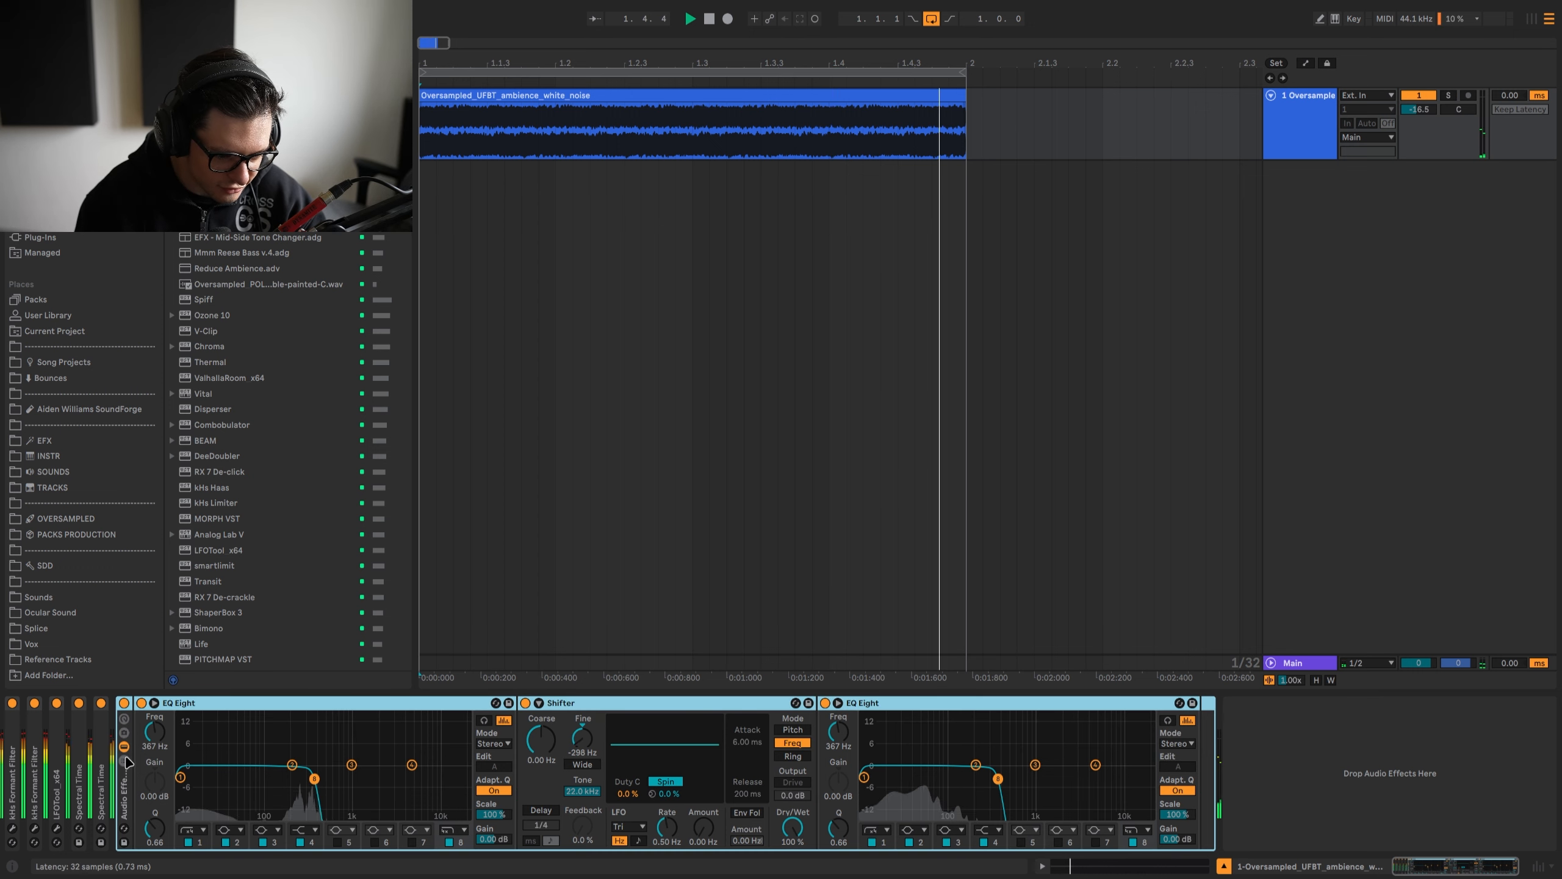
Step: Create an empty parallel chain in the rack, and fold the first EQ Eight and the Shifter in the processed chain
{"action": "left_click", "coordinate": [124, 760]}
{"action": "right_click", "coordinate": [201, 777]}
{"action": "left_click", "coordinate": [239, 804]}
{"action": "left_click", "coordinate": [190, 743]}
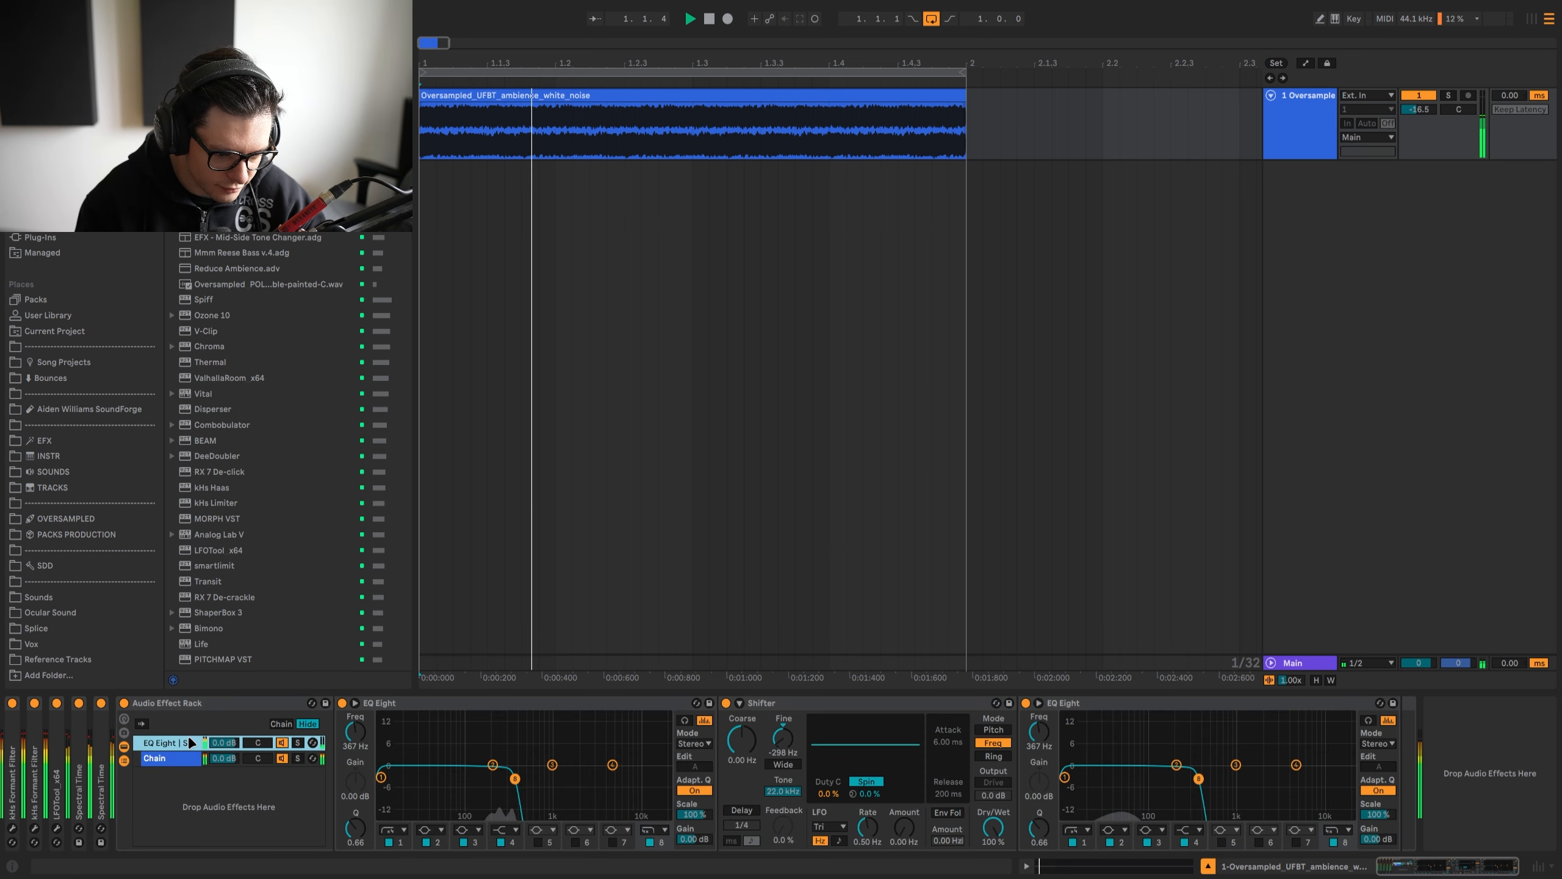
{"action": "double_click", "coordinate": [388, 703]}
{"action": "double_click", "coordinate": [392, 703]}
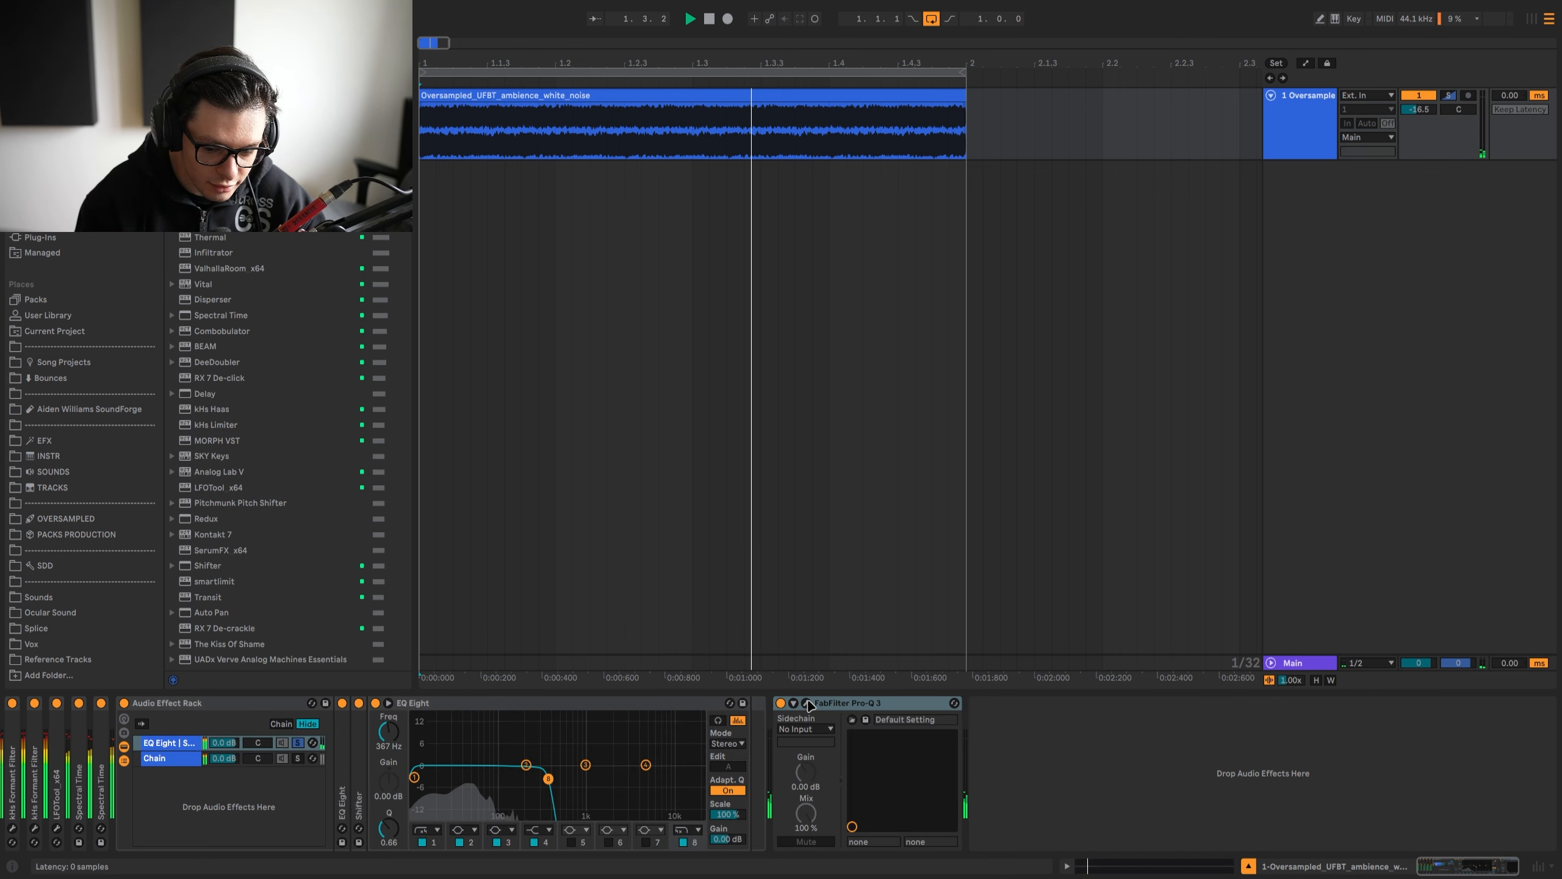
Step: Unsolo the shifted chain at 6 dB and add a narrow low-end bell boost of about 30 dB in Pro-Q 3
{"action": "left_click", "coordinate": [806, 703]}
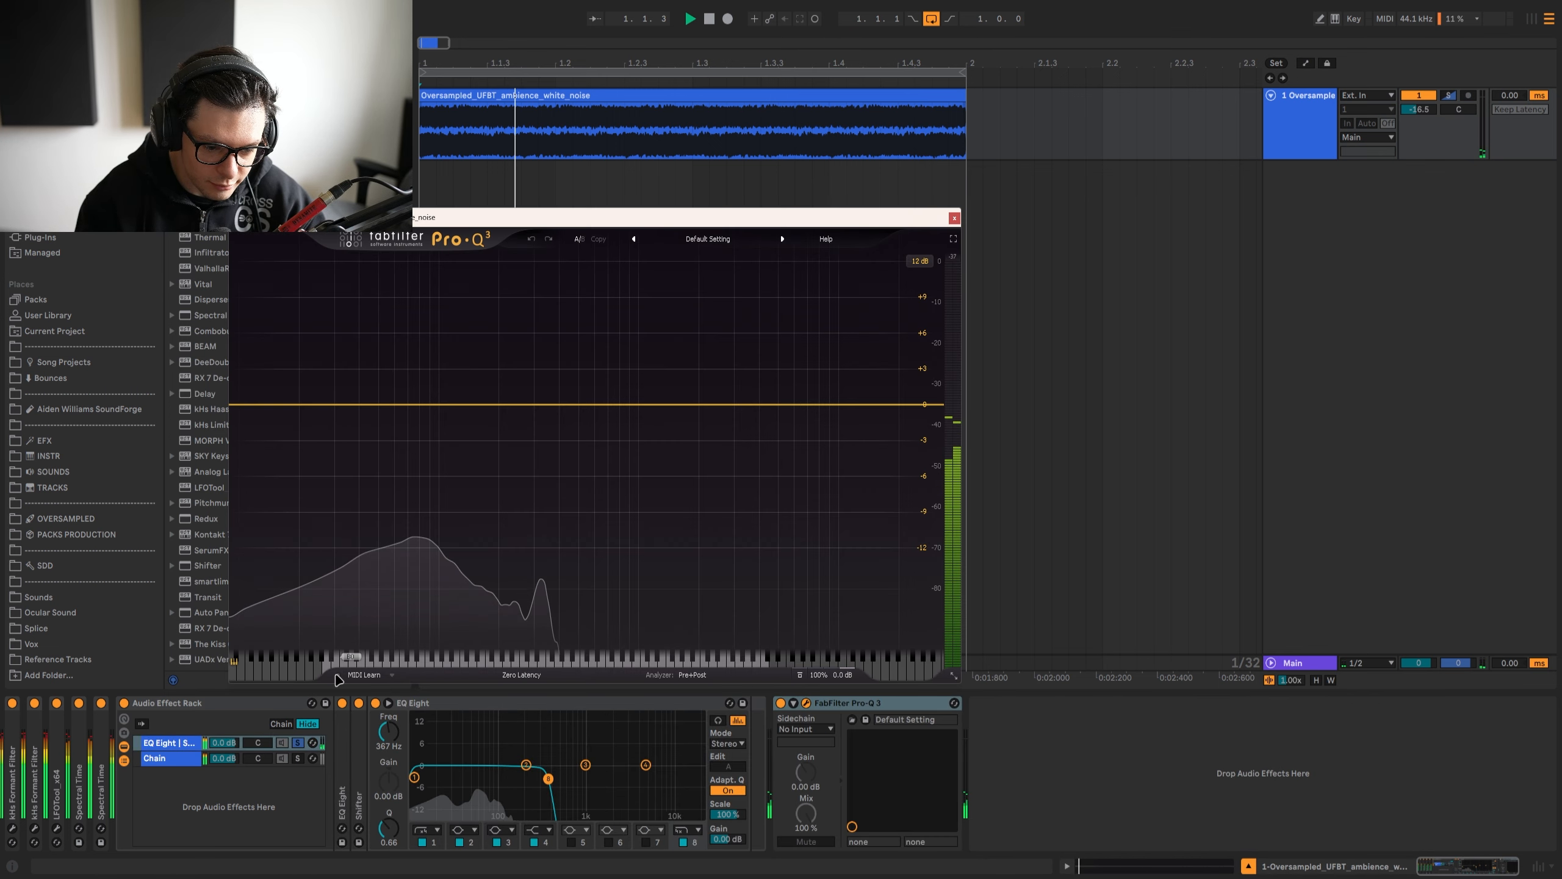
{"action": "left_click", "coordinate": [297, 742]}
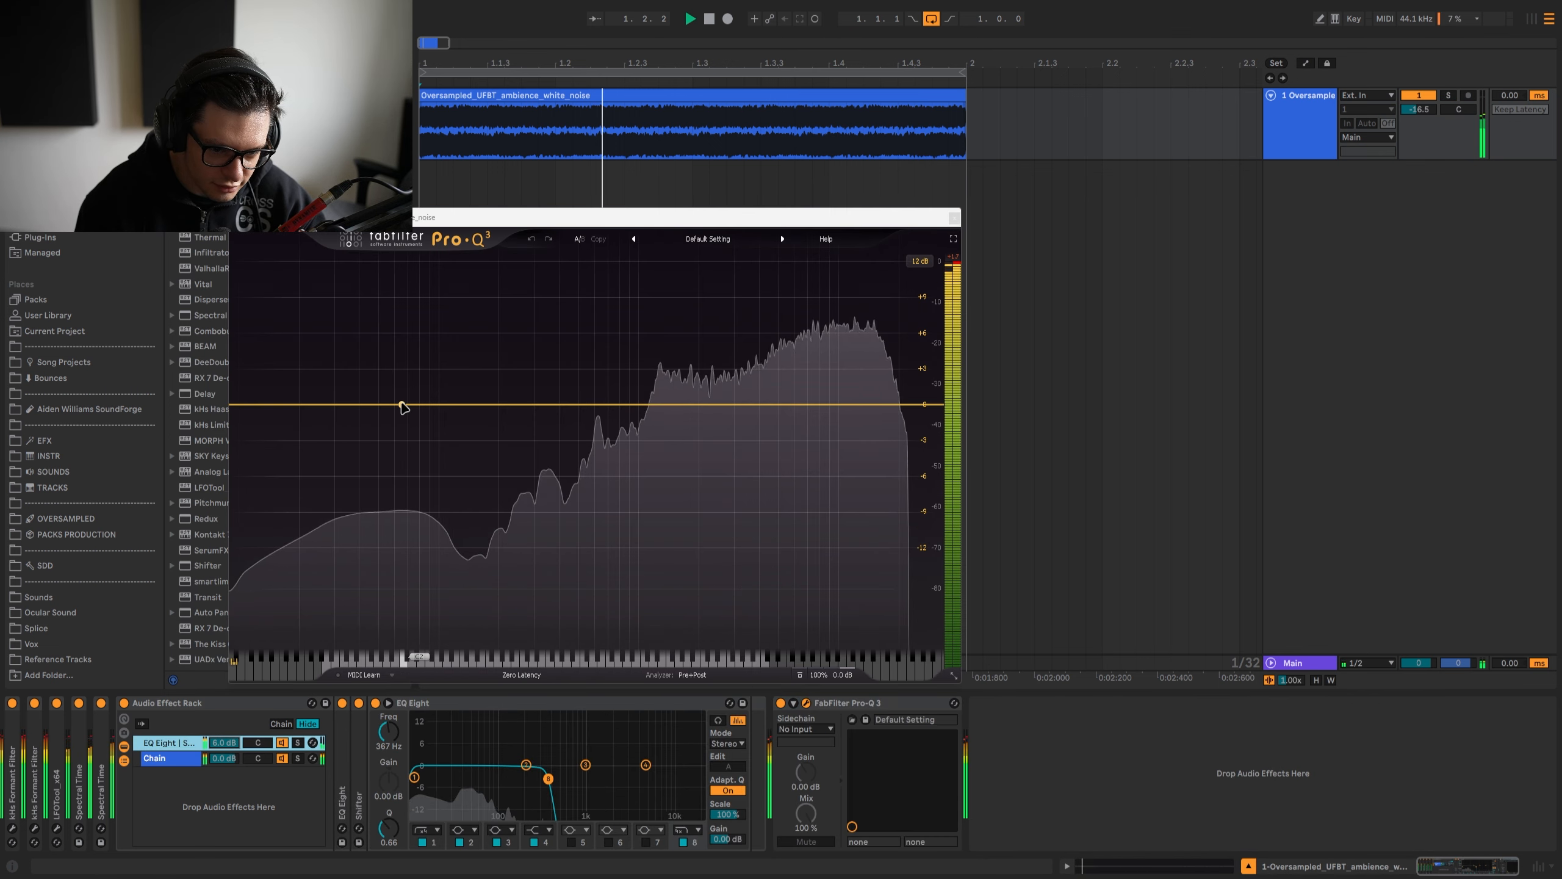
{"action": "left_click_drag", "start_coordinate": [402, 406], "coordinate": [356, 262]}
{"action": "scroll", "coordinate": [396, 289], "scroll_direction": "up", "scroll_amount": 10}
{"action": "key", "text": "space"}
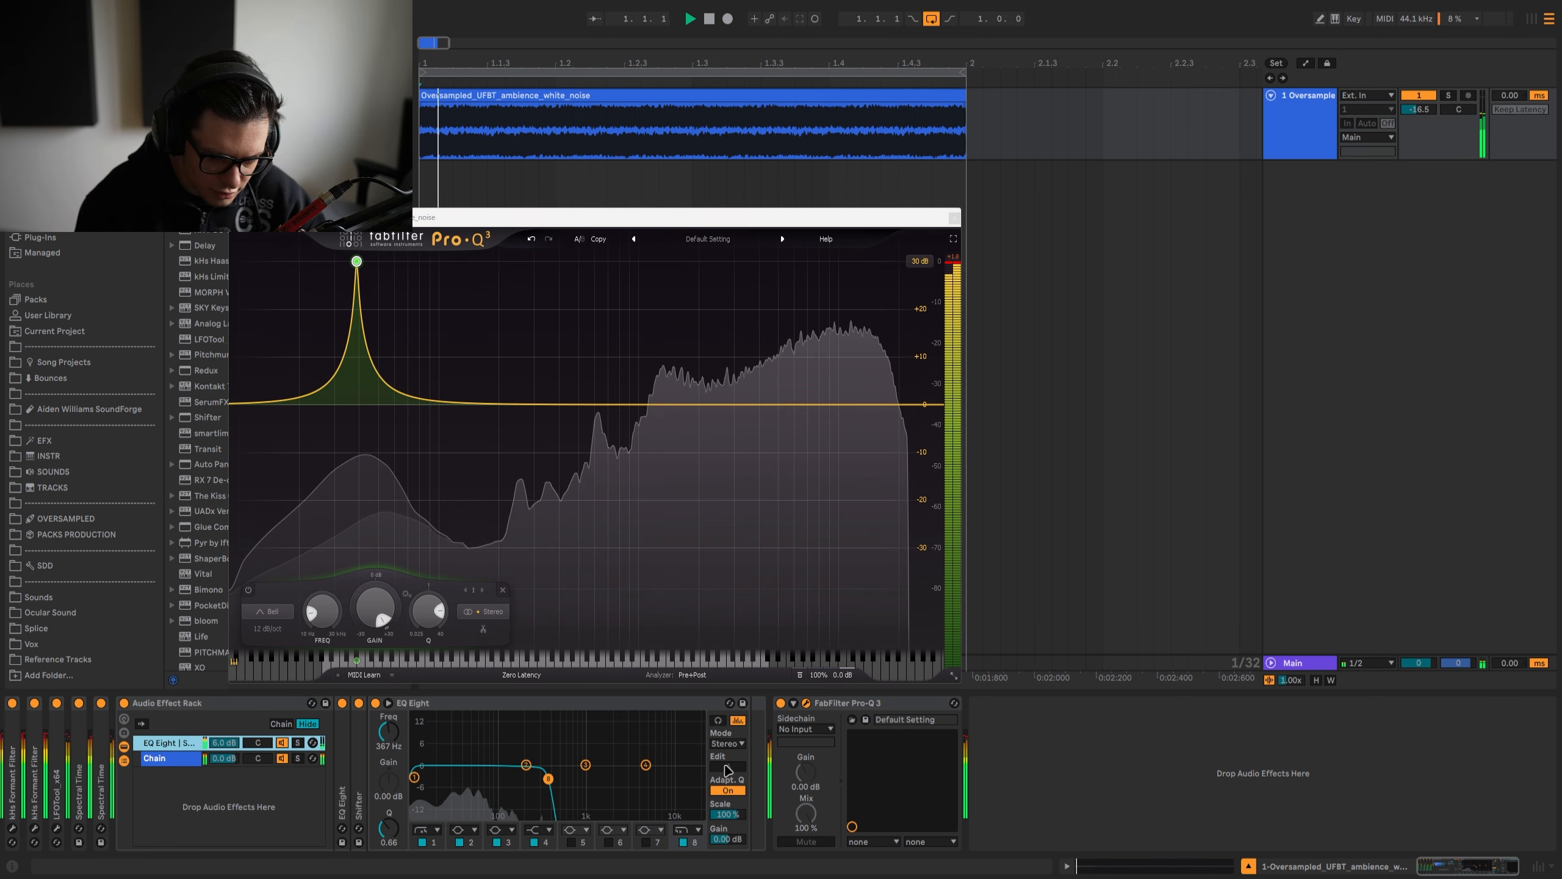
Step: Raise the Shifter's Fine frequency to about -250 Hz and the second EQ Eight's output gain to 12 dB
{"action": "double_click", "coordinate": [359, 763]}
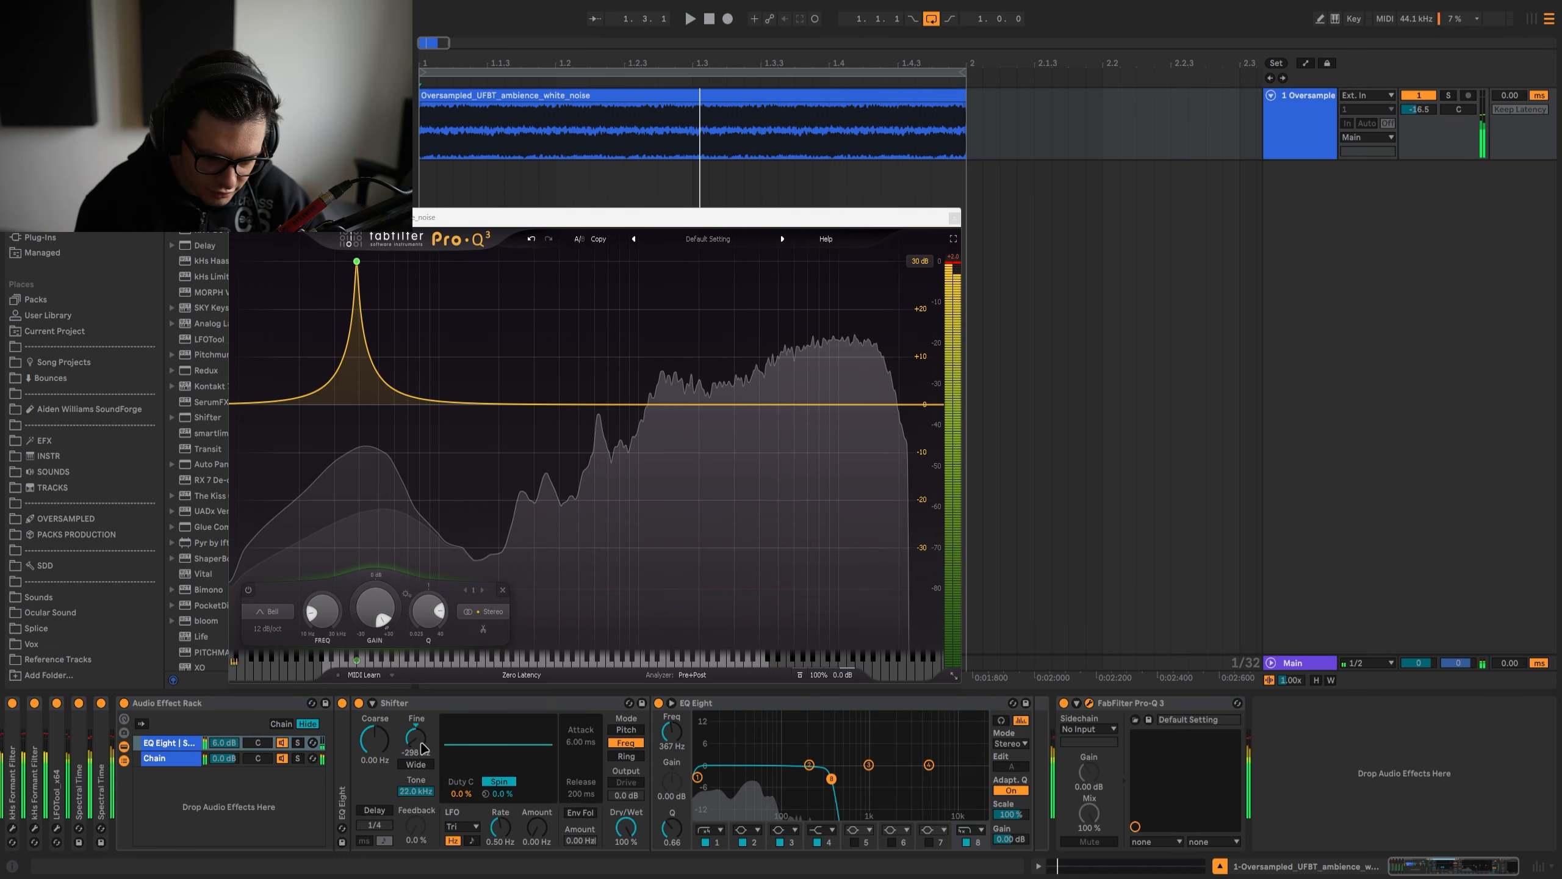
{"action": "left_click_drag", "start_coordinate": [422, 748], "coordinate": [422, 730]}
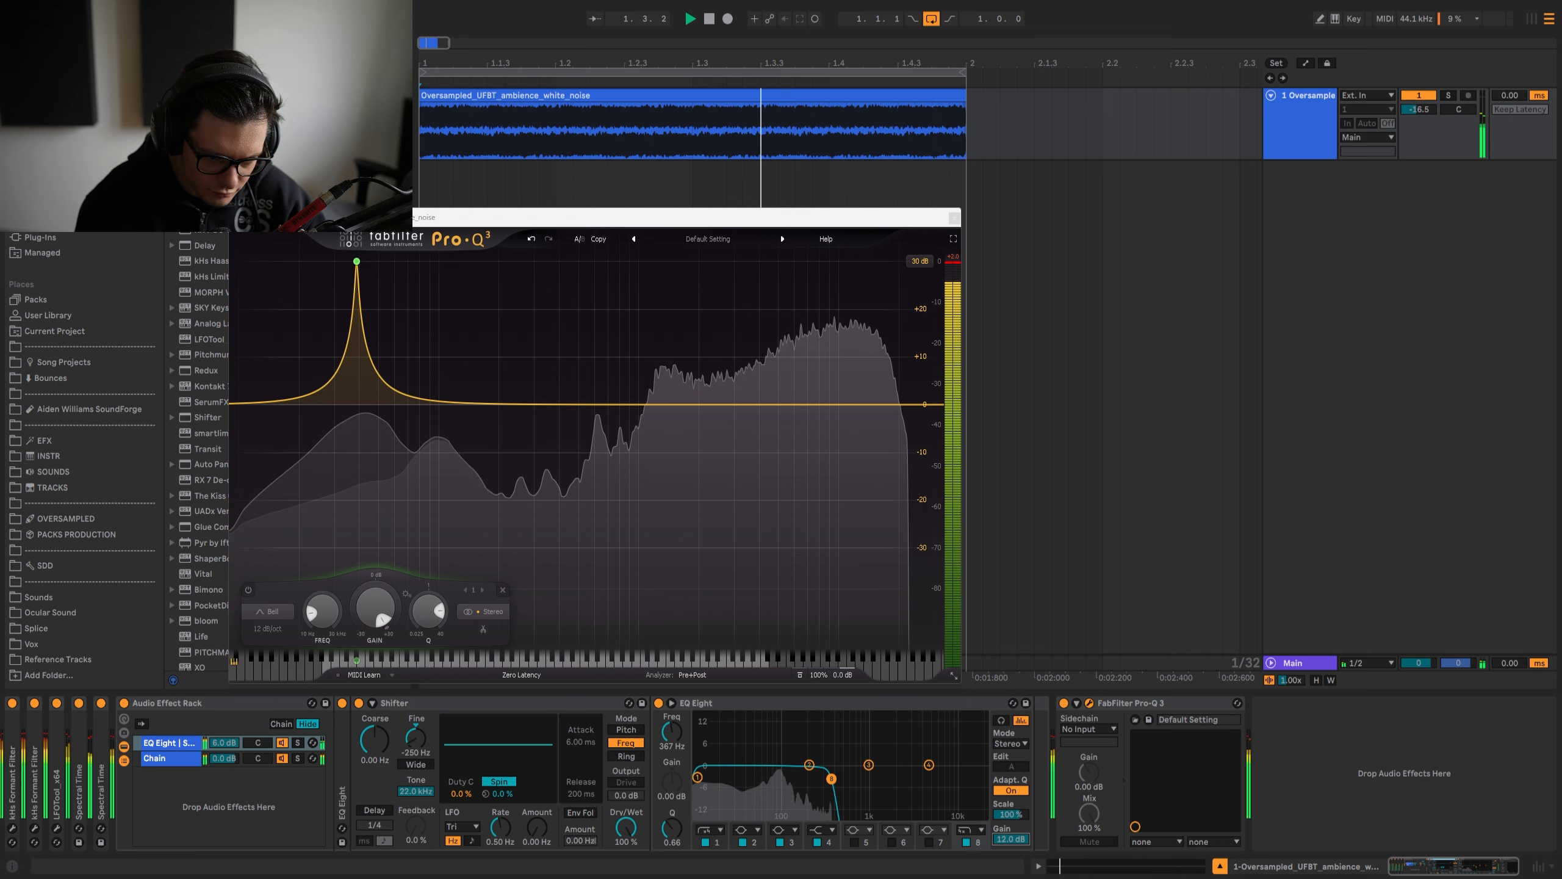
{"action": "key", "text": "space"}
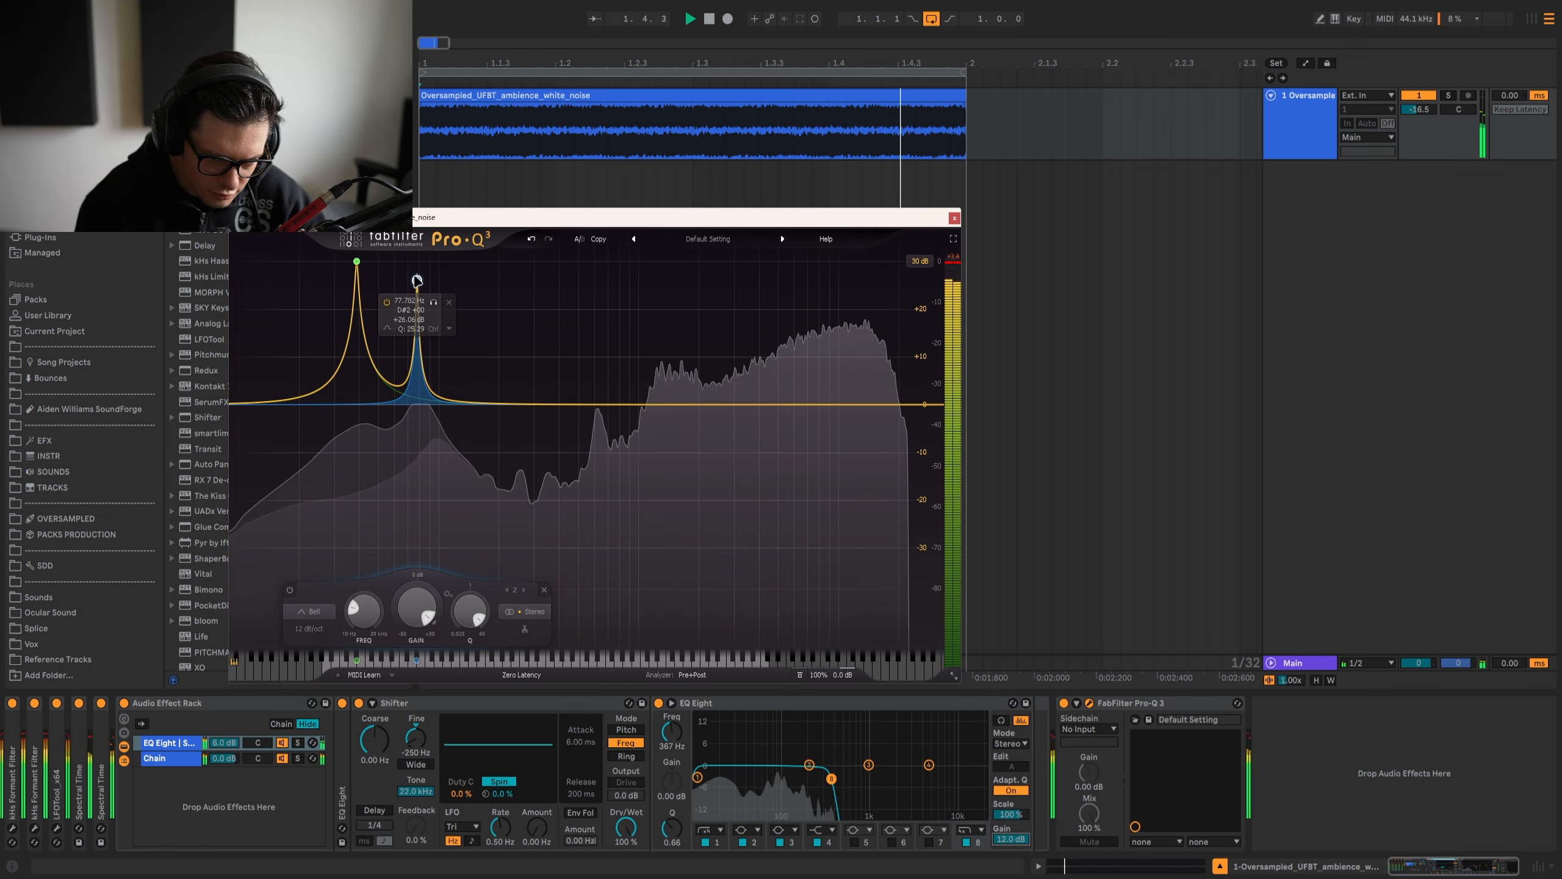
Step: Move both narrow Pro-Q 3 boosts slightly lower in frequency and tighten the first band's Q
{"action": "left_click_drag", "start_coordinate": [417, 280], "coordinate": [402, 279]}
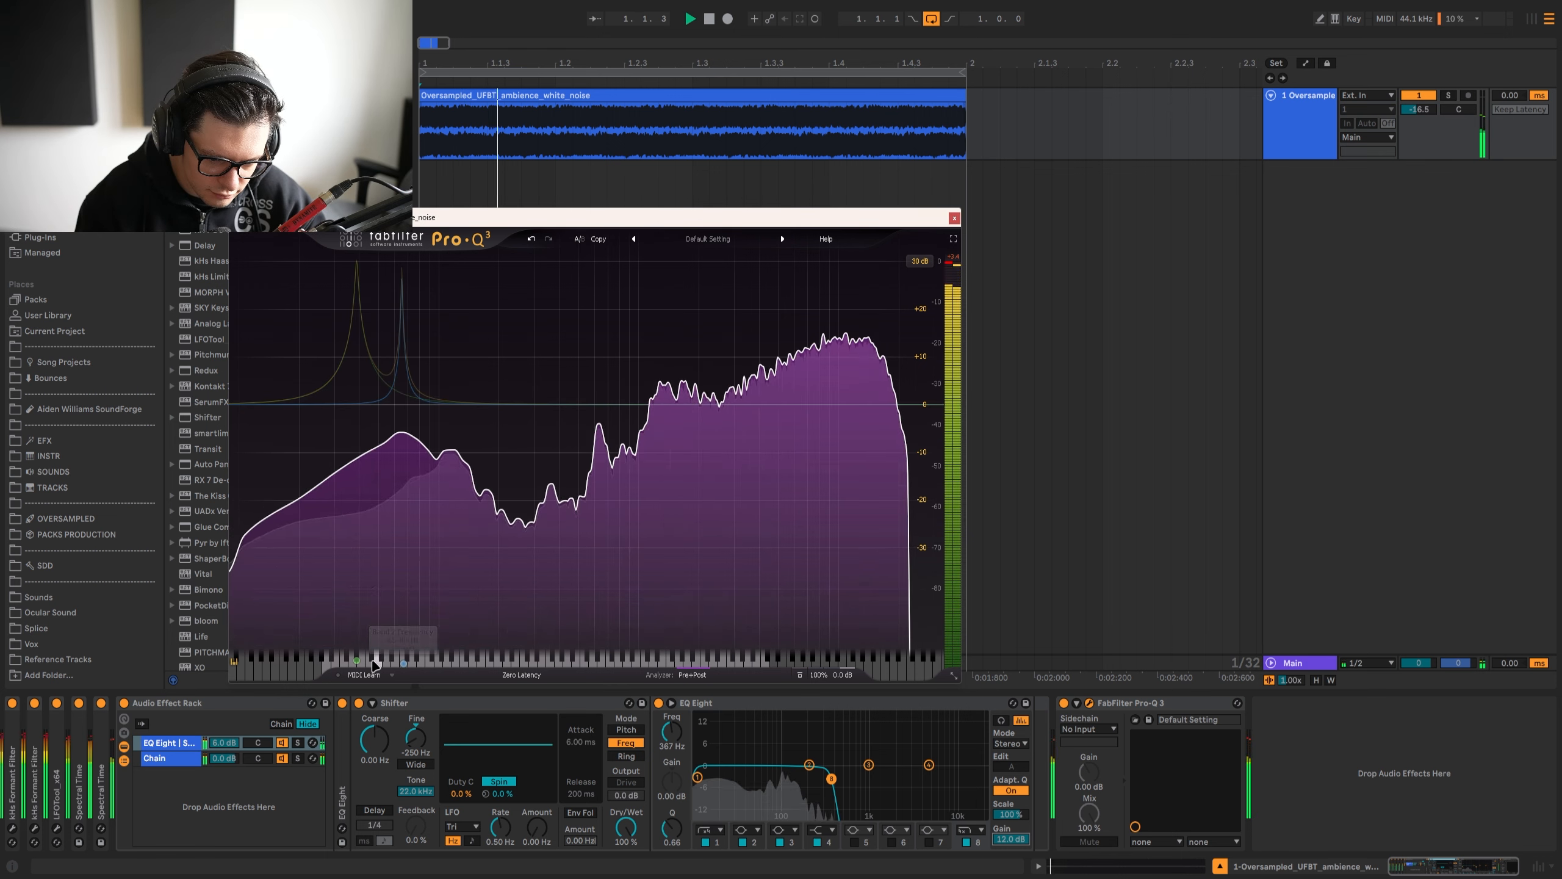
{"action": "left_click_drag", "start_coordinate": [359, 665], "coordinate": [348, 666]}
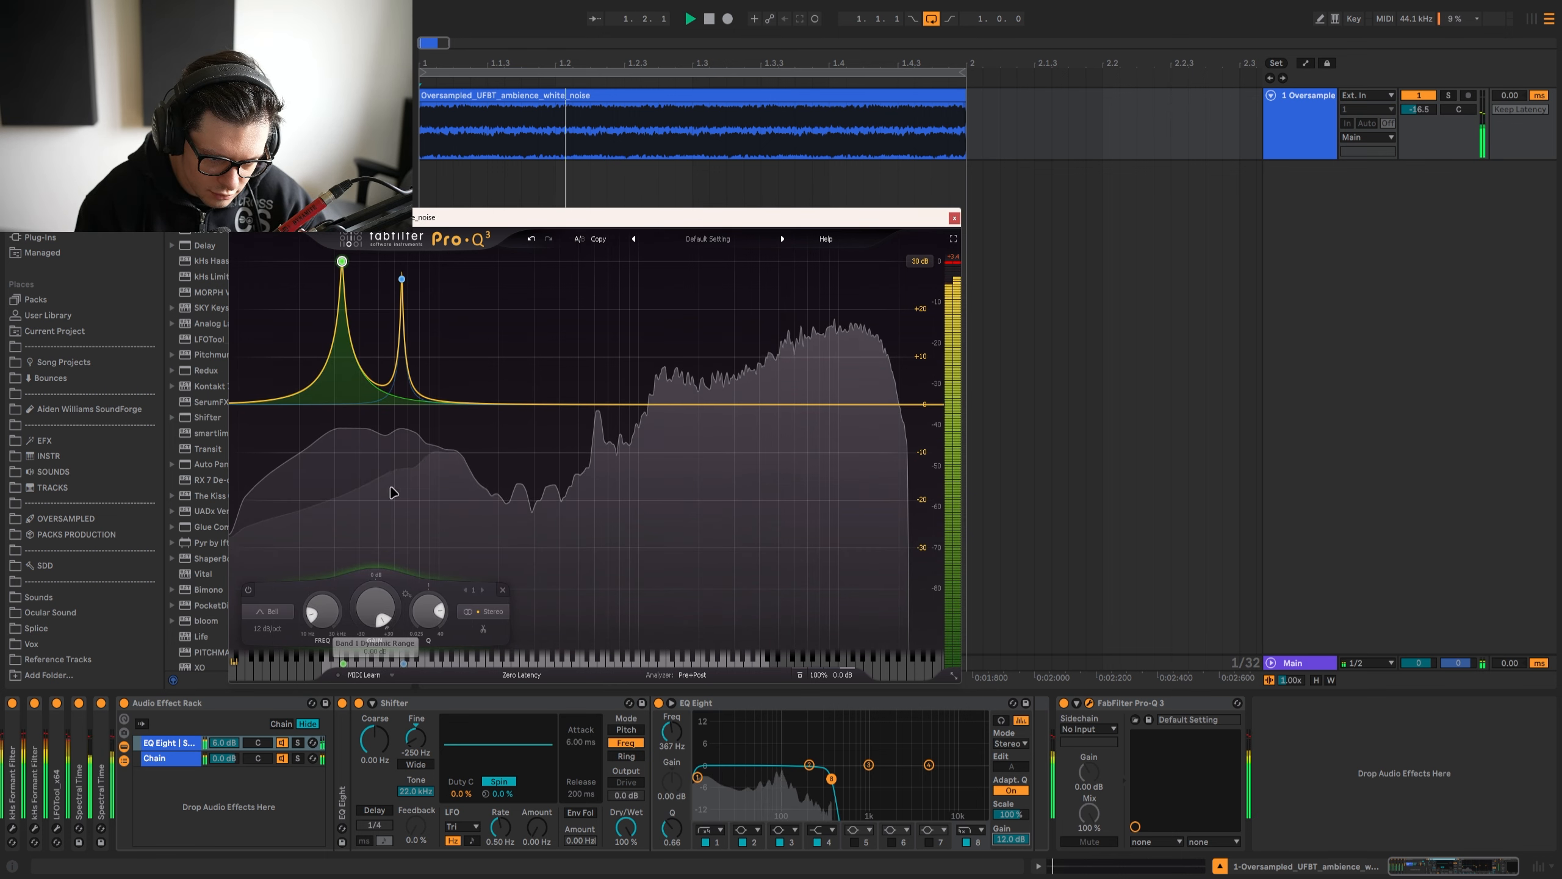
{"action": "left_click_drag", "start_coordinate": [428, 610], "coordinate": [429, 552]}
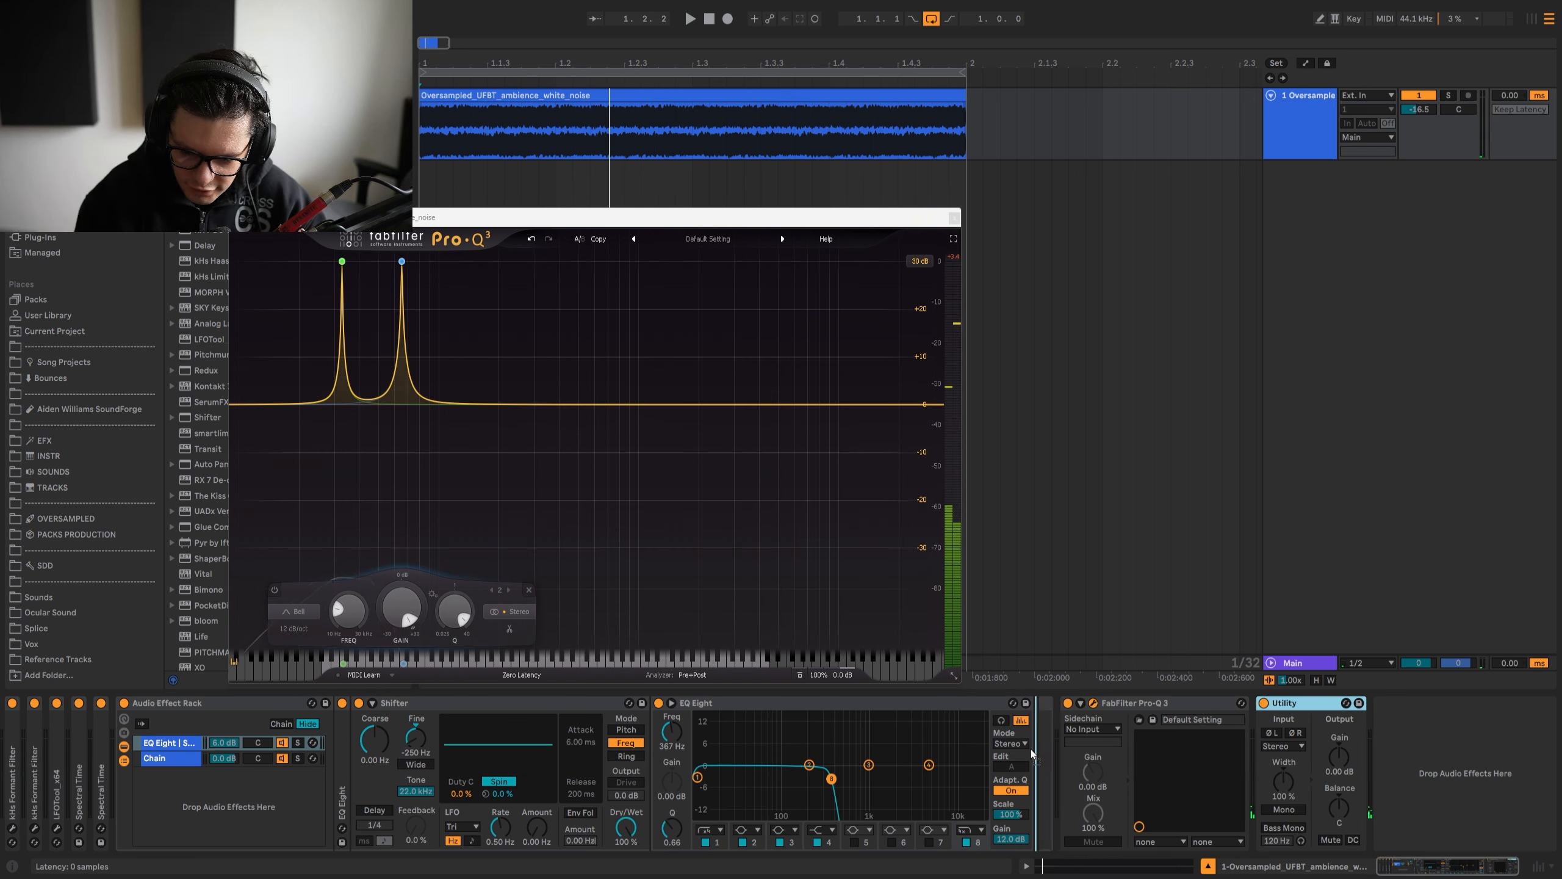
Step: Build a second shifted chain with its first EQ Eight at 1.44 kHz and its Shifter's Fine frequency at -261 Hz
{"action": "left_click_drag", "start_coordinate": [1032, 754], "coordinate": [1035, 754]}
{"action": "left_click", "coordinate": [1068, 747]}
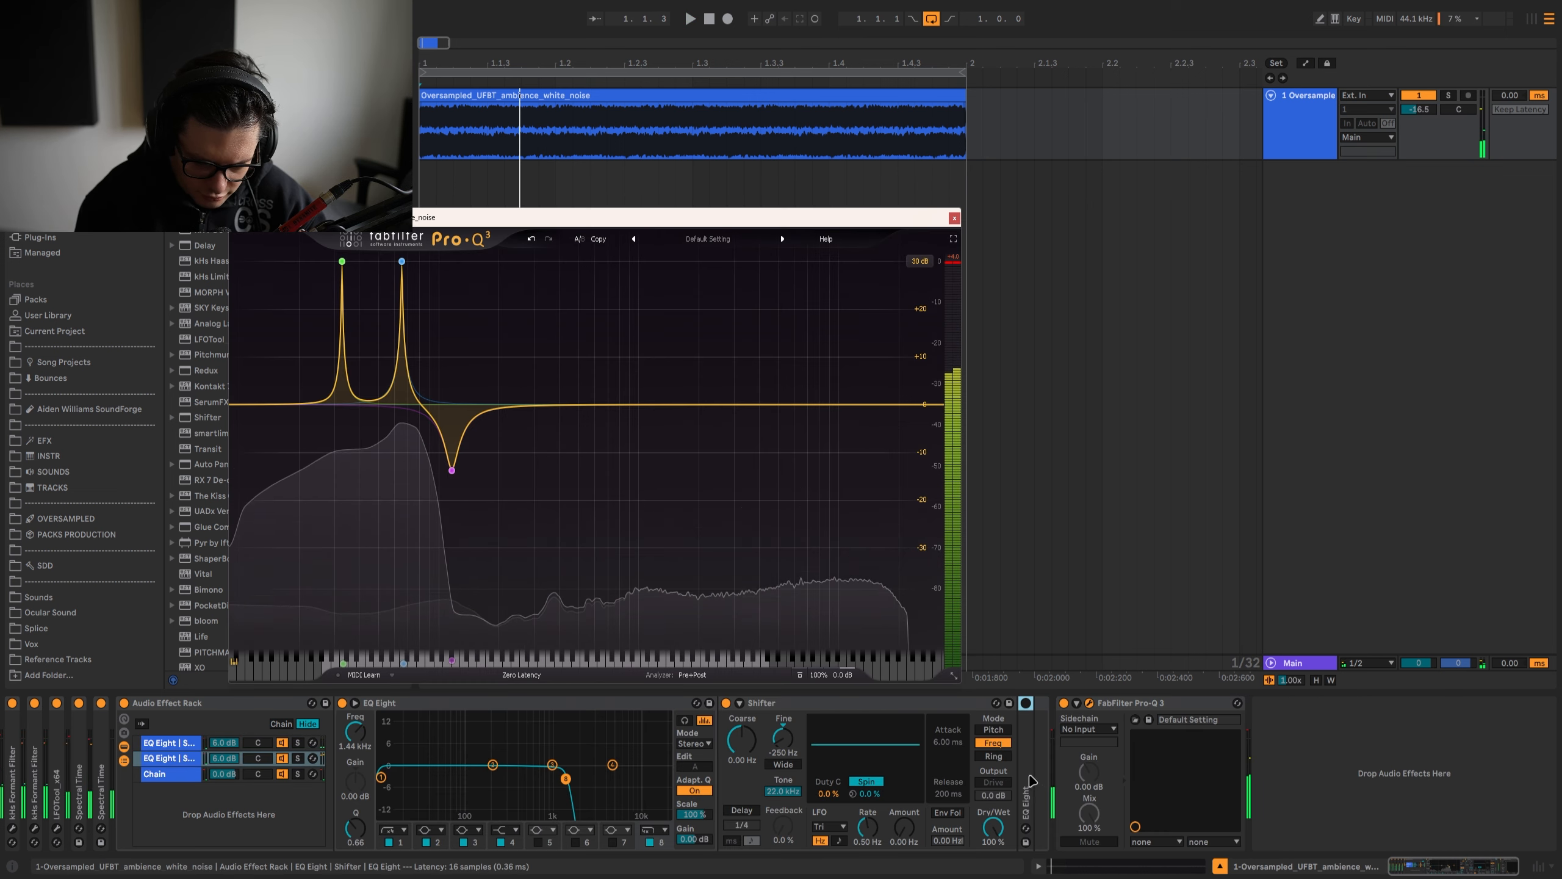
{"action": "left_click", "coordinate": [1044, 746]}
{"action": "key", "text": "space"}
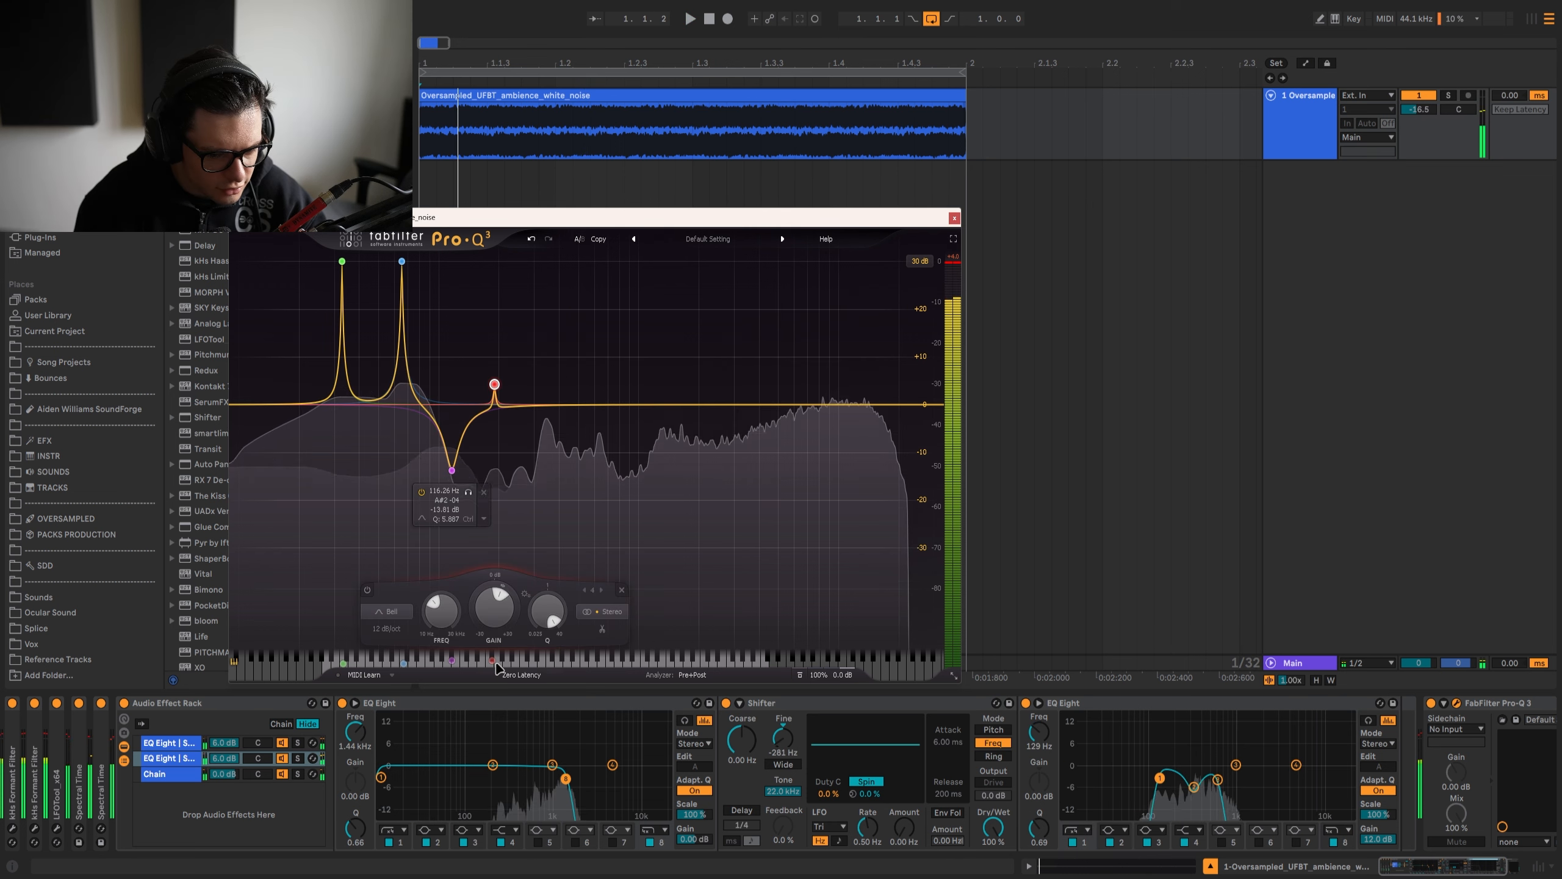
Step: Move Pro-Q 3's fourth band higher in frequency, increase its narrow boost and fold the Audio Effect Rack
{"action": "left_click_drag", "start_coordinate": [493, 664], "coordinate": [528, 665]}
{"action": "key", "text": "space"}
{"action": "left_click_drag", "start_coordinate": [528, 608], "coordinate": [534, 557]}
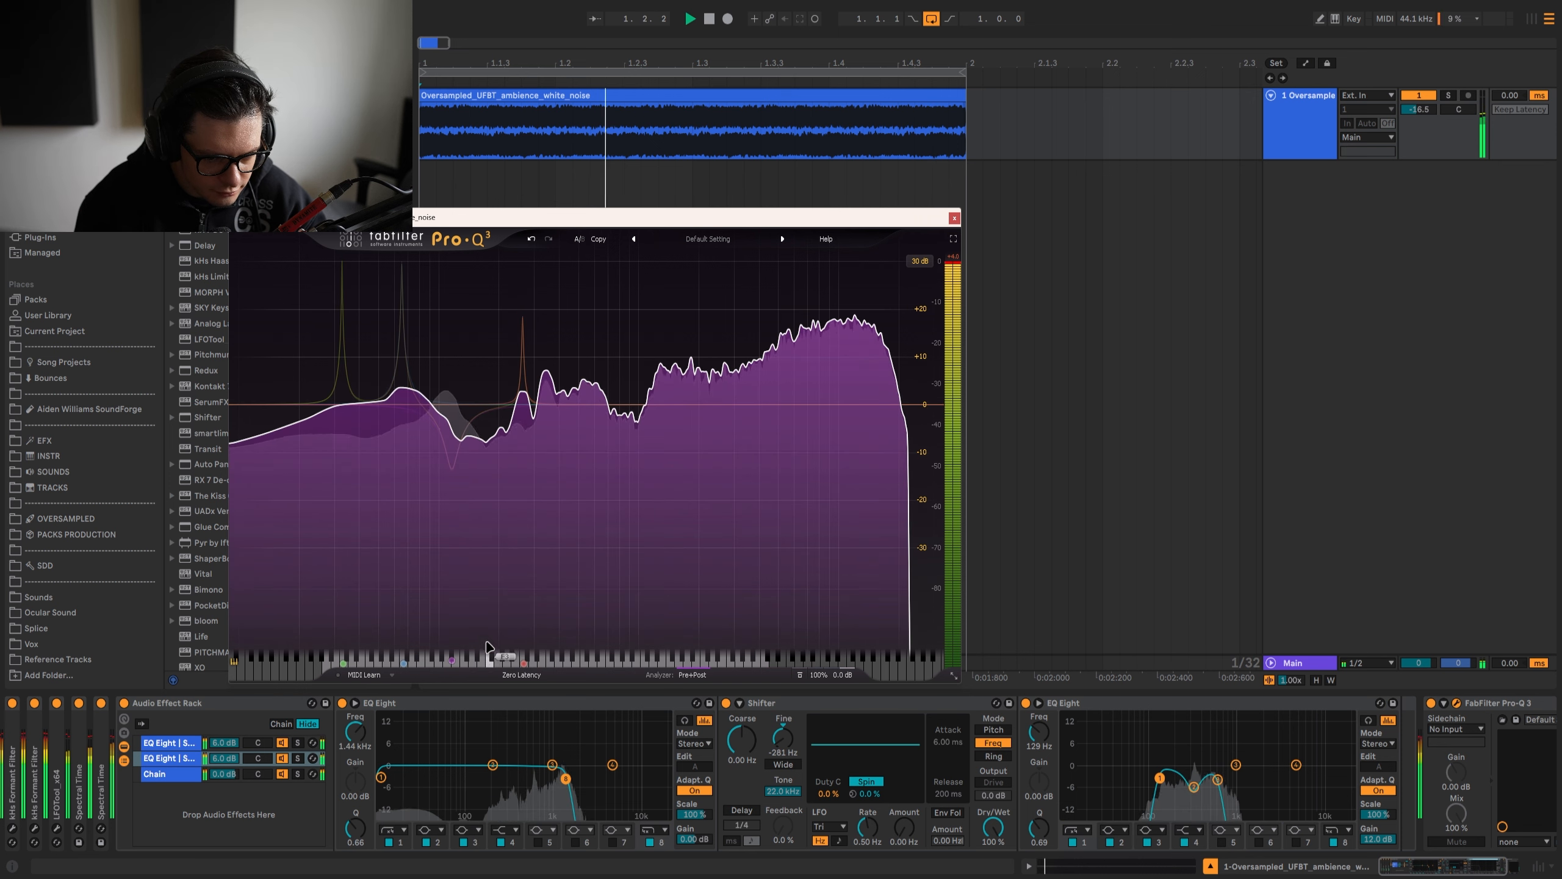
{"action": "left_click", "coordinate": [554, 298]}
{"action": "left_click", "coordinate": [552, 315]}
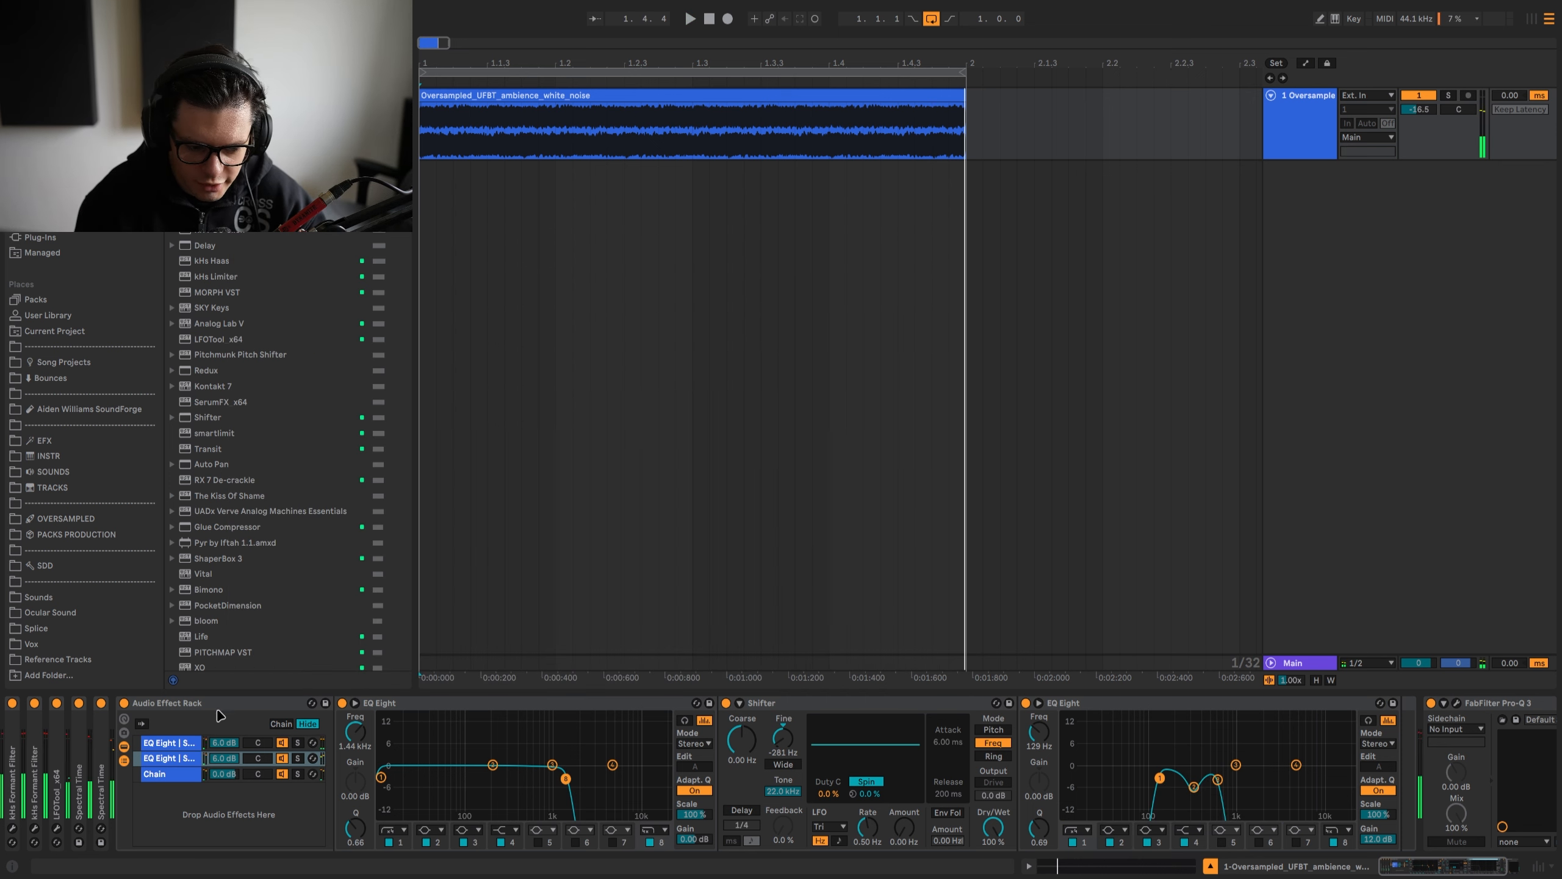
{"action": "double_click", "coordinate": [215, 706]}
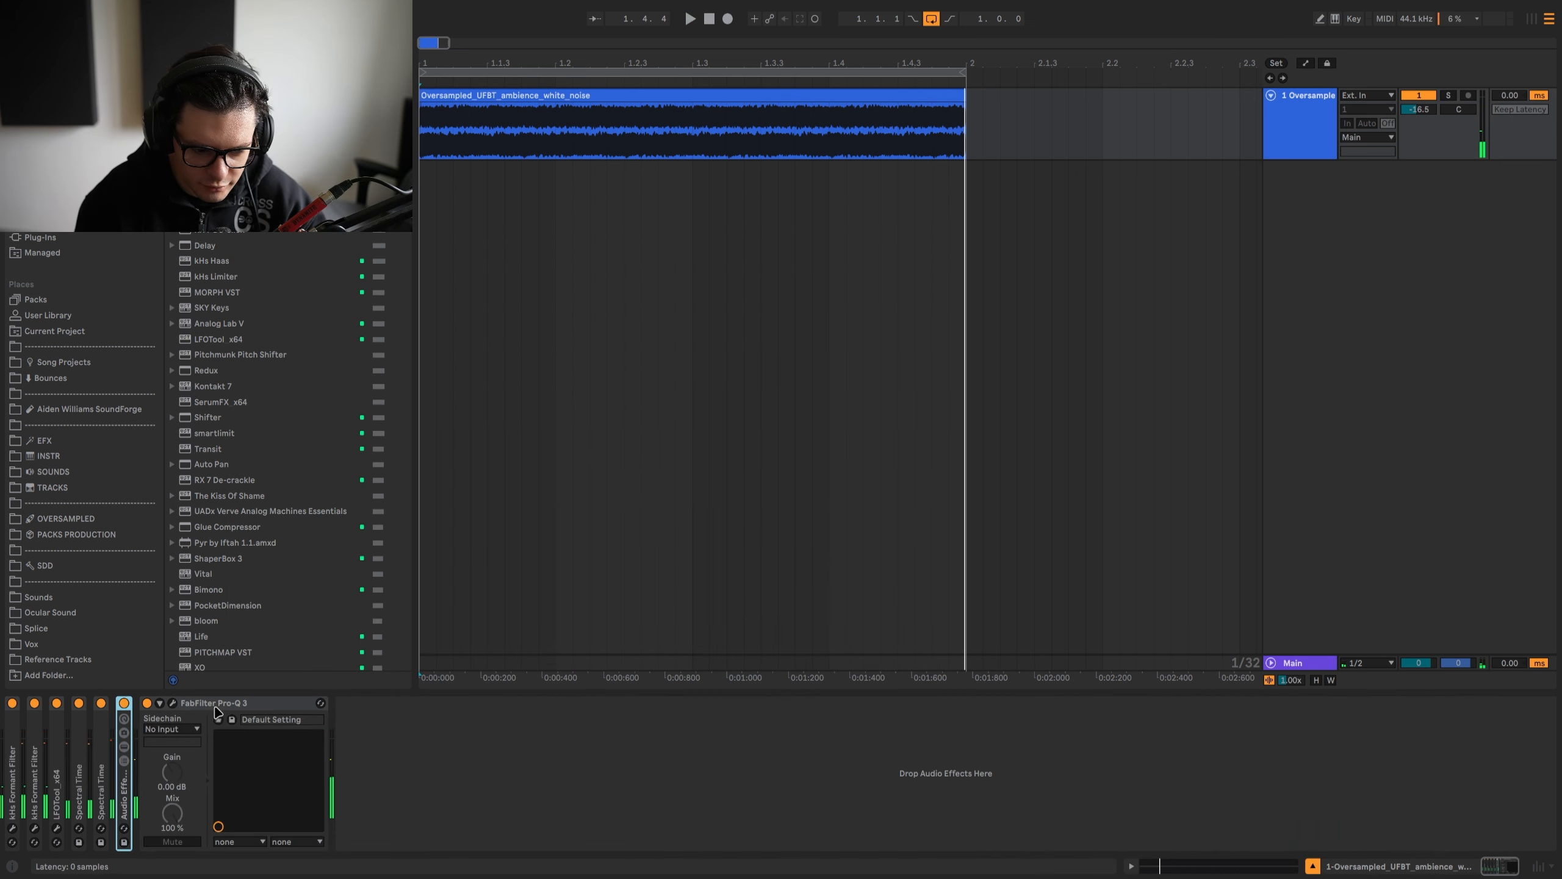
Step: Fold Pro-Q 3 and add V-Clip after it with a -4.62 dB ceiling and 3.82 dB output
{"action": "double_click", "coordinate": [213, 706]}
{"action": "key", "text": "ctrl+a"}
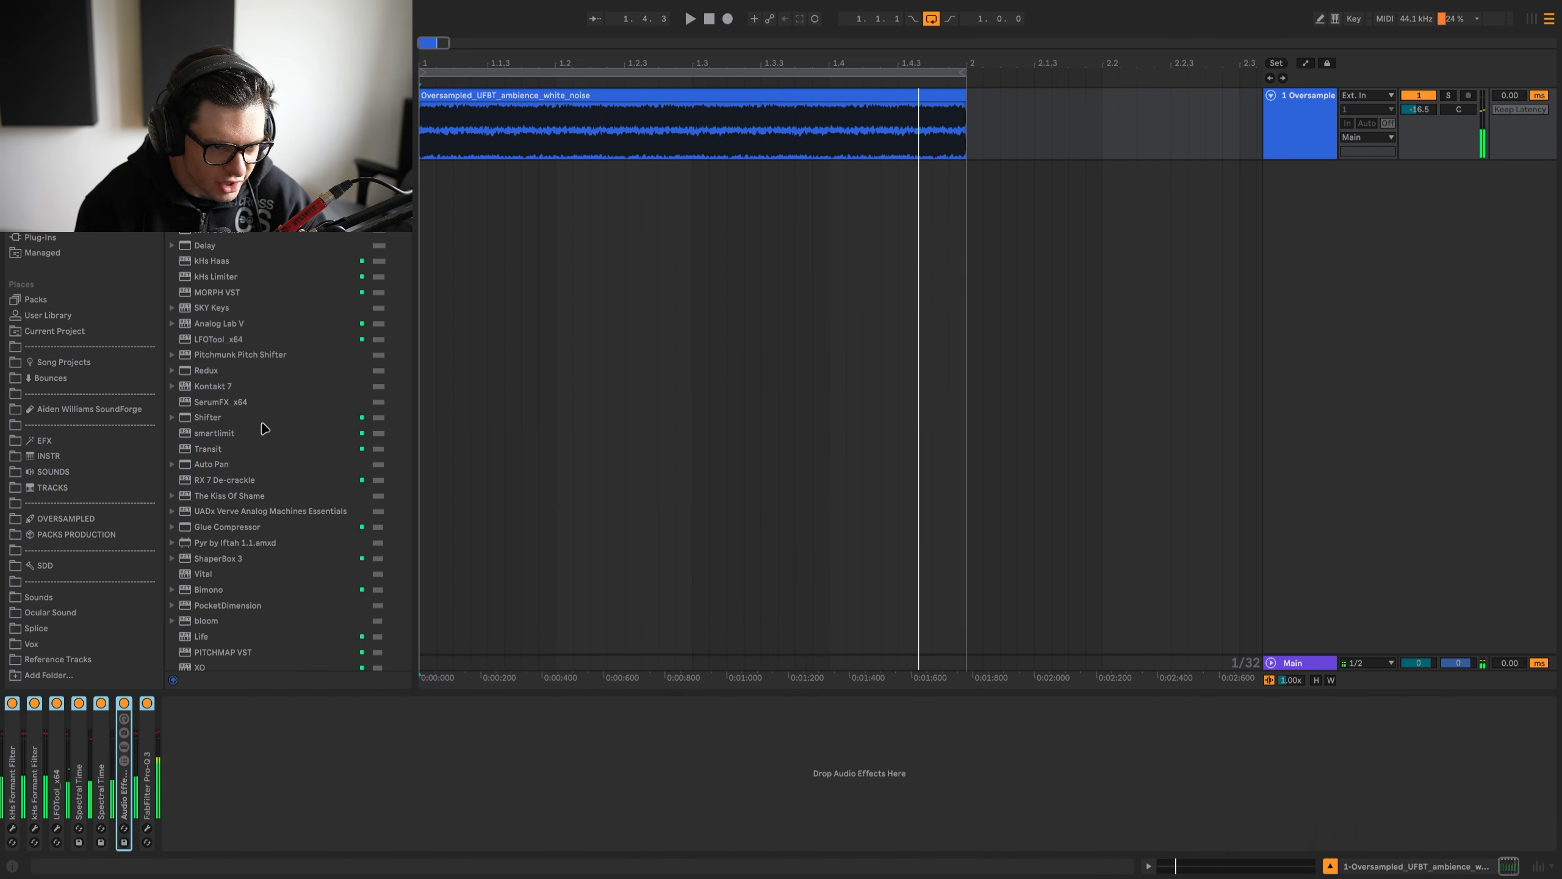
{"action": "scroll", "coordinate": [270, 443], "scroll_direction": "down", "scroll_amount": 8}
{"action": "left_click_drag", "start_coordinate": [282, 807], "coordinate": [282, 807]}
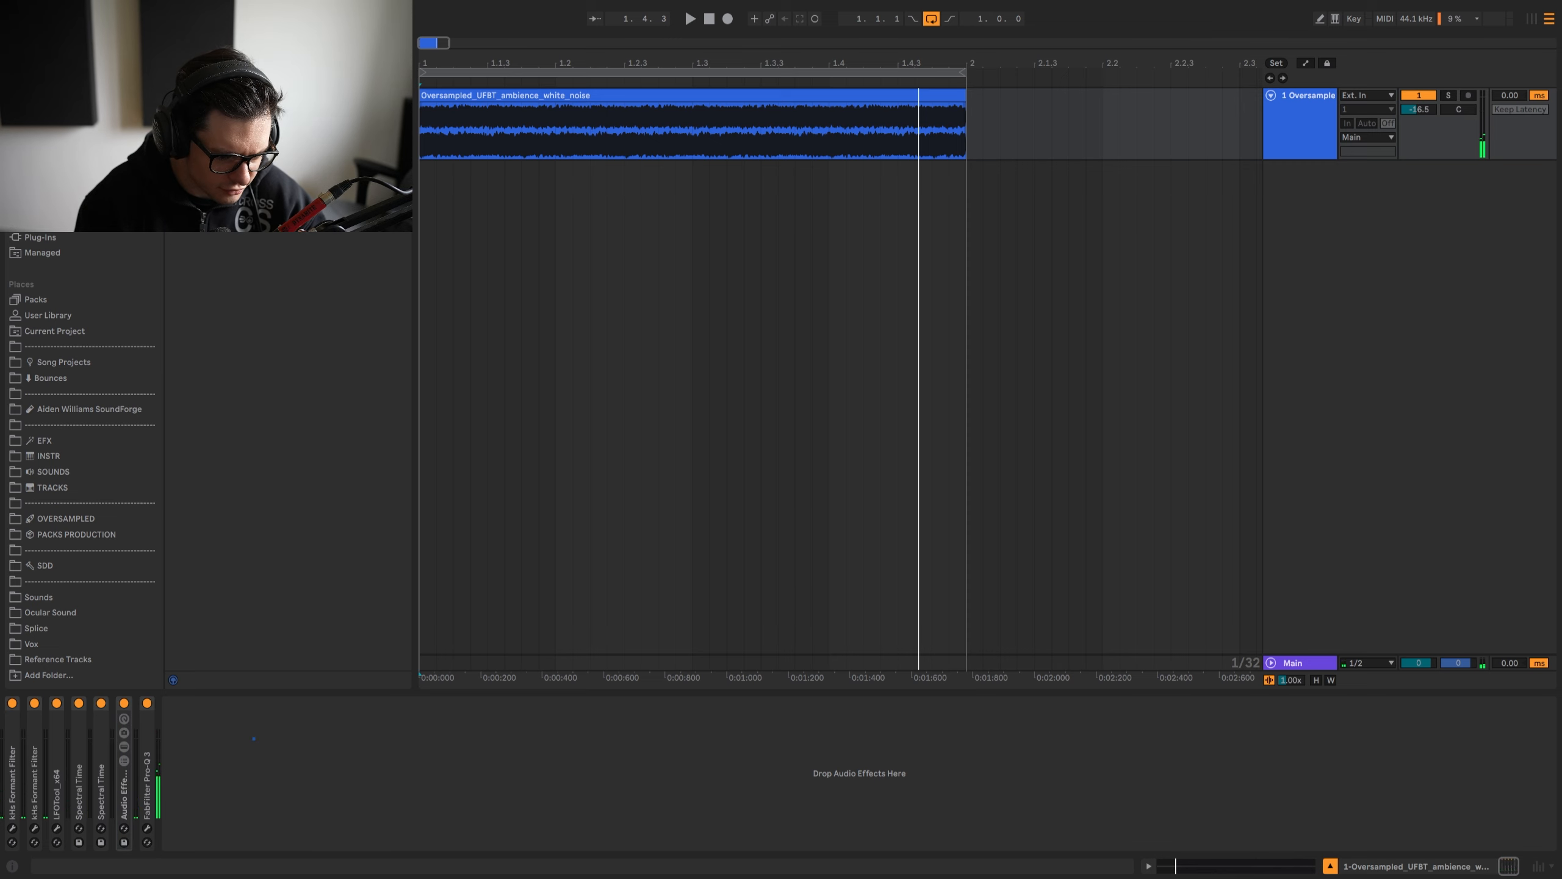
{"action": "left_click", "coordinate": [431, 296]}
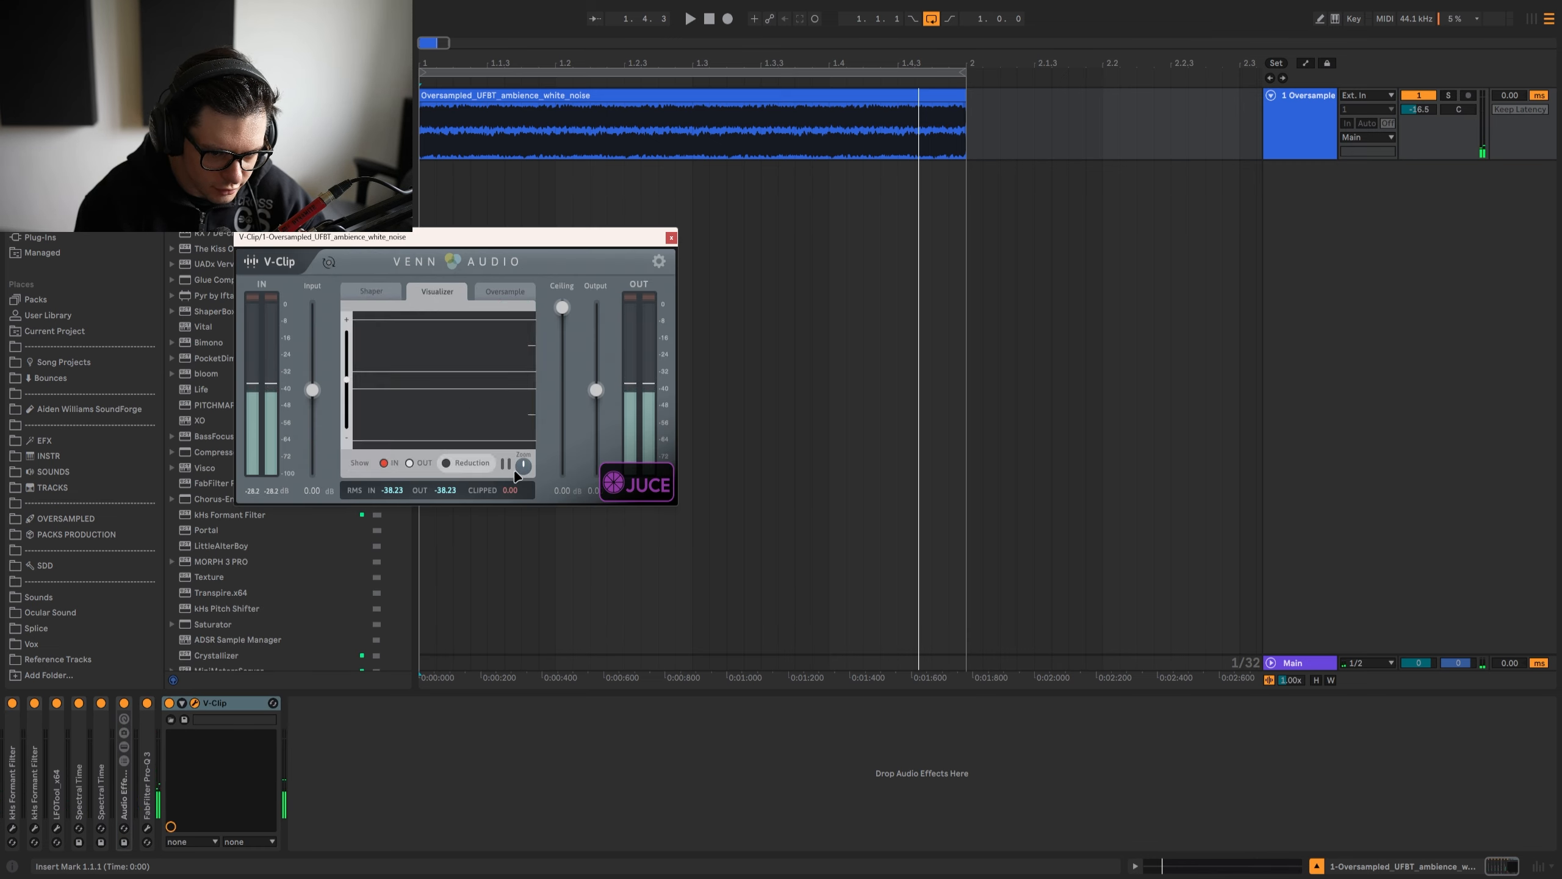
{"action": "key", "text": "space"}
{"action": "left_click_drag", "start_coordinate": [562, 306], "coordinate": [551, 346]}
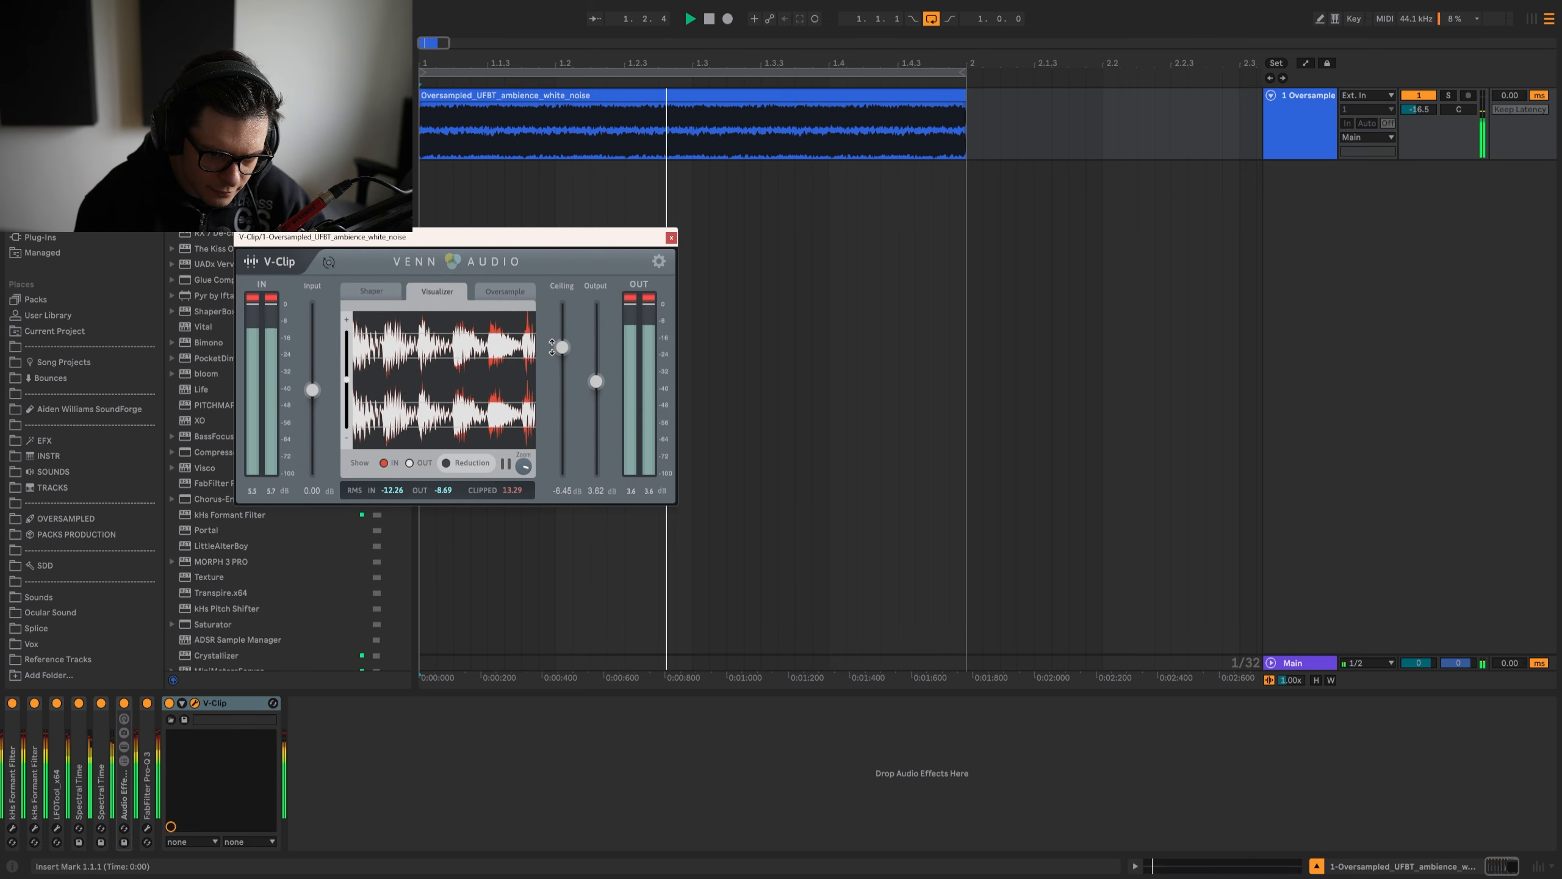
{"action": "key", "text": "space"}
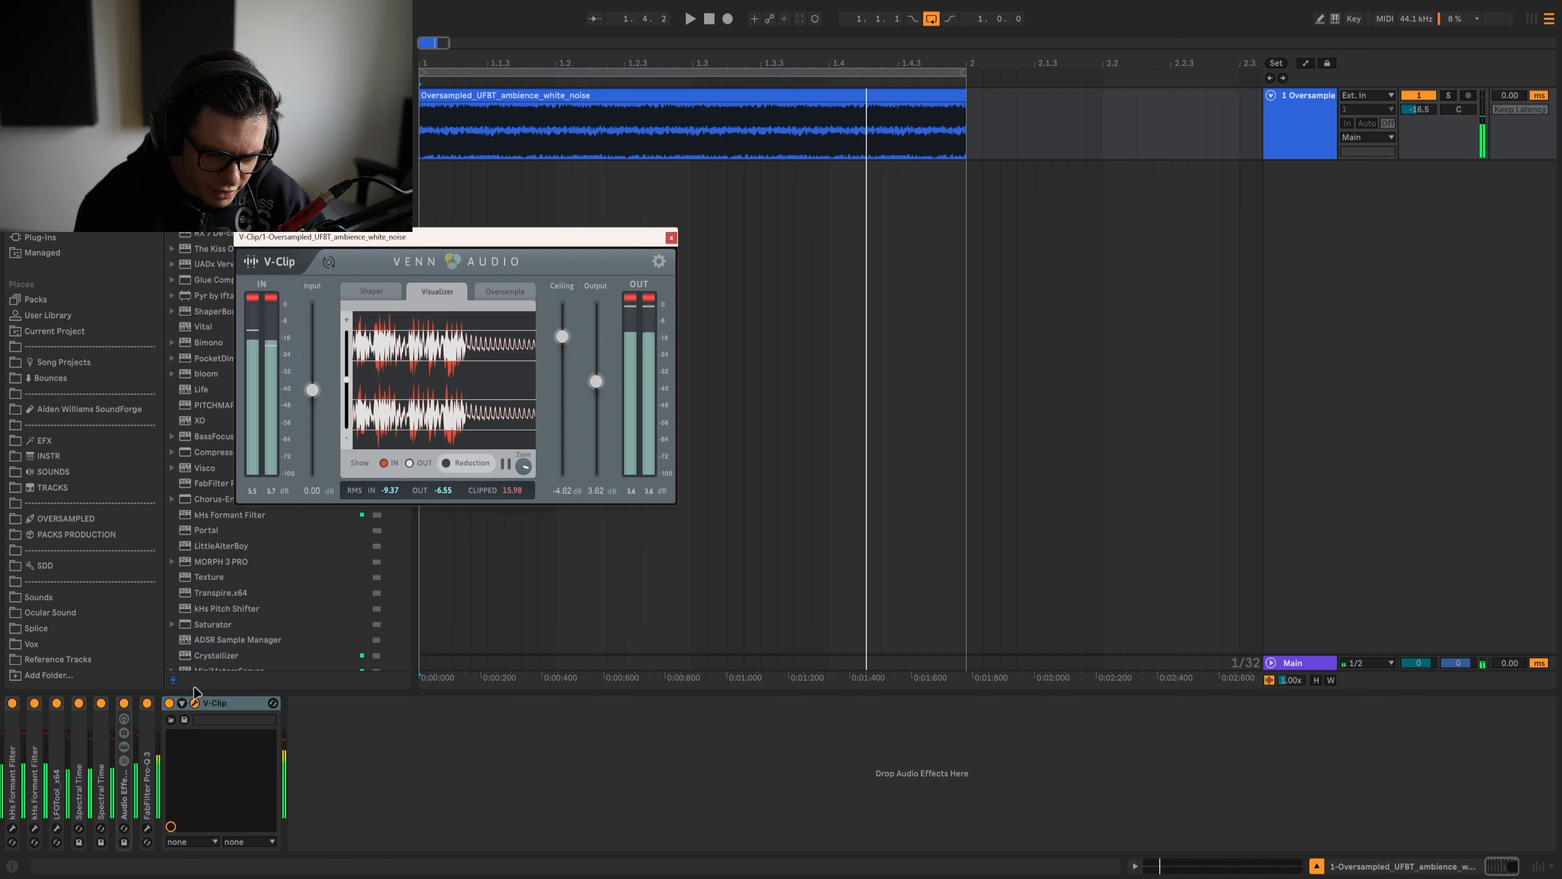
Step: In Pro-Q 3, add a 27.44 dB boost at 523.25 Hz and a second, gentler boost at about 1046.5 Hz
{"action": "left_click", "coordinate": [194, 703]}
{"action": "left_click_drag", "start_coordinate": [41, 788], "coordinate": [174, 805]}
{"action": "left_click", "coordinate": [167, 829]}
{"action": "key", "text": "space"}
{"action": "left_click_drag", "start_coordinate": [595, 610], "coordinate": [592, 613]}
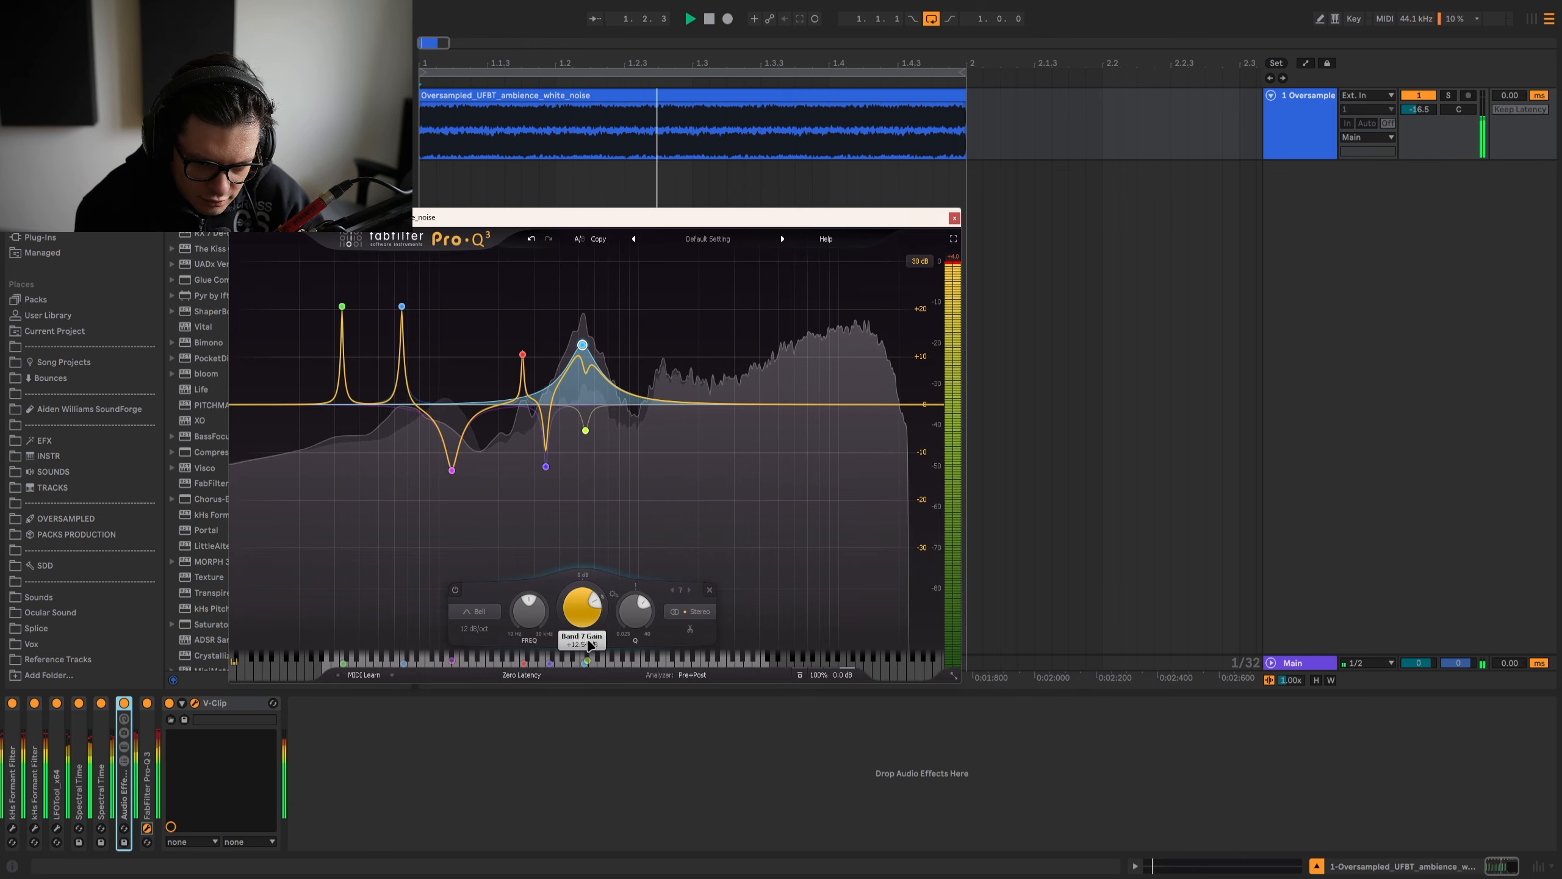
{"action": "key", "text": "space"}
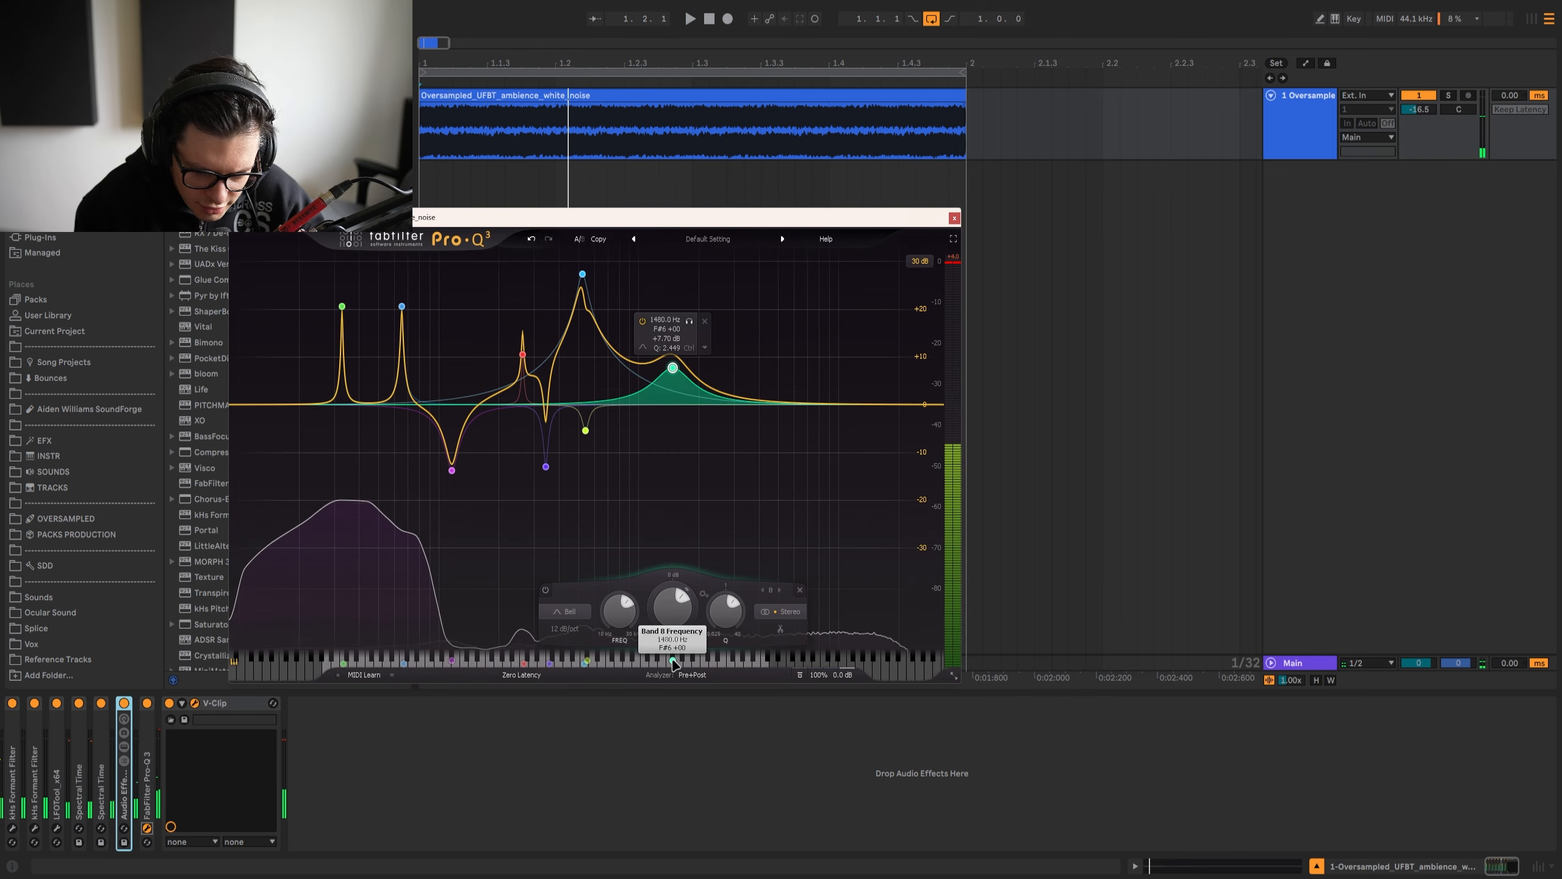
{"action": "left_click_drag", "start_coordinate": [673, 664], "coordinate": [661, 664]}
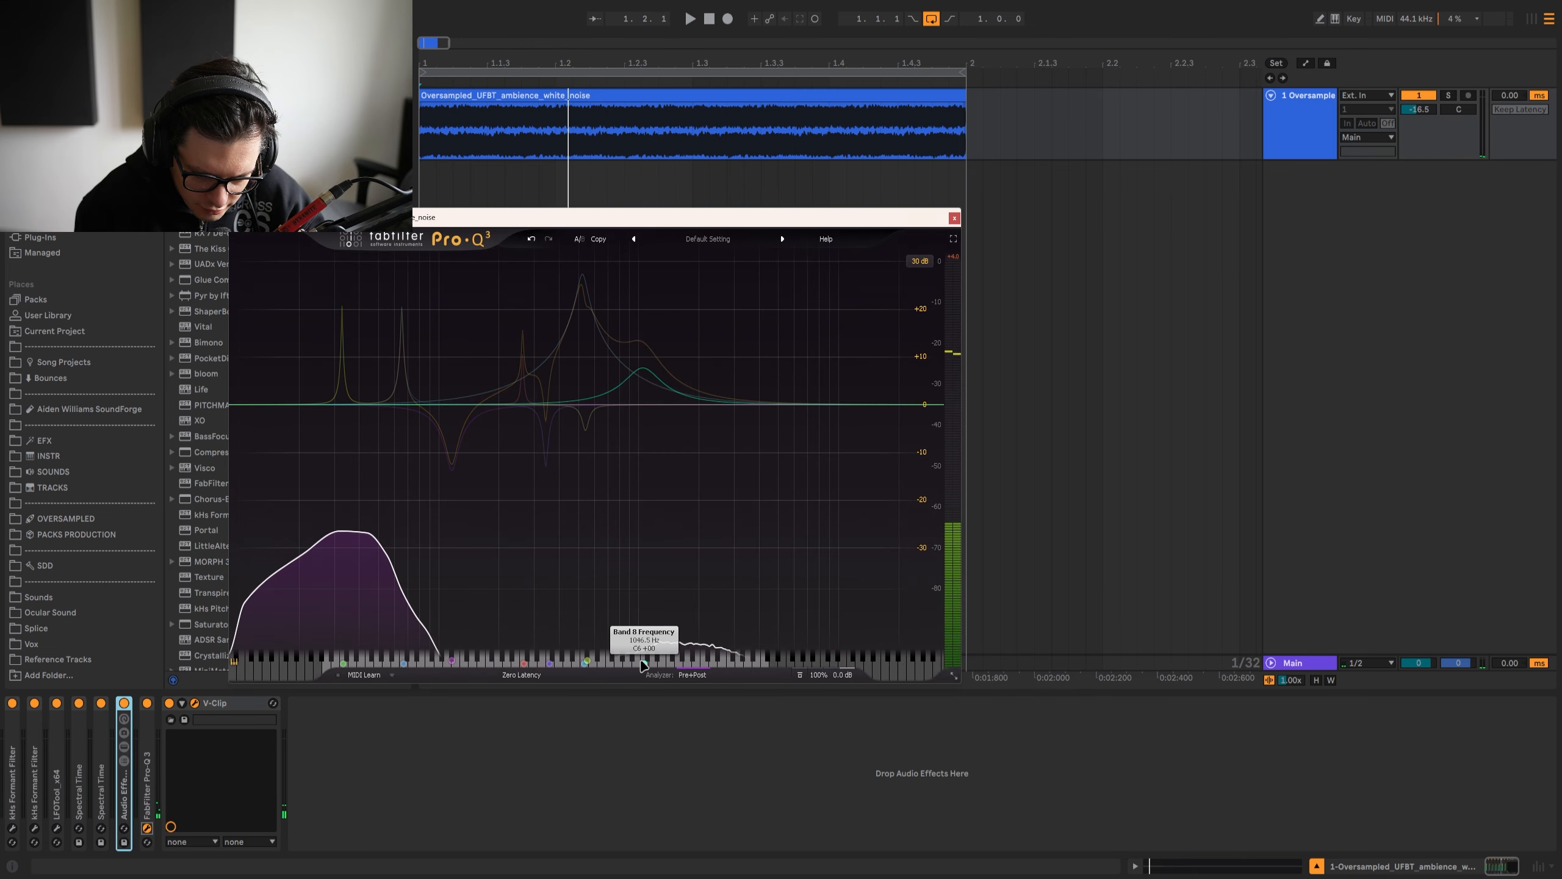
{"action": "key", "text": "space"}
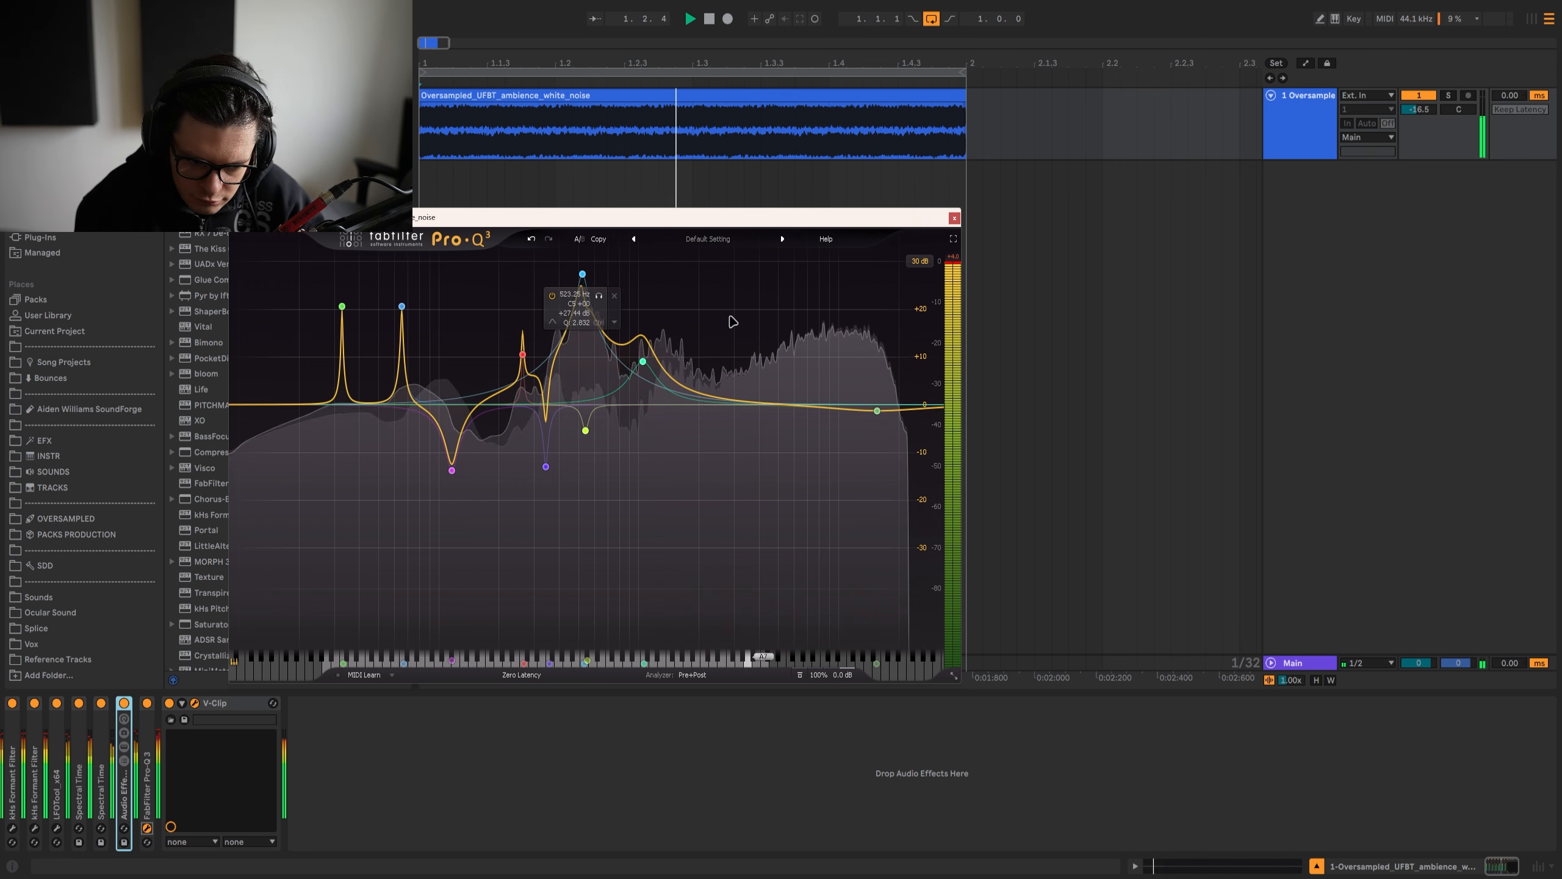
{"action": "left_click", "coordinate": [147, 828]}
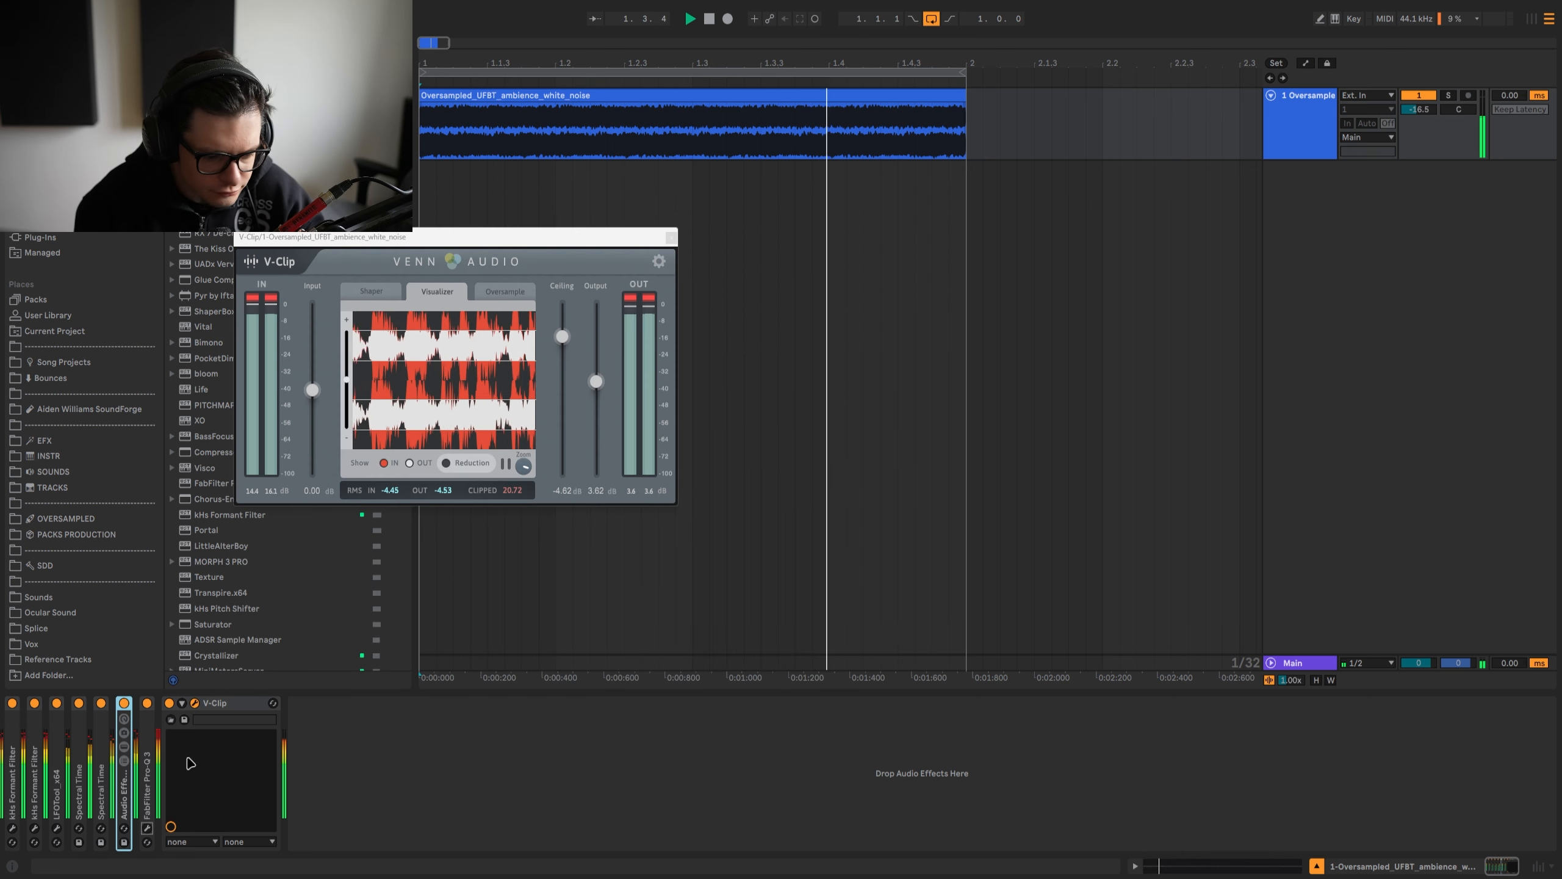
Step: Fold V-Clip and add Spiff after it in boost mode with depth 6.3, decay 5.0 and sharpness 10.0
{"action": "key", "text": "space"}
{"action": "double_click", "coordinate": [185, 702]}
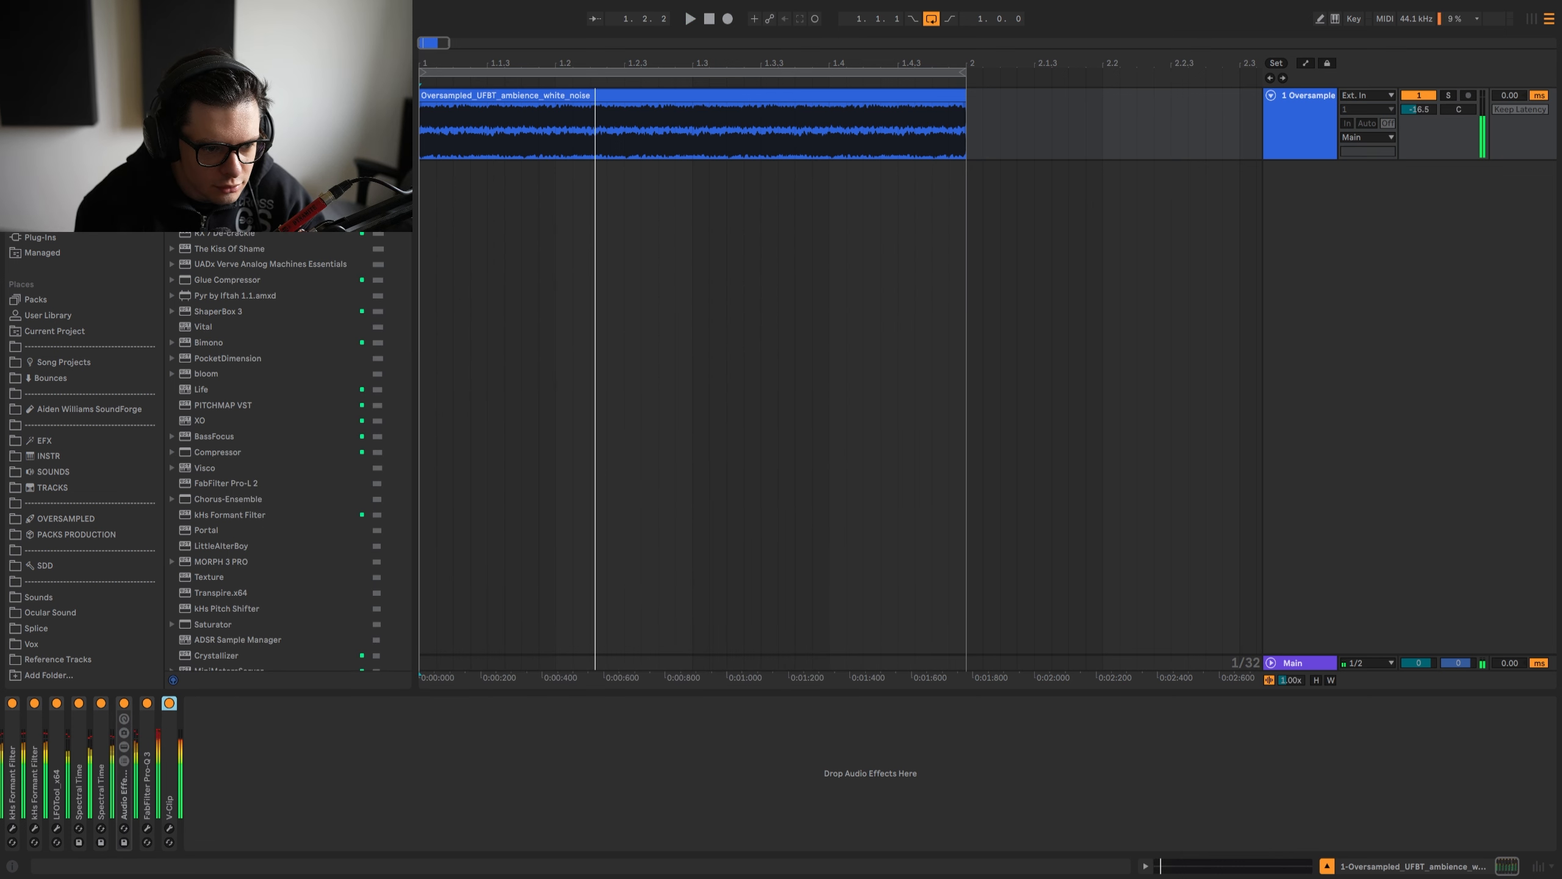
{"action": "scroll", "coordinate": [283, 452], "scroll_direction": "up", "scroll_amount": 10}
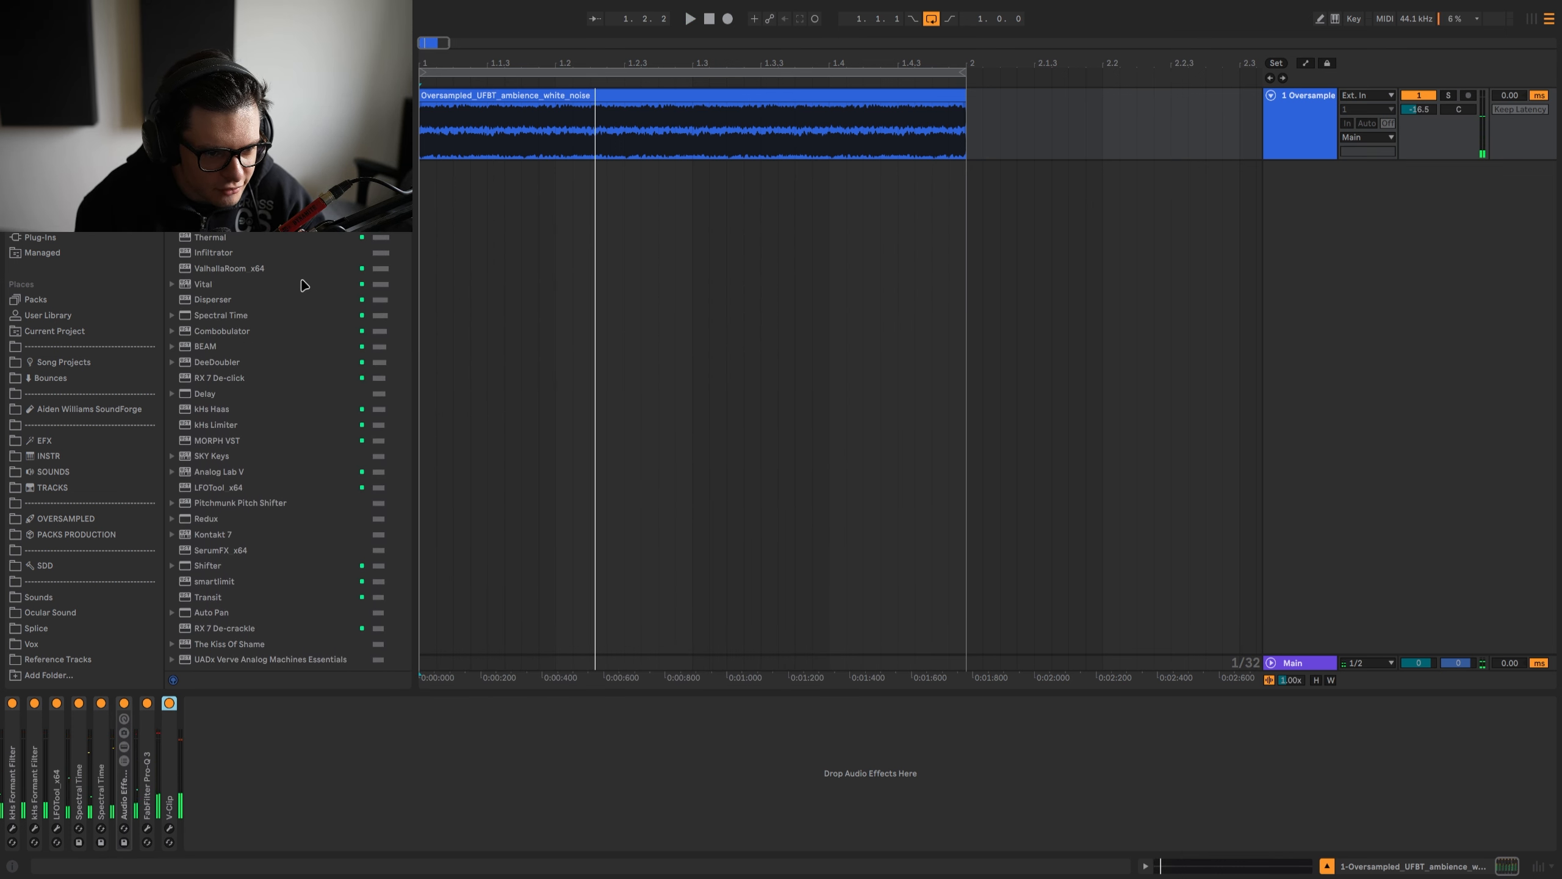
{"action": "scroll", "coordinate": [274, 507], "scroll_direction": "up", "scroll_amount": 3}
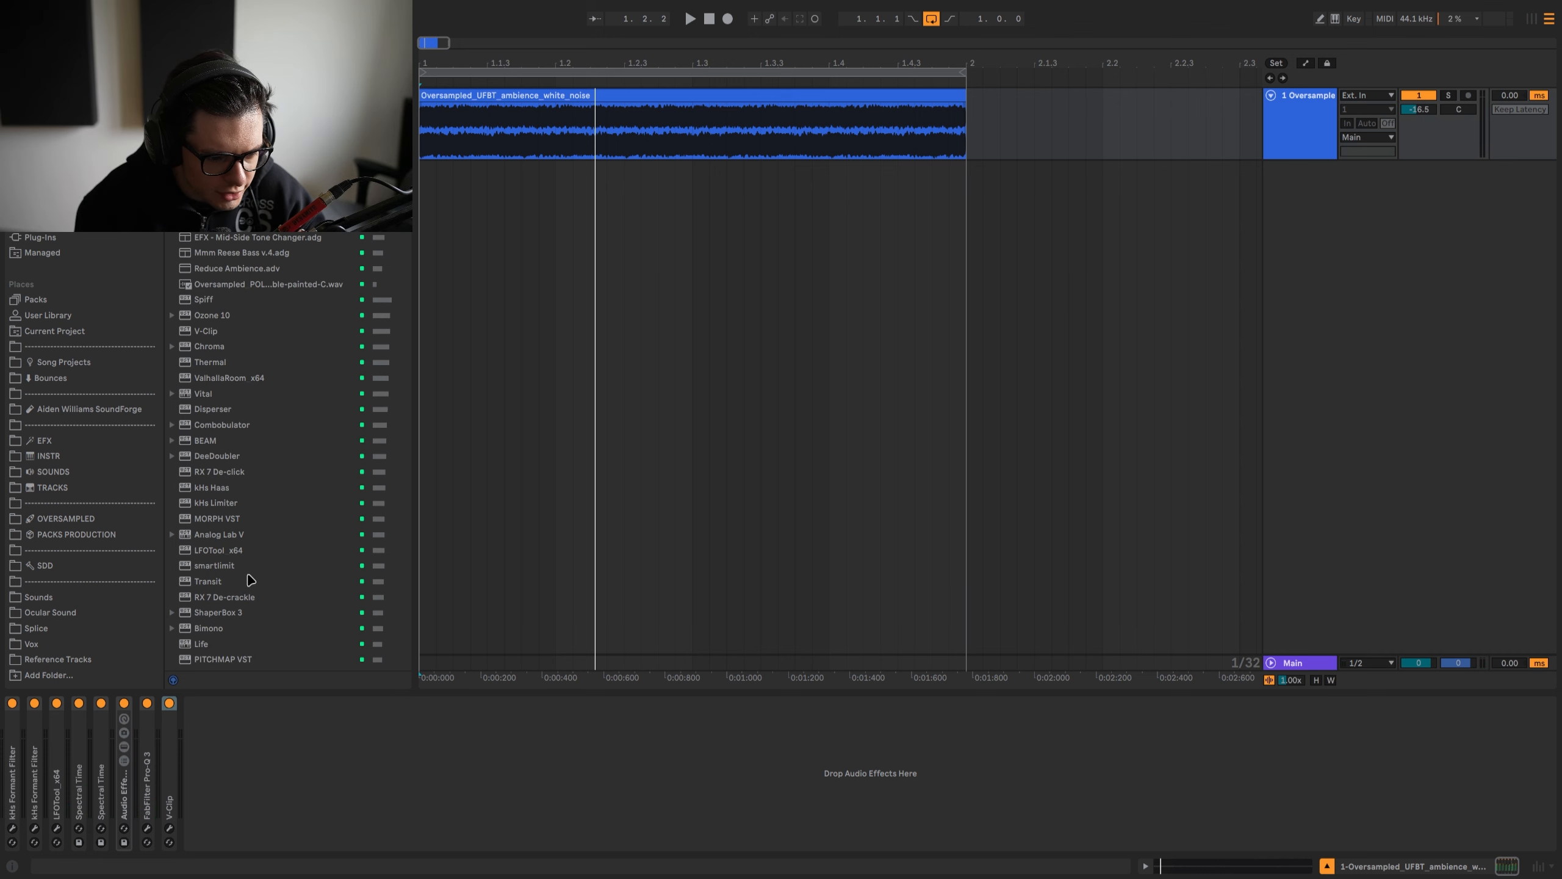
{"action": "scroll", "coordinate": [234, 541], "scroll_direction": "down", "scroll_amount": 3}
{"action": "key", "text": "space"}
{"action": "left_click_drag", "start_coordinate": [323, 452], "coordinate": [322, 415]}
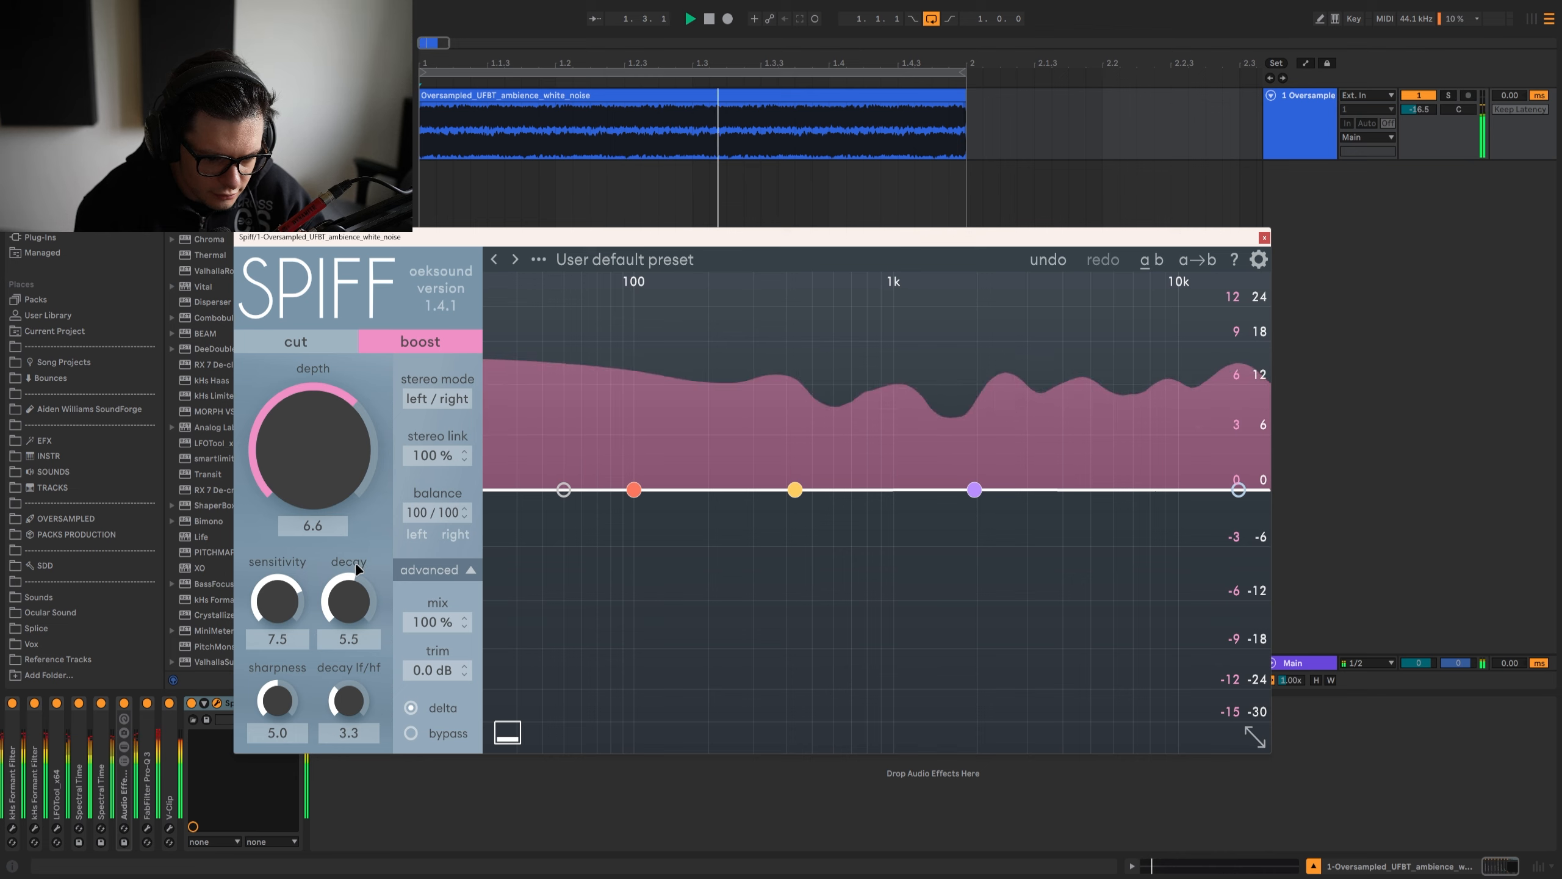
{"action": "left_click", "coordinate": [323, 342]}
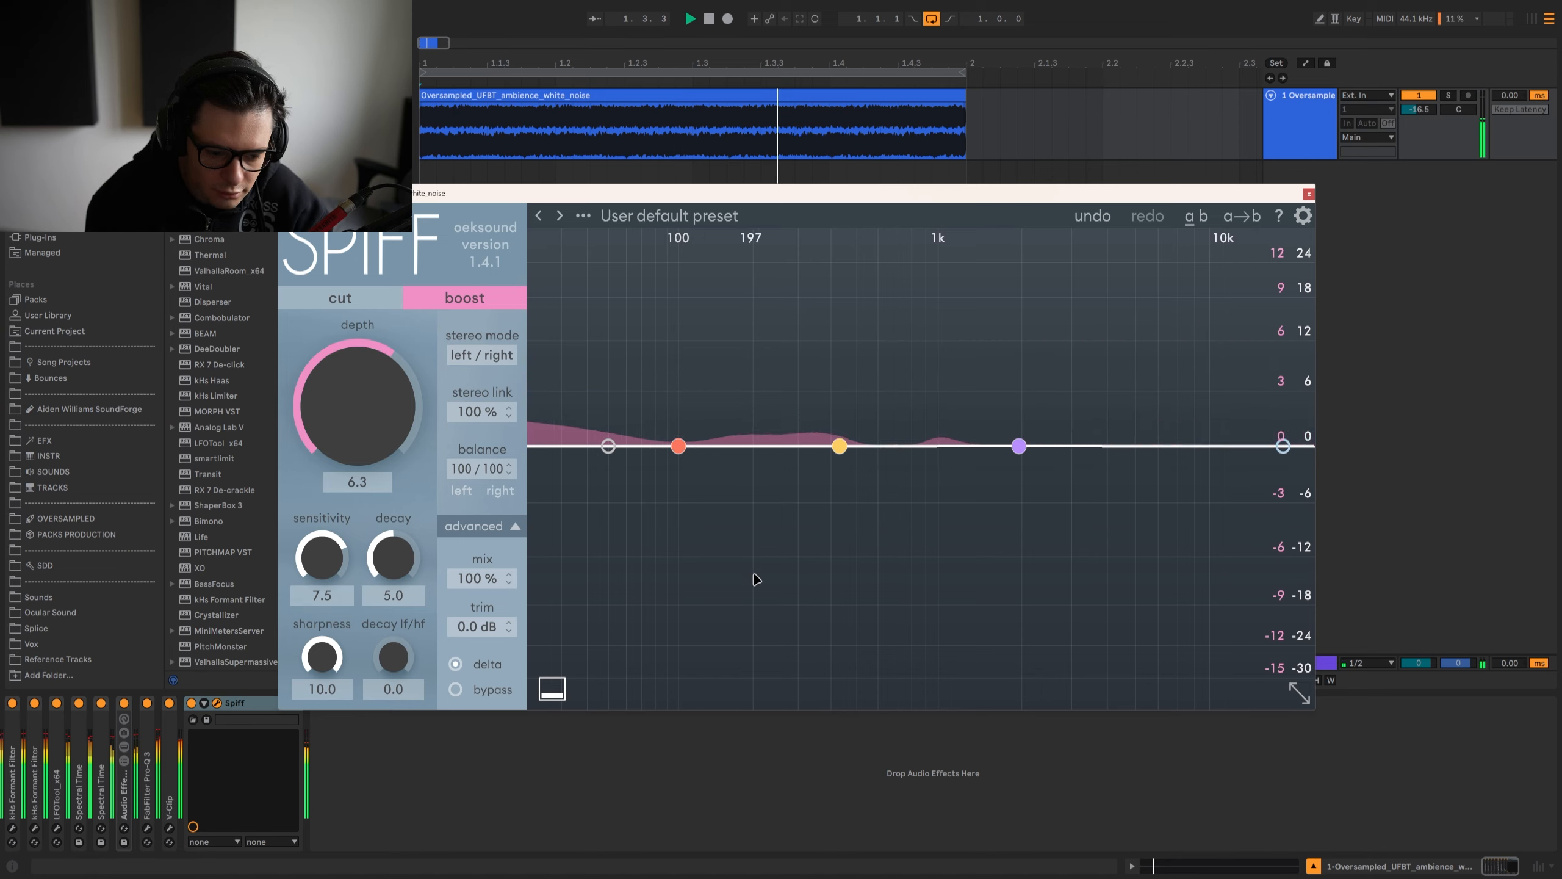
{"action": "left_click", "coordinate": [217, 702]}
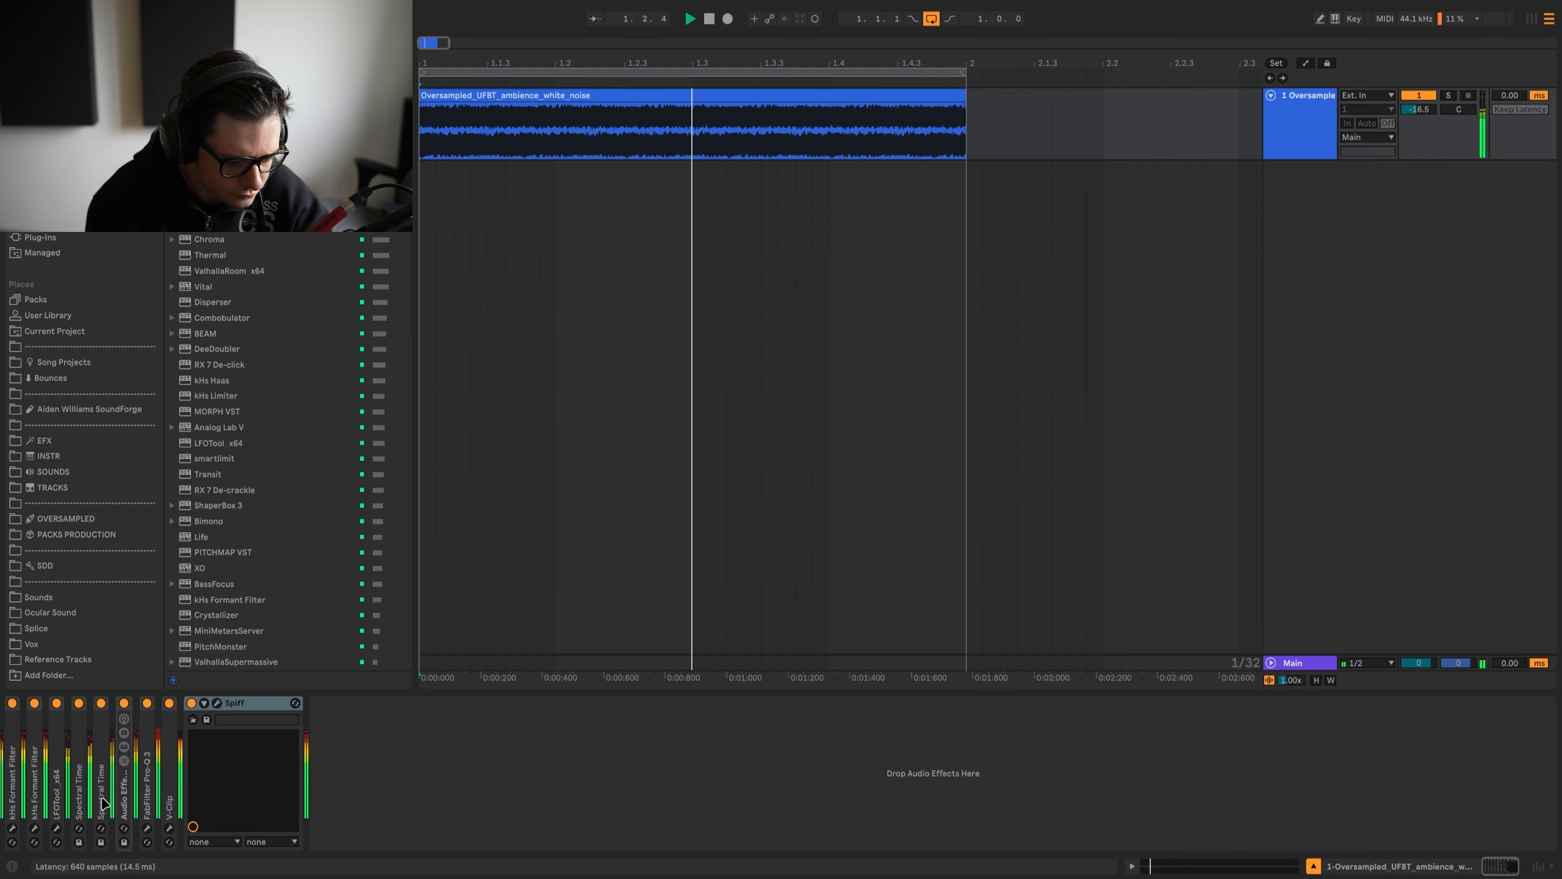
Step: Add a copy of Spectral Time and Soothe2 after Spiff, and set Spiff's depth to 7.0 and decay to 5.4
{"action": "left_click", "coordinate": [80, 796]}
{"action": "key", "text": "ctrl+c"}
{"action": "double_click", "coordinate": [246, 703]}
{"action": "key", "text": "ctrl+v"}
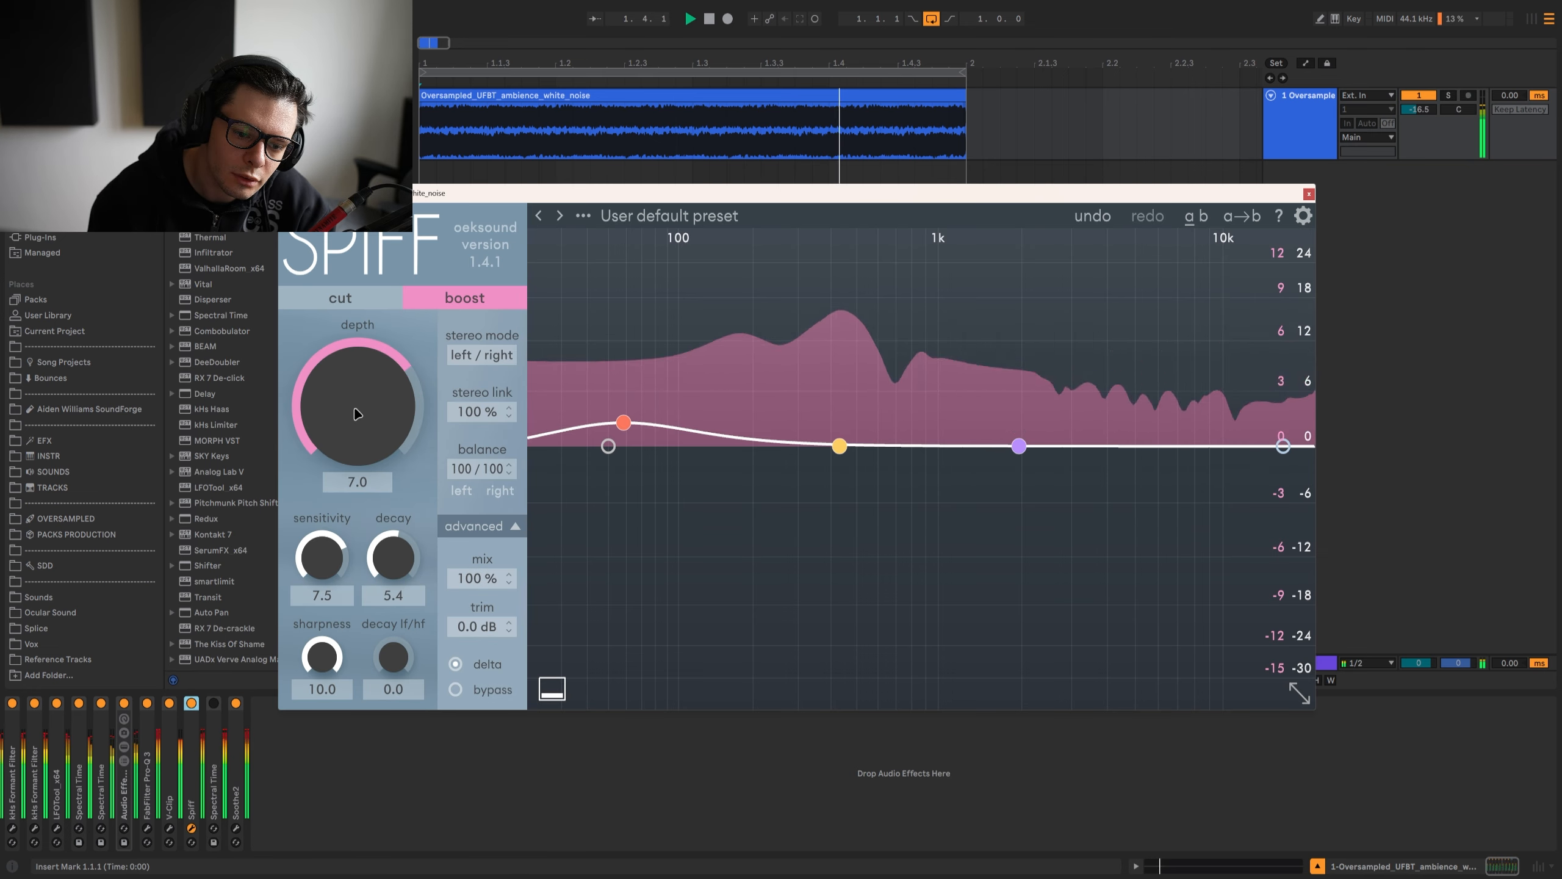
{"action": "key", "text": "space"}
{"action": "key", "text": "Escape"}
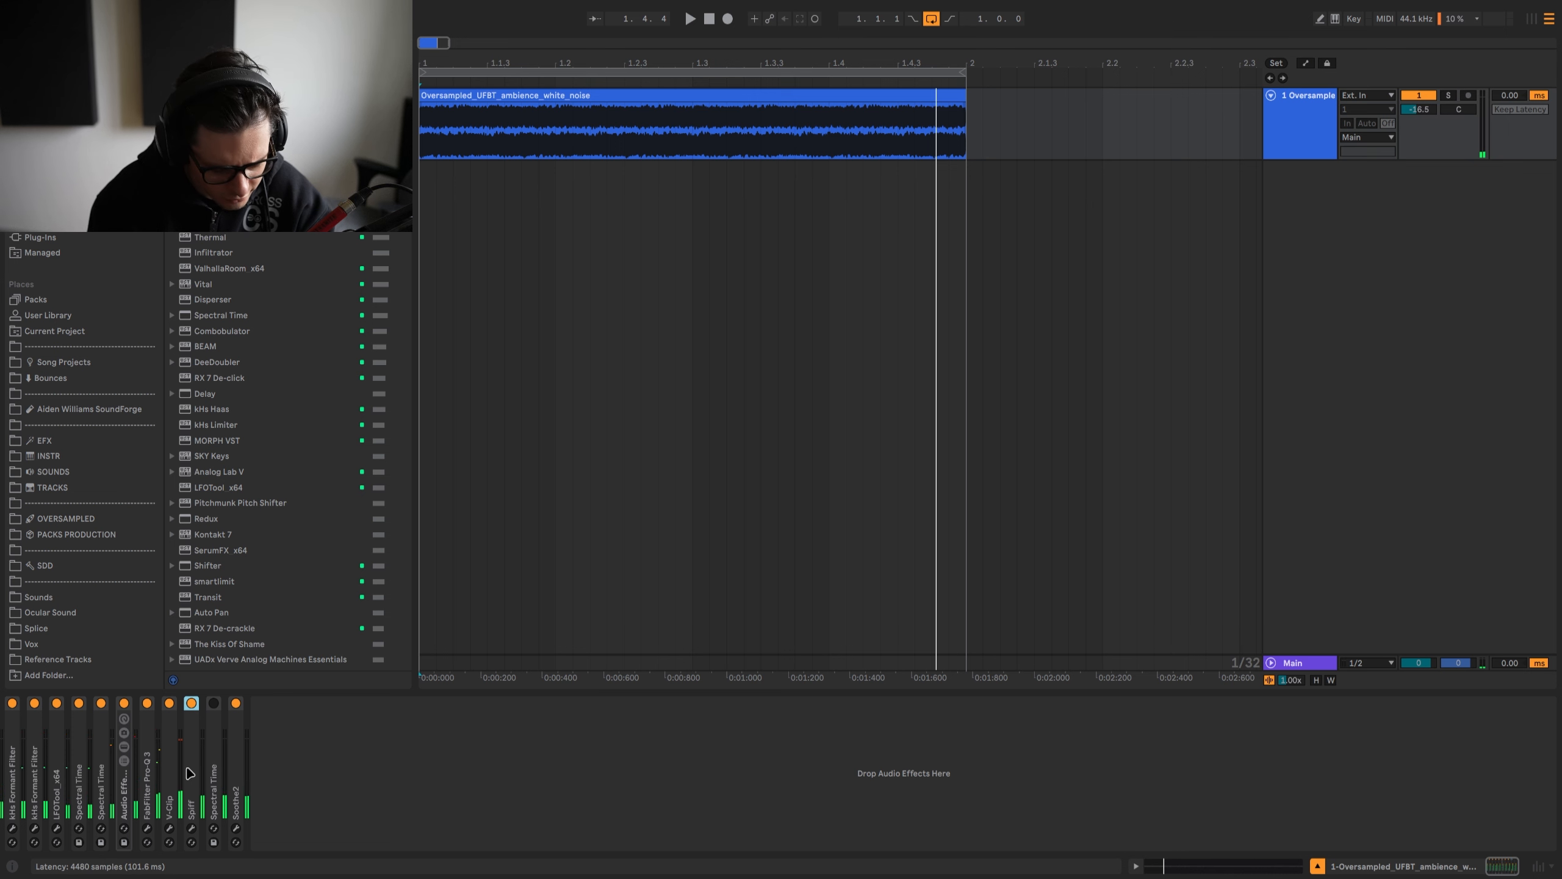
Step: Add MORPH VST to the end of the device chain and delete the switched-off Spectral Time copy after Spiff
{"action": "left_click", "coordinate": [211, 441]}
{"action": "left_click", "coordinate": [216, 761]}
{"action": "key", "text": "Delete"}
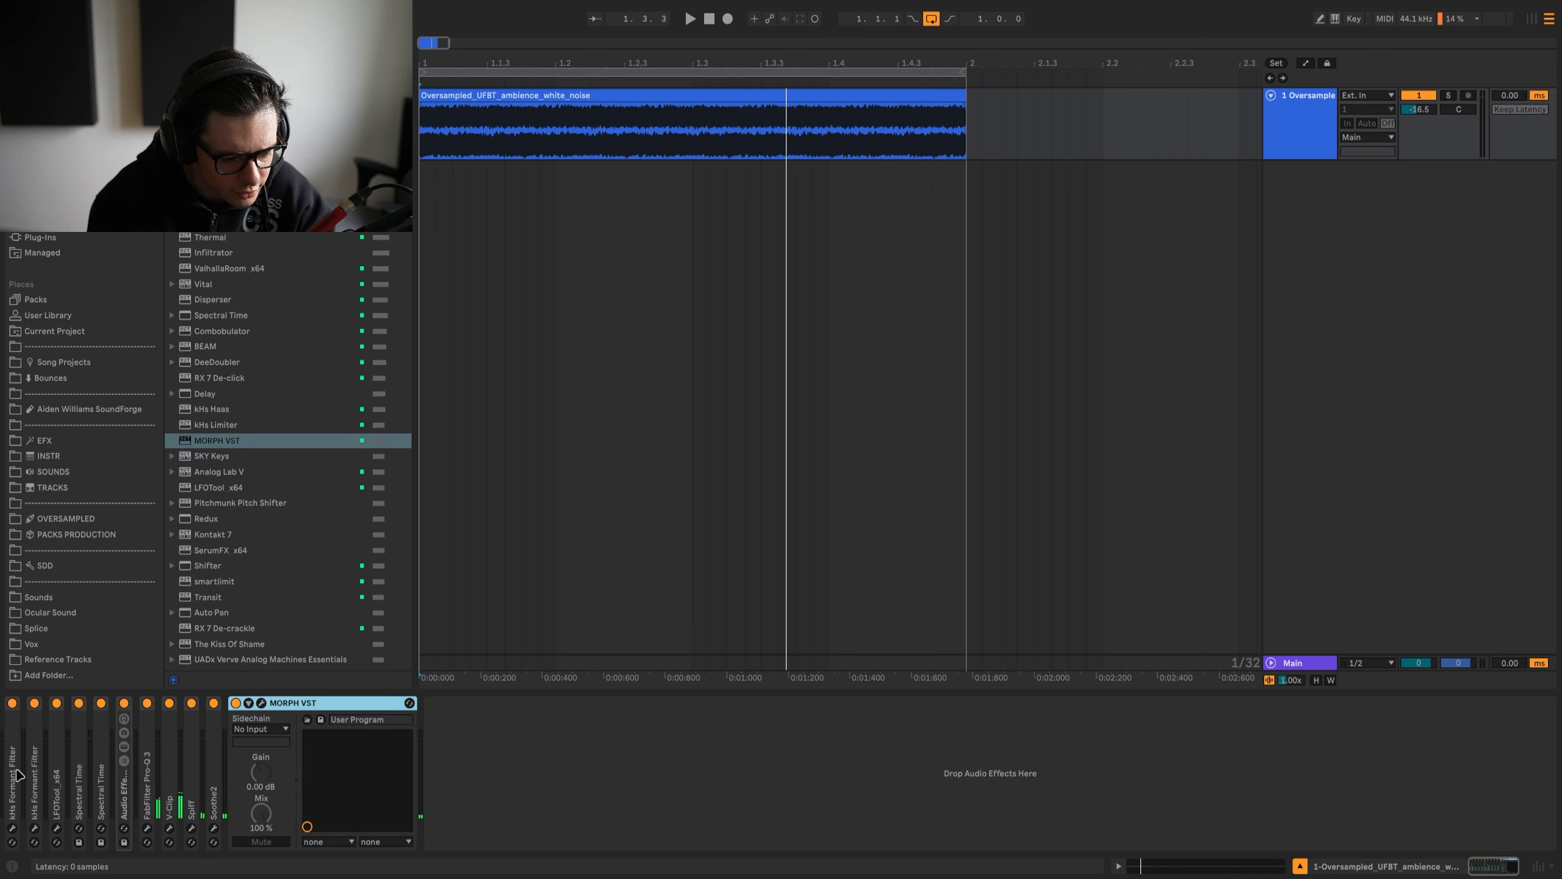
Step: Group all effects into an Audio Effect Rack with a duplicate chain named x that omits Spiff and Soothe2
{"action": "right_click", "coordinate": [68, 742]}
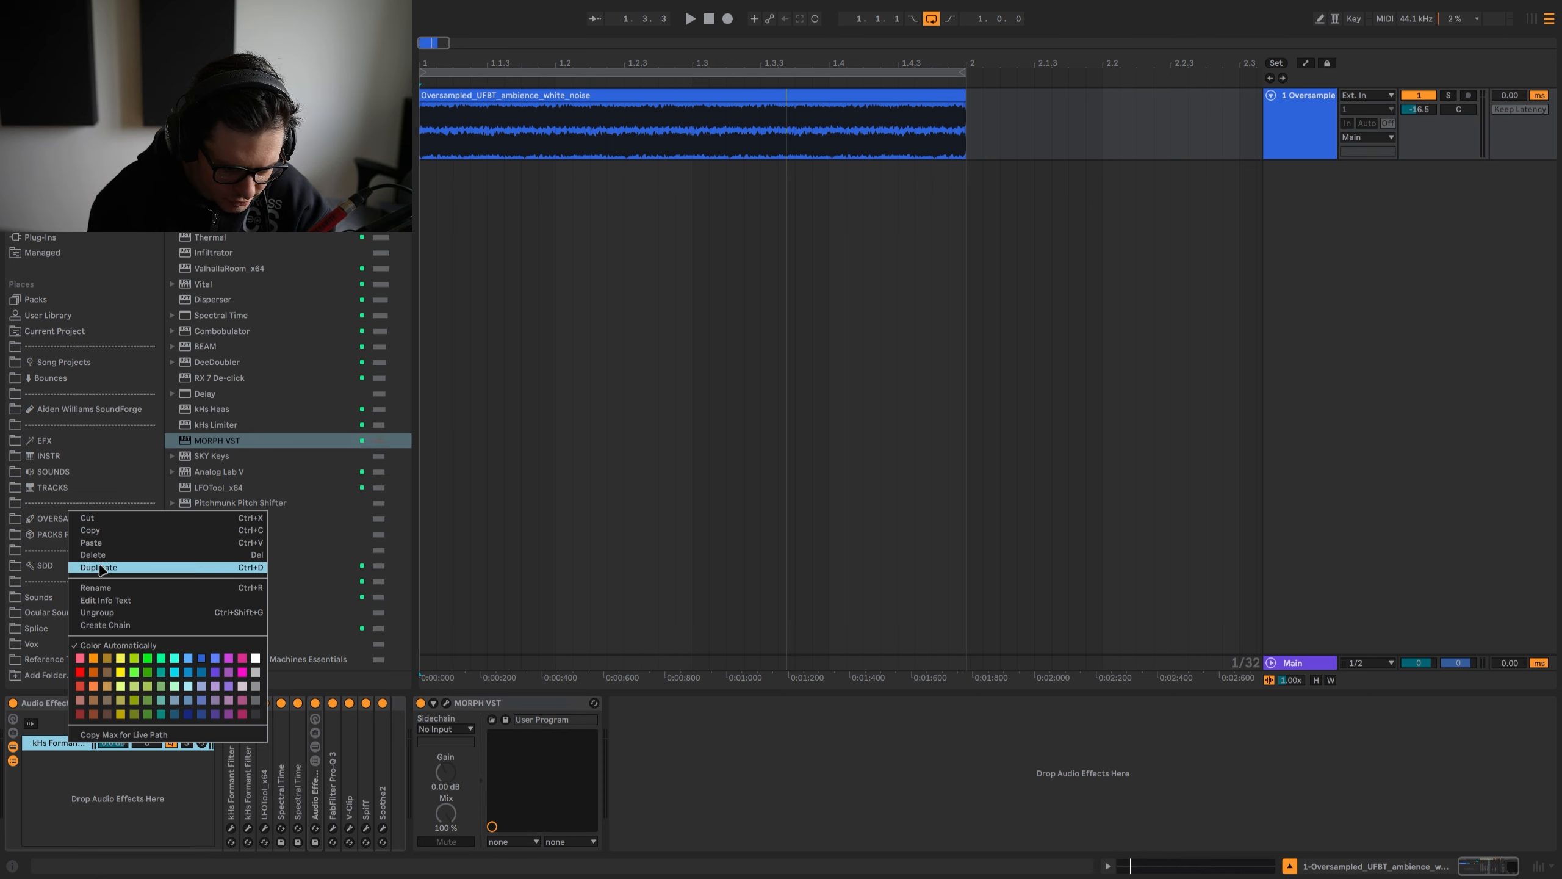
{"action": "left_click", "coordinate": [102, 570]}
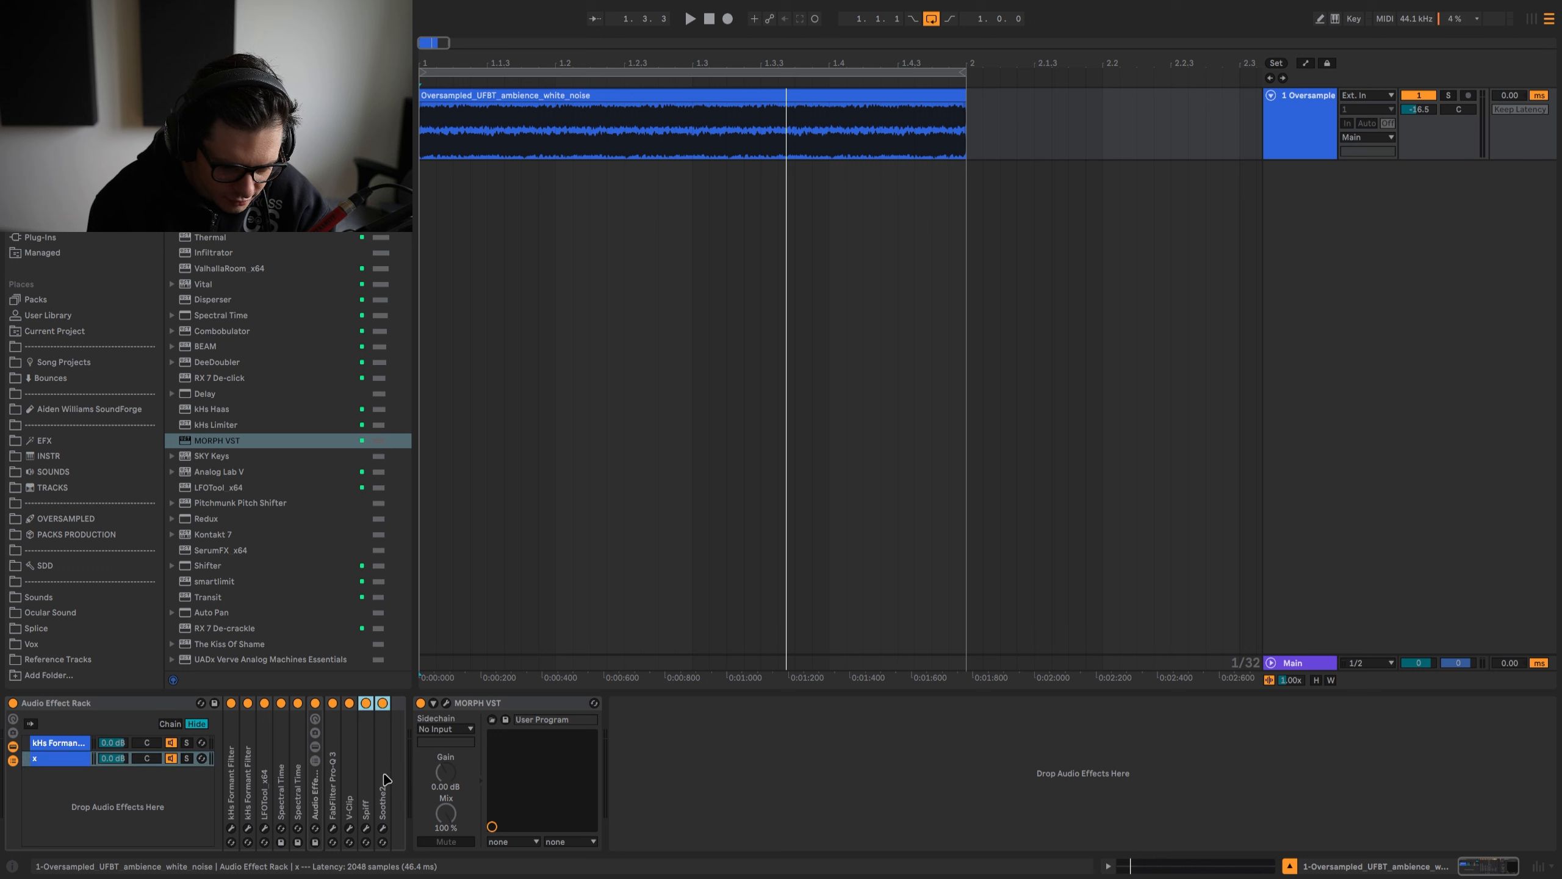
{"action": "key", "text": "Delete"}
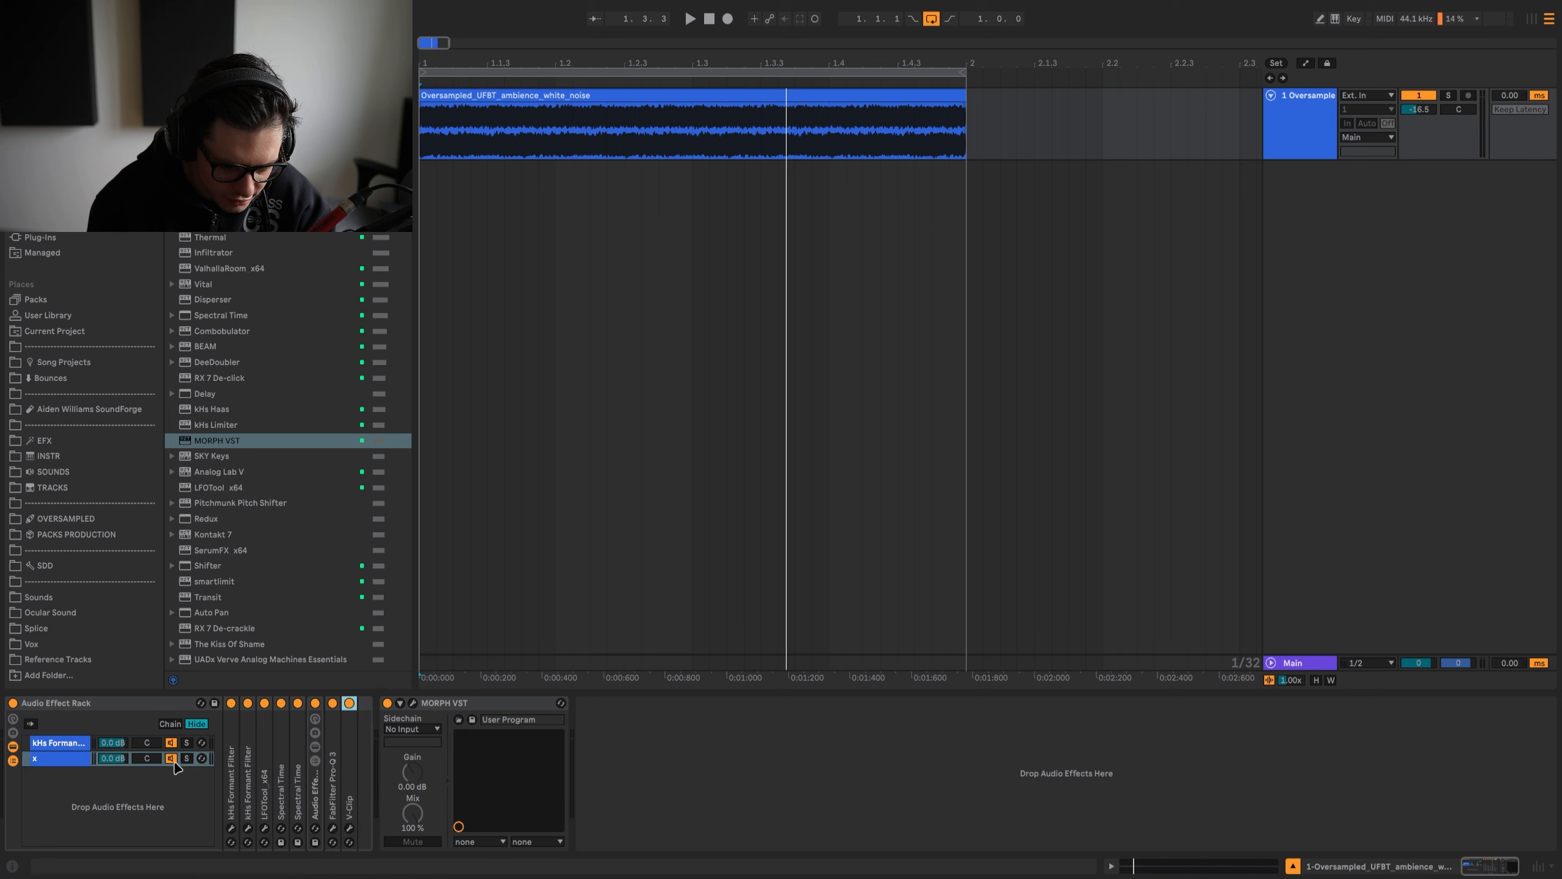
Step: Route the sidechain of MORPH VST in the kHs Formant Filter chain to chain x's Post FX signal
{"action": "left_click", "coordinate": [186, 758]}
{"action": "key", "text": "space"}
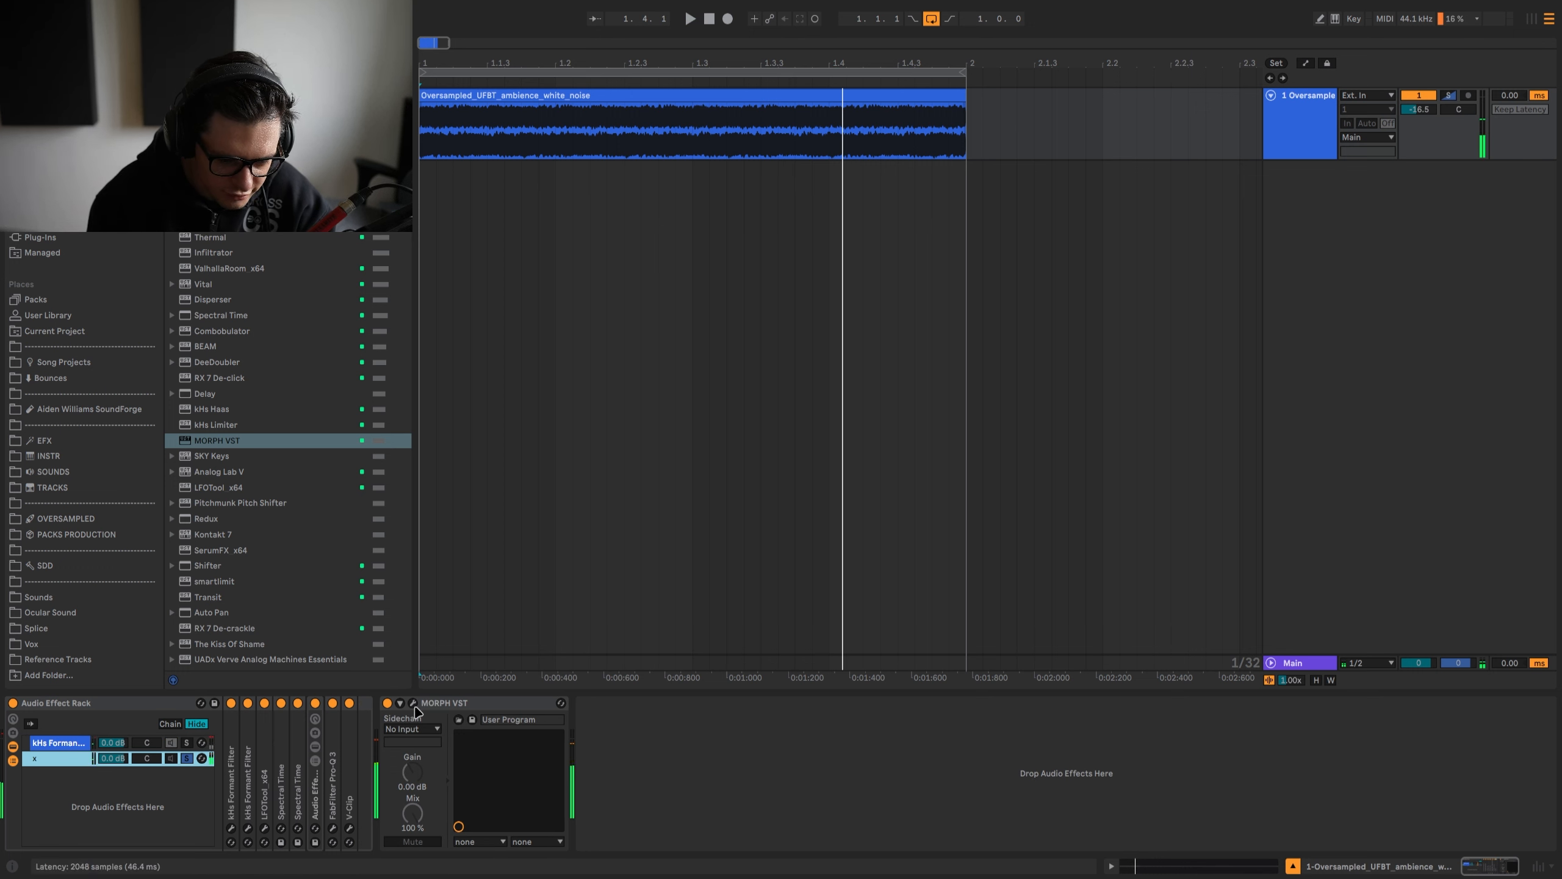
{"action": "left_click", "coordinate": [418, 731]}
{"action": "left_click", "coordinate": [418, 743]}
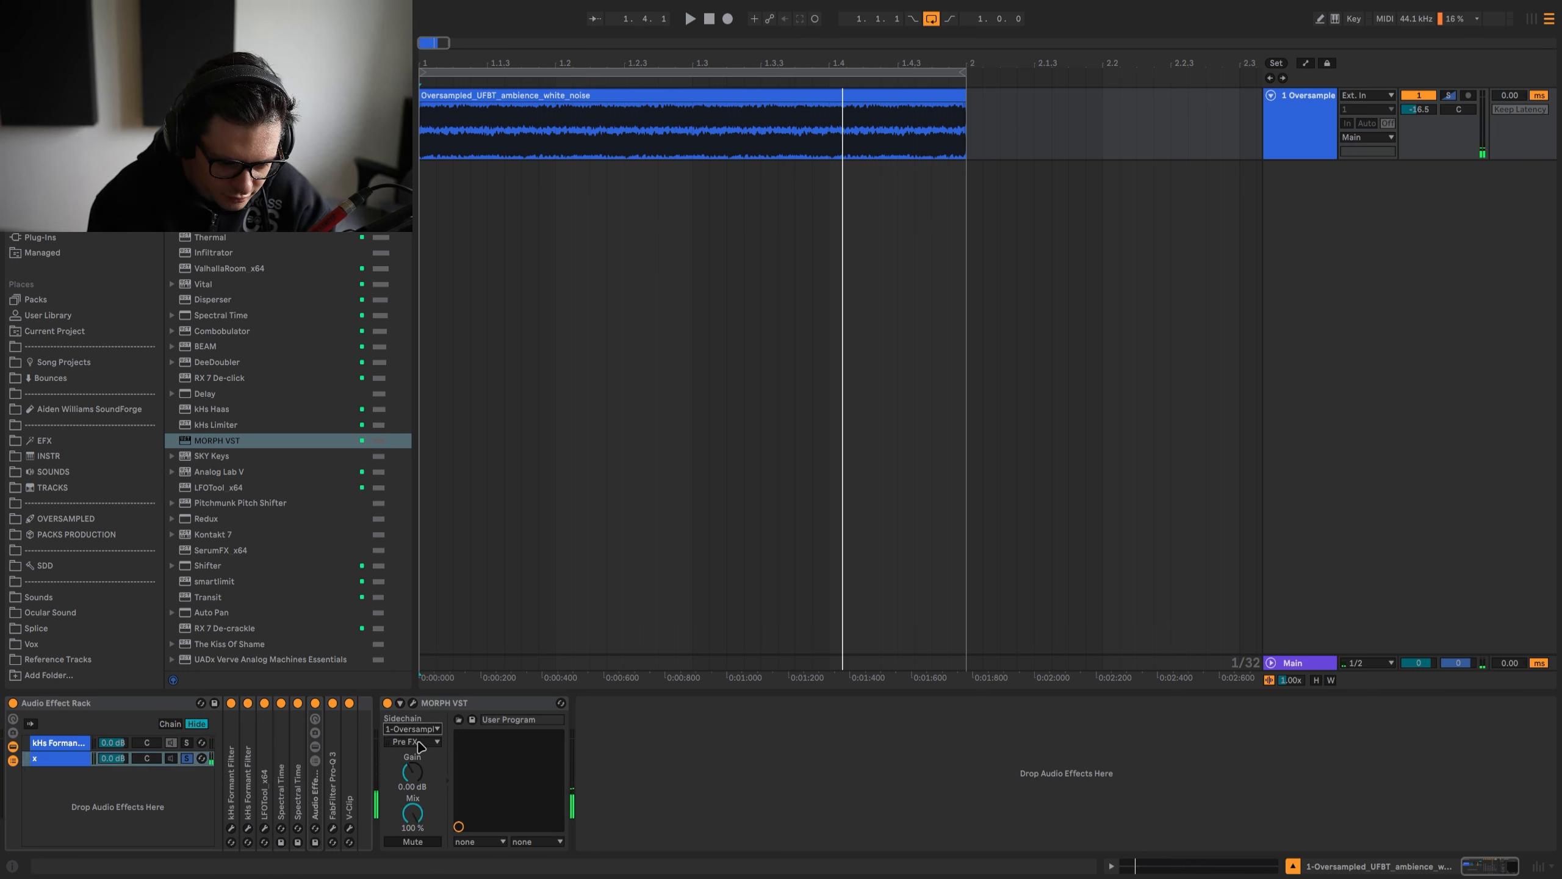
{"action": "left_click", "coordinate": [418, 743]}
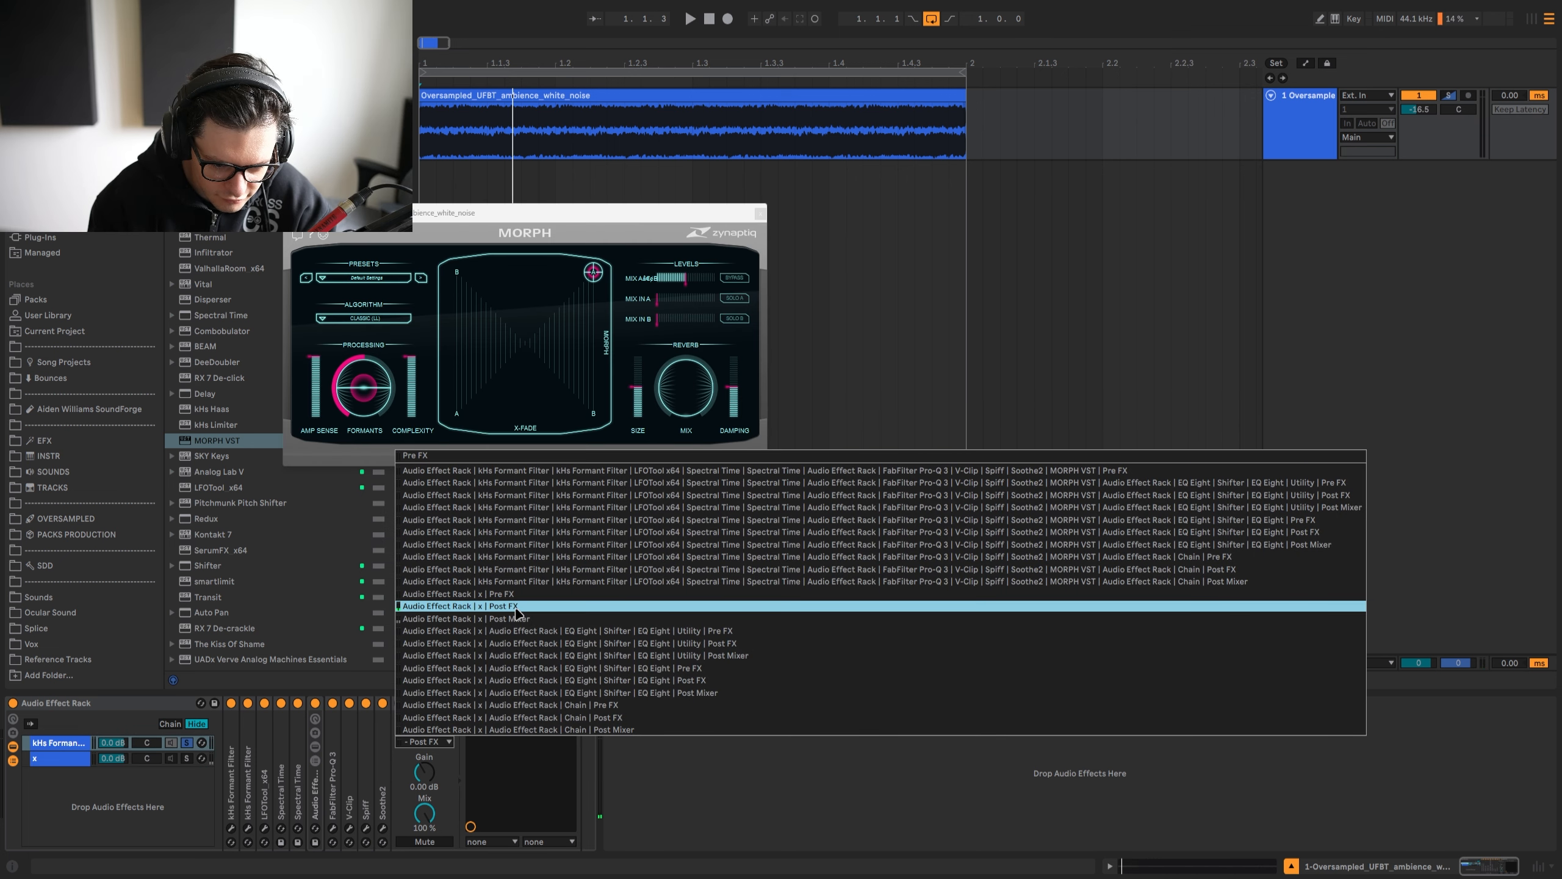
{"action": "left_click", "coordinate": [515, 606]}
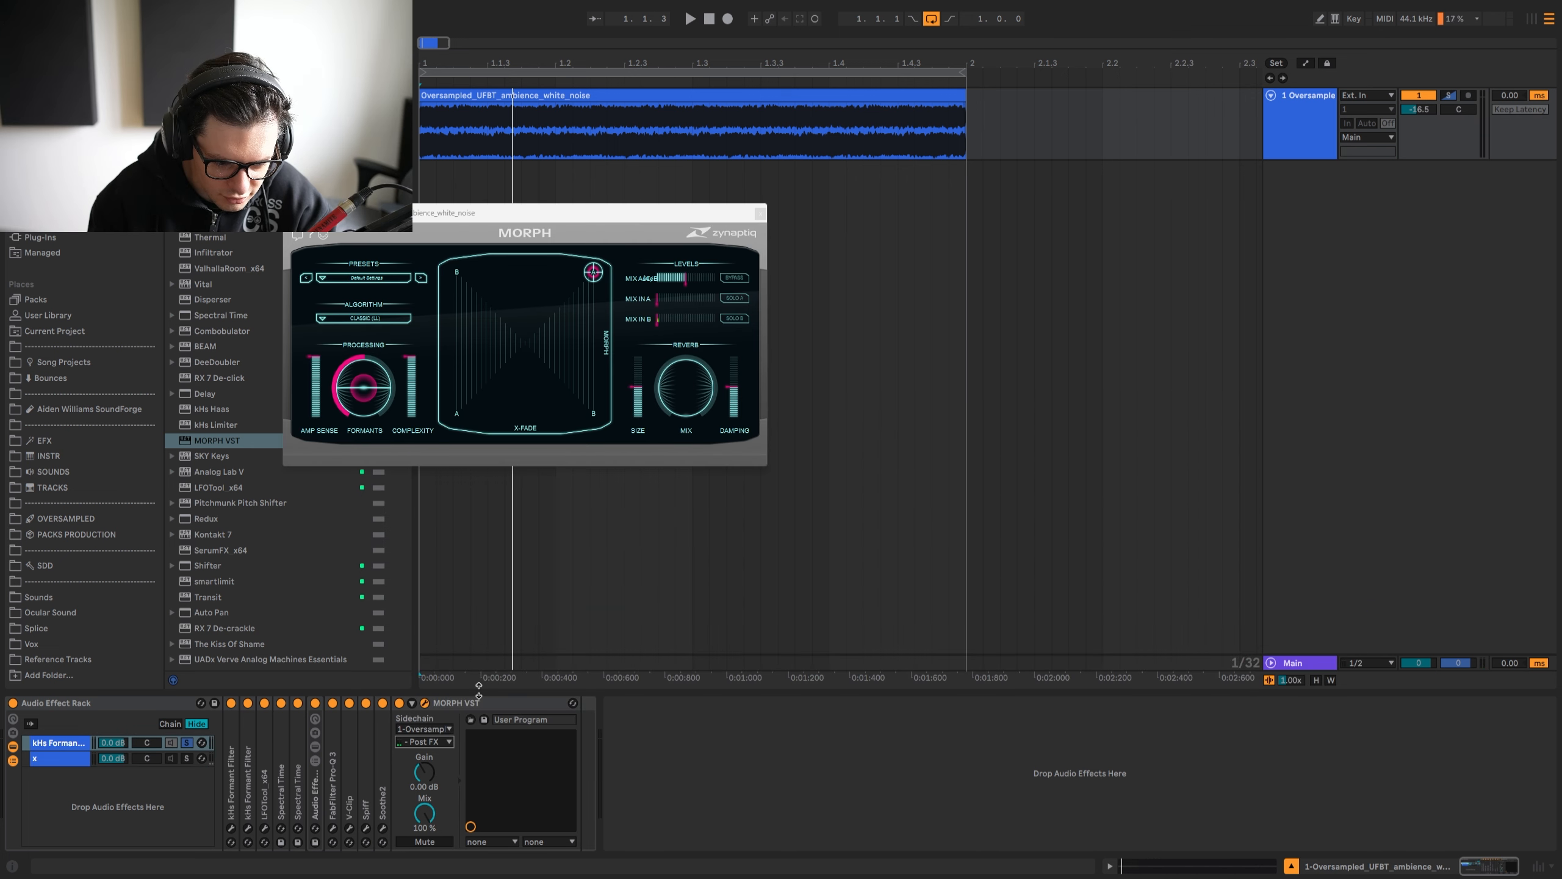
Step: Lower MORPH's morph point to about mid-height along the pad's A–B edge and set the algorithm to Tight
{"action": "key", "text": "space"}
{"action": "left_click_drag", "start_coordinate": [593, 271], "coordinate": [612, 357]}
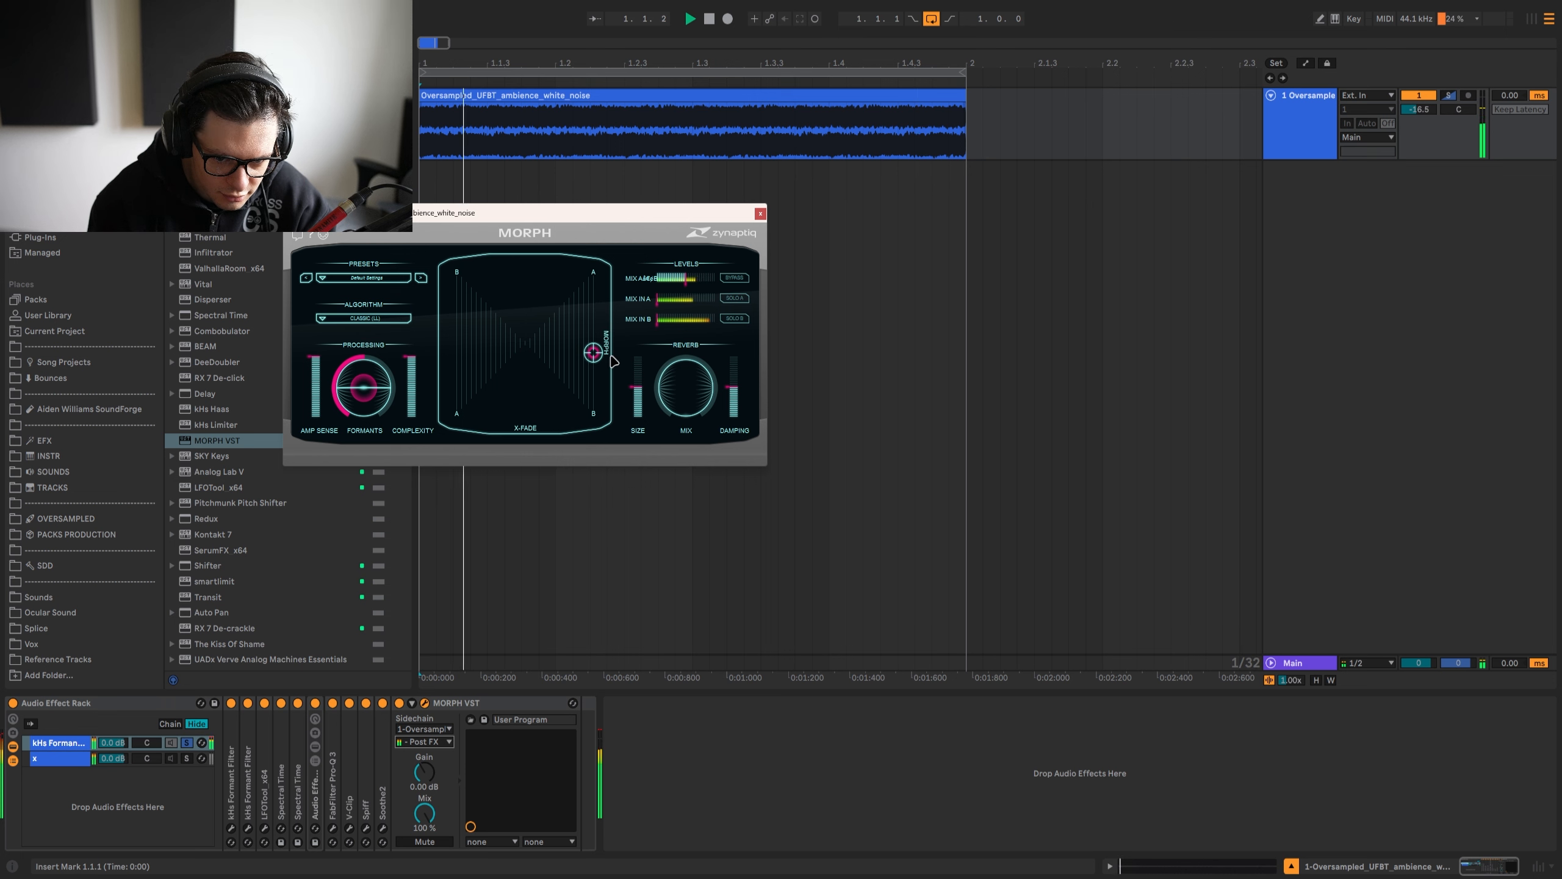
{"action": "left_click_drag", "start_coordinate": [593, 414], "coordinate": [622, 366]}
{"action": "left_click", "coordinate": [370, 318]}
{"action": "left_click", "coordinate": [370, 336]}
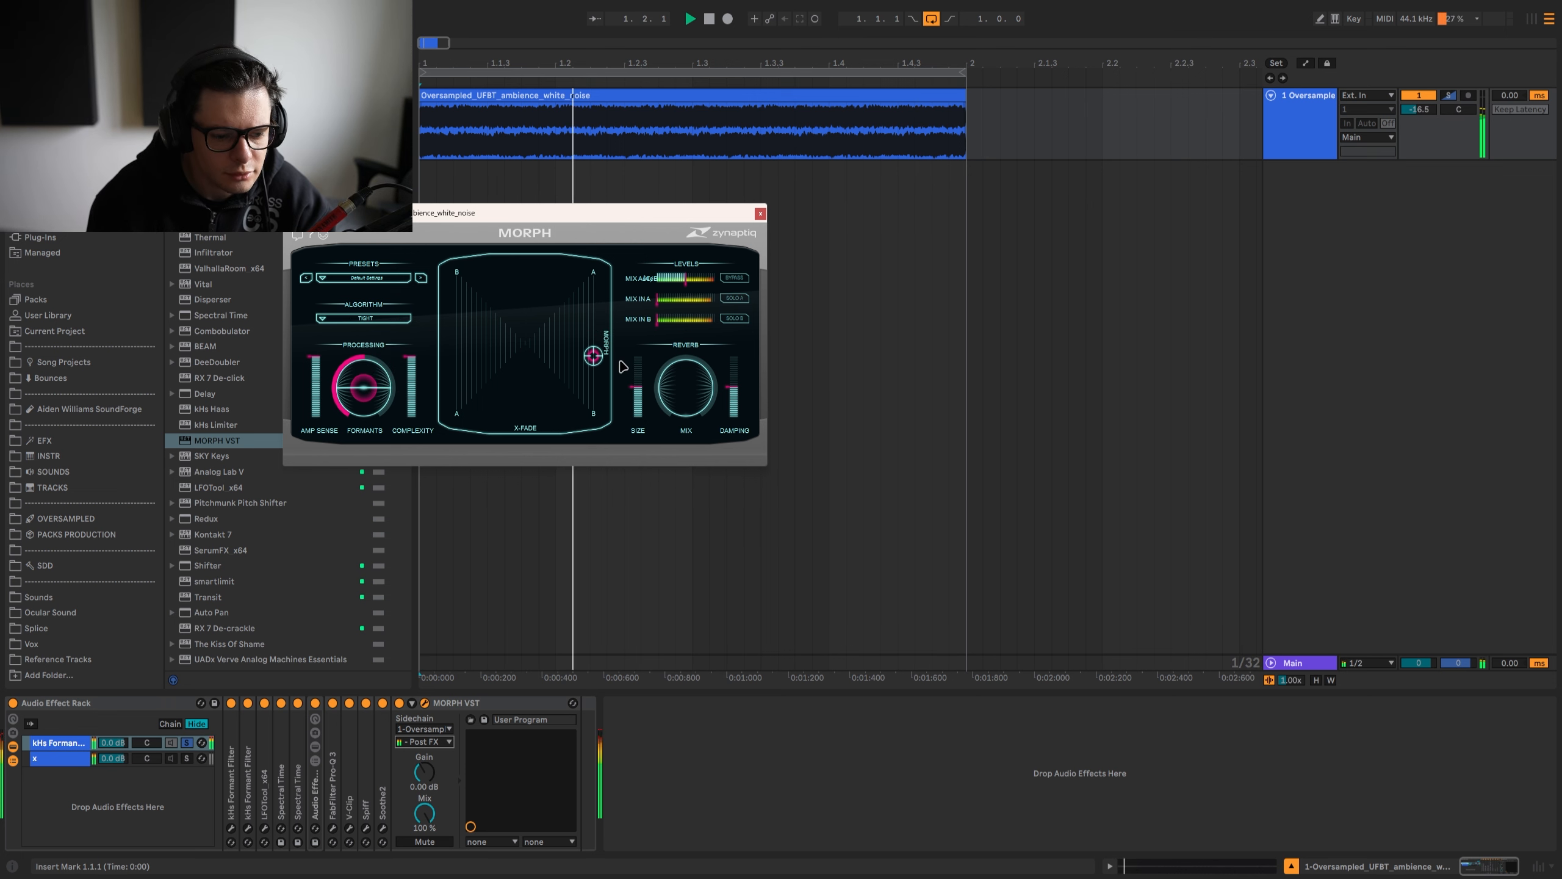
Step: Add Chroma to the end of chain x and switch off that chain's V-Clip
{"action": "key", "text": "ctrl+alt+p"}
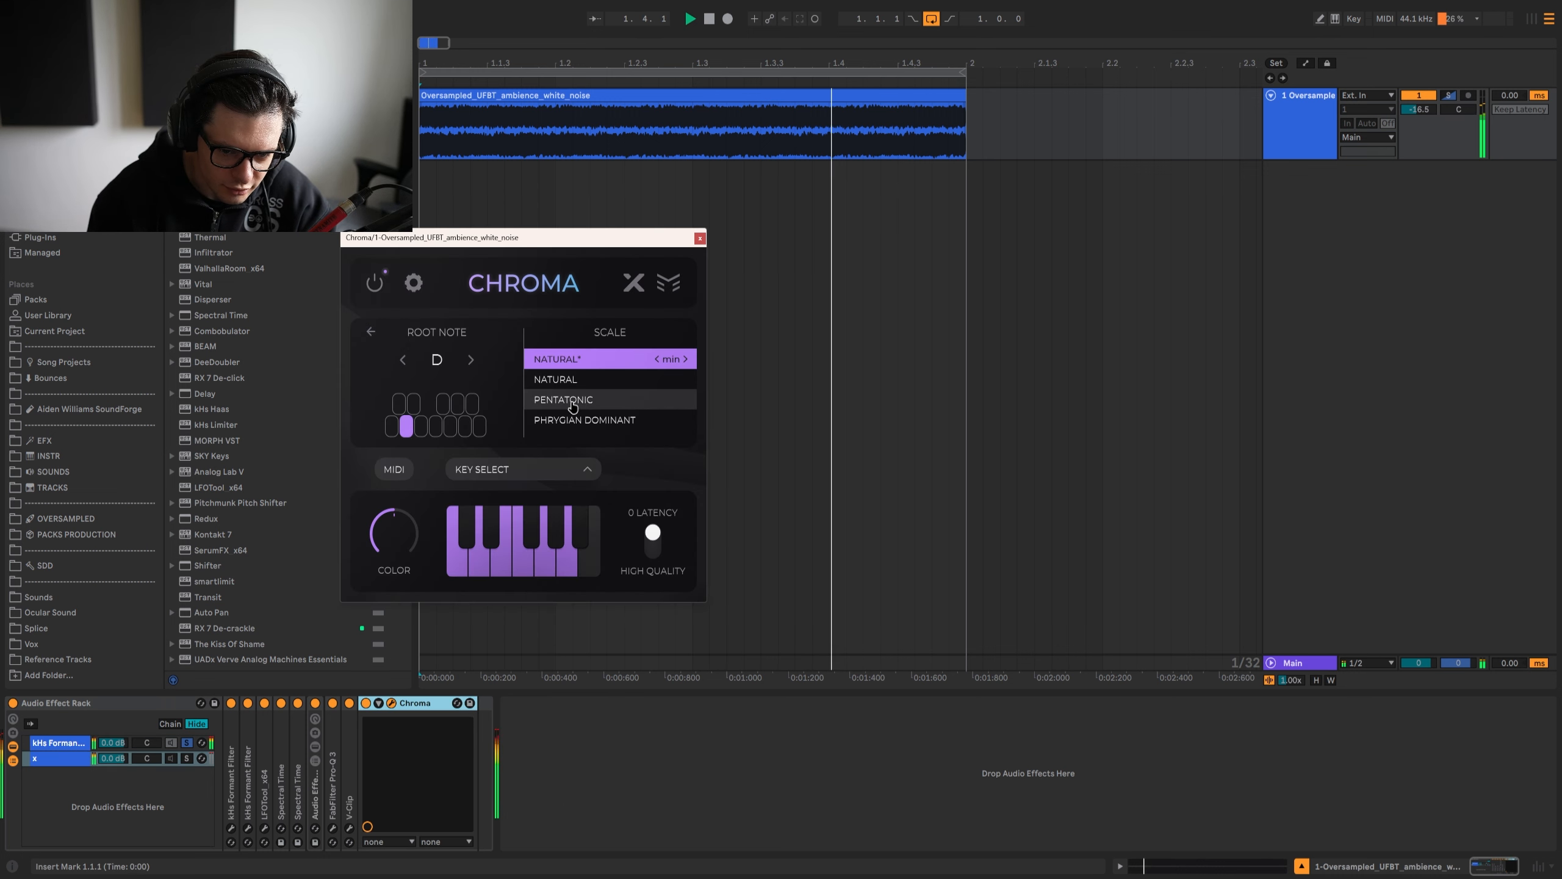
{"action": "left_click", "coordinate": [413, 405]}
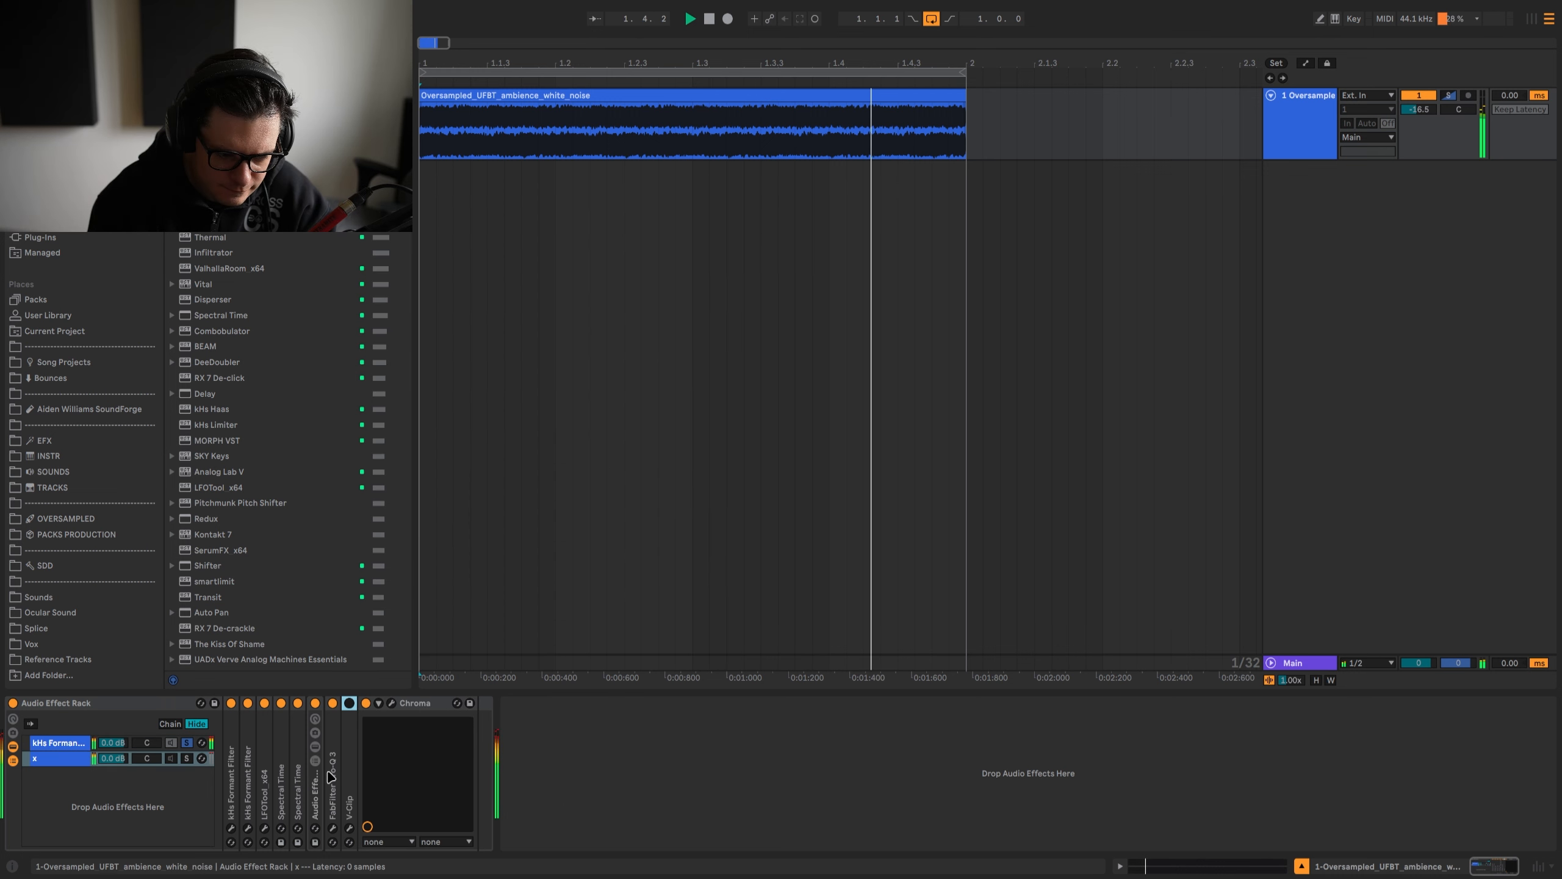
{"action": "left_click", "coordinate": [186, 757]}
{"action": "key", "text": "space"}
Step: Add Infiltrator to chain x directly before Chroma and load the Light Years preset
{"action": "left_click", "coordinate": [593, 775]}
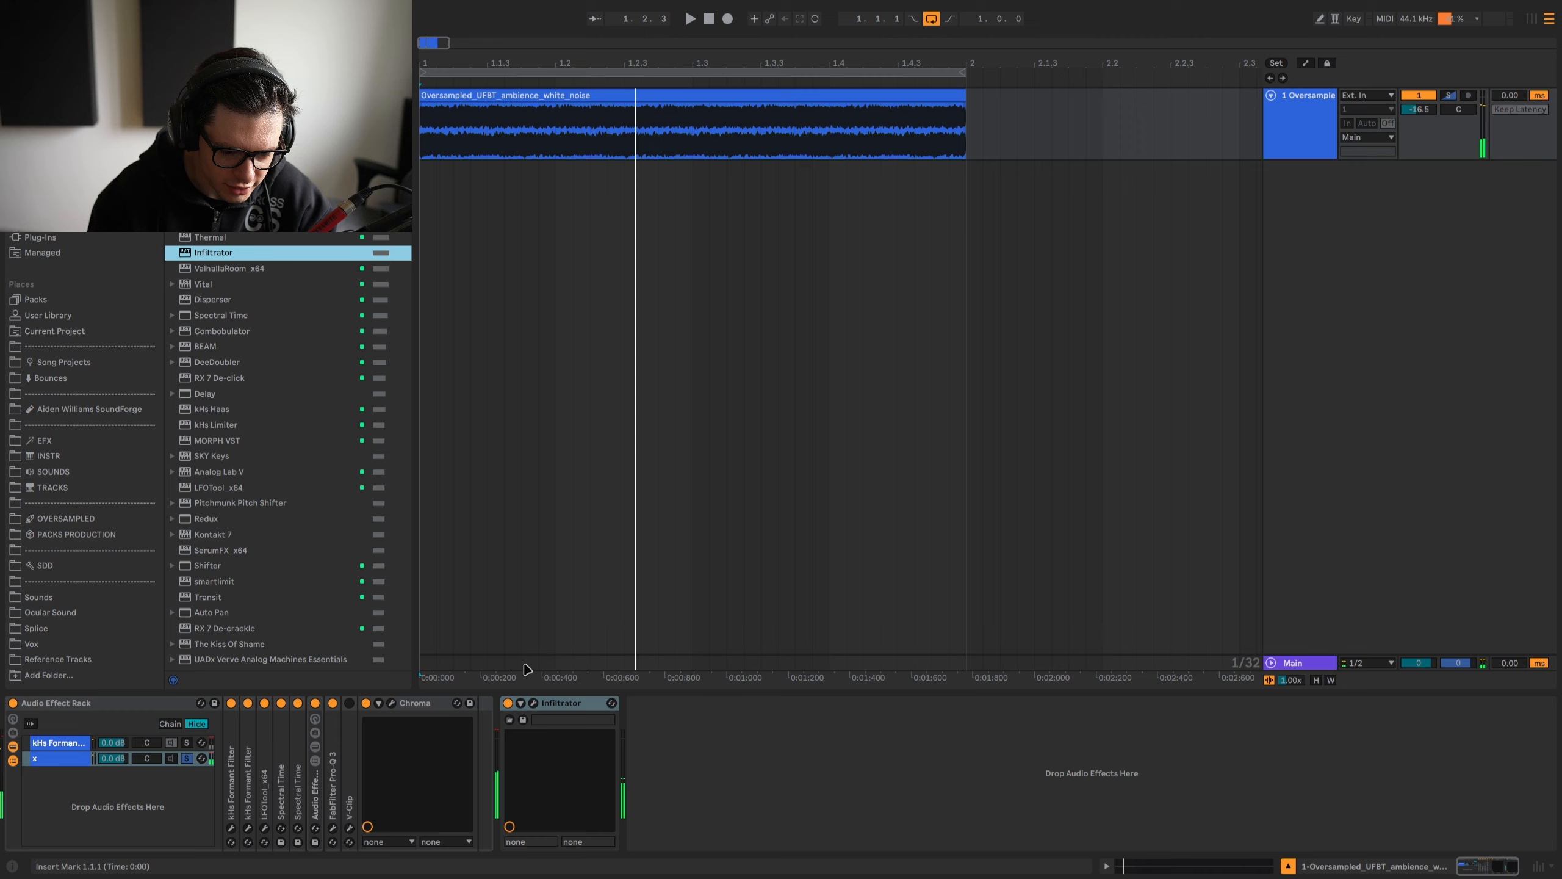
{"action": "left_click_drag", "start_coordinate": [560, 703], "coordinate": [343, 778]}
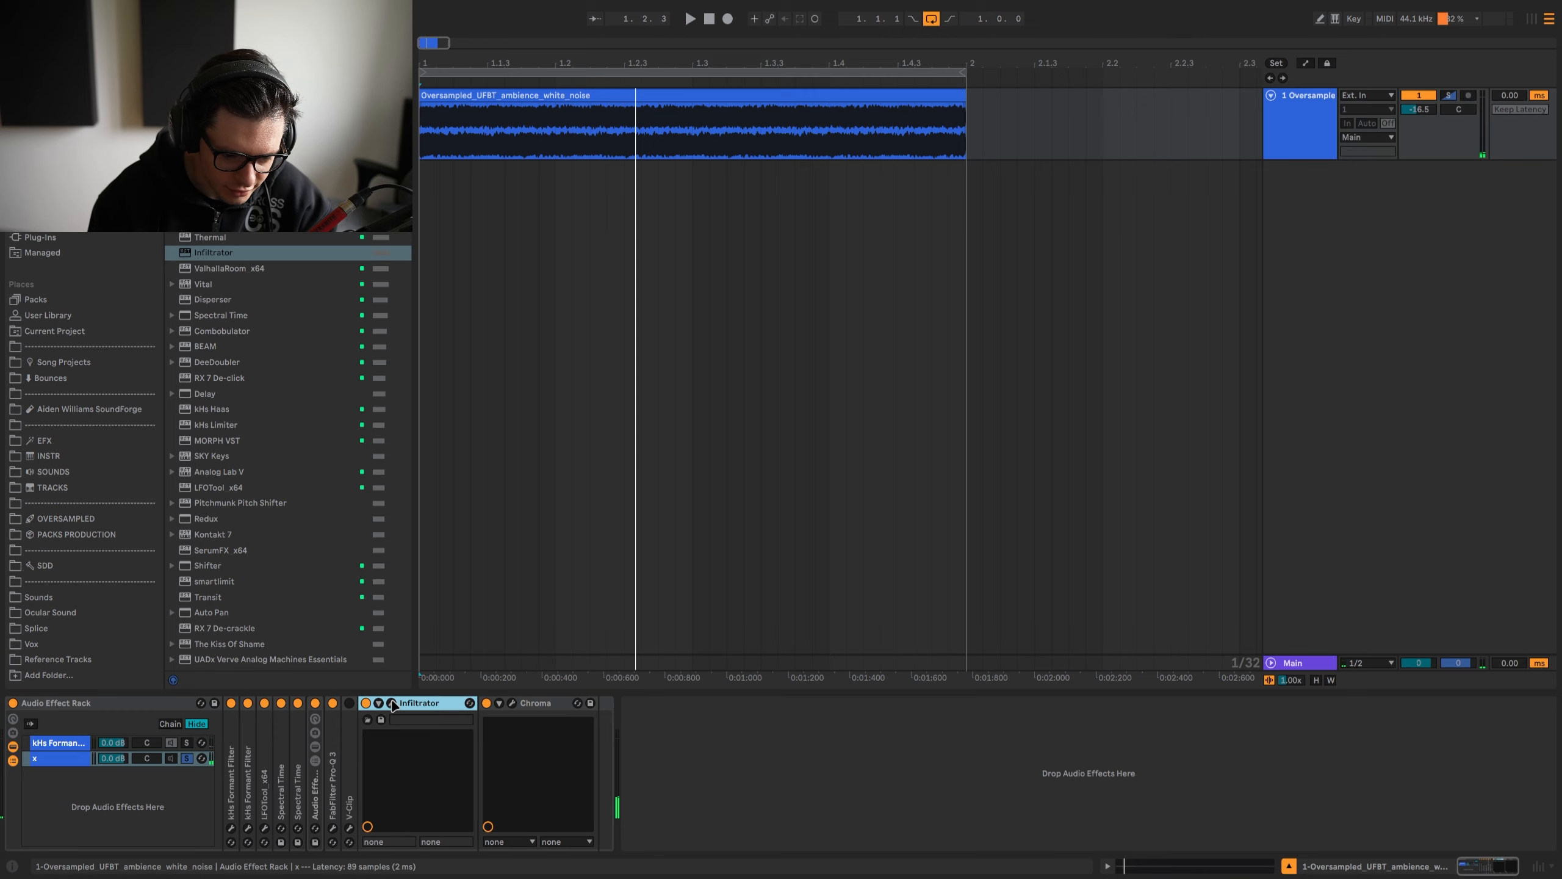
{"action": "left_click", "coordinate": [391, 703]}
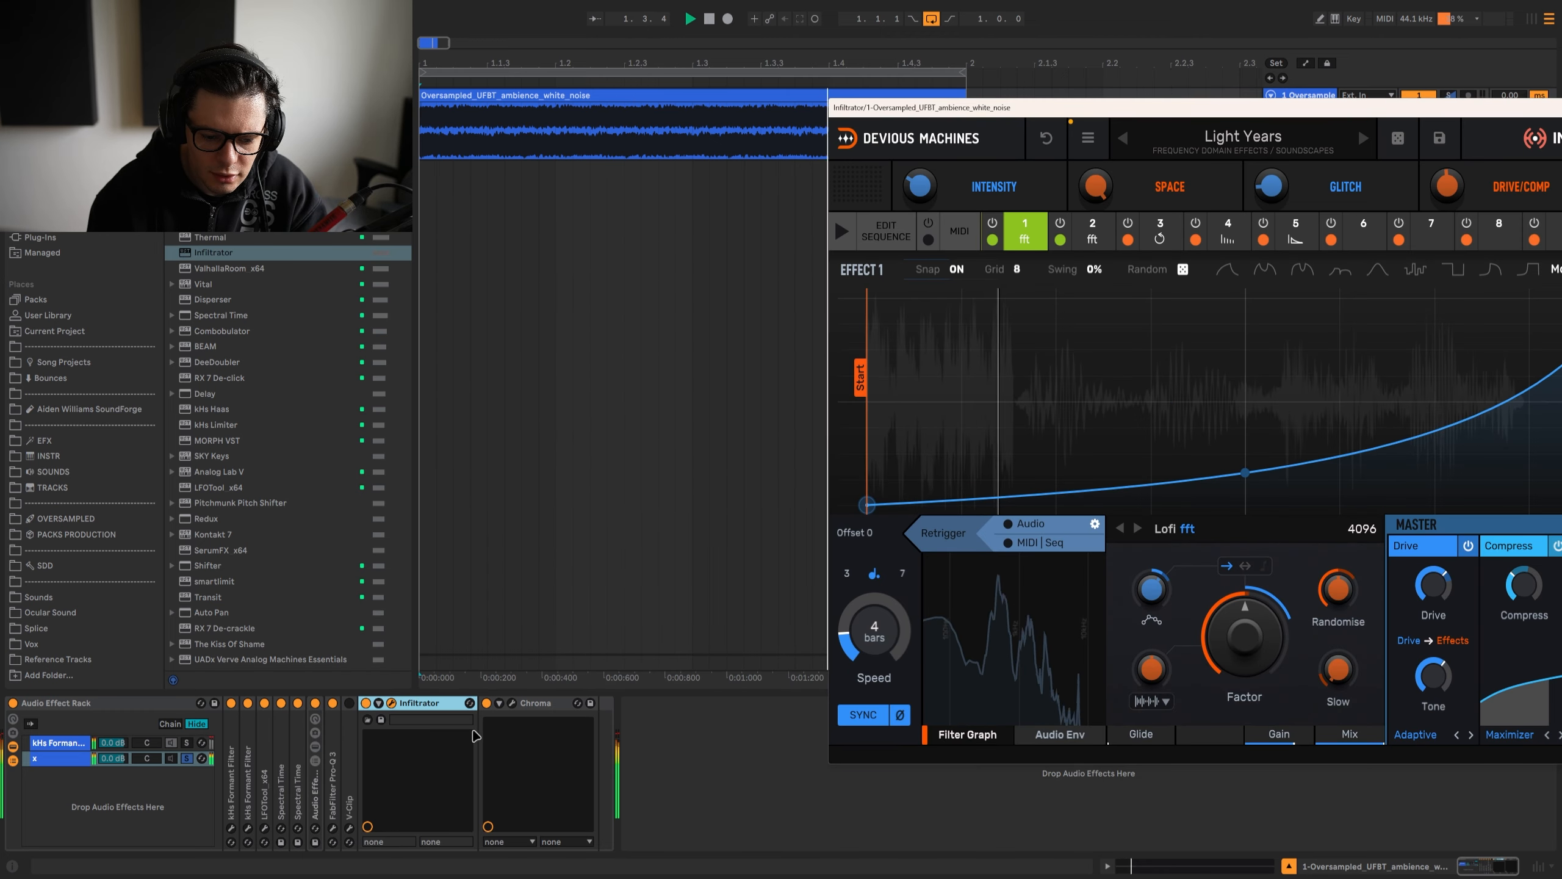
Step: Solo the kHs Formant Filter chain and play it with its MORPH VST window open
{"action": "left_click", "coordinate": [114, 785]}
{"action": "left_click", "coordinate": [186, 741]}
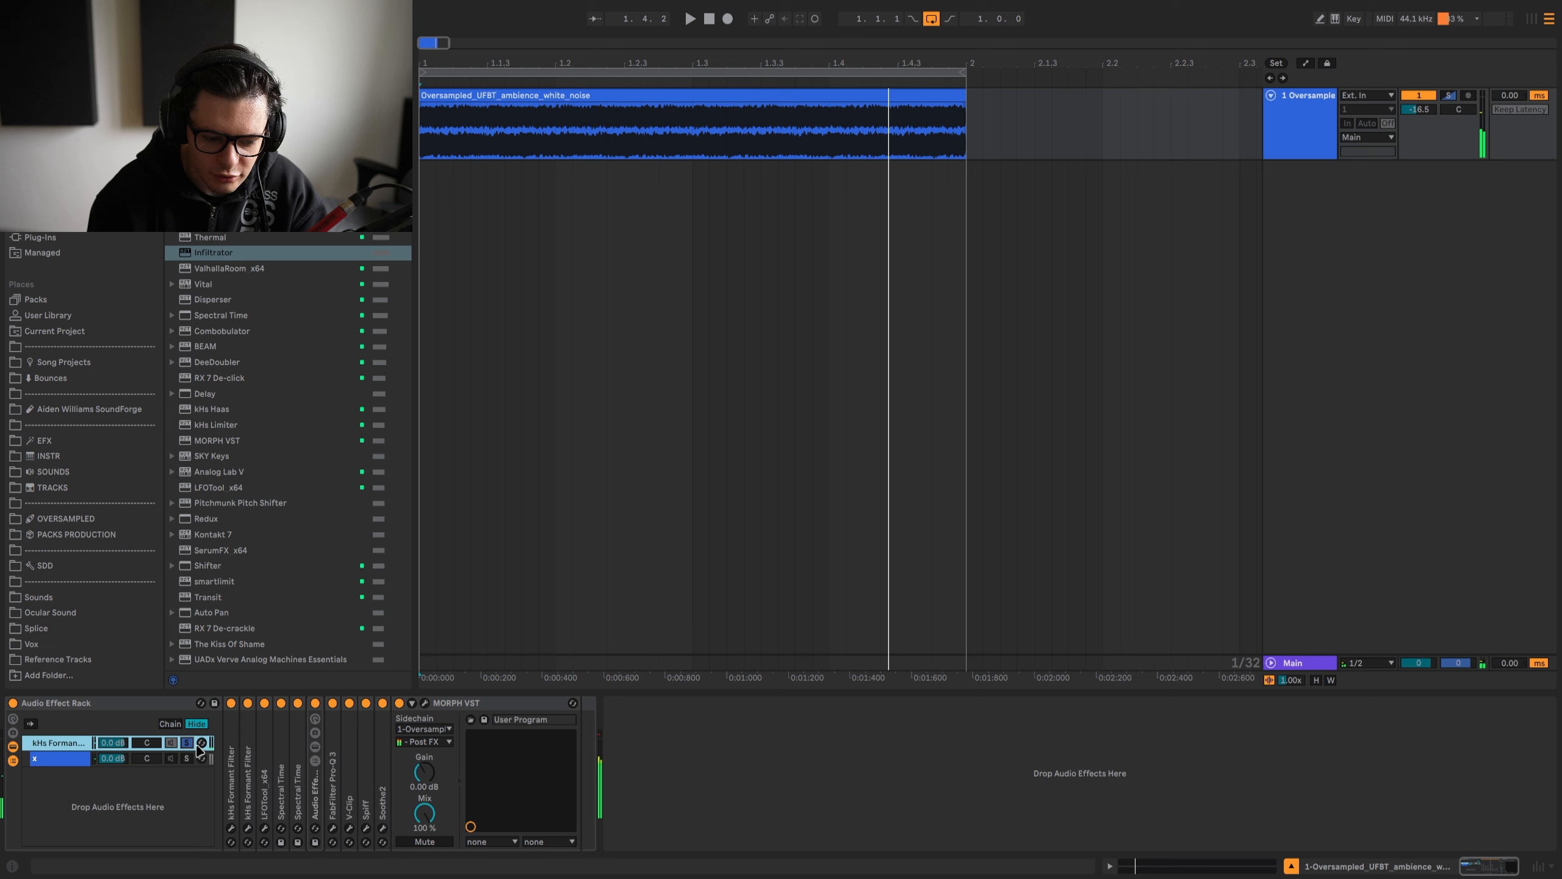
{"action": "key", "text": "space"}
{"action": "left_click", "coordinate": [424, 704]}
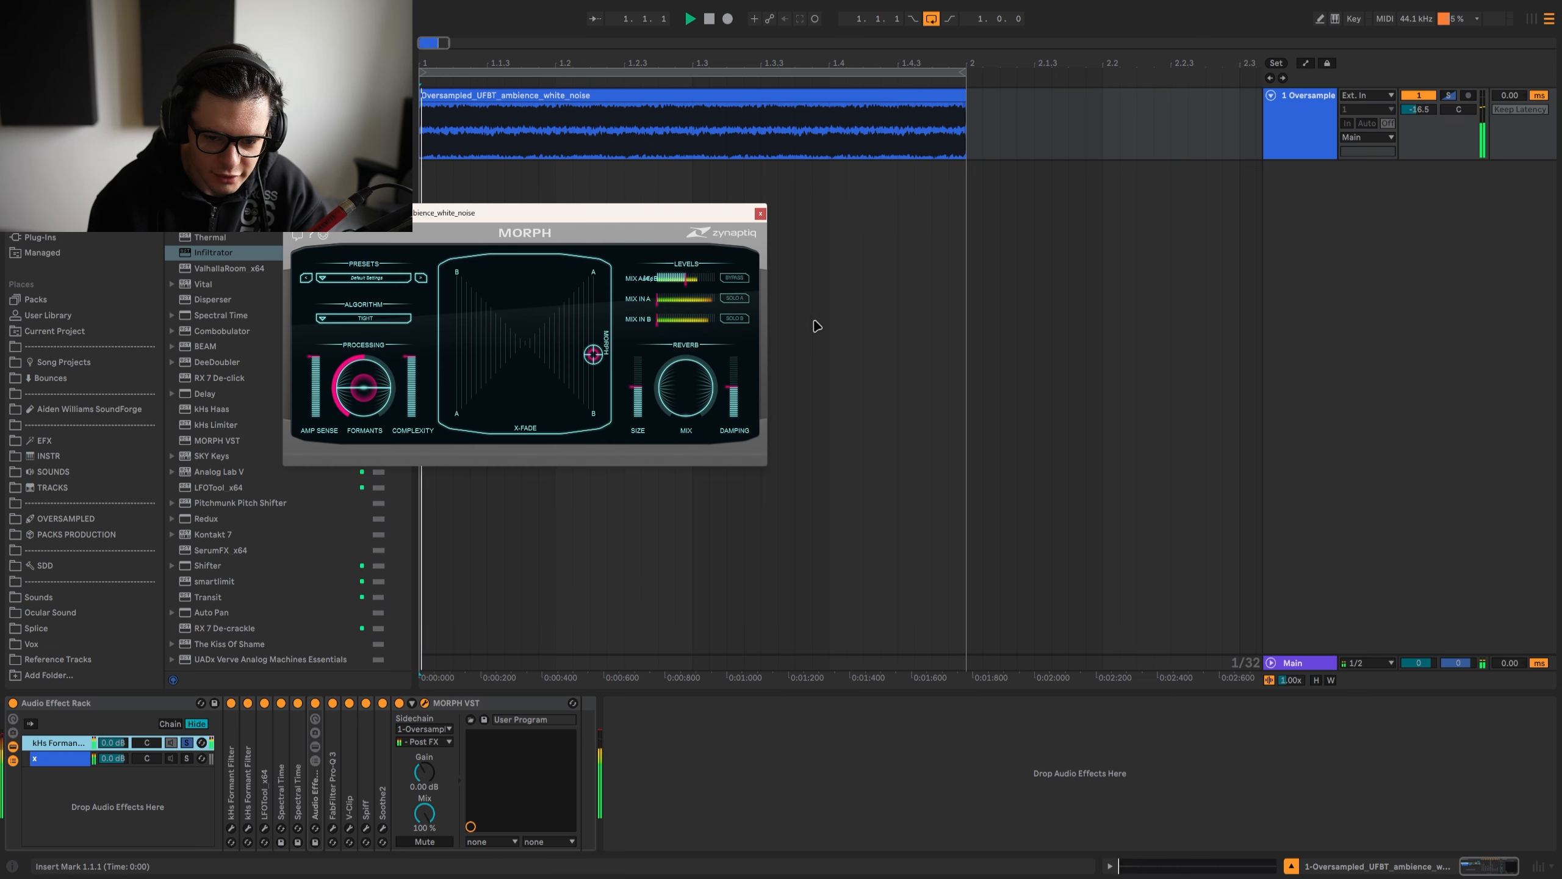
Step: Set MORPH's algorithm to Classic and collapse the MORPH VST device in the rack chain
{"action": "left_click", "coordinate": [364, 317]}
{"action": "left_click", "coordinate": [393, 325]}
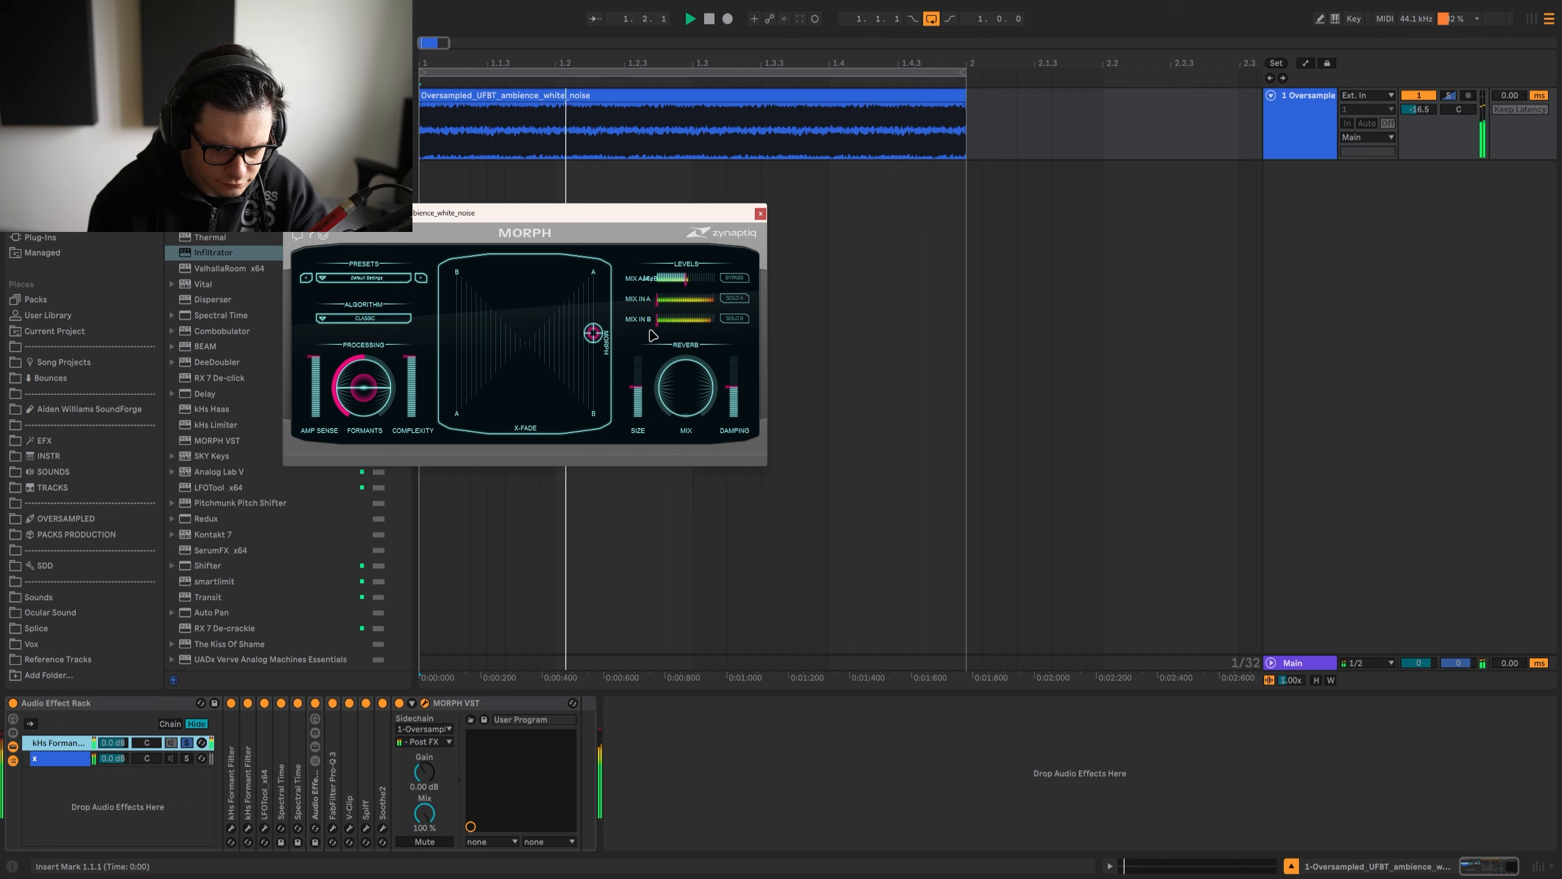
{"action": "left_click", "coordinate": [424, 703]}
{"action": "double_click", "coordinate": [478, 705]}
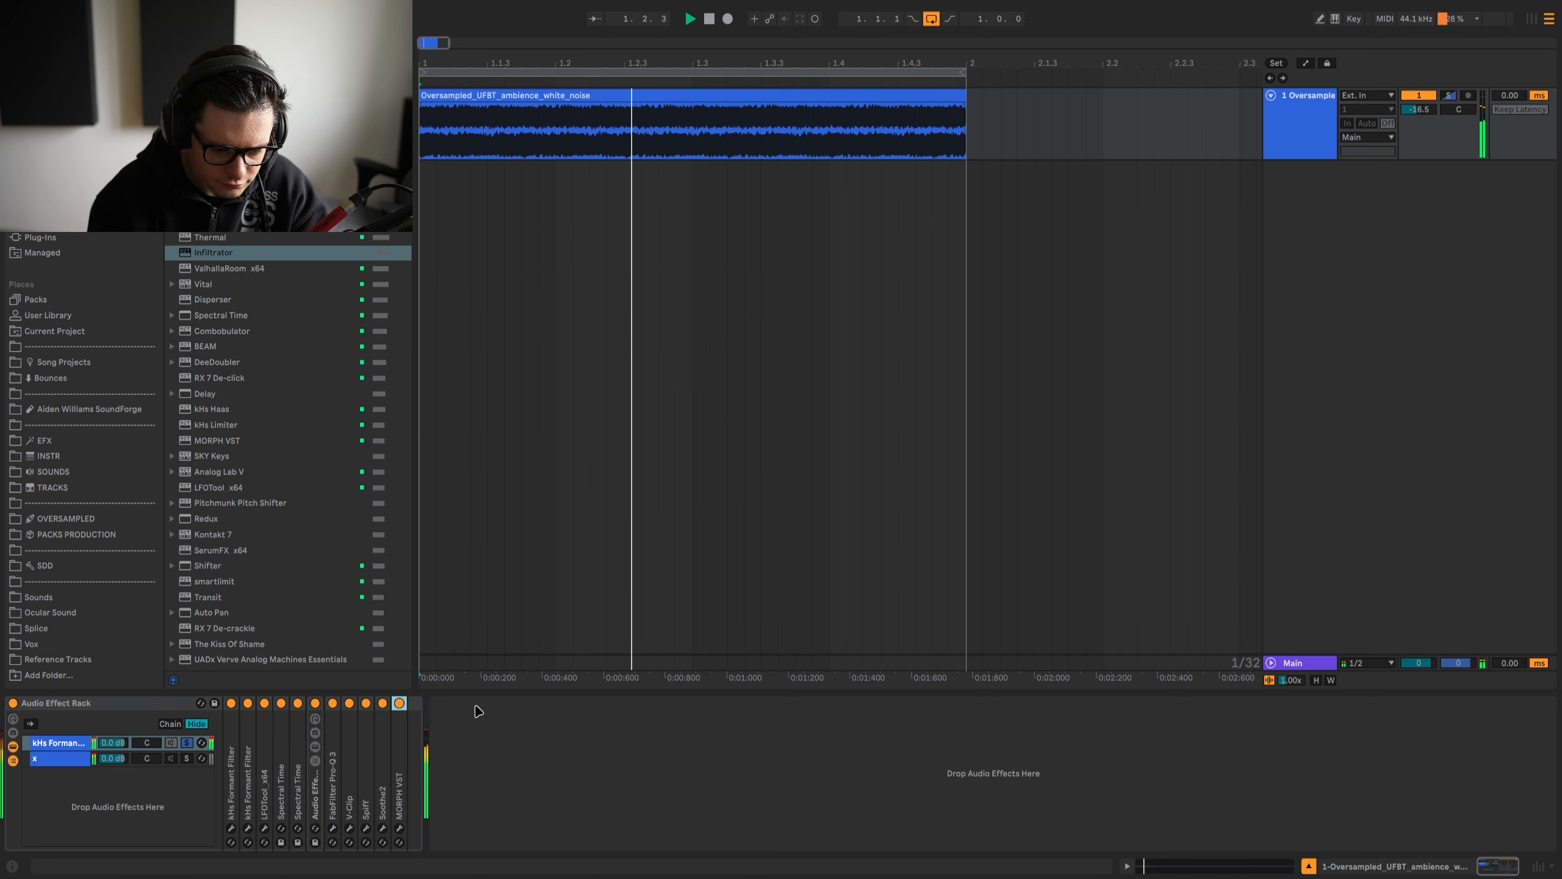
Step: Add OTT after the Audio Effect Rack, set its time to 401% and amount to 67%, and collapse it
{"action": "key", "text": "ctrl+f"}
{"action": "type", "text": "ott"}
{"action": "key", "text": "Return"}
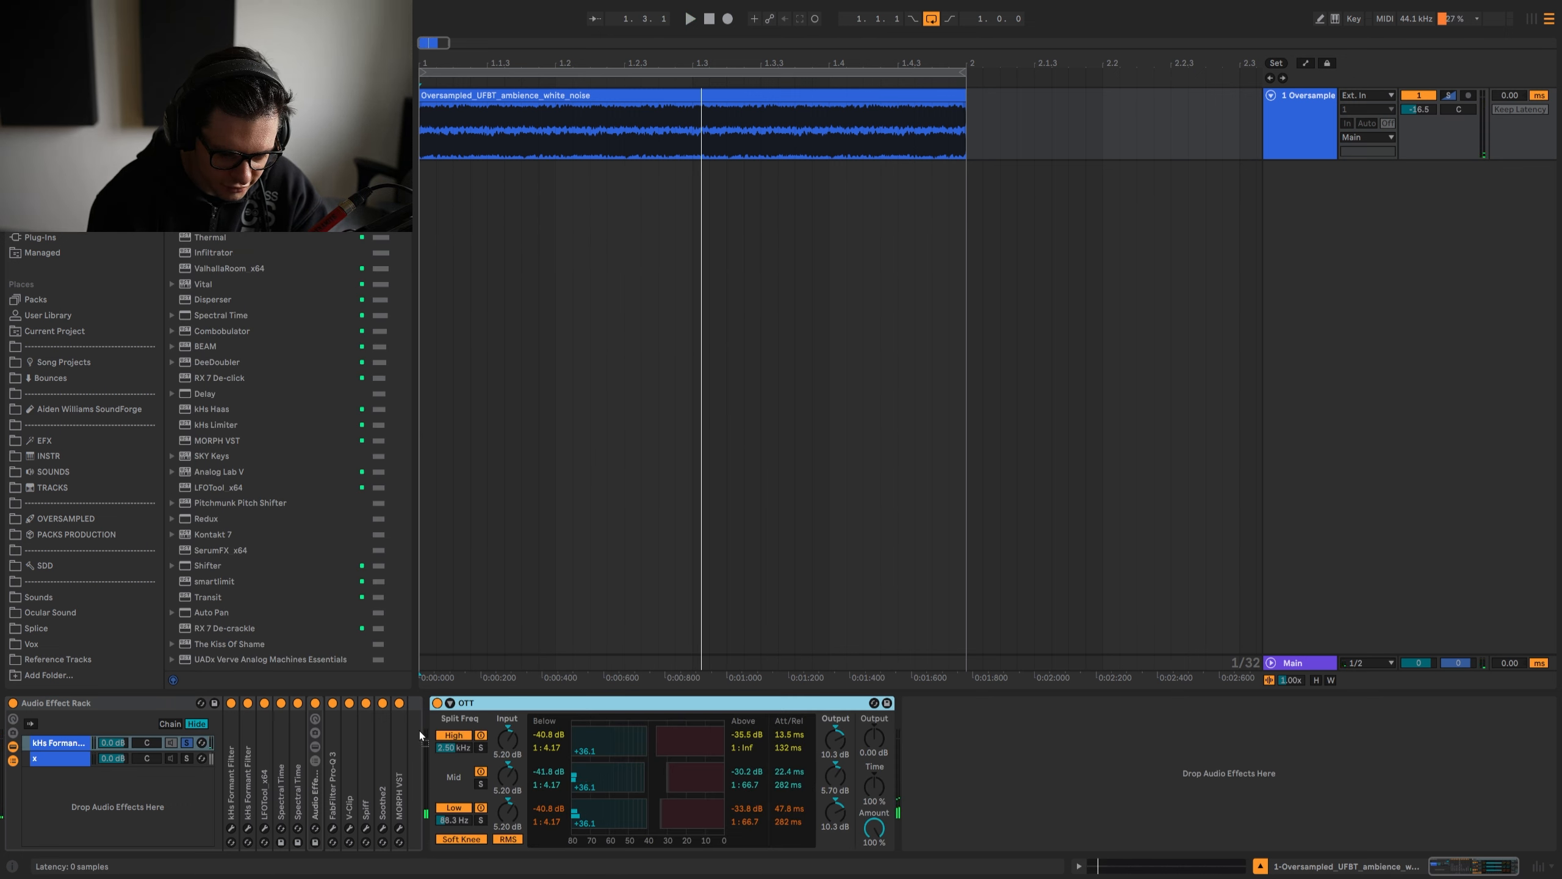
{"action": "key", "text": "space"}
{"action": "double_click", "coordinate": [814, 706]}
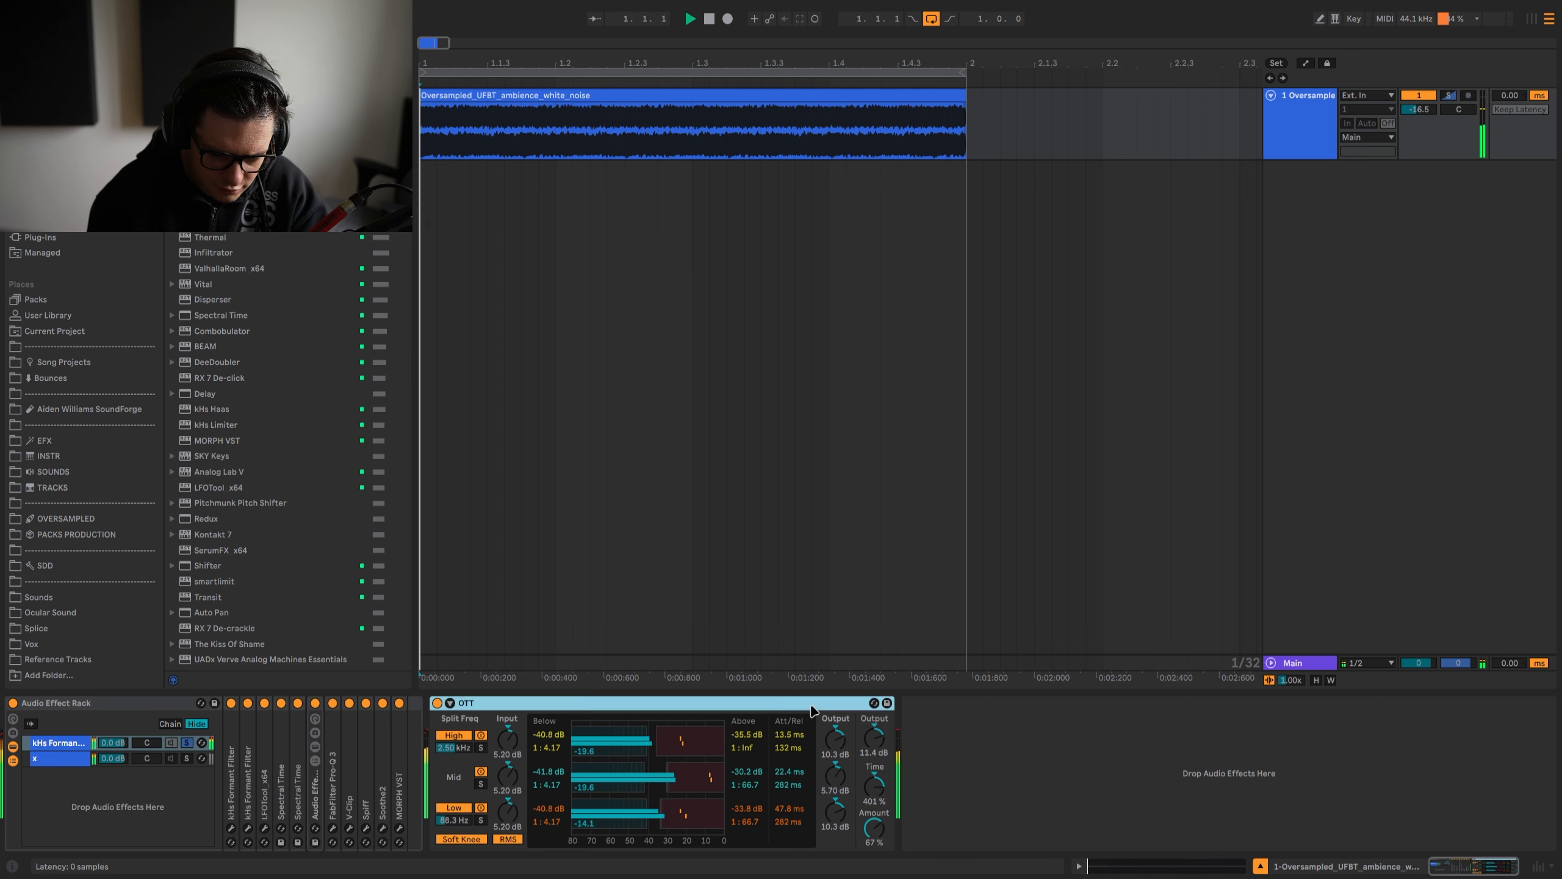
Step: Set Spiff's decay to 6.1 in the kHs Formant Filter chain and raise its depth
{"action": "left_click", "coordinate": [366, 828]}
{"action": "mouse_move", "coordinate": [394, 571]}
{"action": "left_mouse_down"}
{"action": "mouse_move", "coordinate": [387, 529]}
{"action": "mouse_move", "coordinate": [388, 548]}
{"action": "left_mouse_up"}
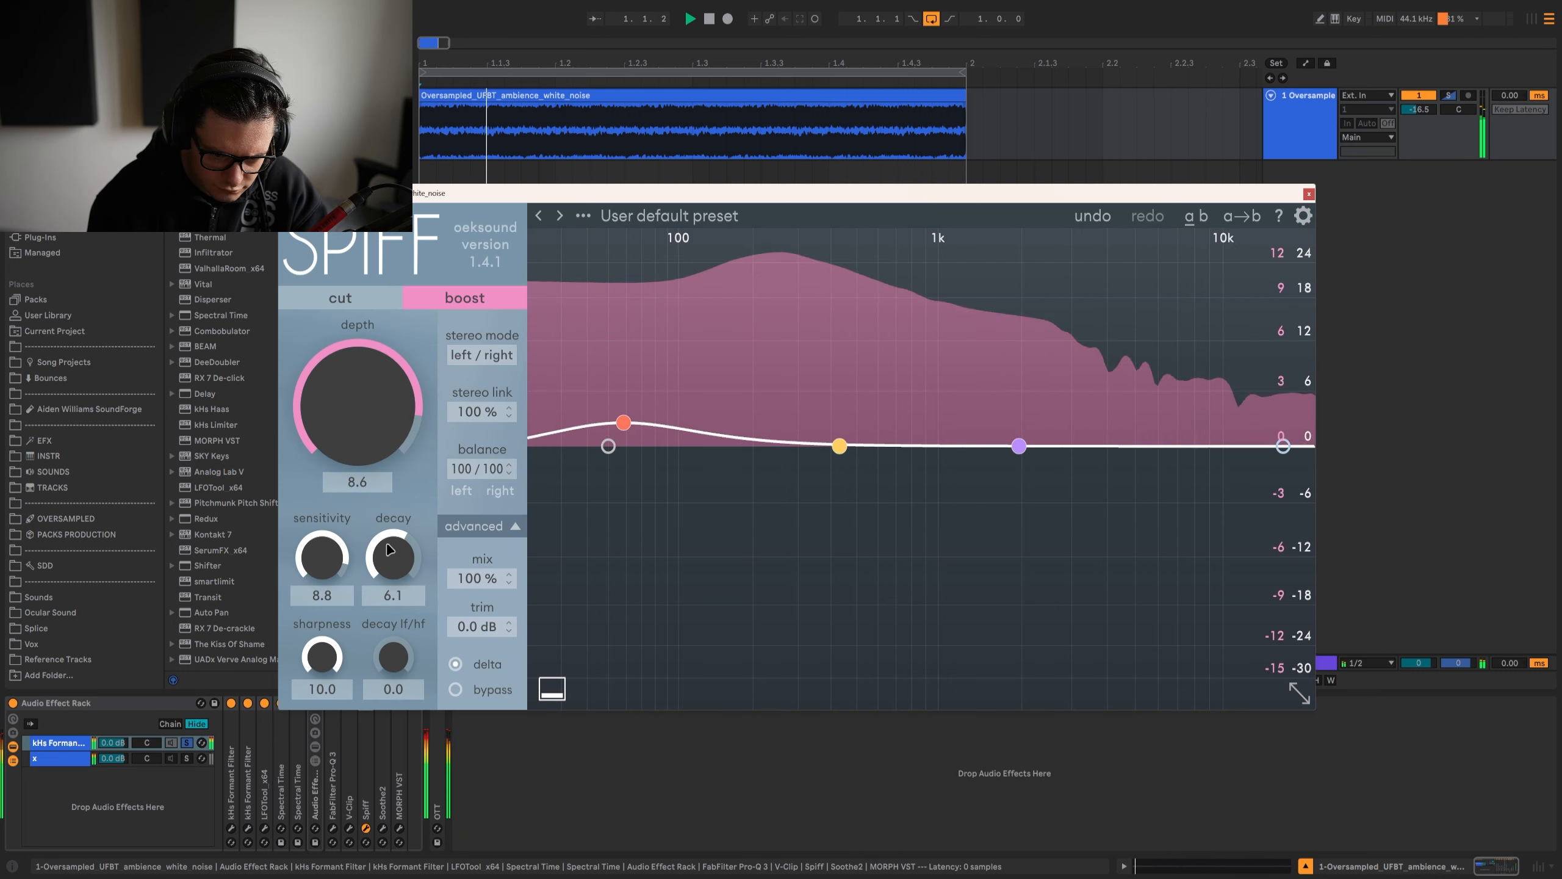
{"action": "mouse_move", "coordinate": [368, 440]}
{"action": "left_mouse_down"}
{"action": "mouse_move", "coordinate": [370, 488]}
{"action": "mouse_move", "coordinate": [369, 429]}
{"action": "left_mouse_up"}
Step: Shape a 24 dB/oct low cut at about 53 Hz in the FabFilter Pro-Q 3 placed after OTT
{"action": "left_click_drag", "start_coordinate": [462, 473], "coordinate": [440, 473]}
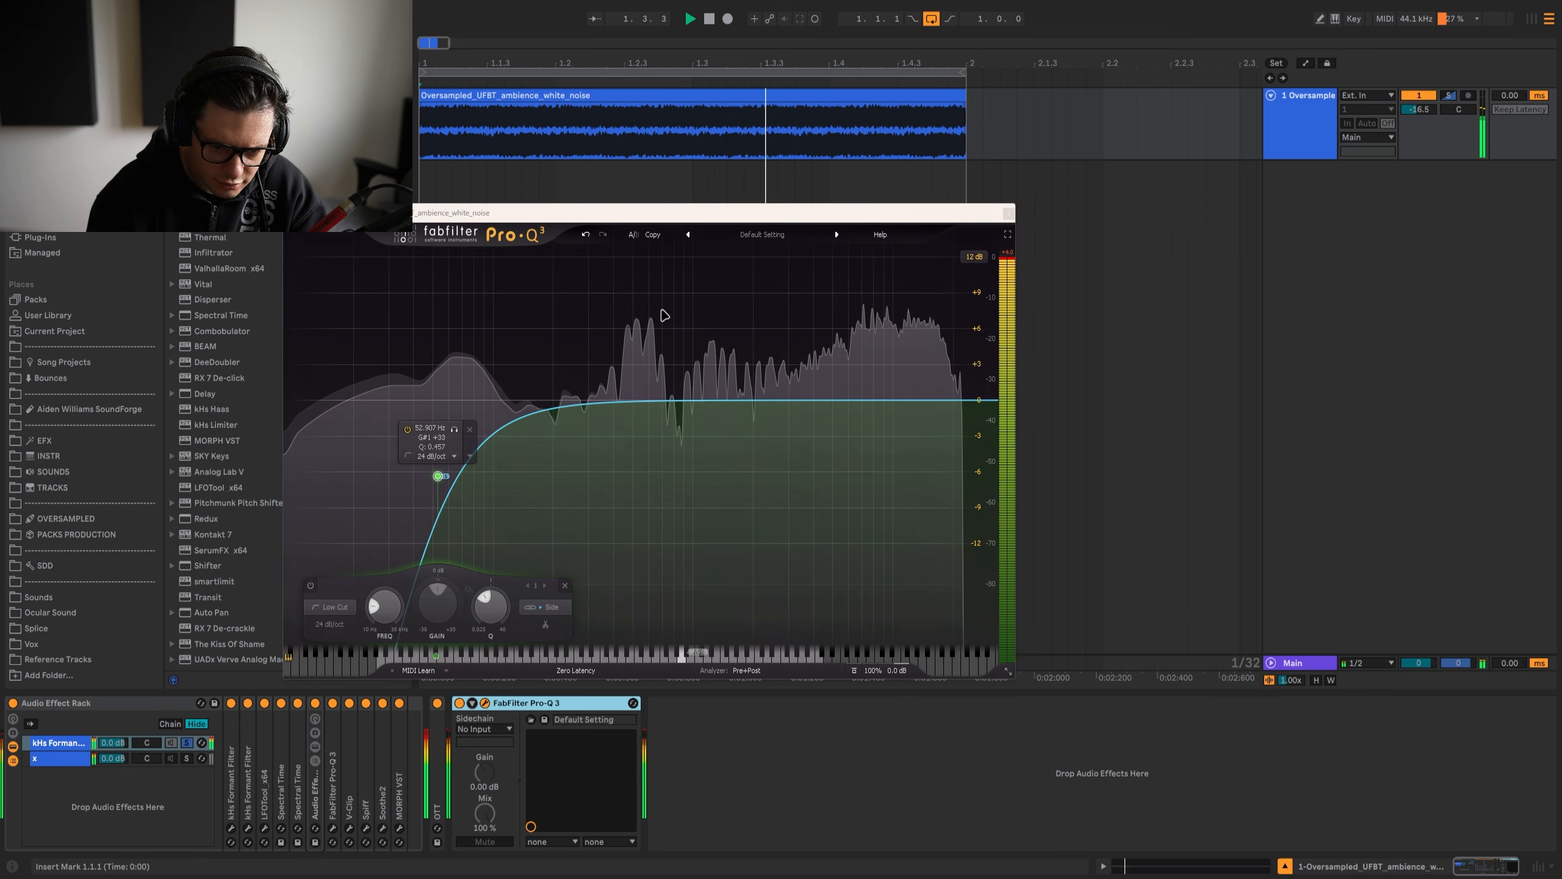
{"action": "key", "text": "ctrl+alt+p"}
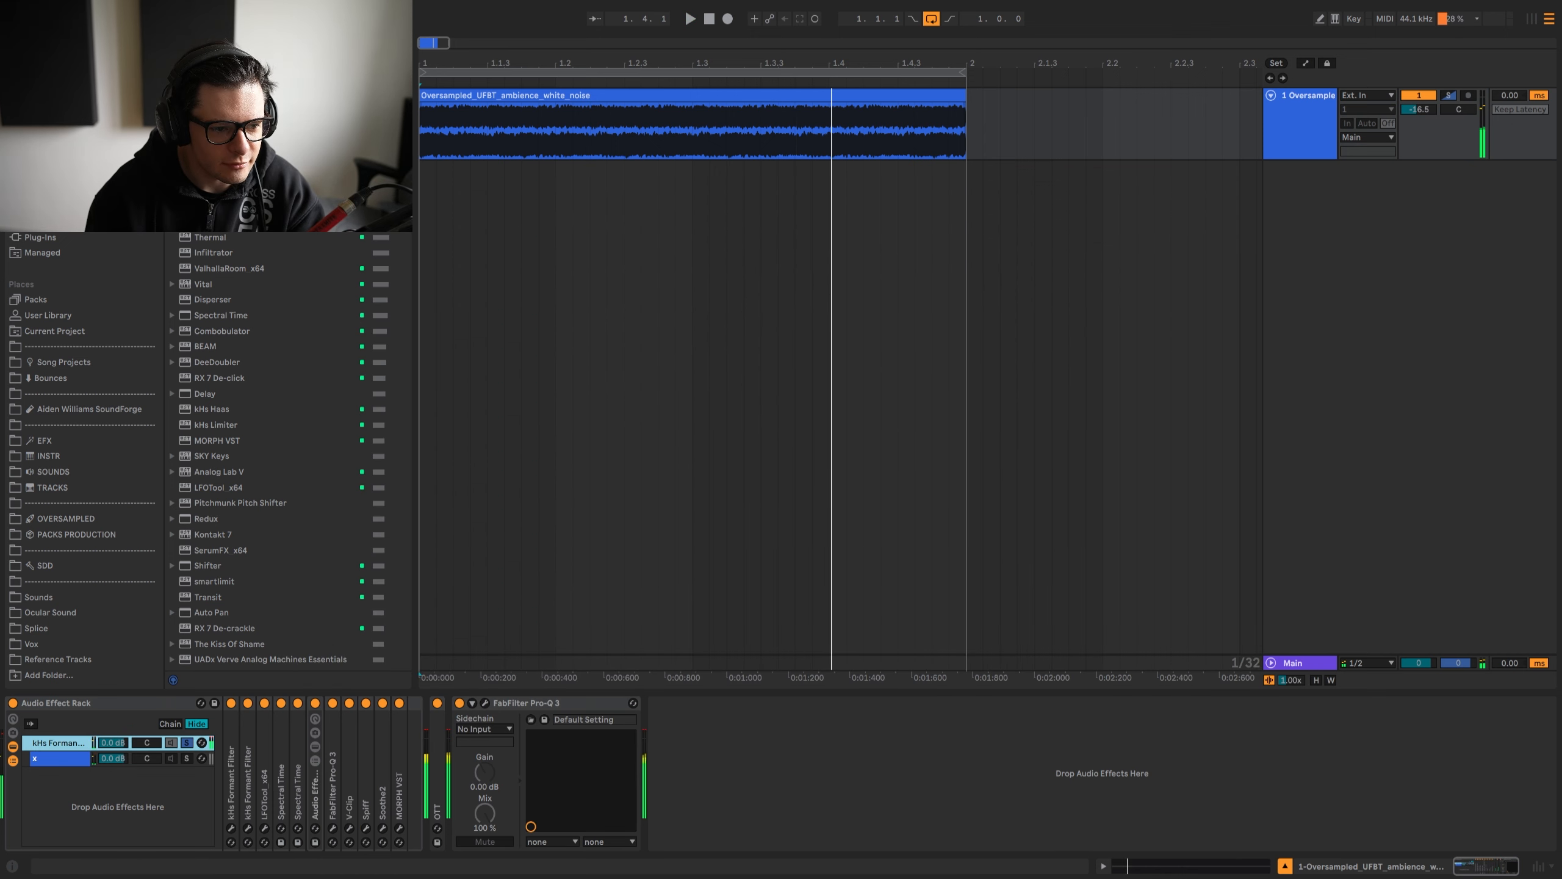
Step: Add Resonators to chain x, placed between V-Clip and Infiltrator
{"action": "left_click", "coordinate": [49, 190]}
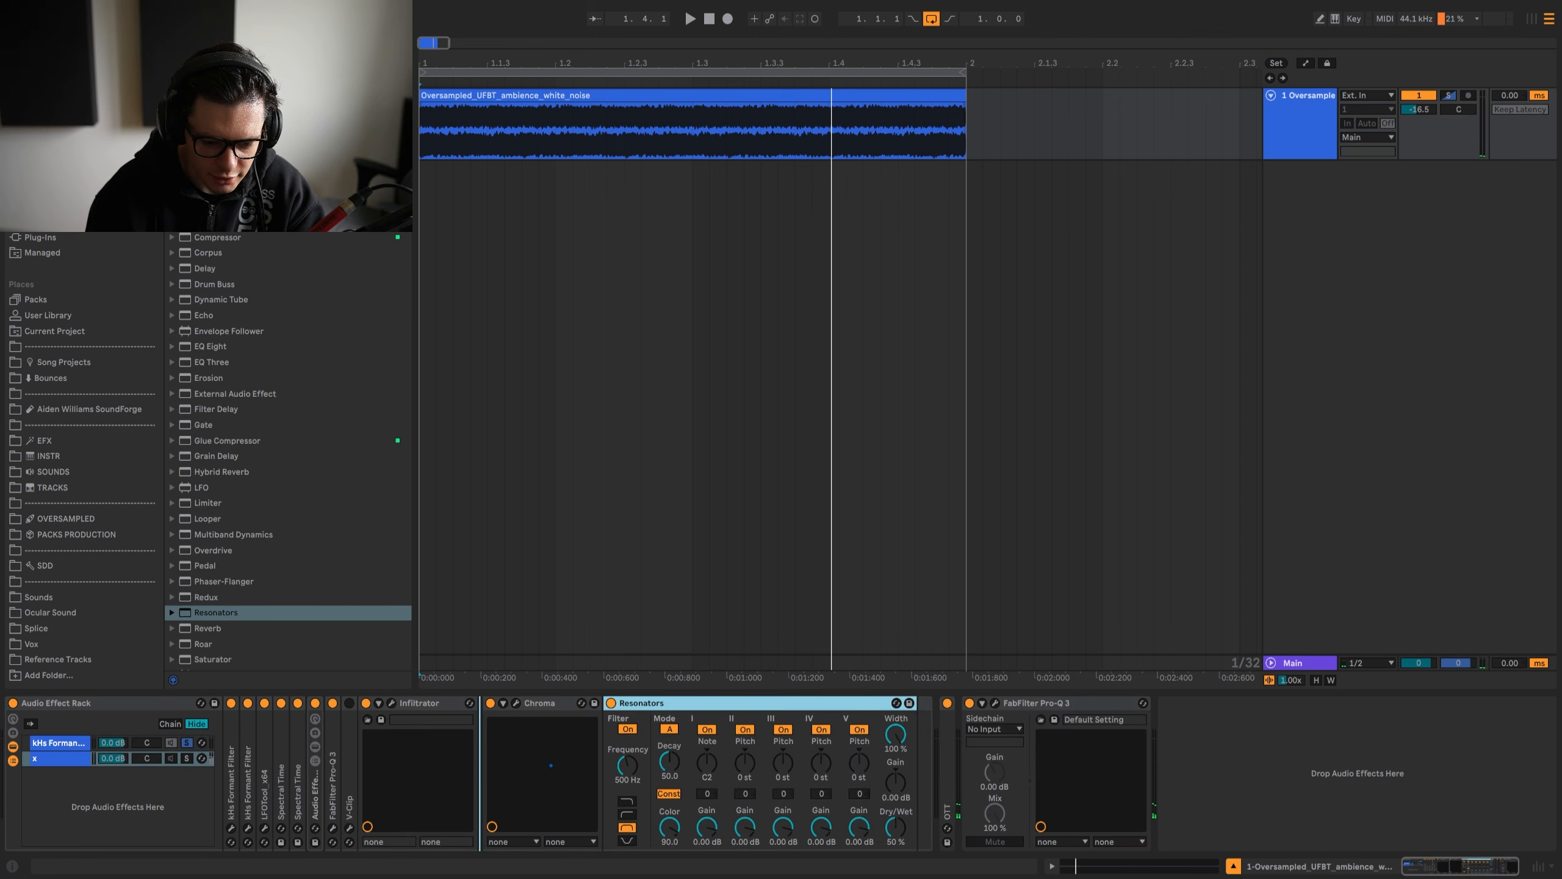
{"action": "left_click_drag", "start_coordinate": [216, 611], "coordinate": [423, 723]}
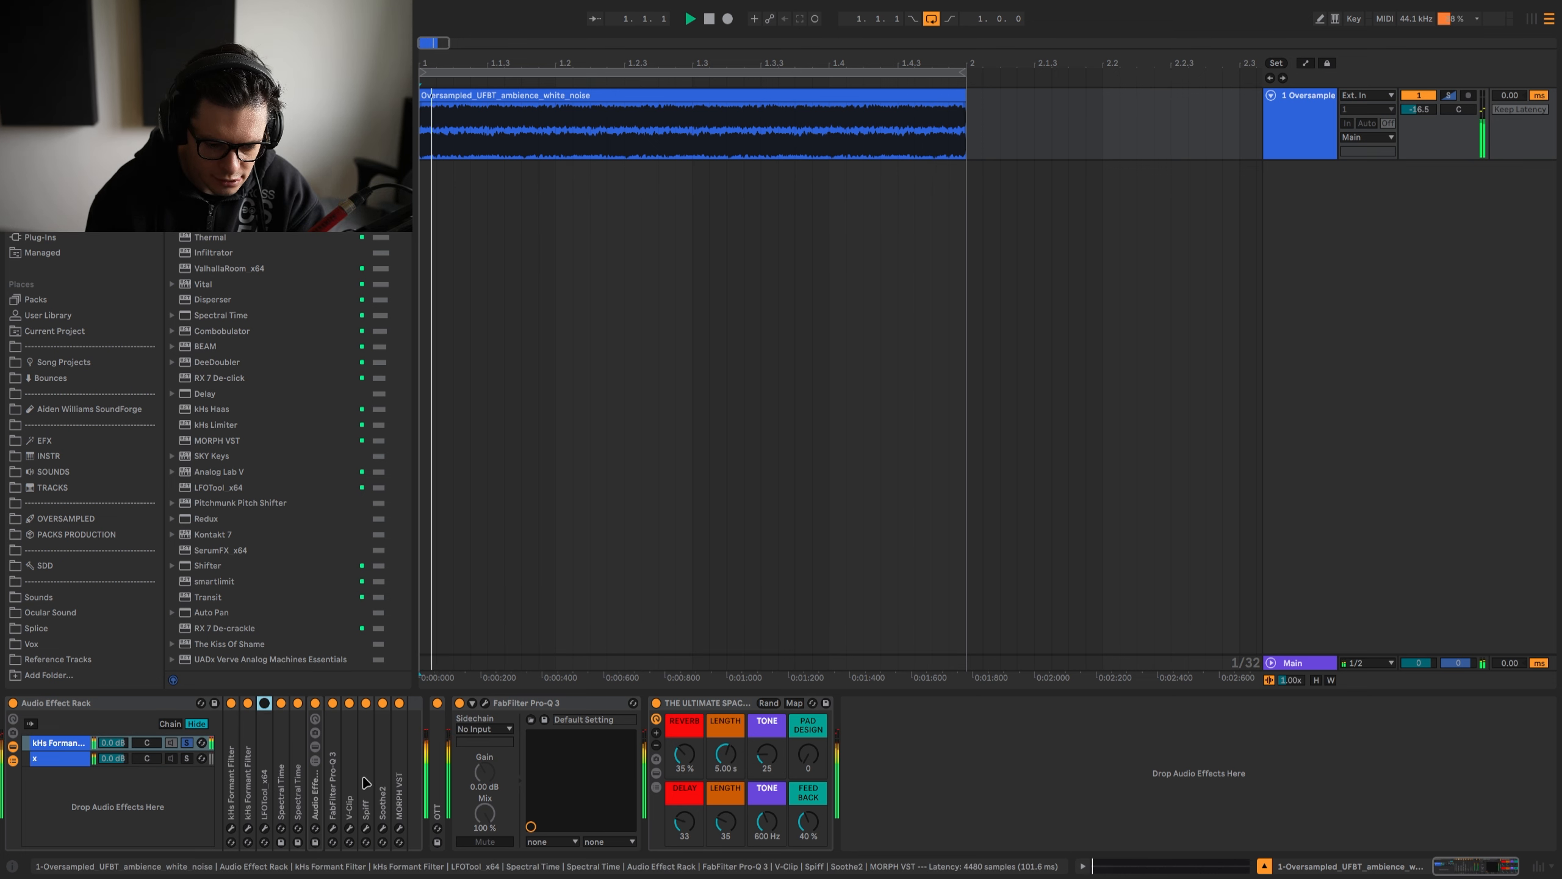
Step: Open the second Infiltrator on chain x and load random presets during playback until Alloy is loaded
{"action": "left_click", "coordinate": [366, 783]}
{"action": "key", "text": "0"}
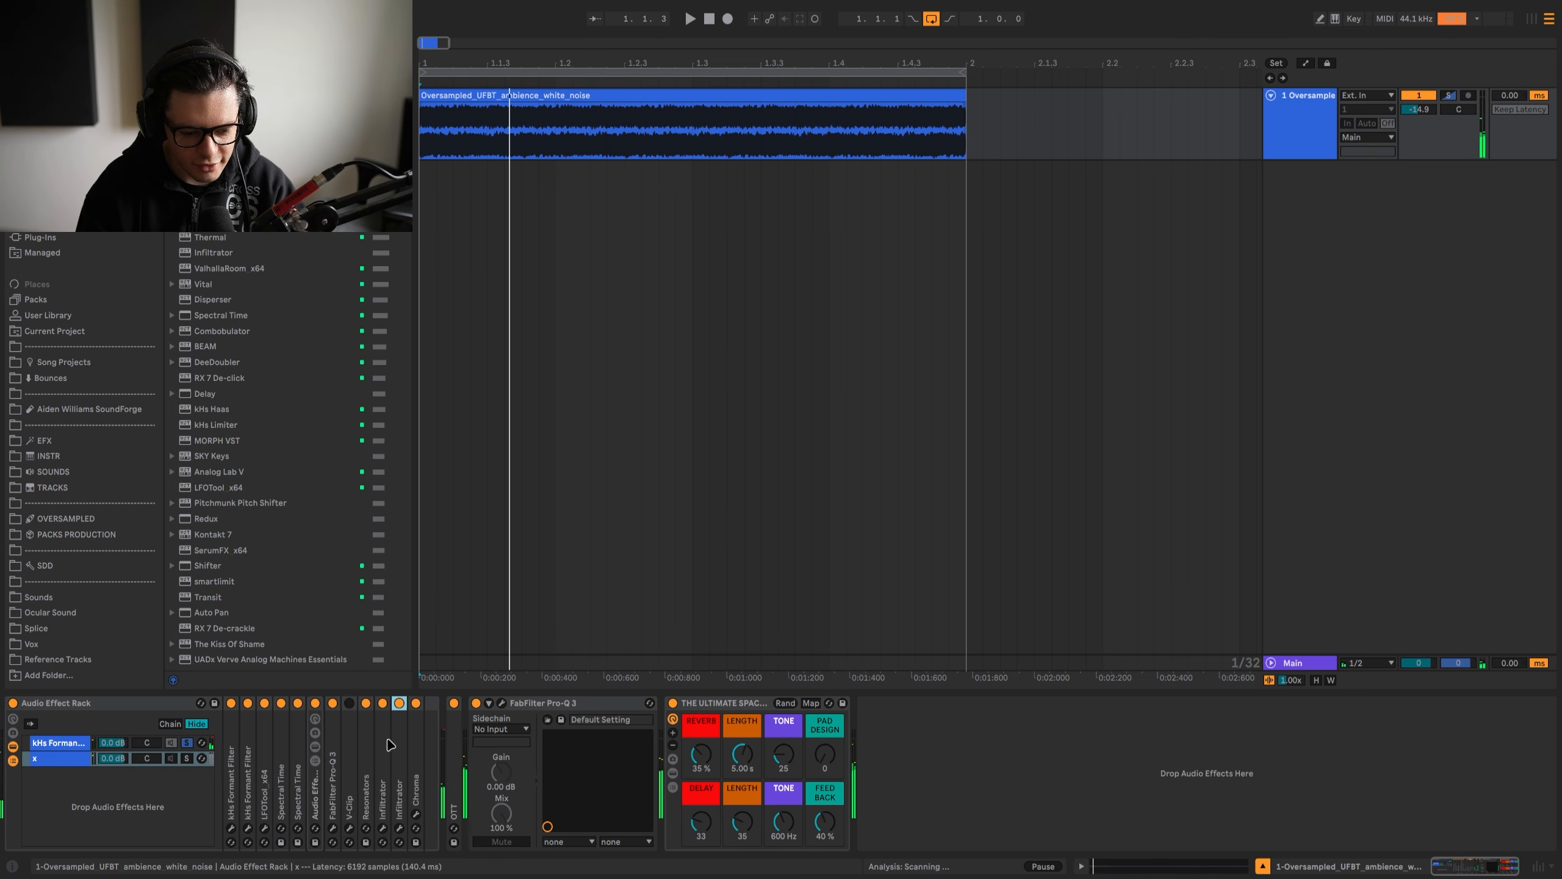
{"action": "left_click", "coordinate": [399, 828]}
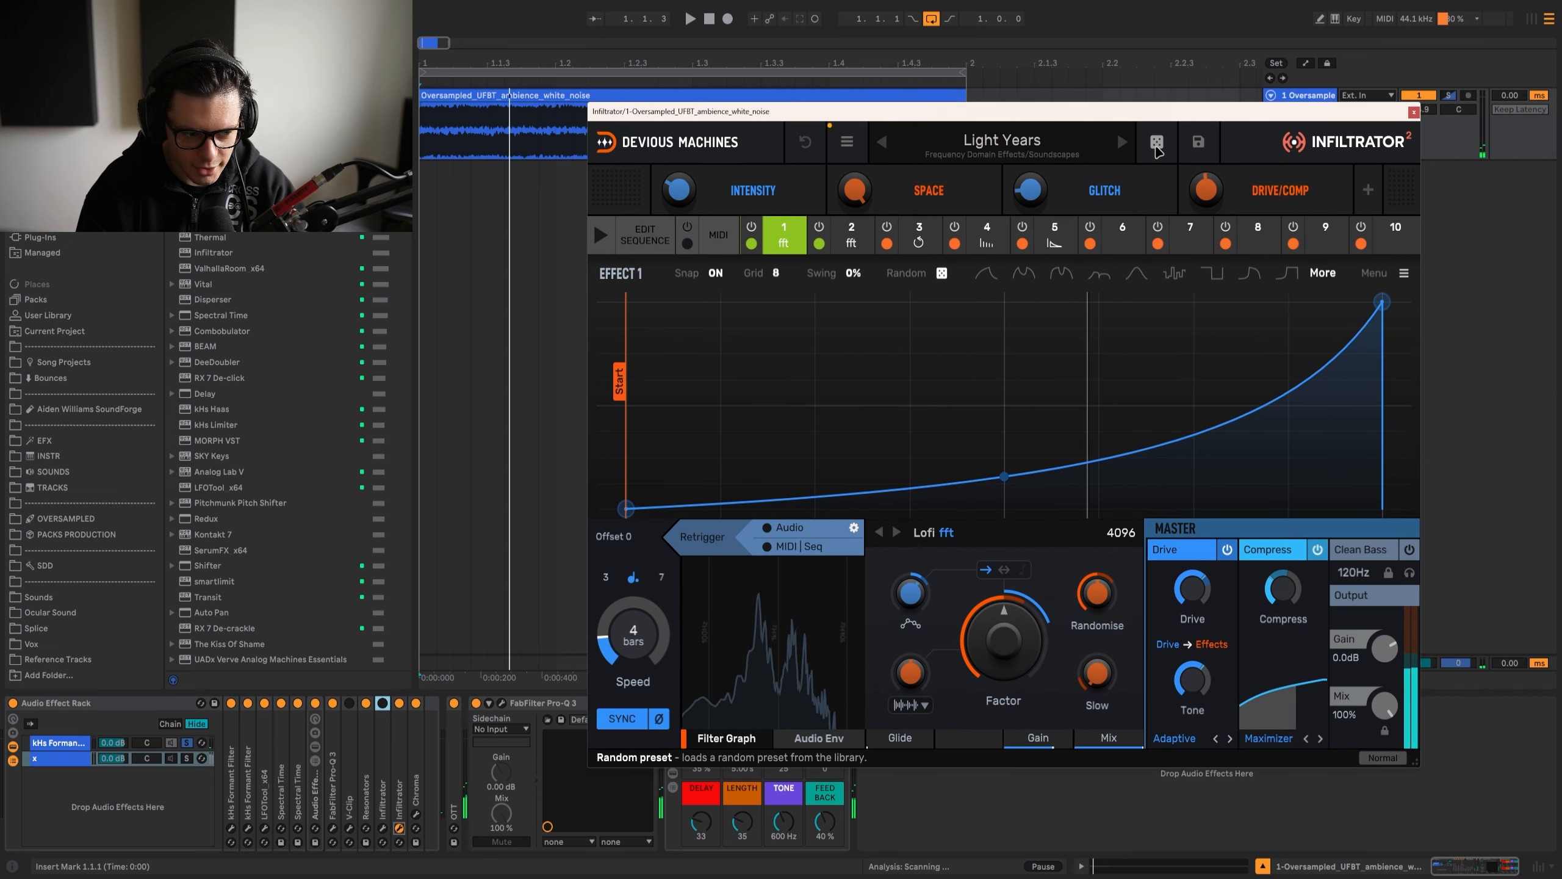
{"action": "key", "text": "space"}
{"action": "left_click", "coordinate": [1156, 142]}
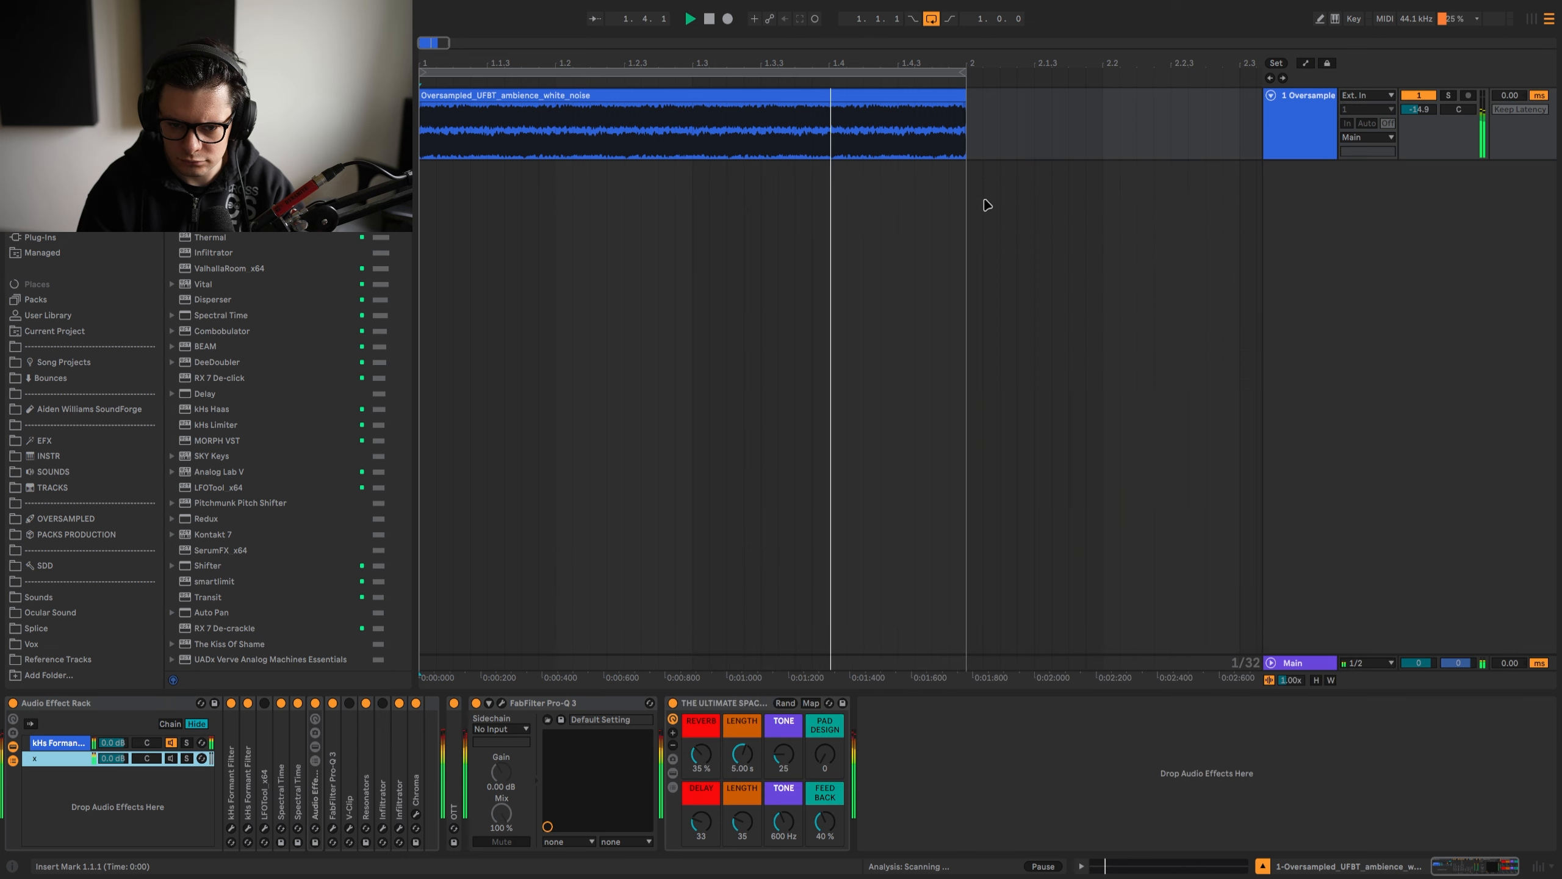
Step: Repeat the white noise clip to fill eight bars and loop the first four bars
{"action": "key", "text": "minus"}
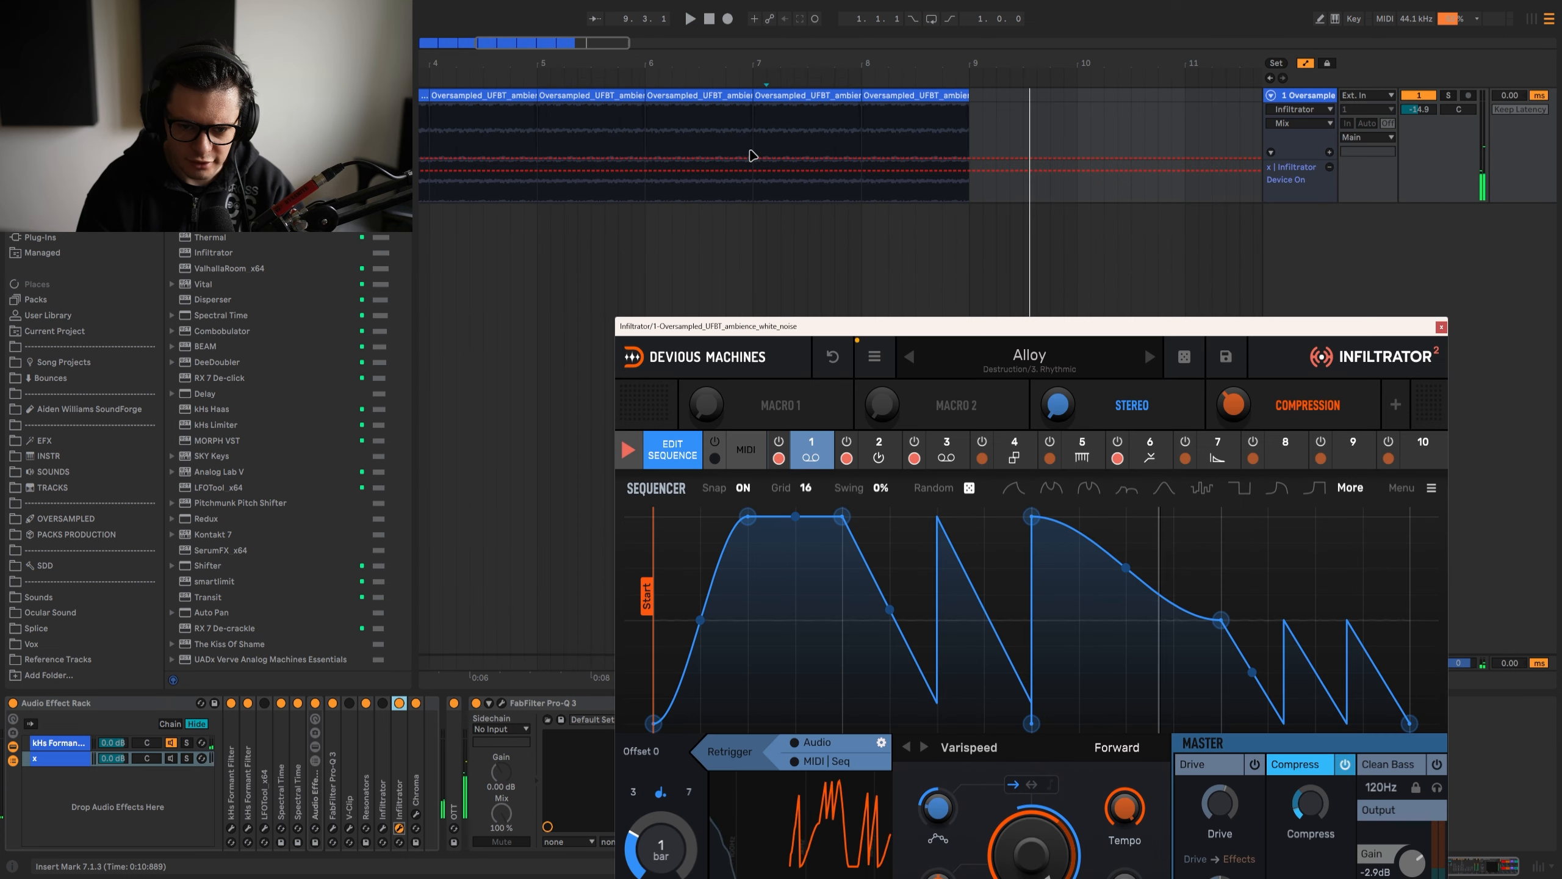
{"action": "left_click_drag", "start_coordinate": [793, 154], "coordinate": [864, 170]}
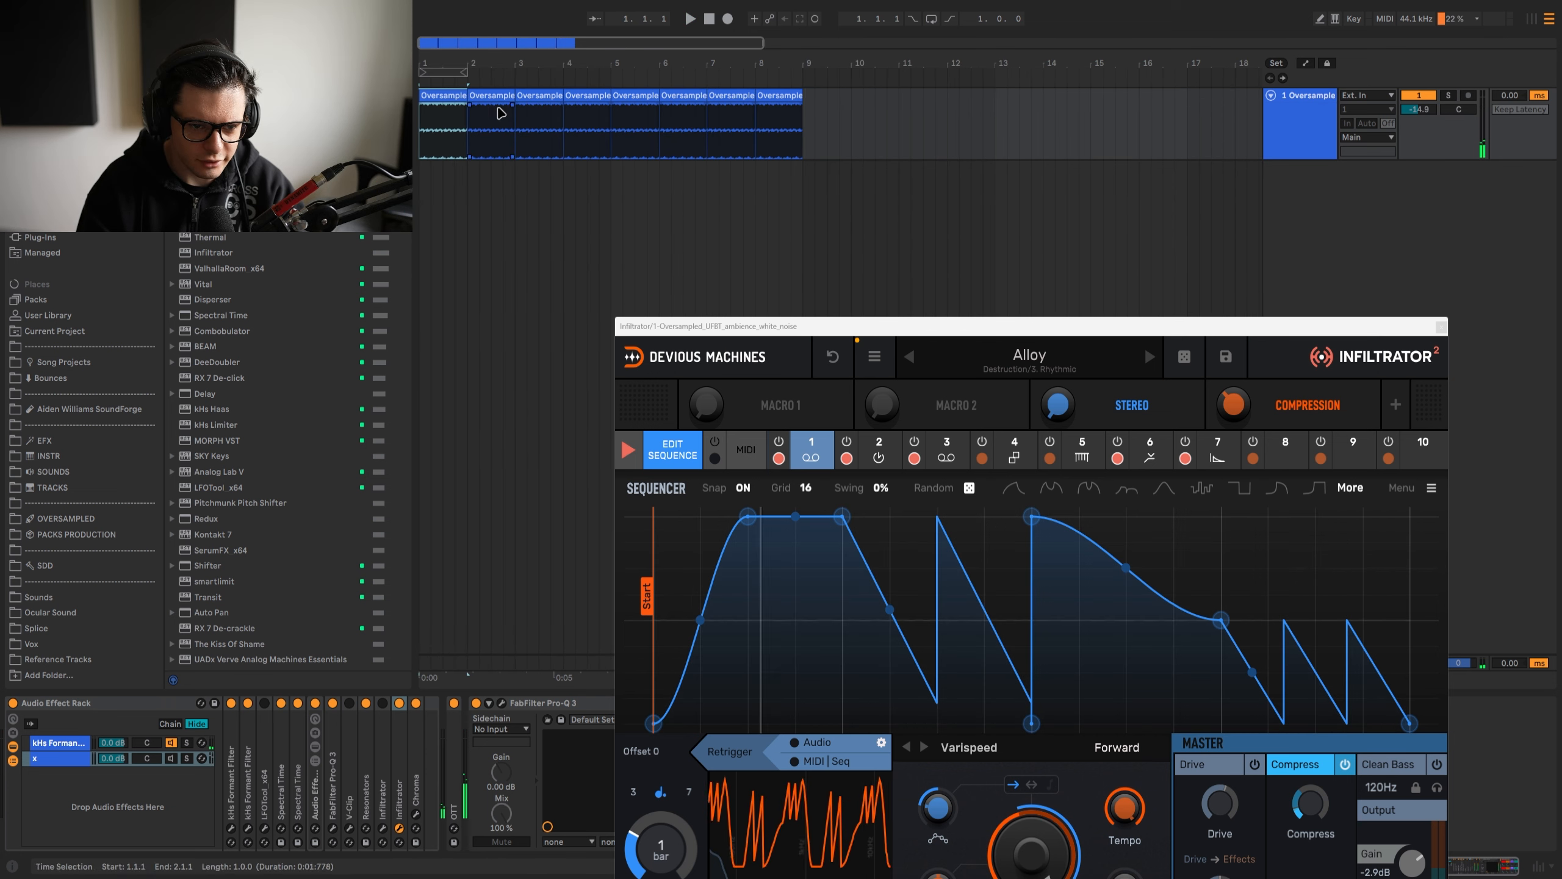
{"action": "left_click", "coordinate": [591, 92], "text": "shift"}
{"action": "key", "text": "ctrl+l"}
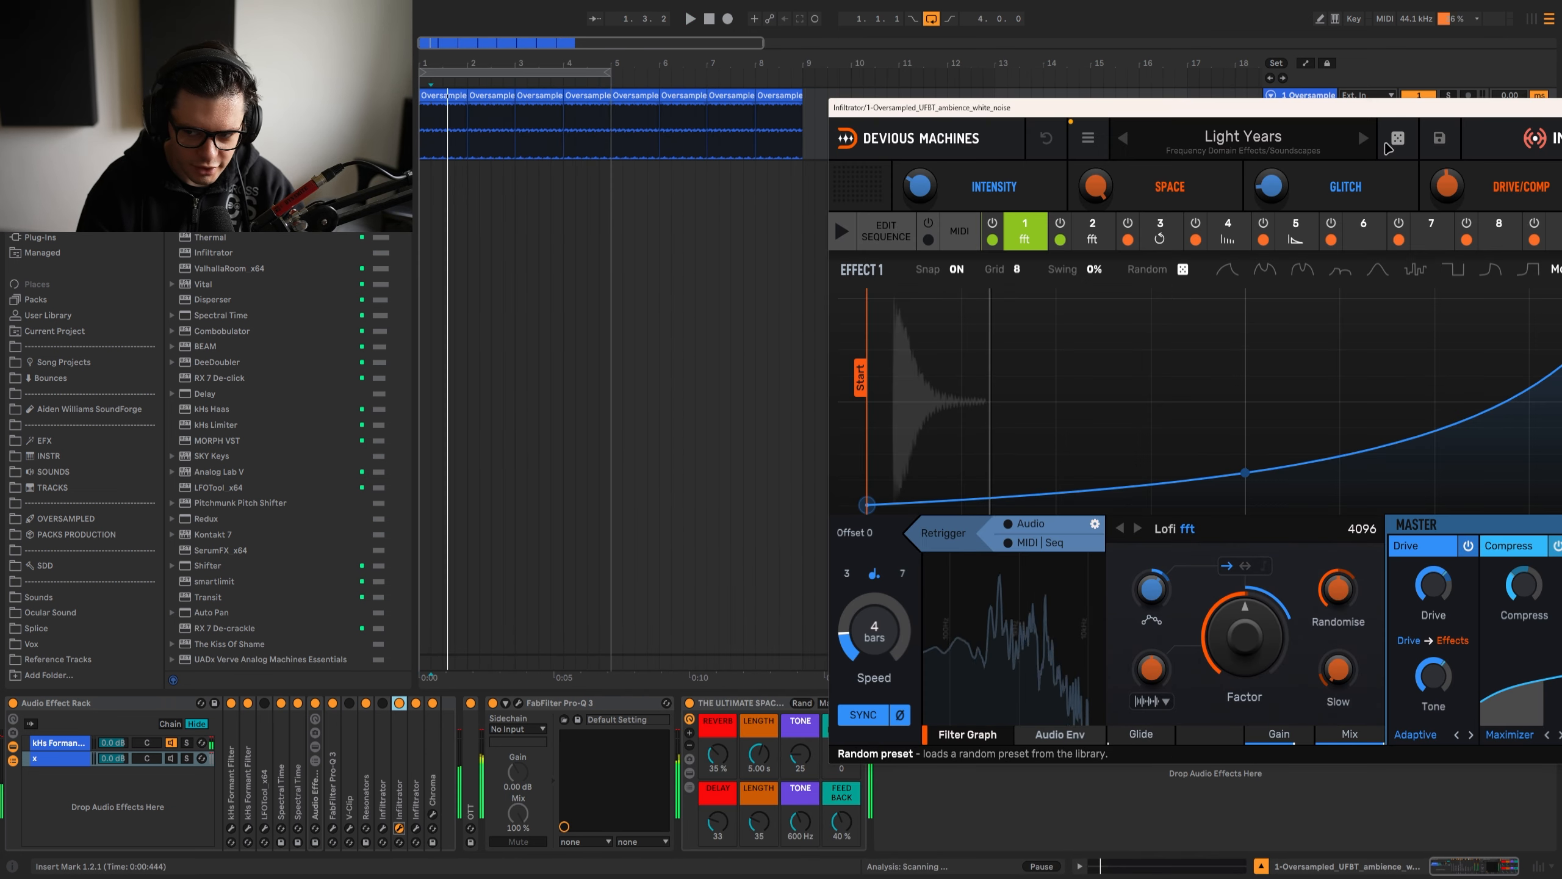
Step: Load the Audio Toaster preset in chain x's new Infiltrator, then duplicate the device and load a random preset in the copy
{"action": "left_click", "coordinate": [1357, 127]}
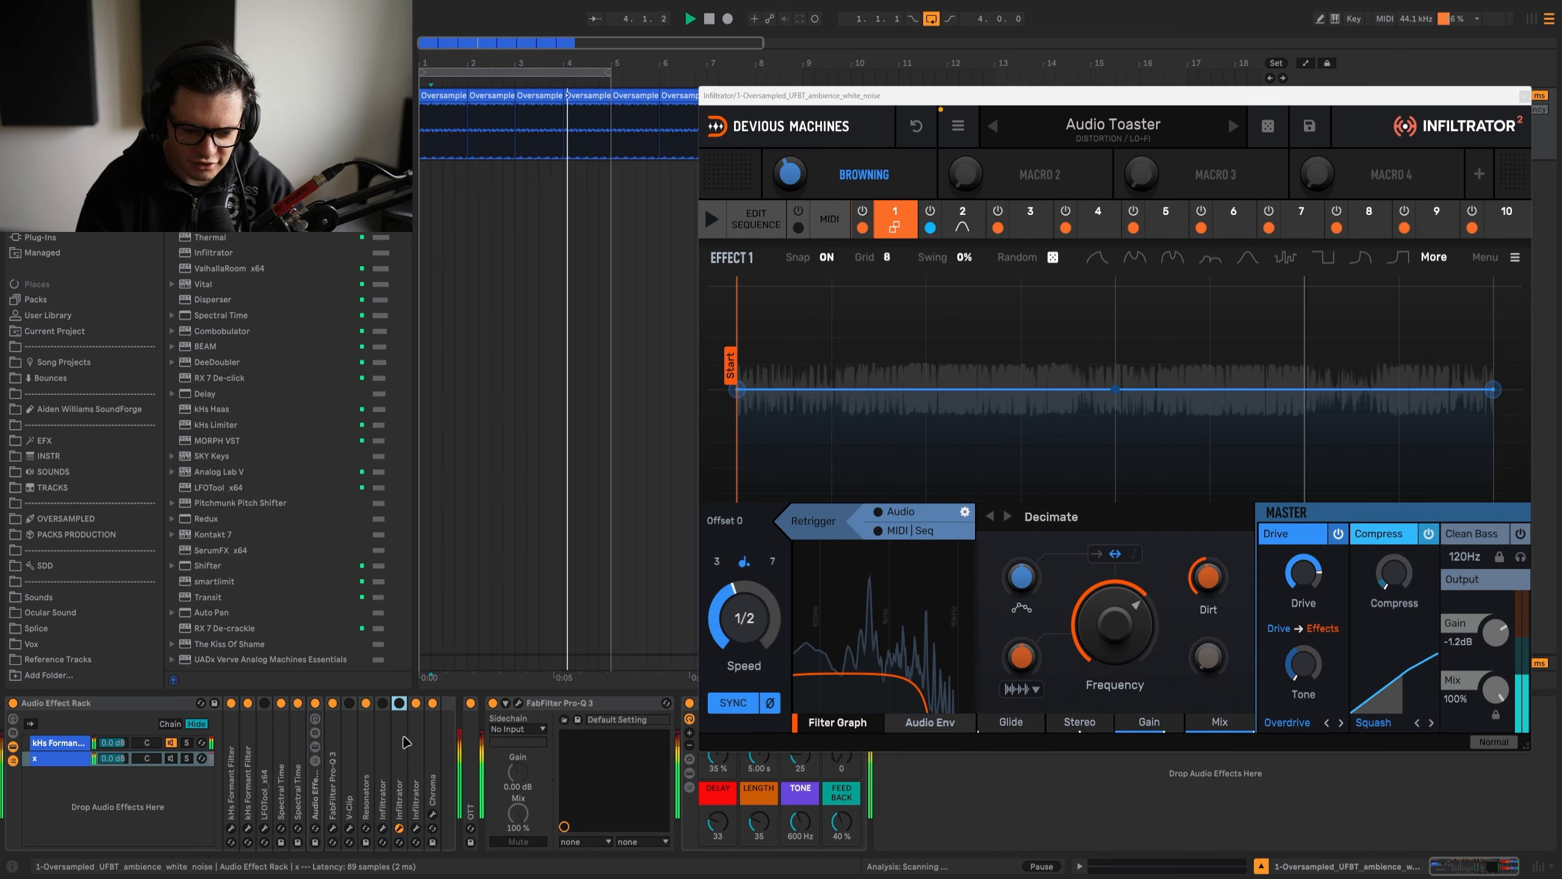
{"action": "key", "text": "ctrl+d"}
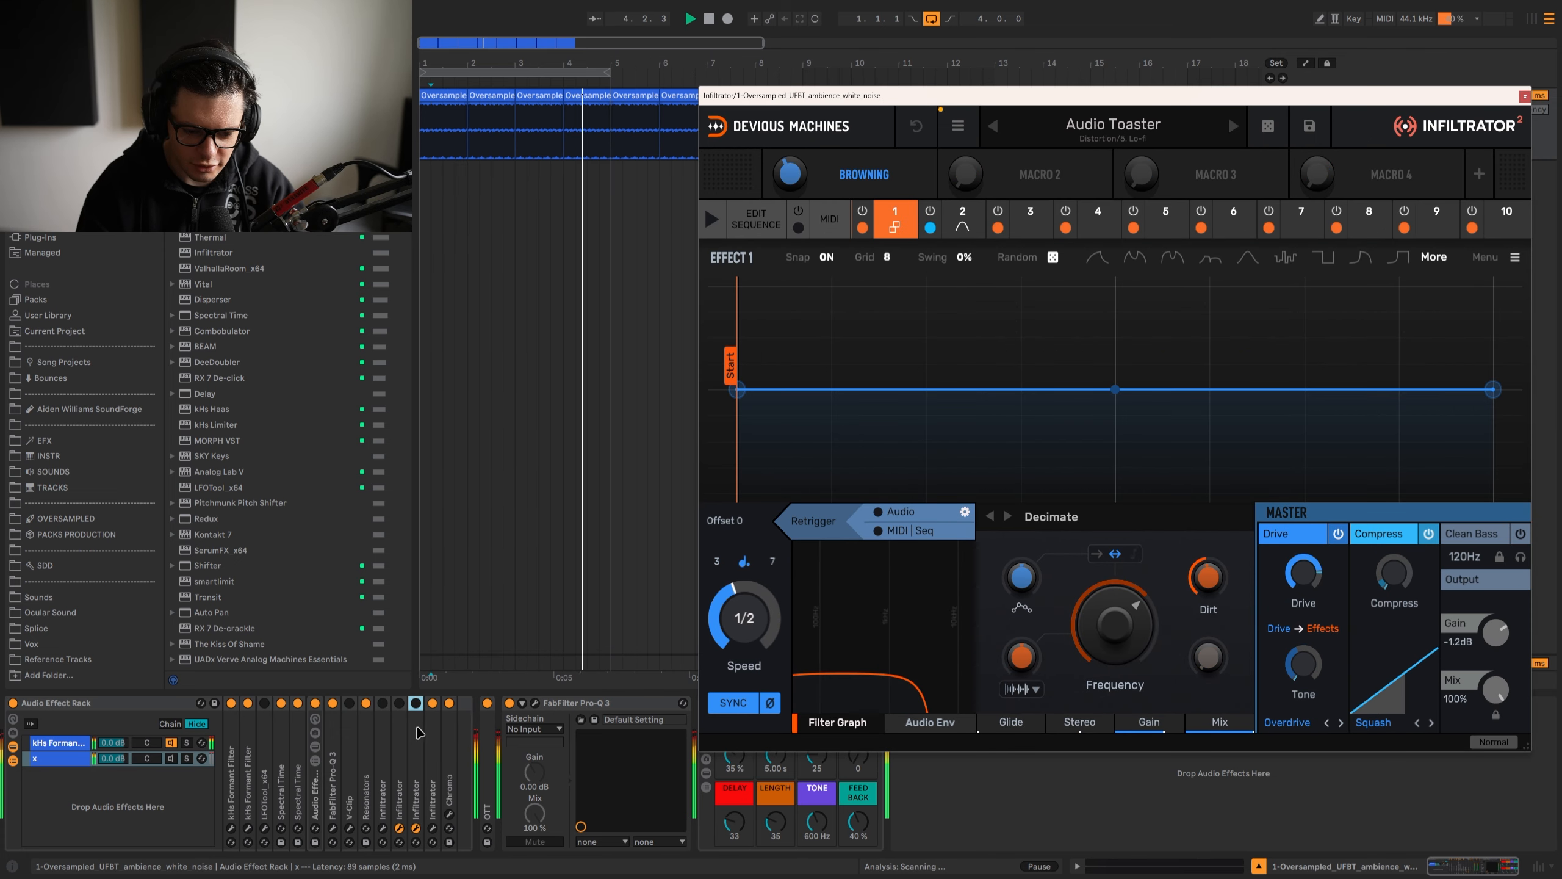
{"action": "left_click", "coordinate": [416, 702]}
{"action": "left_click", "coordinate": [1268, 127]}
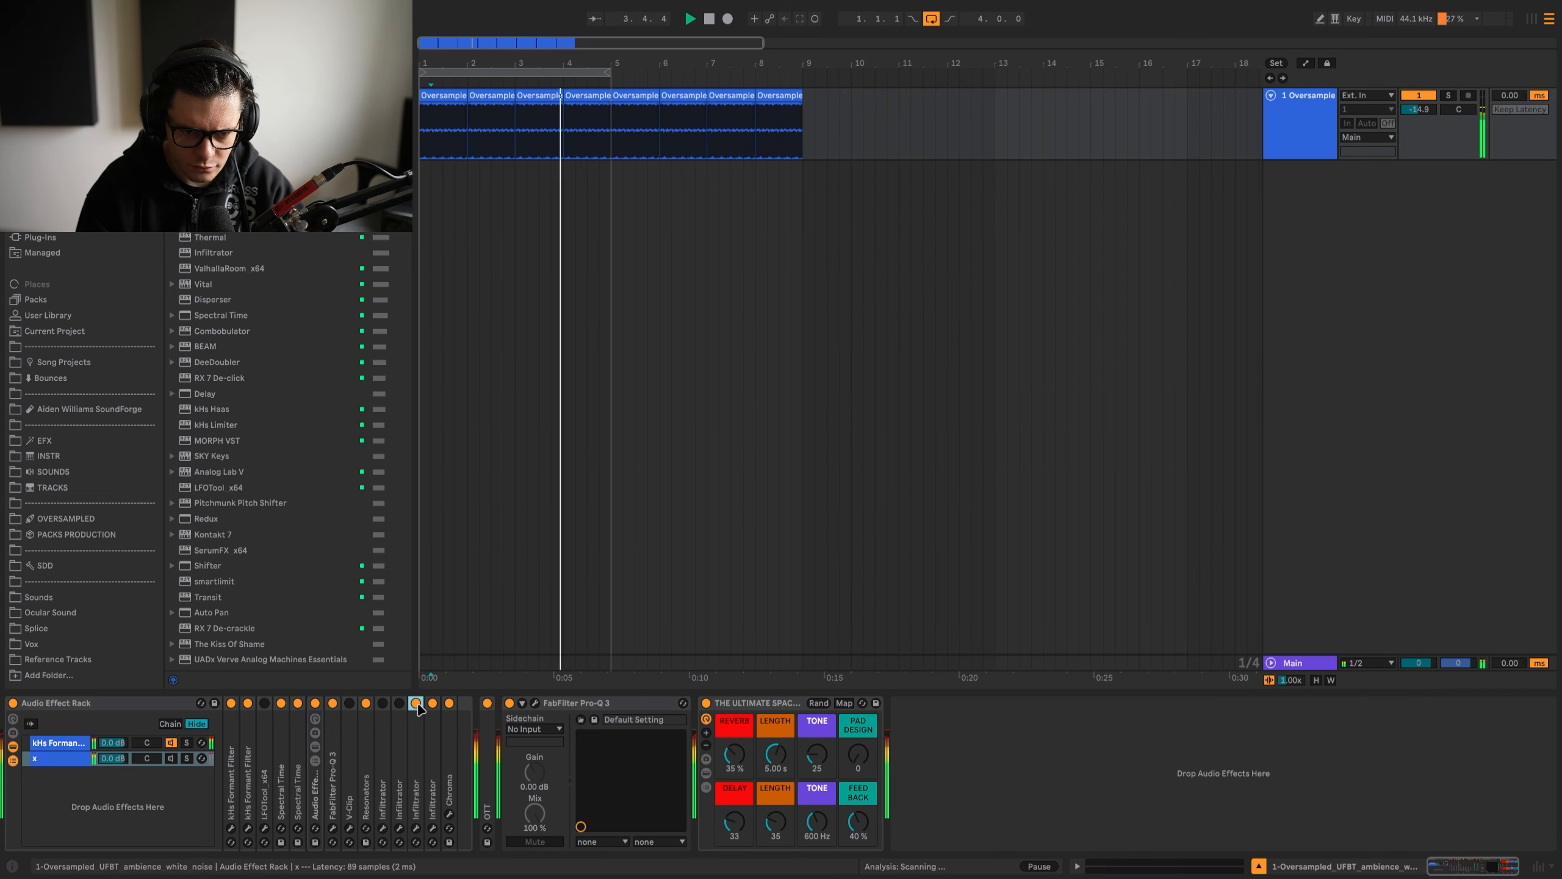
{"action": "key", "text": "space"}
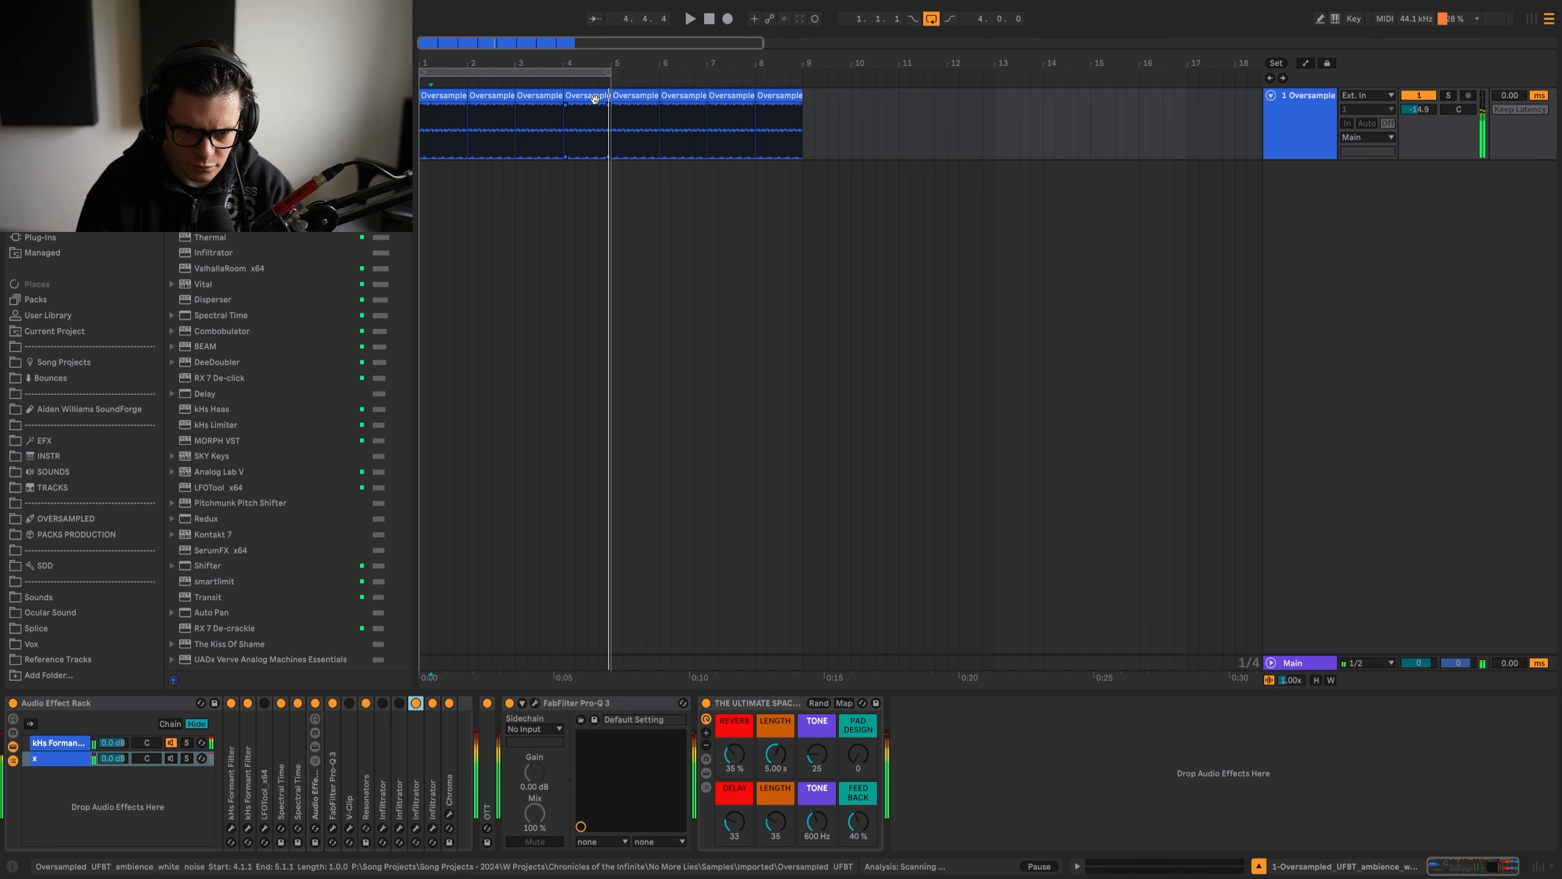
Step: Duplicate the first four bars of clips with inserted time and automate two Infiltrators' on/off state to switch at bar 5
{"action": "left_click", "coordinate": [591, 96]}
{"action": "left_click", "coordinate": [458, 96], "text": "shift"}
{"action": "key", "text": "ctrl+shift+d"}
{"action": "left_click", "coordinate": [574, 135]}
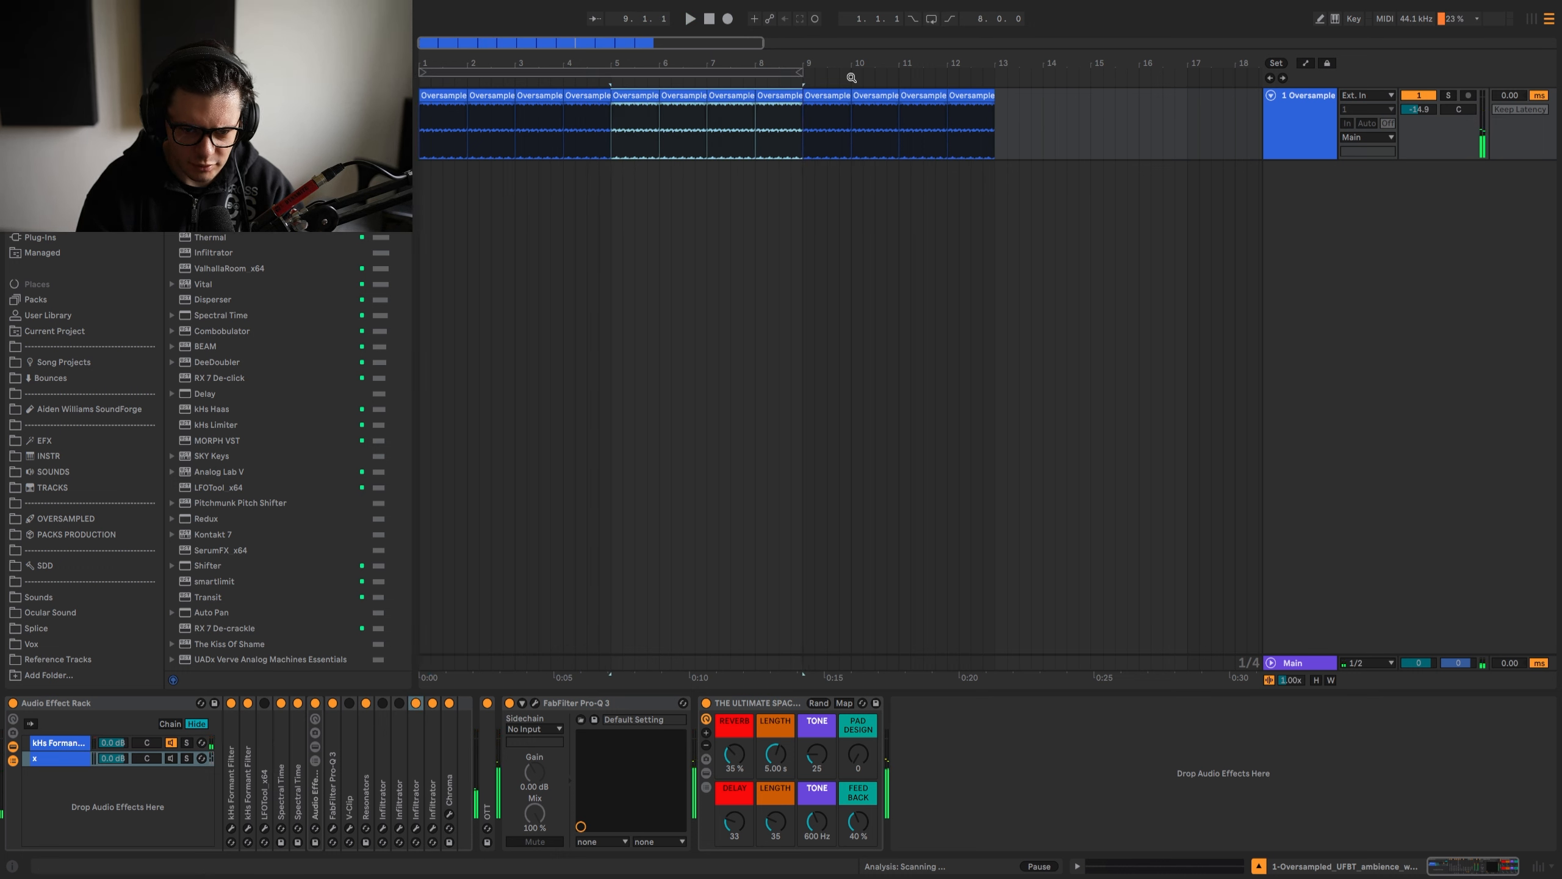
{"action": "right_click", "coordinate": [417, 703]}
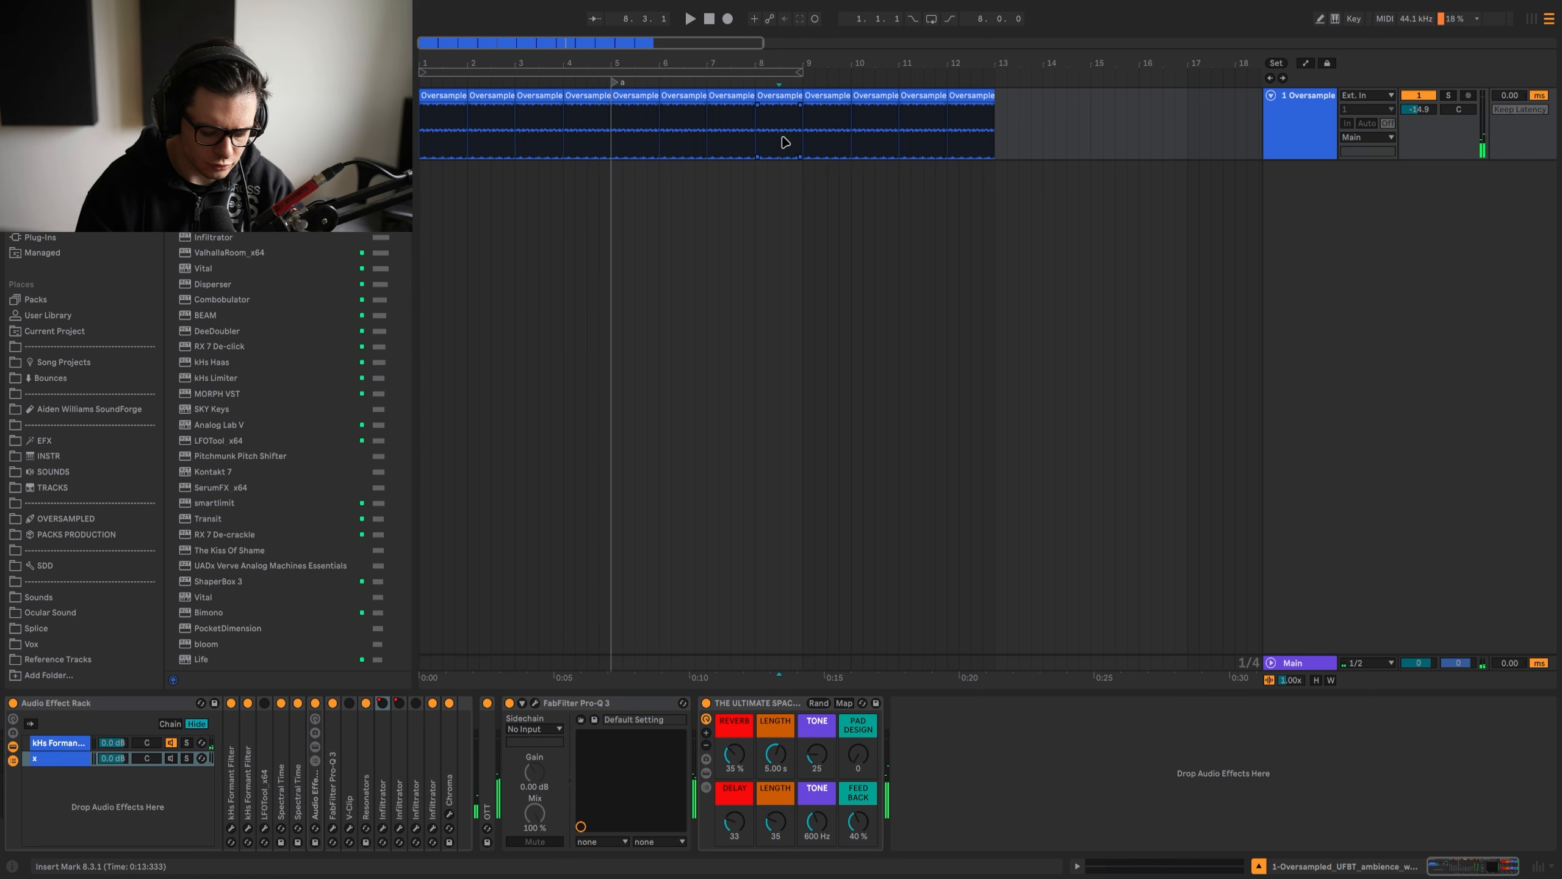
Step: Add kHs Pitch Shifter to chain x before the Infiltrators and automate a short pitch dip ending at bar 9
{"action": "key", "text": "ctrl+f"}
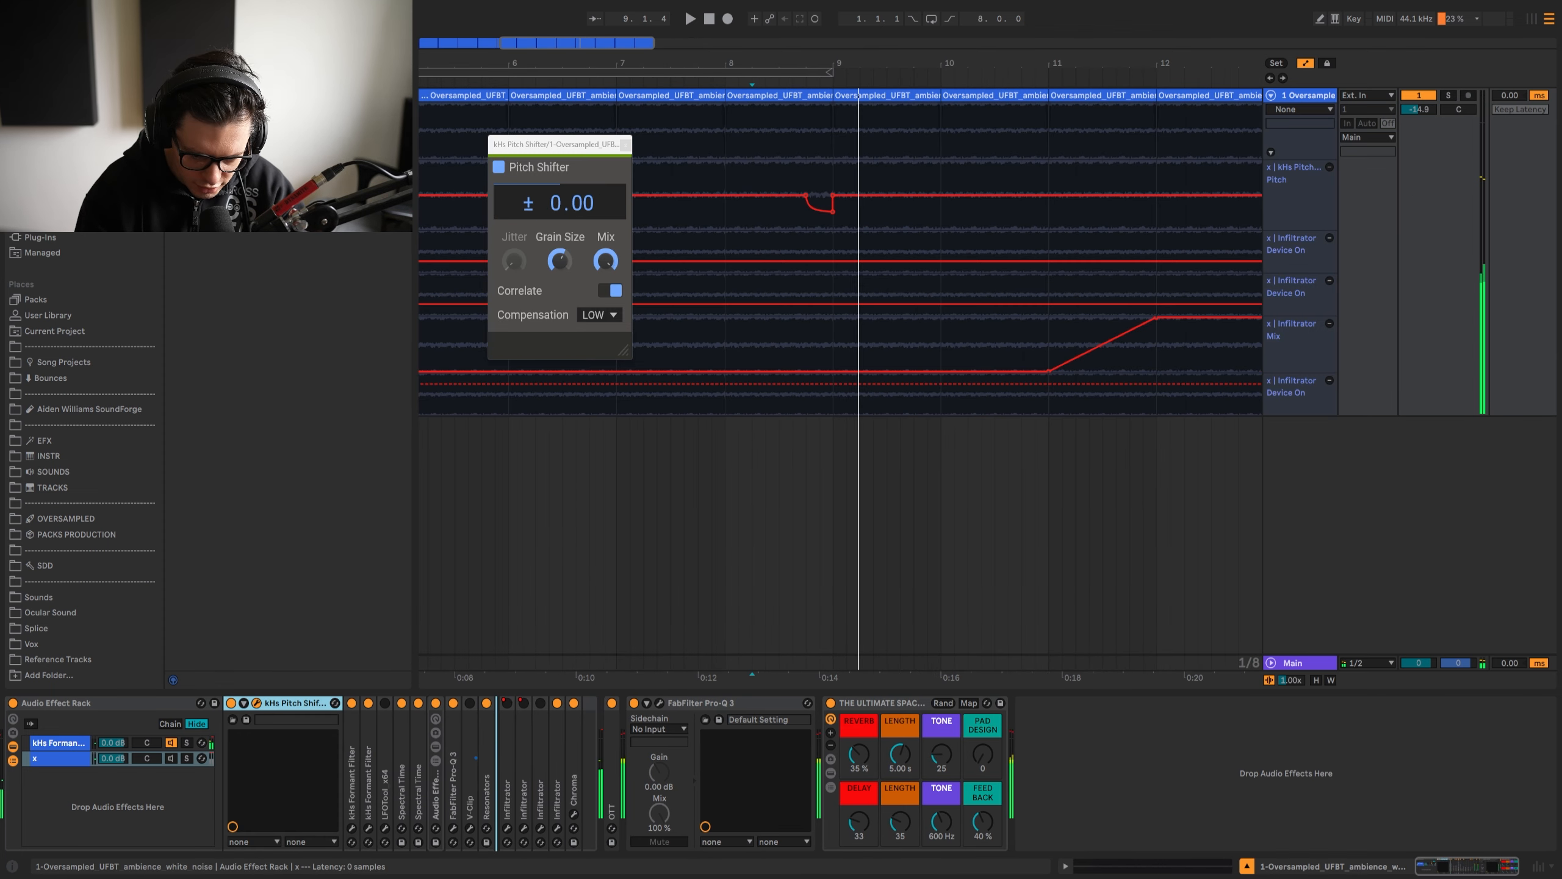
{"action": "key", "text": "space"}
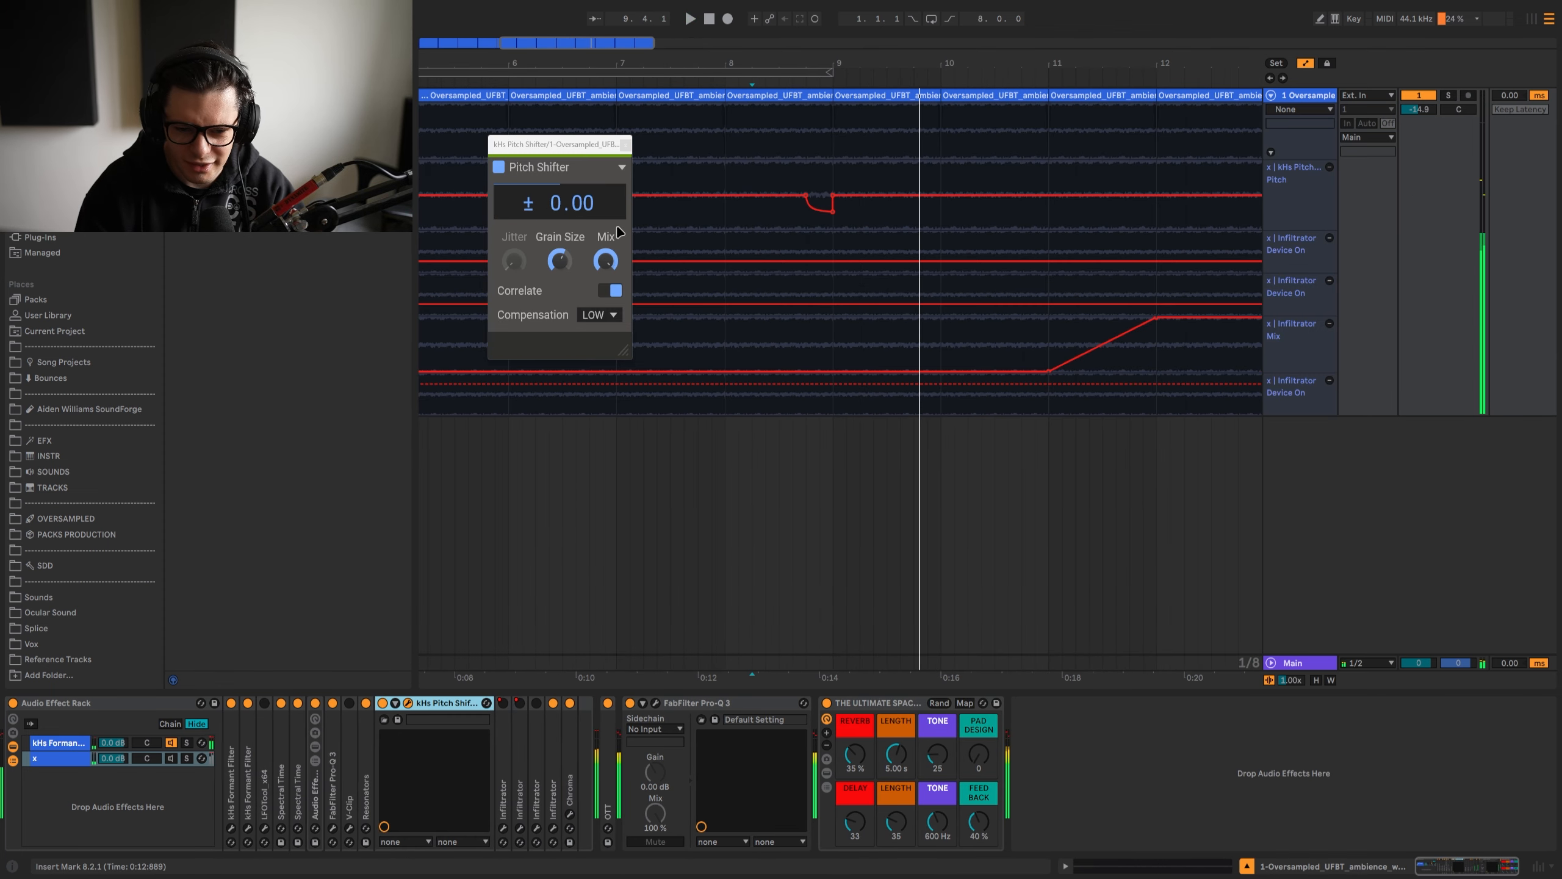
{"action": "mouse_move", "coordinate": [834, 213]}
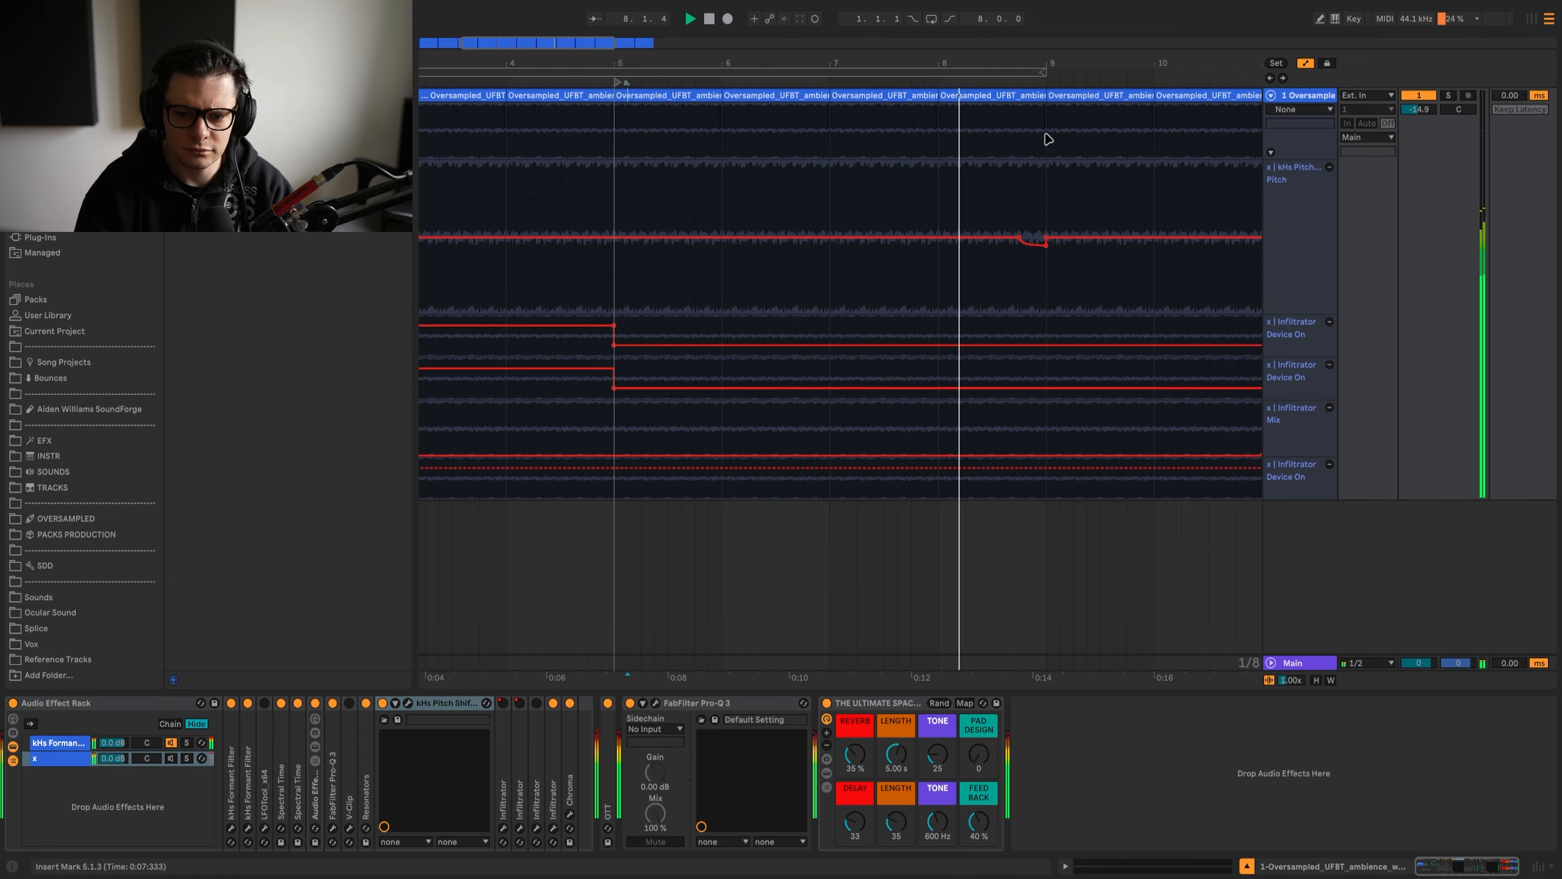
Step: Loop the four clips from bar 5 to bar 9
{"action": "left_click", "coordinate": [987, 96]}
{"action": "left_click", "coordinate": [701, 99], "text": "shift"}
{"action": "key", "text": "ctrl+l"}
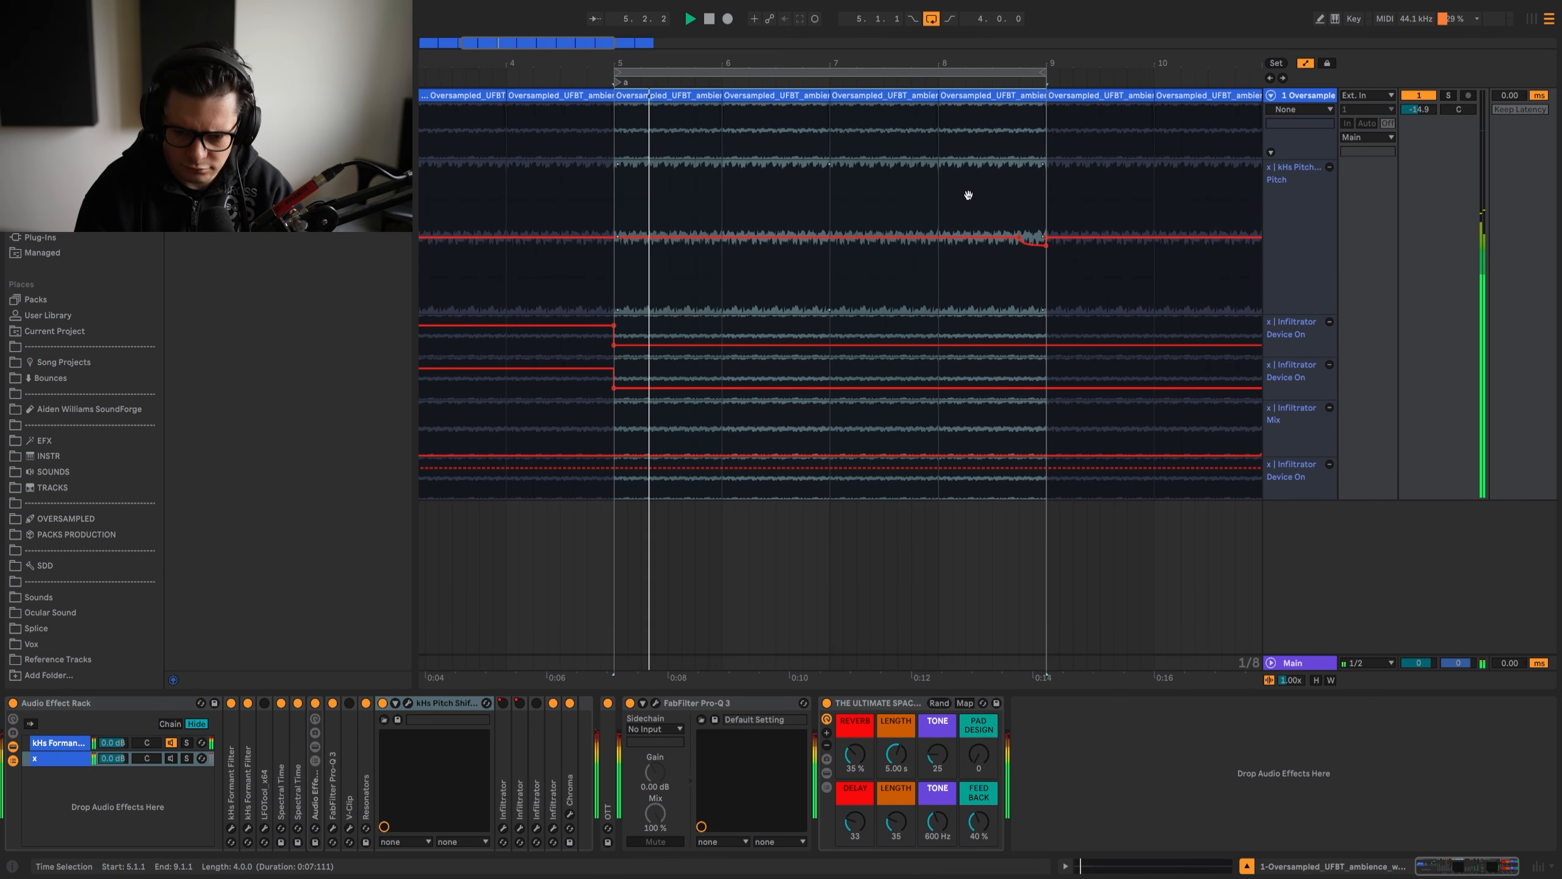
Step: Lower the kHs Pitch Shifter's pitch automation at bar 5, curve it back up to normal, and play the loop
{"action": "left_click", "coordinate": [916, 181]}
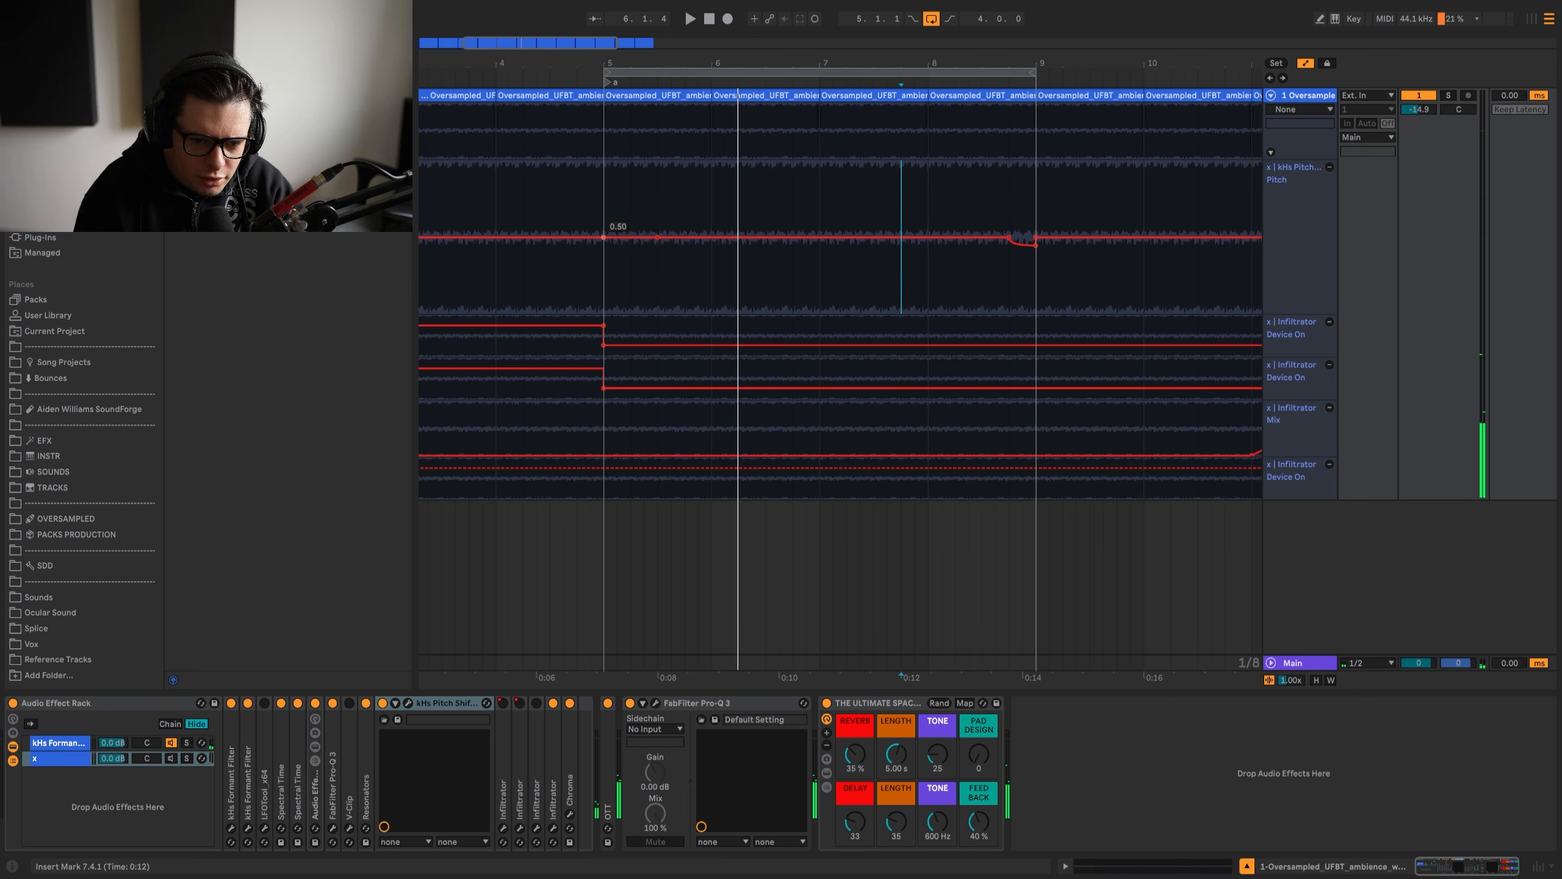
{"action": "right_click", "coordinate": [605, 253]}
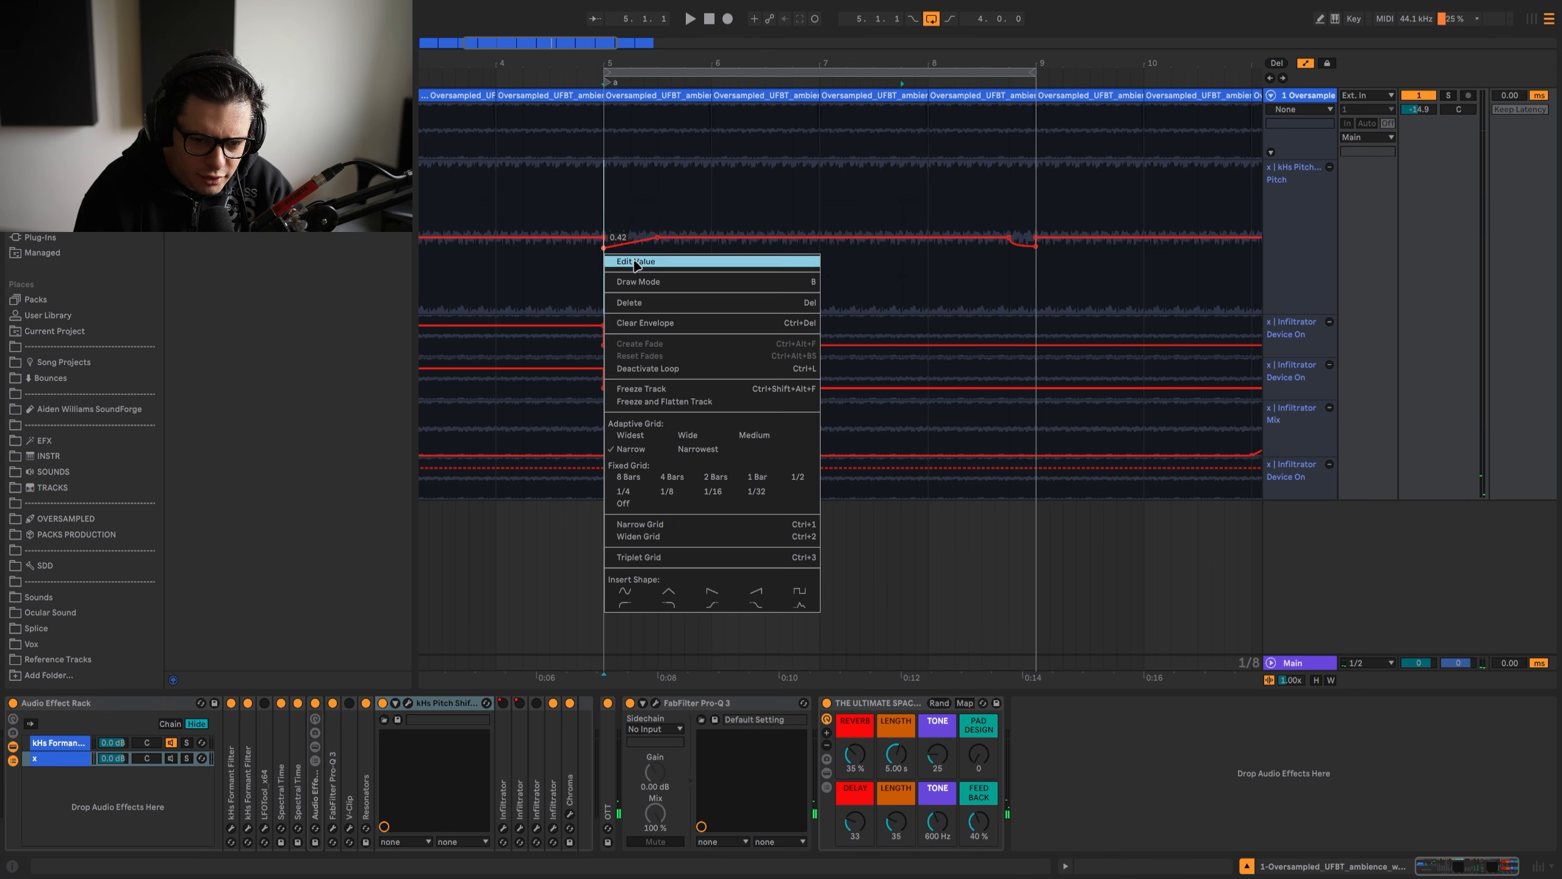
{"action": "left_click", "coordinate": [634, 264]}
{"action": "left_click", "coordinate": [694, 290]}
{"action": "left_click", "coordinate": [604, 203]}
{"action": "key", "text": "space"}
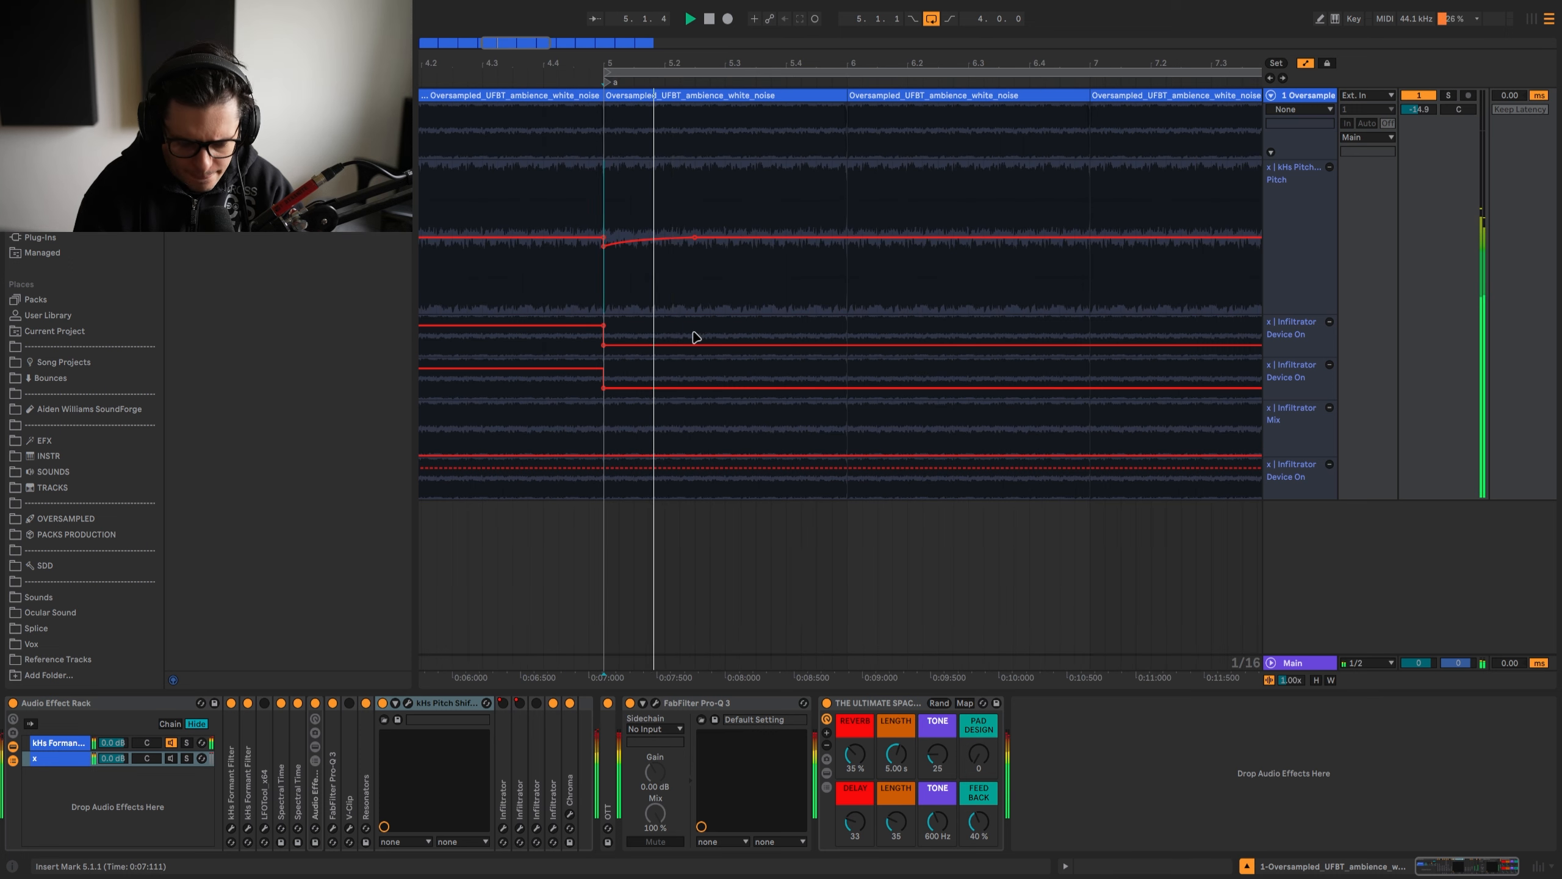
{"action": "scroll", "coordinate": [602, 277], "scroll_direction": "down", "scroll_amount": 4}
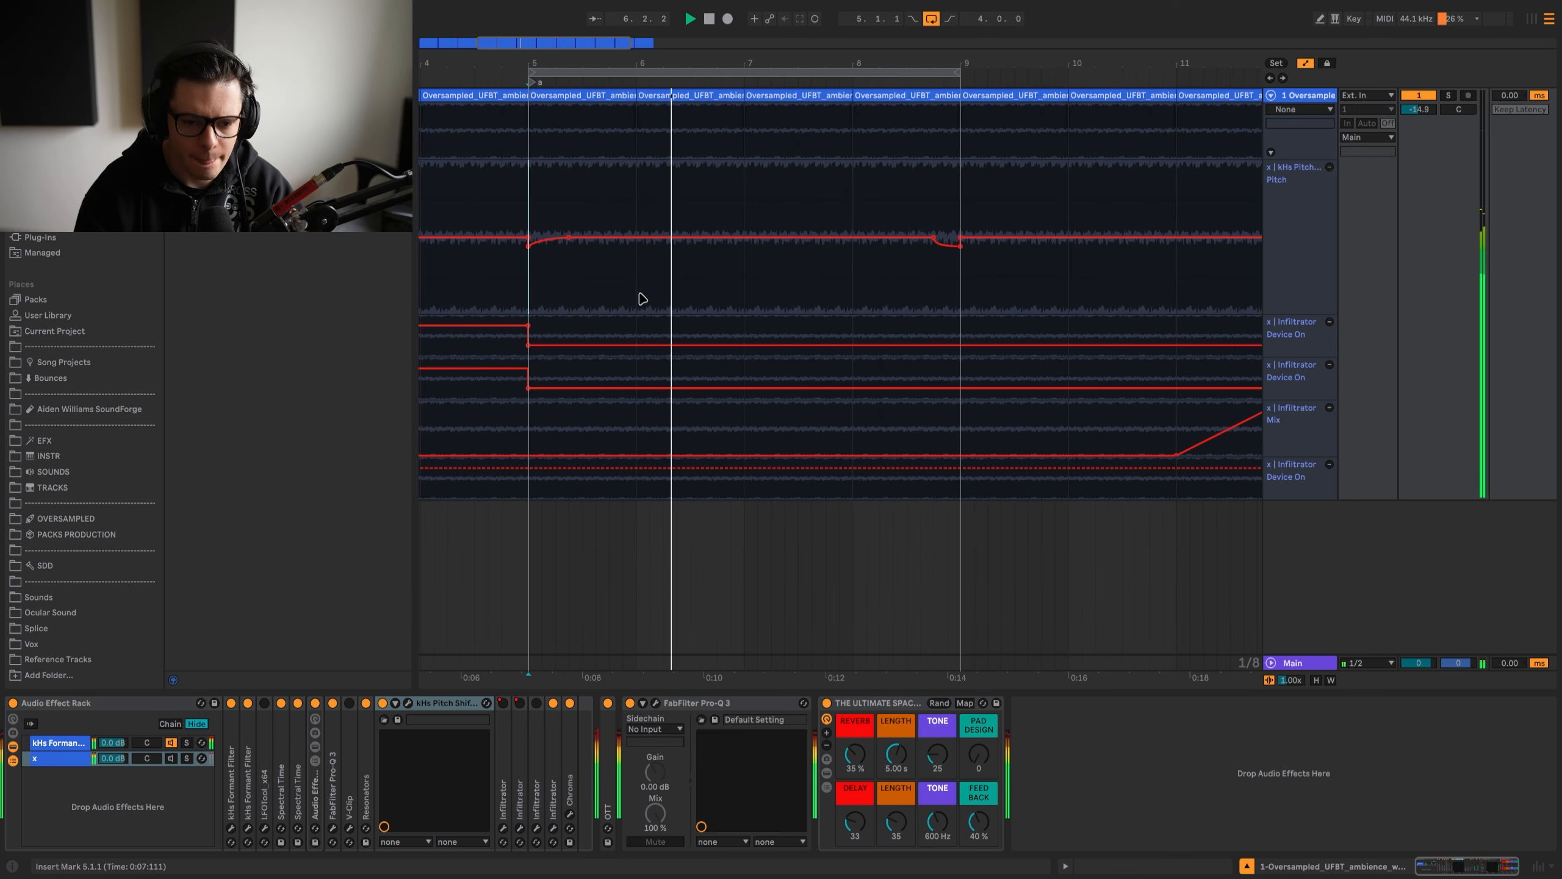
Step: Copy the pitch automation dip before bar 9 and paste it at 6.4.1, just before bar 7
{"action": "scroll", "coordinate": [641, 301], "scroll_direction": "up", "scroll_amount": 1}
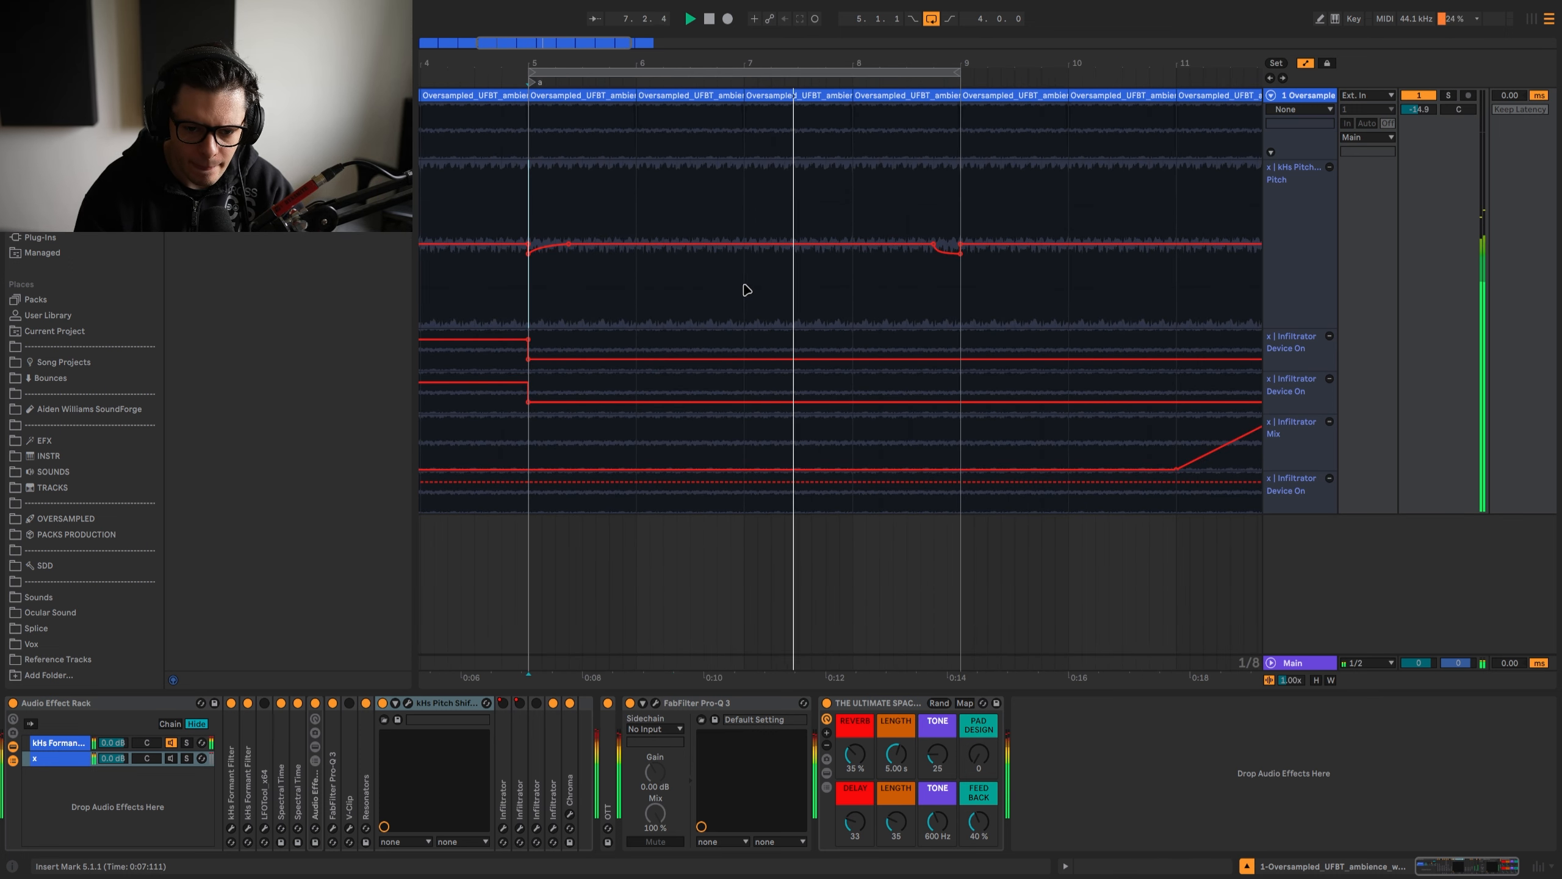
{"action": "left_click_drag", "start_coordinate": [941, 289], "coordinate": [957, 295]}
{"action": "left_click", "coordinate": [717, 280]}
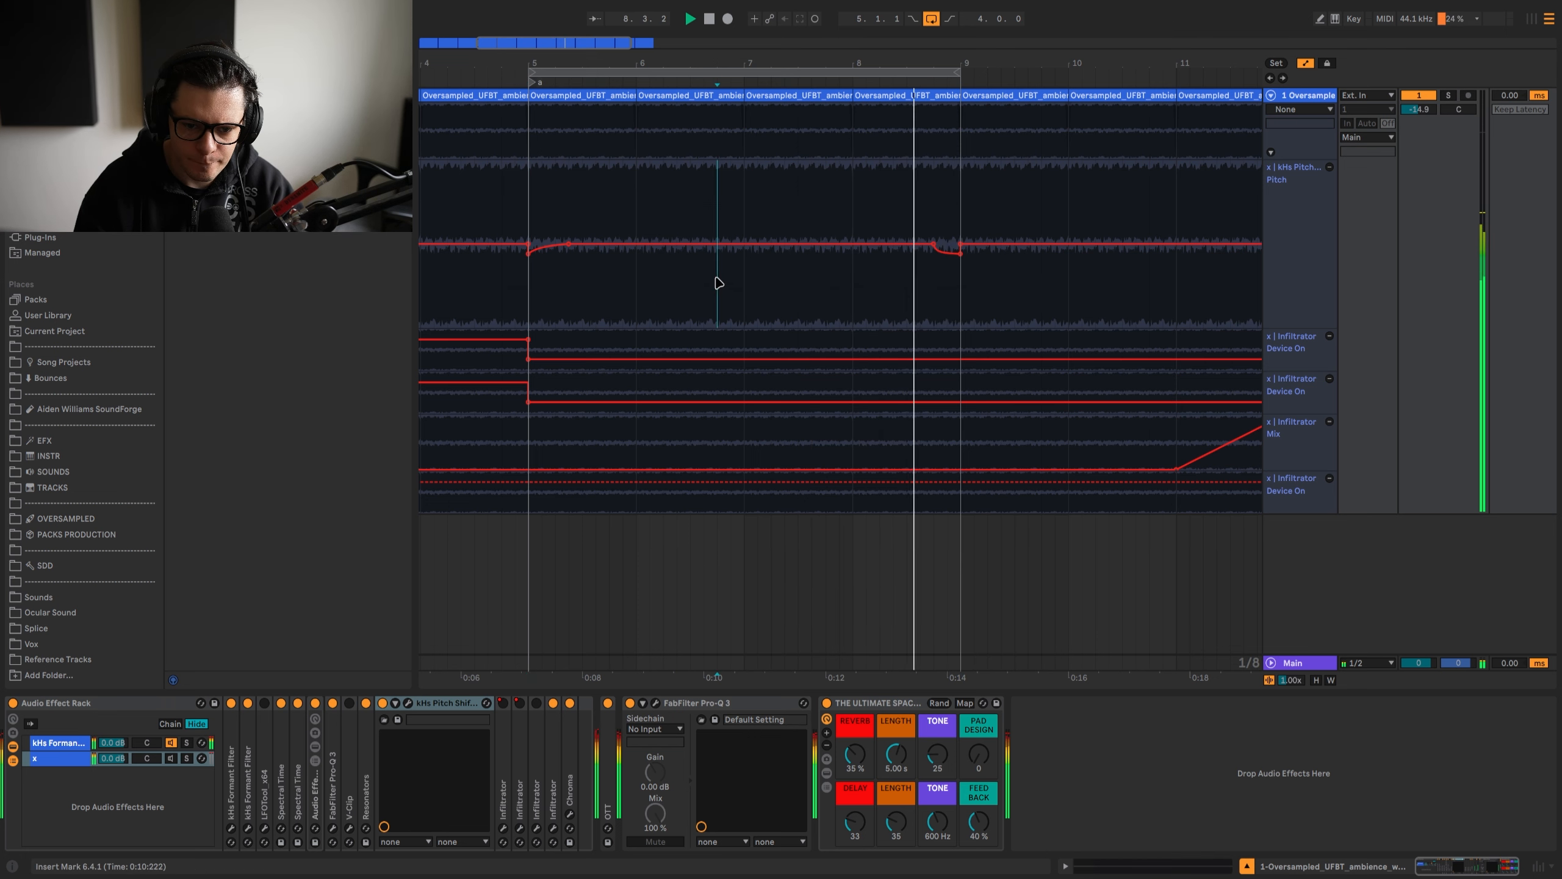
{"action": "key", "text": "ctrl+v"}
{"action": "scroll", "coordinate": [718, 310], "scroll_direction": "up", "scroll_amount": 3}
{"action": "left_click", "coordinate": [720, 280]}
{"action": "key", "text": "space"}
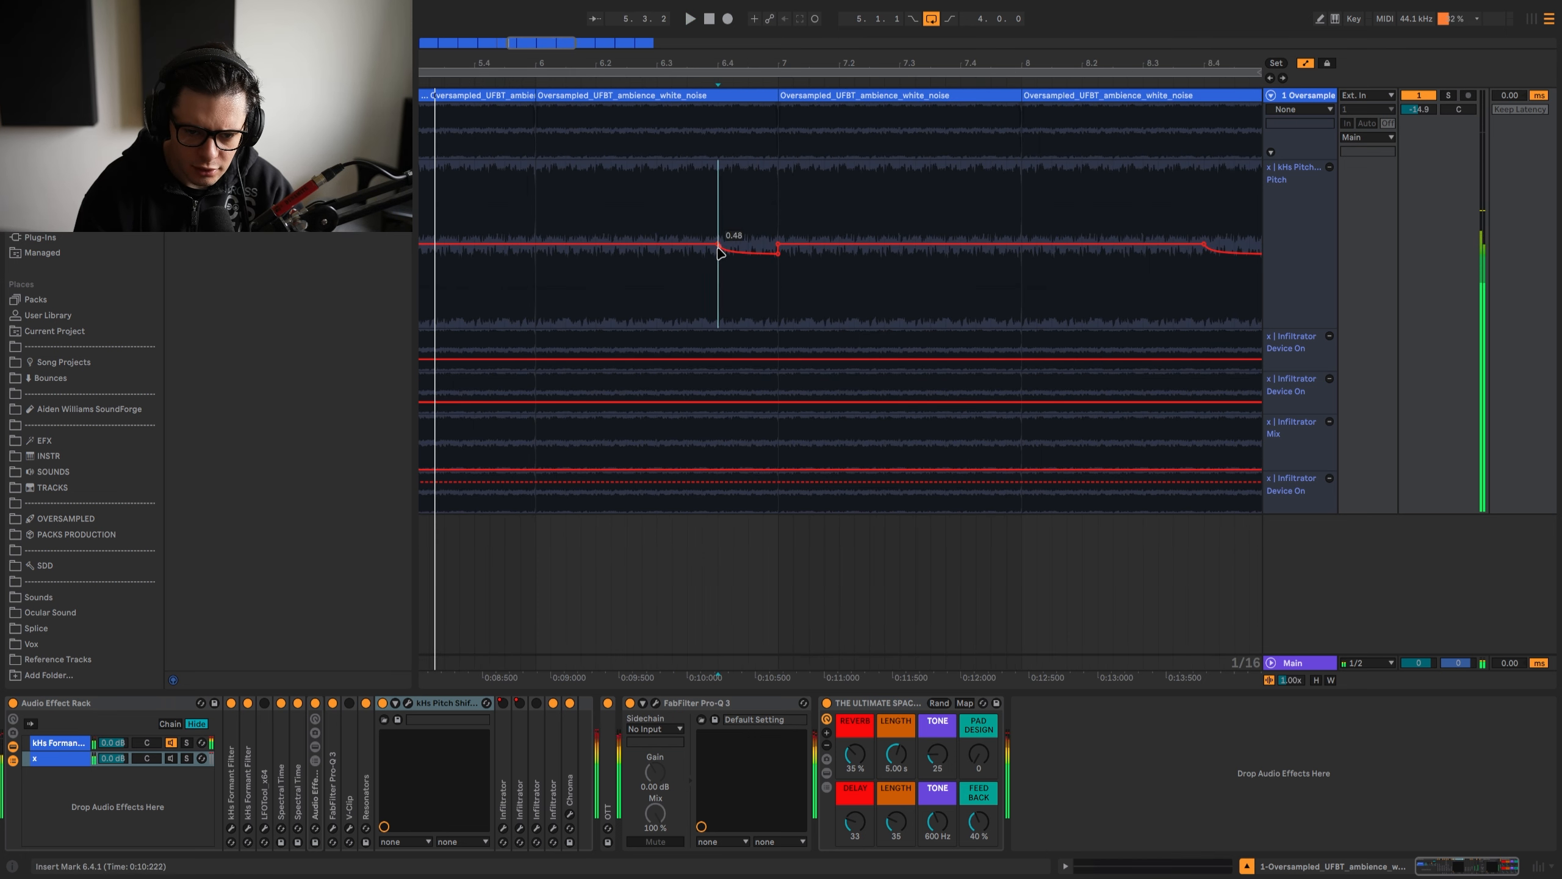
Step: Shorten the pitch dip before bar 7, curve the pitch gradually back up after the bar line, and play it back
{"action": "scroll", "coordinate": [749, 249], "scroll_direction": "down", "scroll_amount": 5}
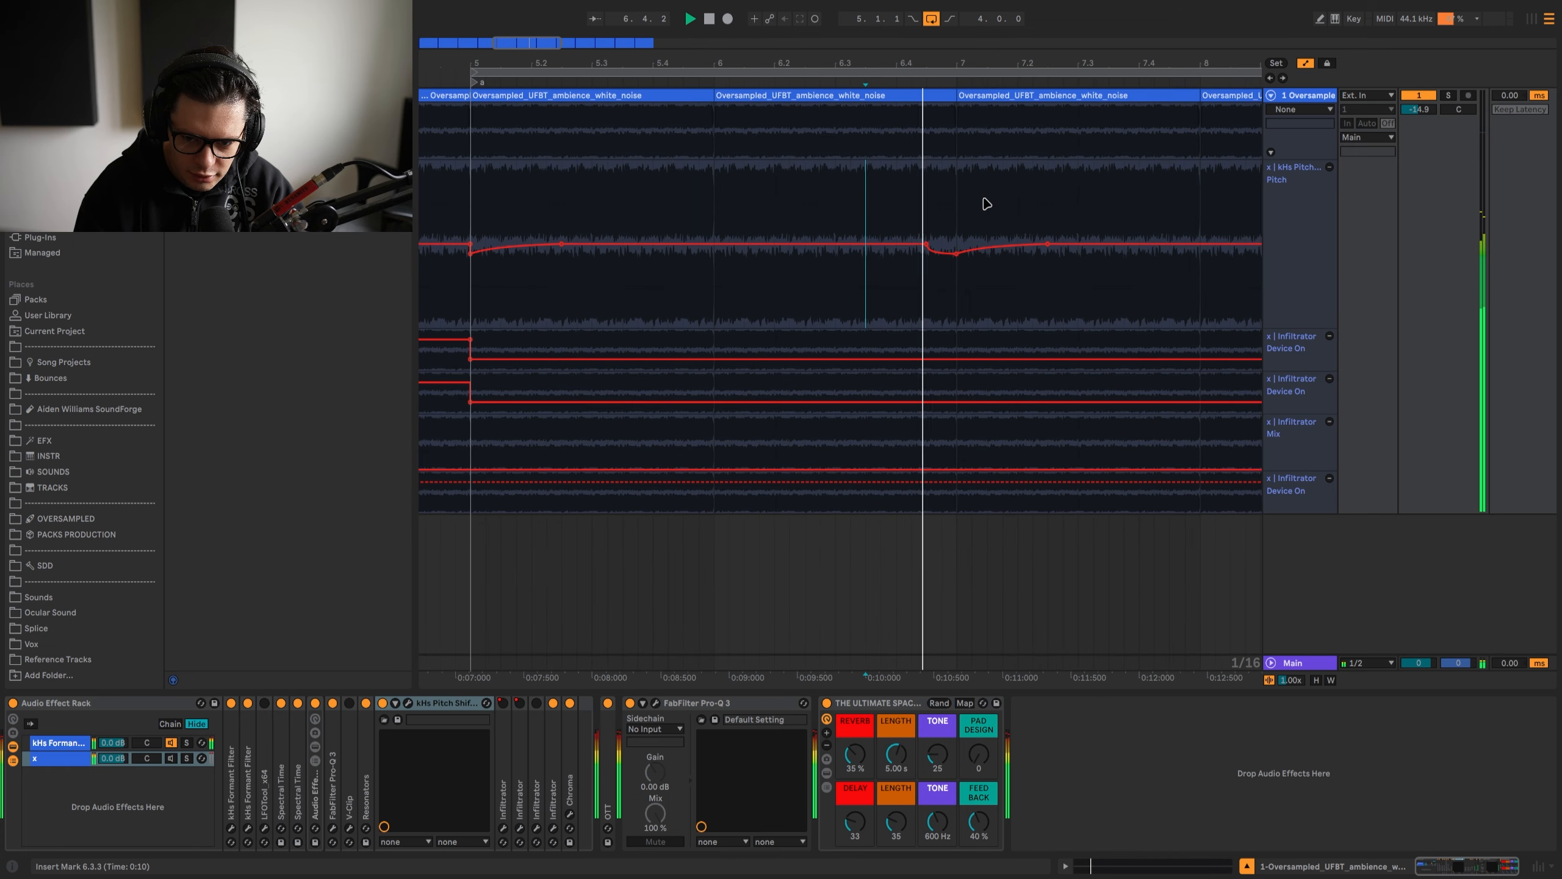
{"action": "left_click_drag", "start_coordinate": [984, 202], "coordinate": [827, 205]}
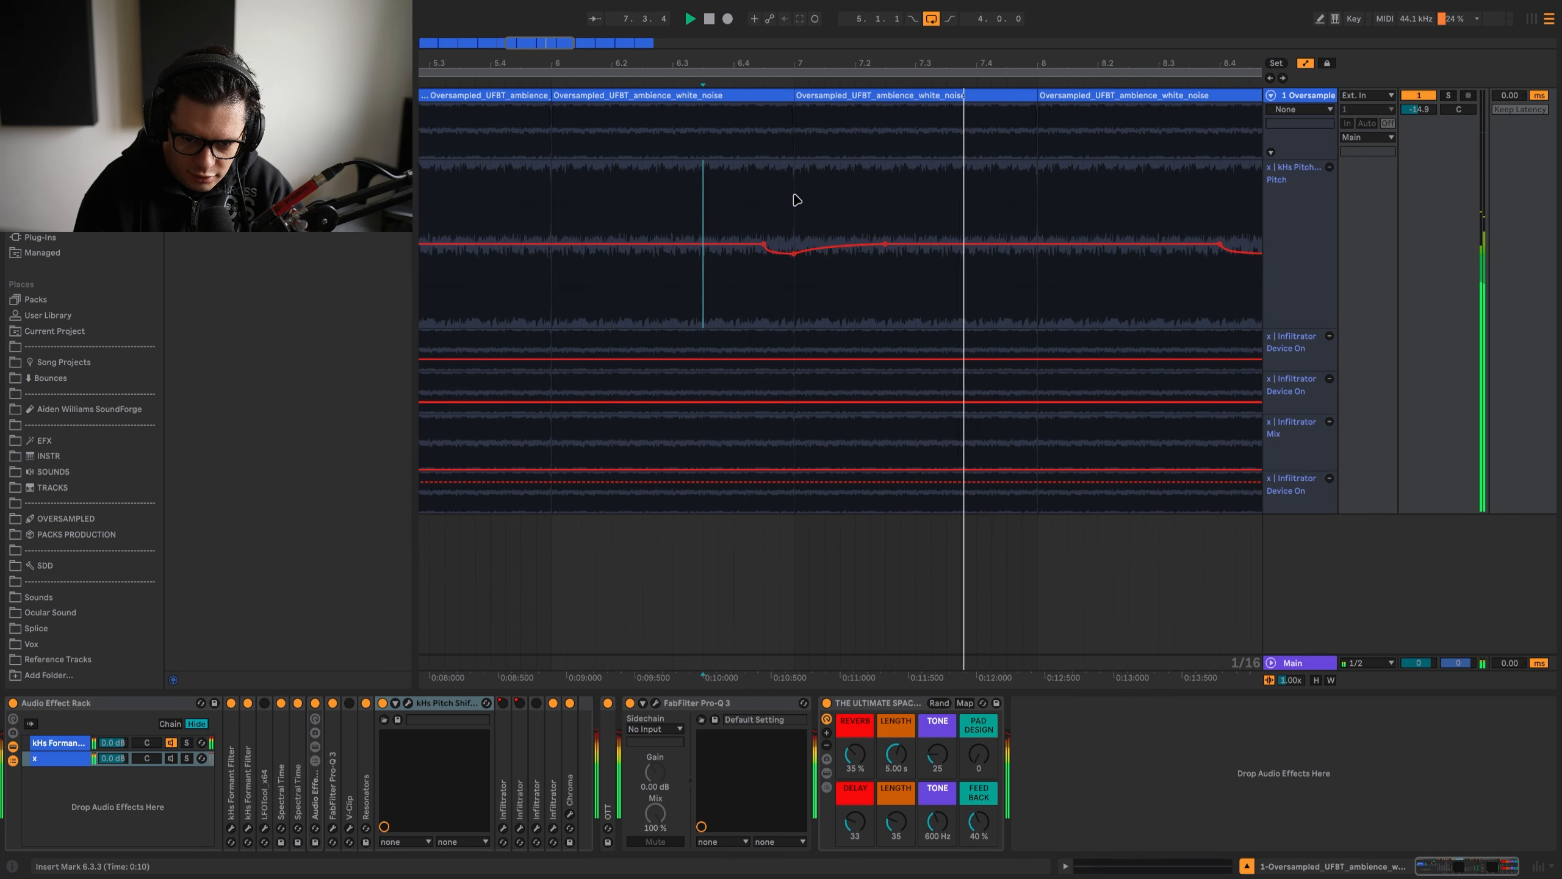
{"action": "left_click", "coordinate": [795, 200]}
{"action": "scroll", "coordinate": [795, 200], "scroll_direction": "down", "scroll_amount": 3}
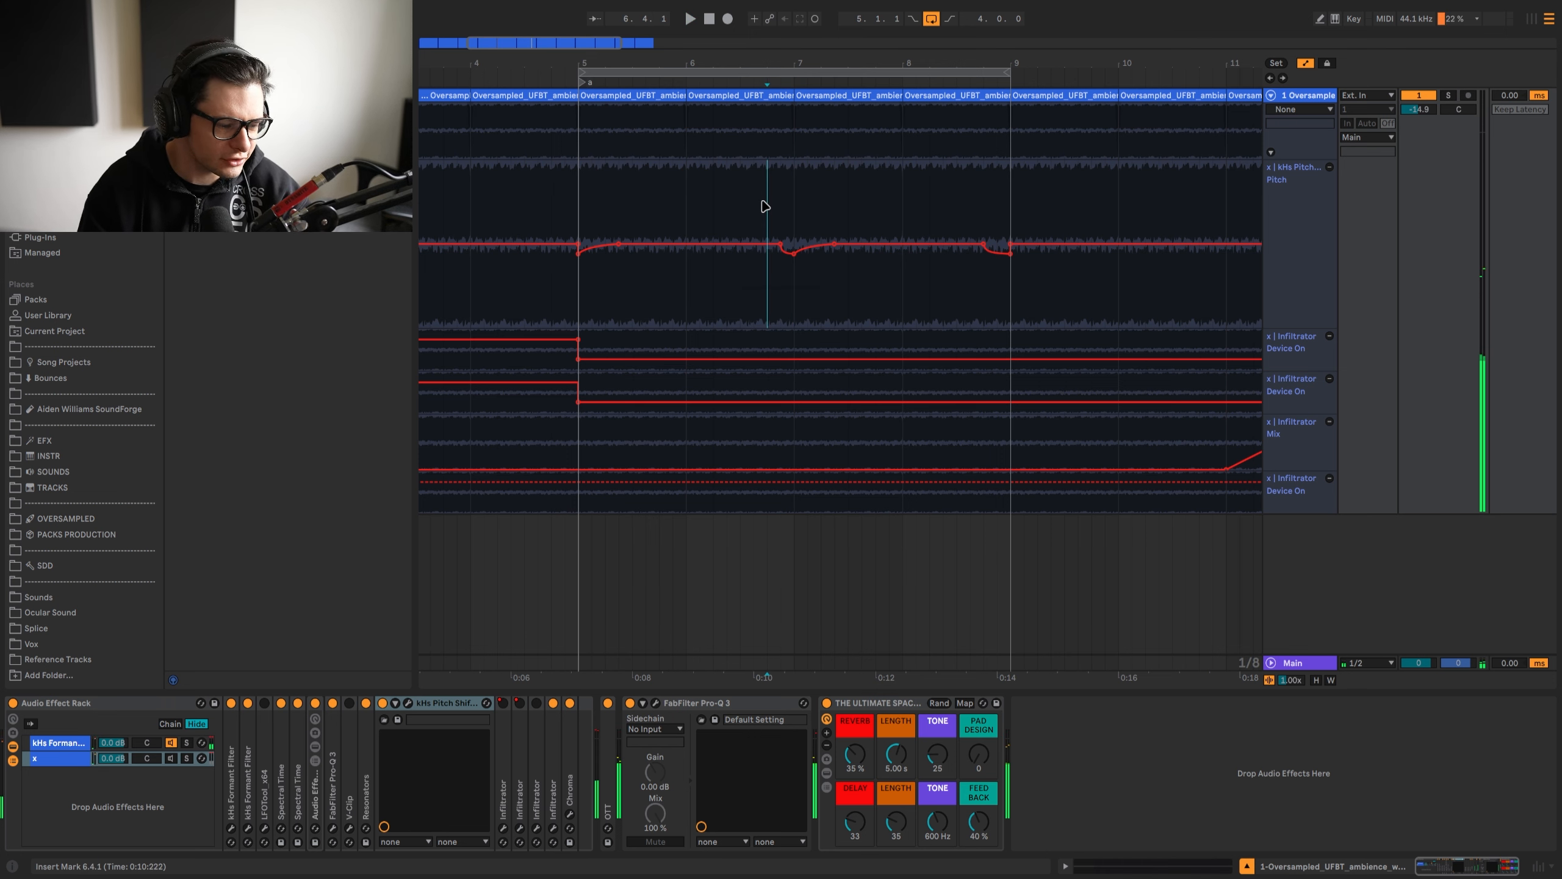
Step: Select the kHs Pitch Shifter's pitch automation from 6.4.3 to 7.1.1, just before bar 7
{"action": "scroll", "coordinate": [781, 219], "scroll_direction": "up", "scroll_amount": 5}
{"action": "left_click", "coordinate": [781, 218]}
{"action": "scroll", "coordinate": [852, 217], "scroll_direction": "down", "scroll_amount": 5}
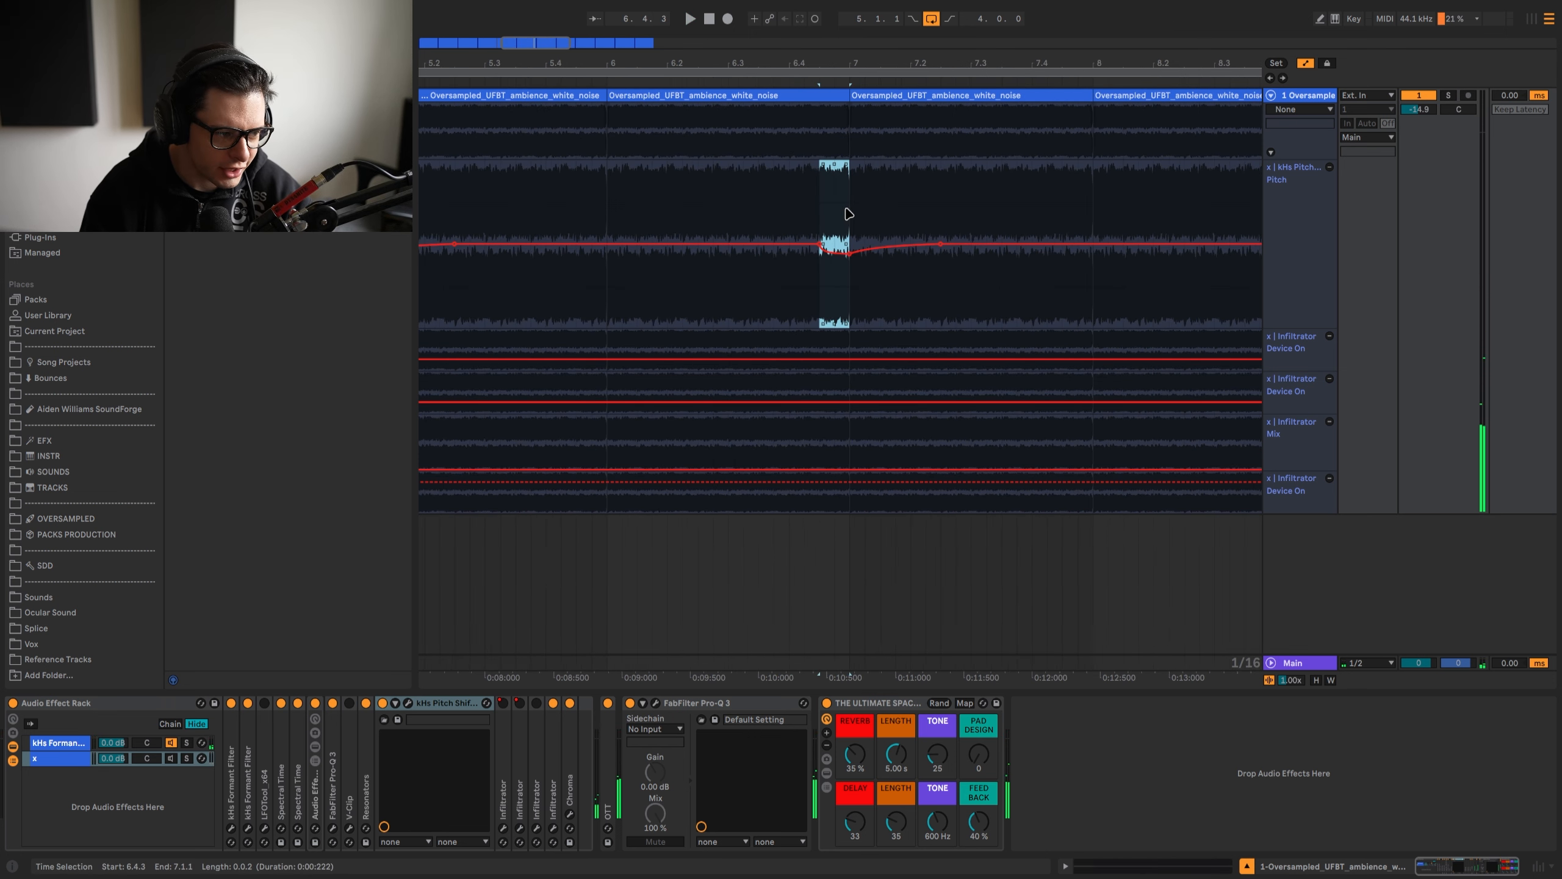
{"action": "left_click", "coordinate": [848, 214]}
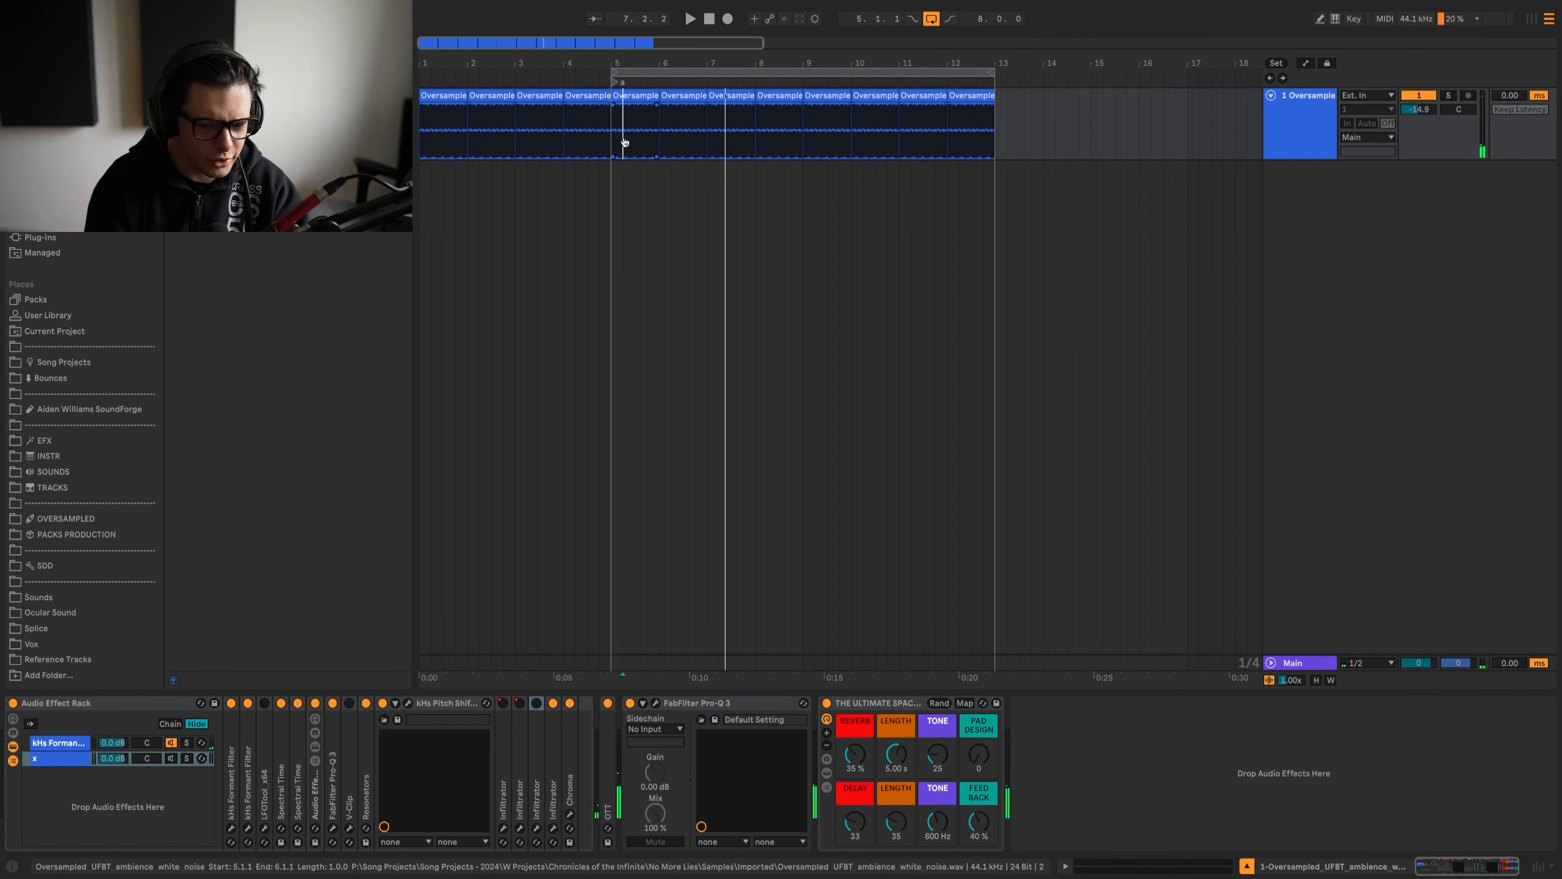
Step: Insert a MIDI track below the noise track and assign it a pink colour
{"action": "key", "text": "ctrl+shift+t"}
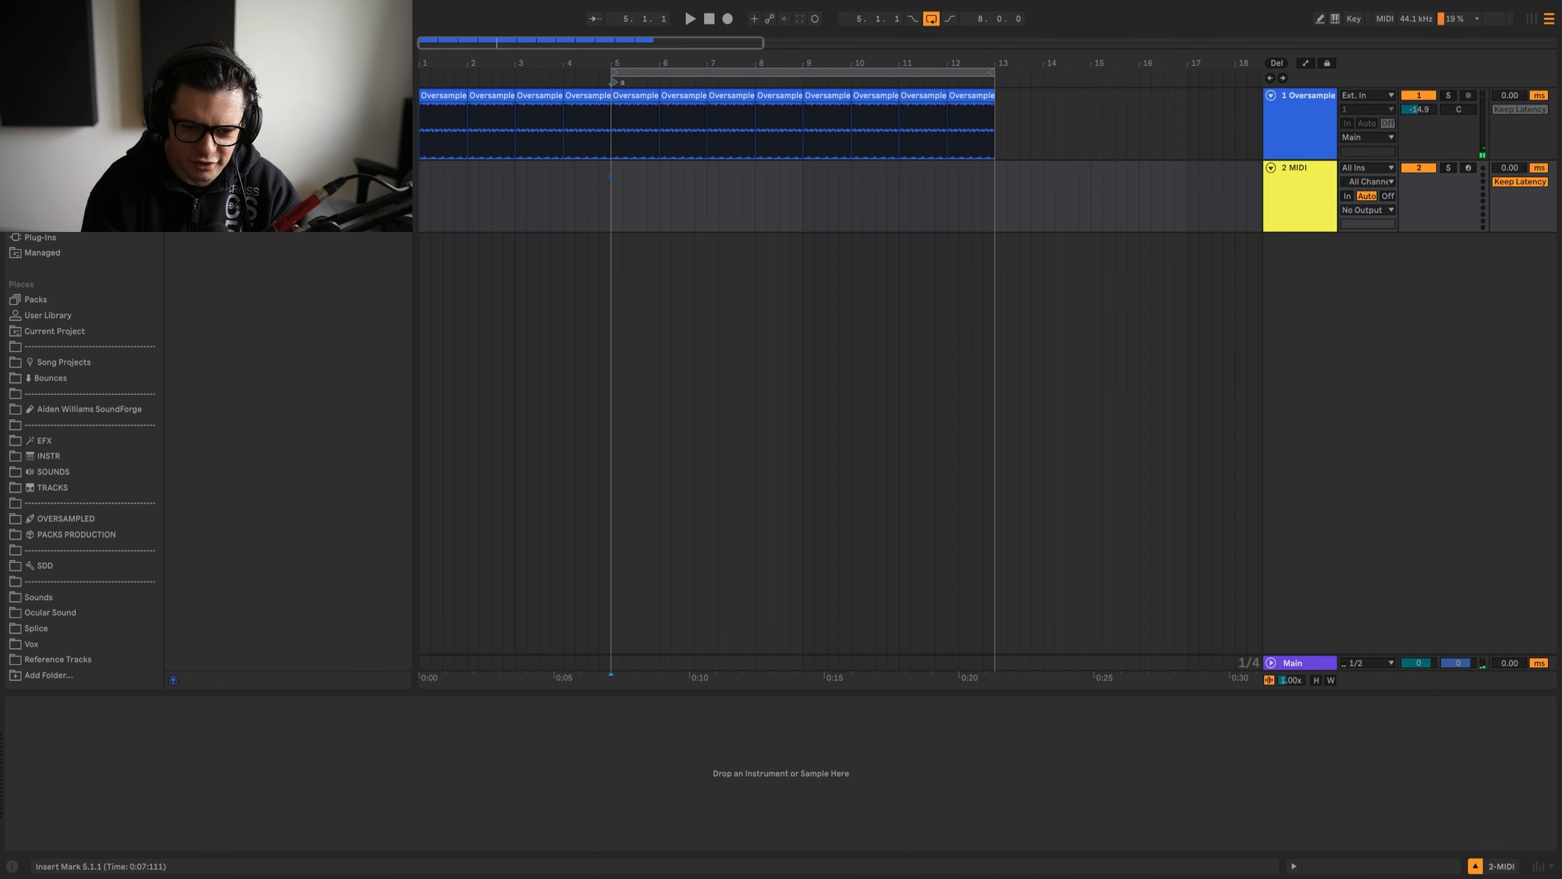
{"action": "right_click", "coordinate": [1308, 186]}
{"action": "left_click", "coordinate": [1317, 461]}
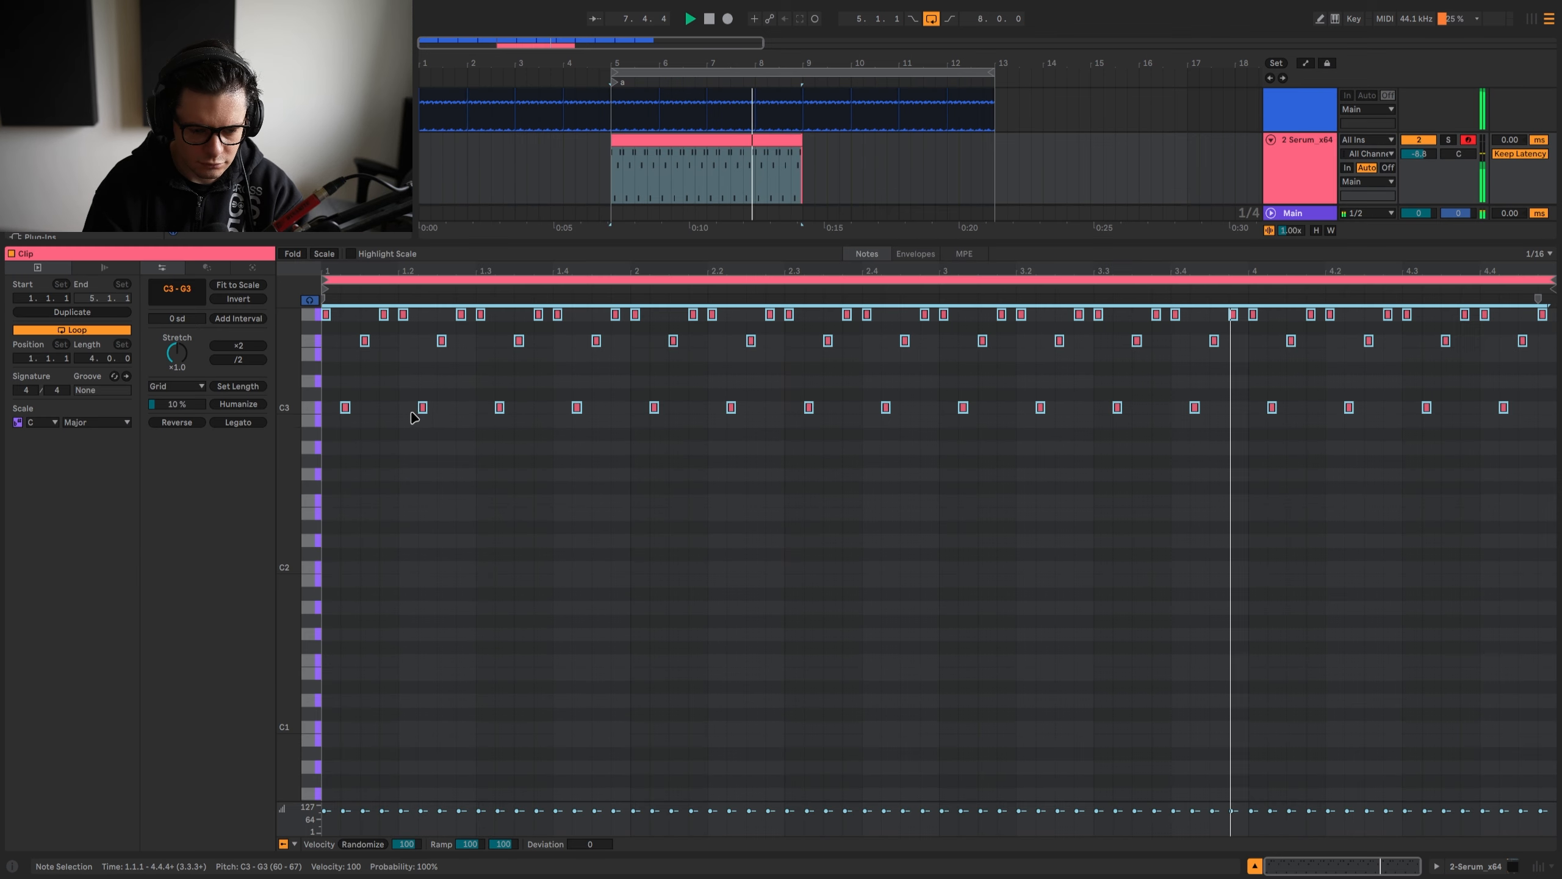
Step: Show the Serum track's devices, open its MORPH VST and bring up the algorithm choices
{"action": "key", "text": "shift+Tab"}
{"action": "key", "text": "shift+Tab"}
{"action": "scroll", "coordinate": [511, 523], "scroll_direction": "up", "scroll_amount": 4}
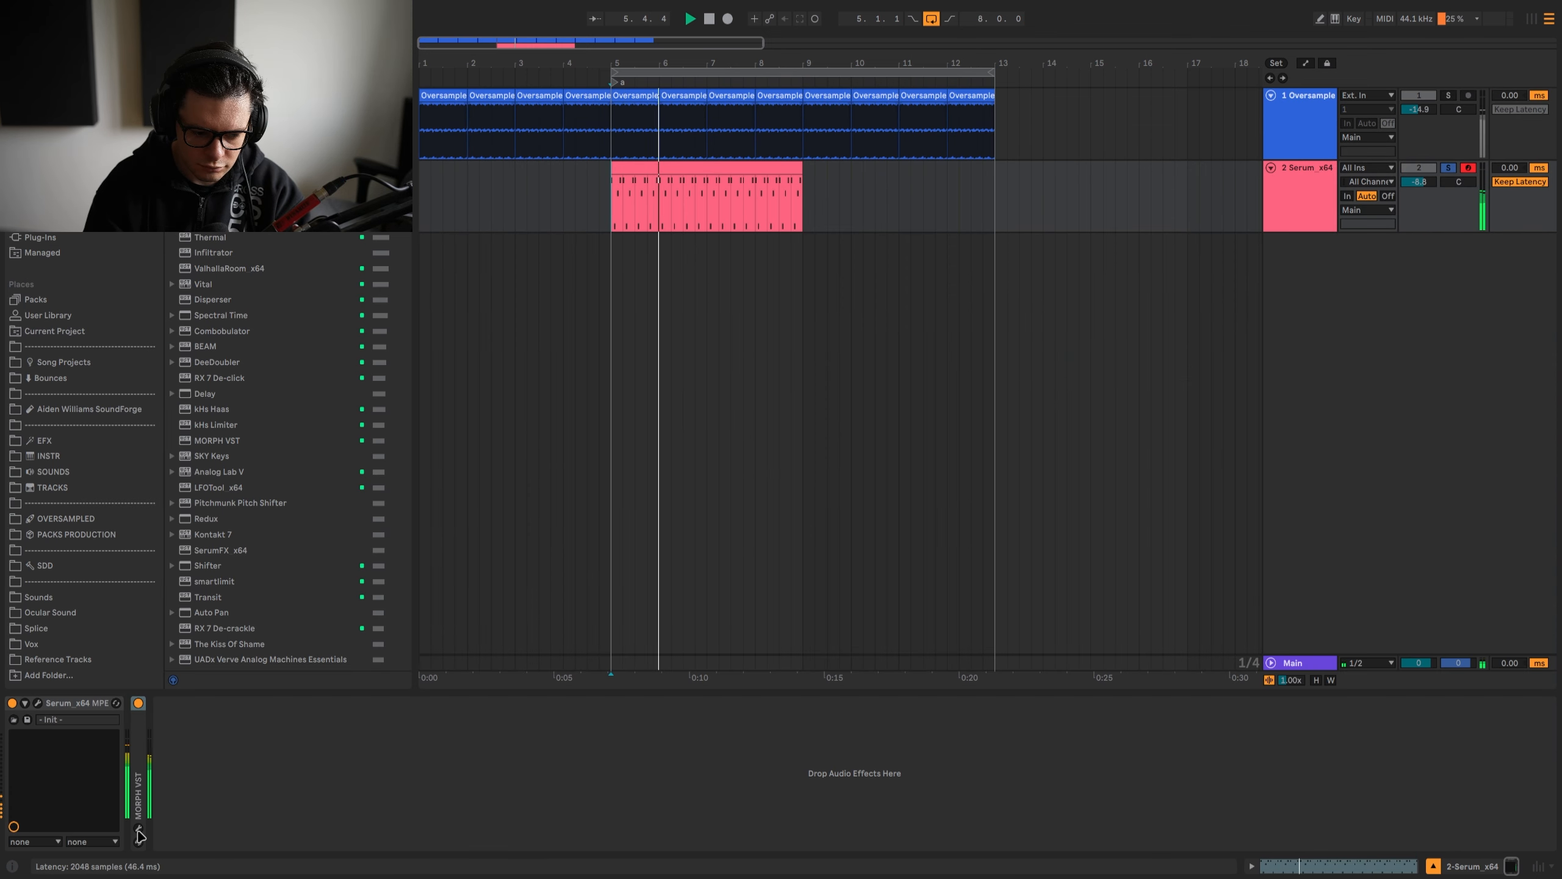
{"action": "left_click", "coordinate": [138, 830]}
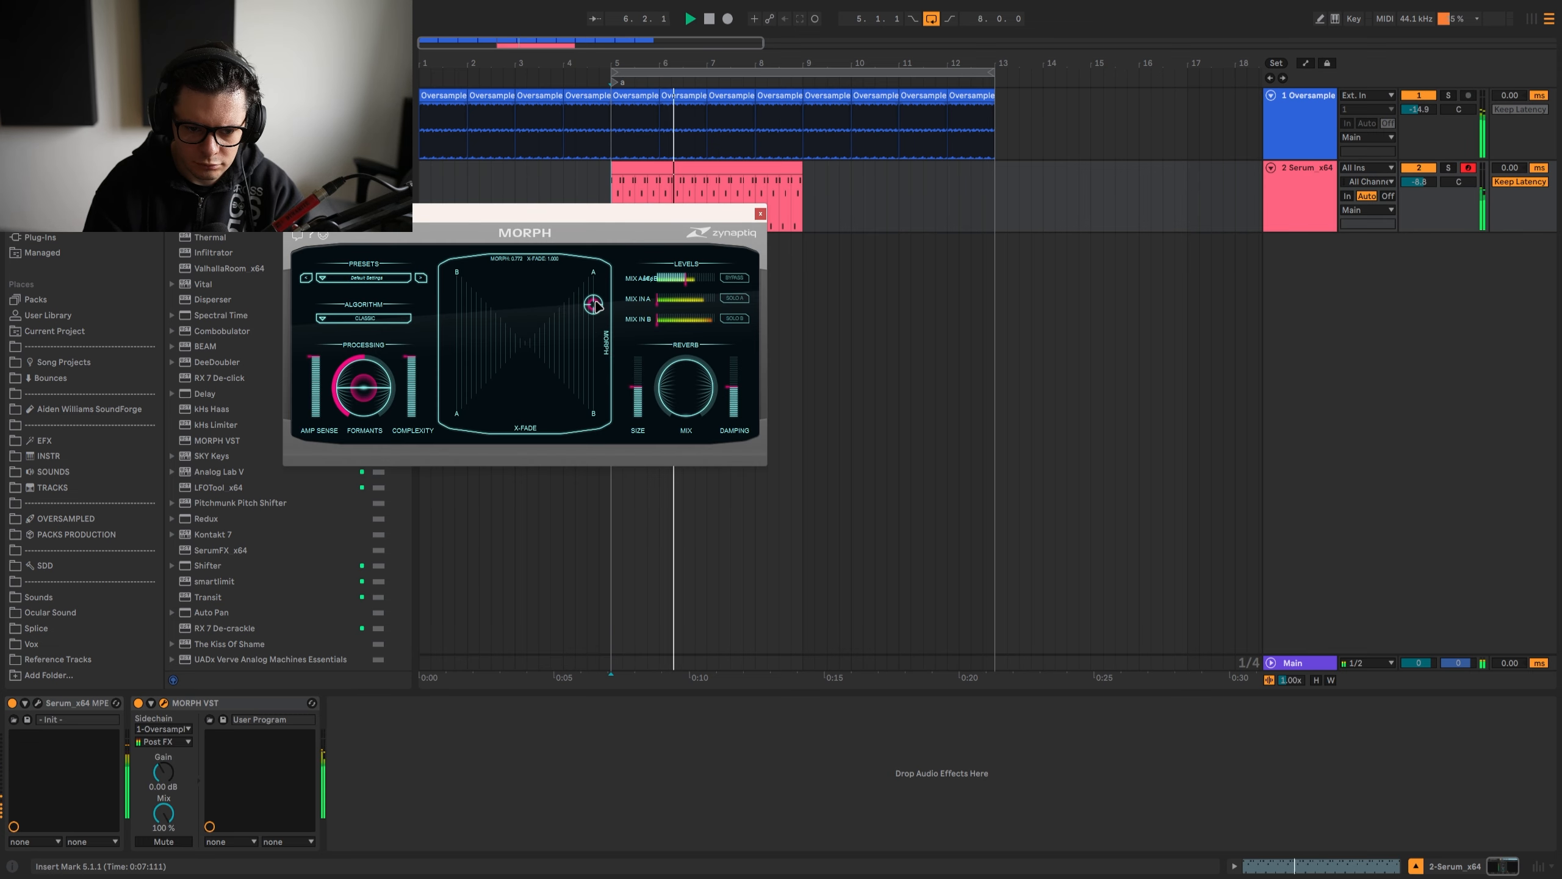
{"action": "left_click", "coordinate": [364, 317]}
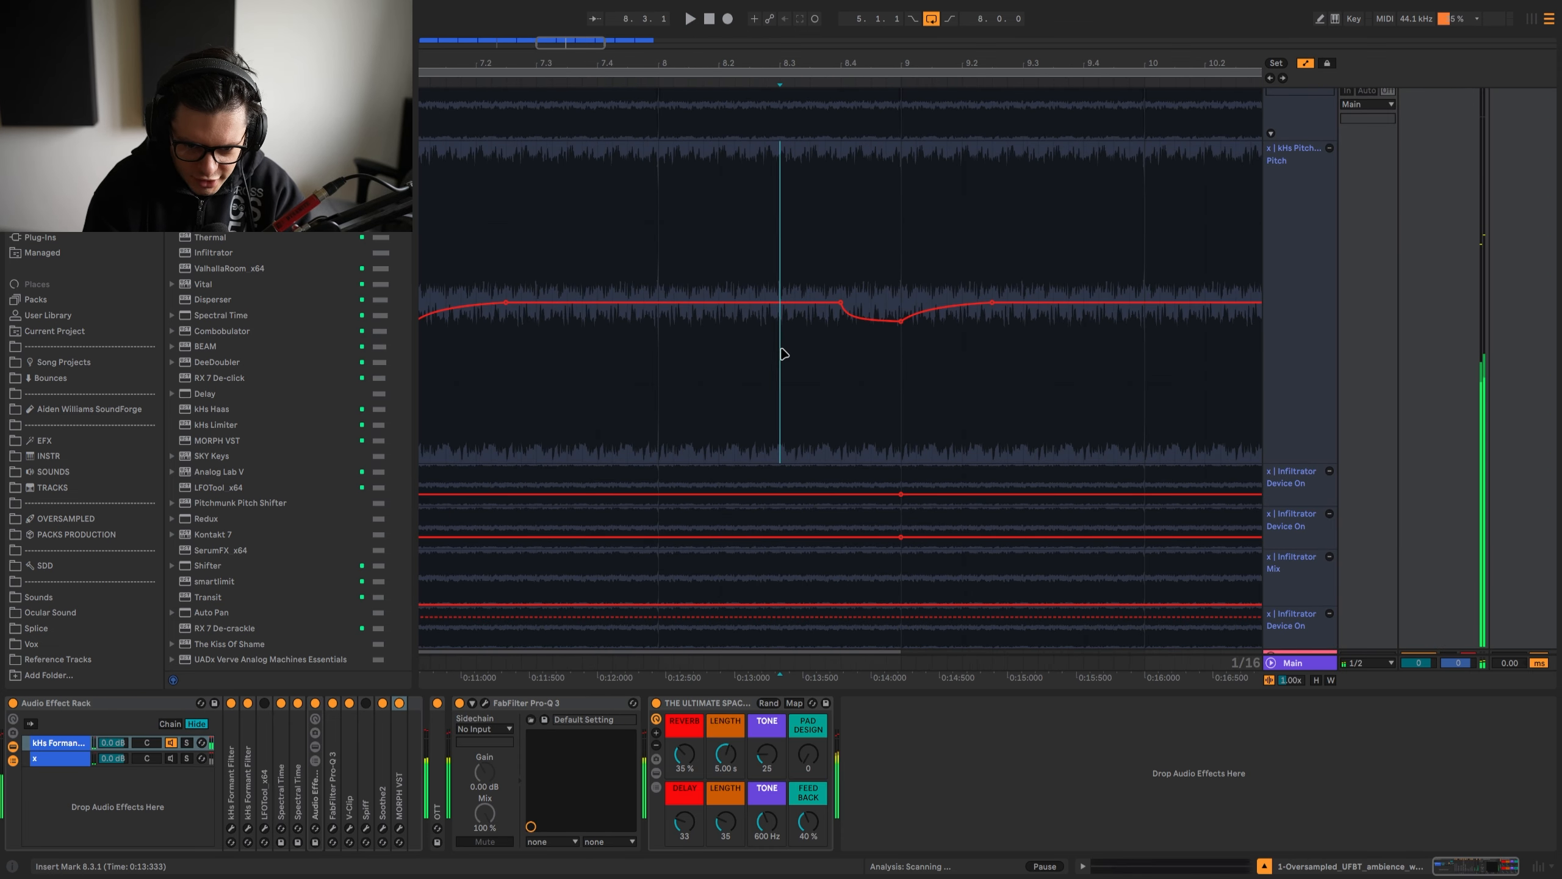
Step: Try raising the kHs Pitch Shifter's pitch automation between 8.3.2 and 8.4.1, and play it from bar 8
{"action": "left_click_drag", "start_coordinate": [798, 316], "coordinate": [822, 316]}
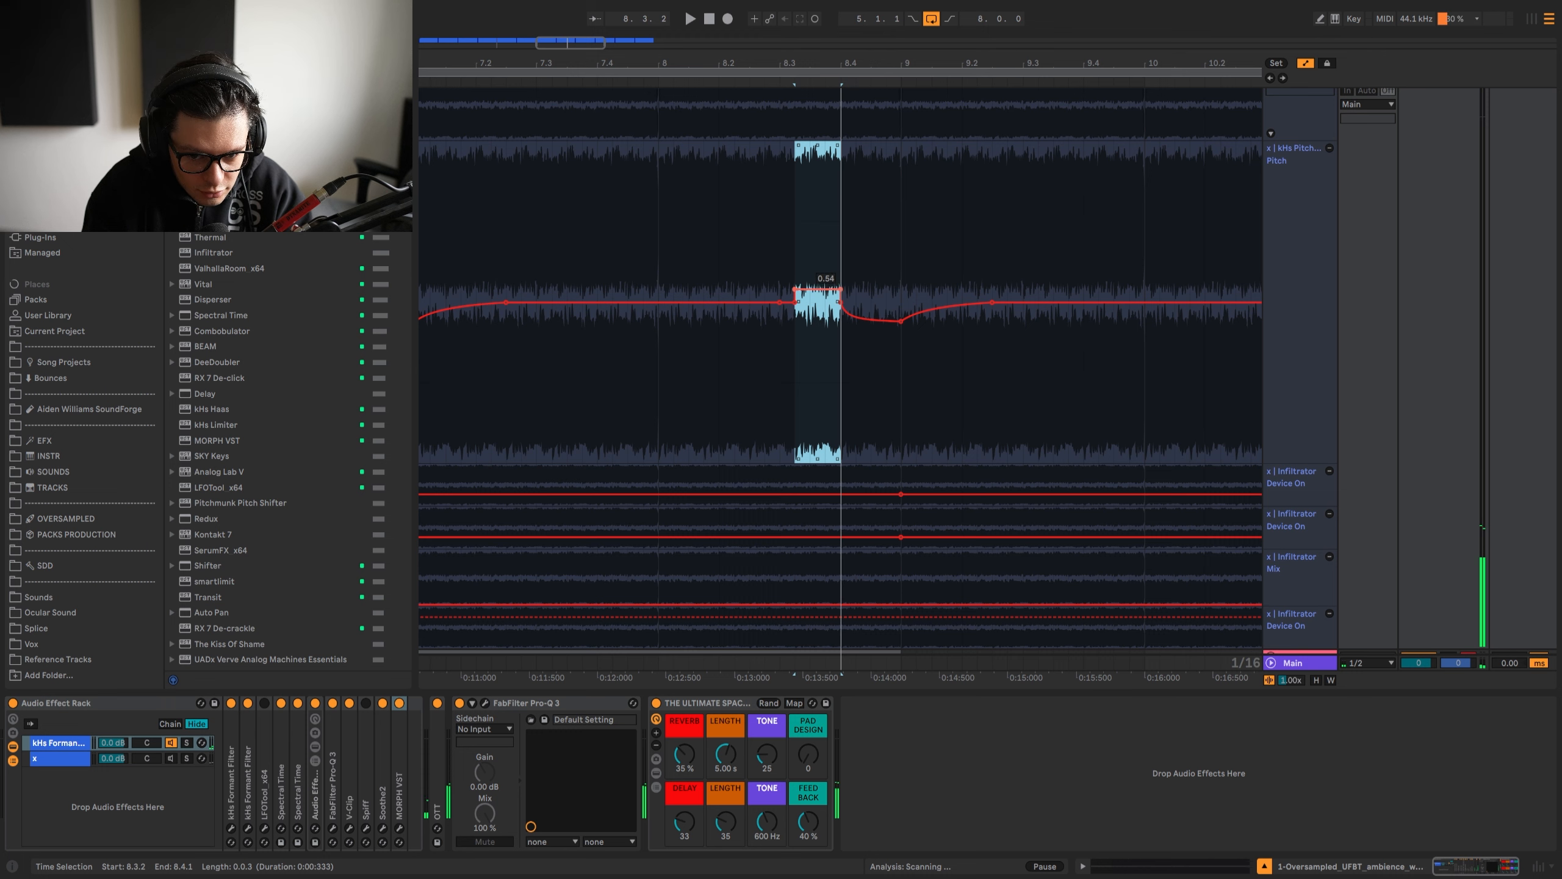
{"action": "left_click", "coordinate": [795, 309]}
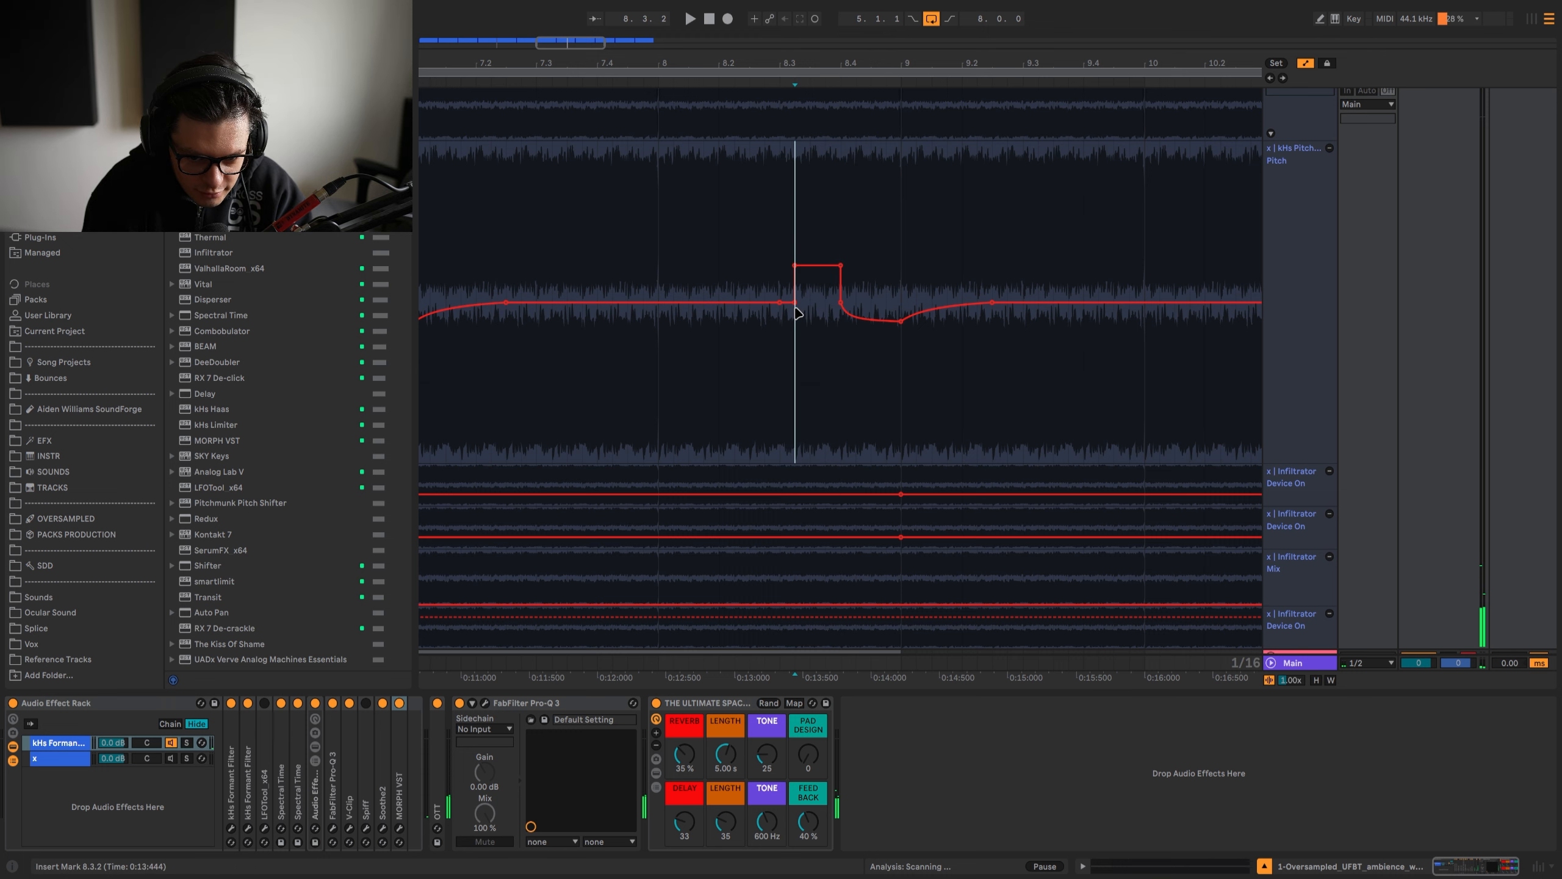
{"action": "left_click", "coordinate": [662, 244]}
{"action": "key", "text": "space"}
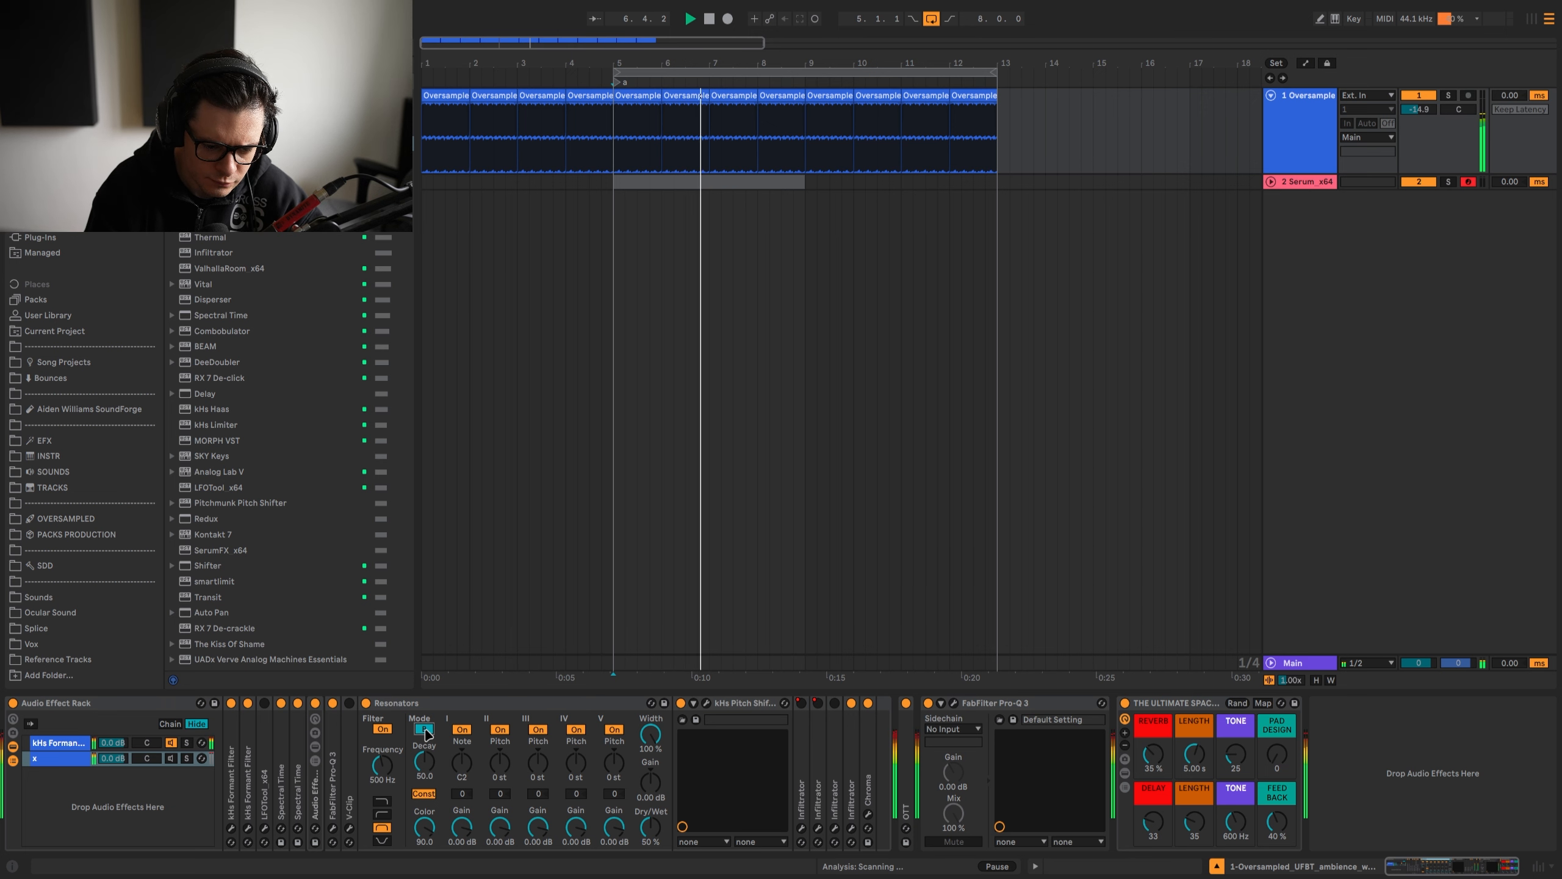
Step: Stop playback, switch the Resonators to mode A, and duplicate the noise track section from bar 5 to bar 13
{"action": "key", "text": "space"}
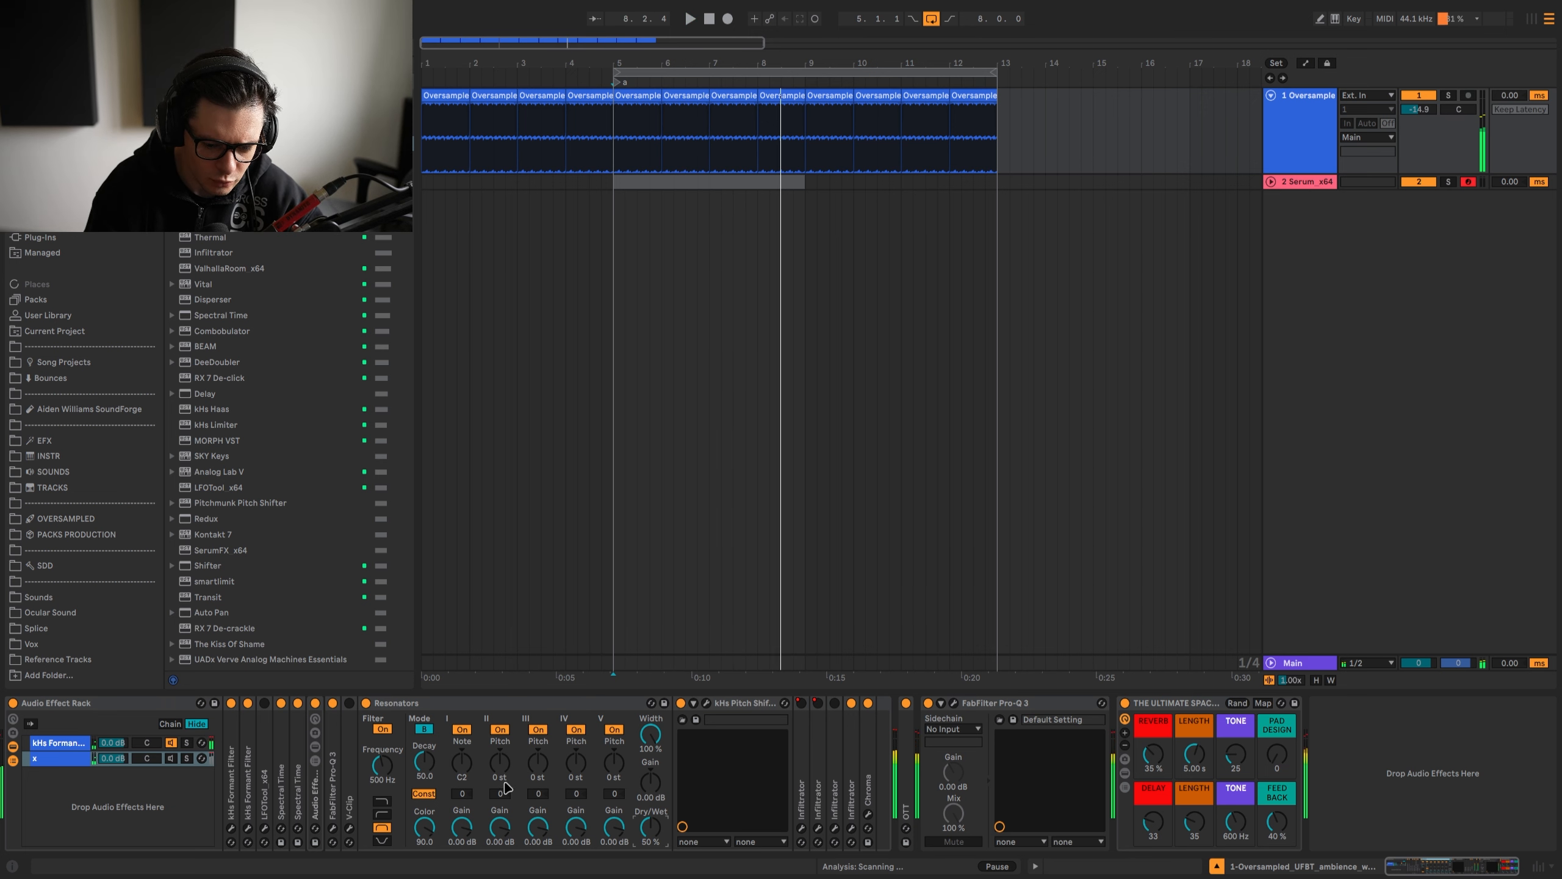
{"action": "left_click", "coordinate": [426, 730]}
{"action": "left_click_drag", "start_coordinate": [613, 144], "coordinate": [1003, 144]}
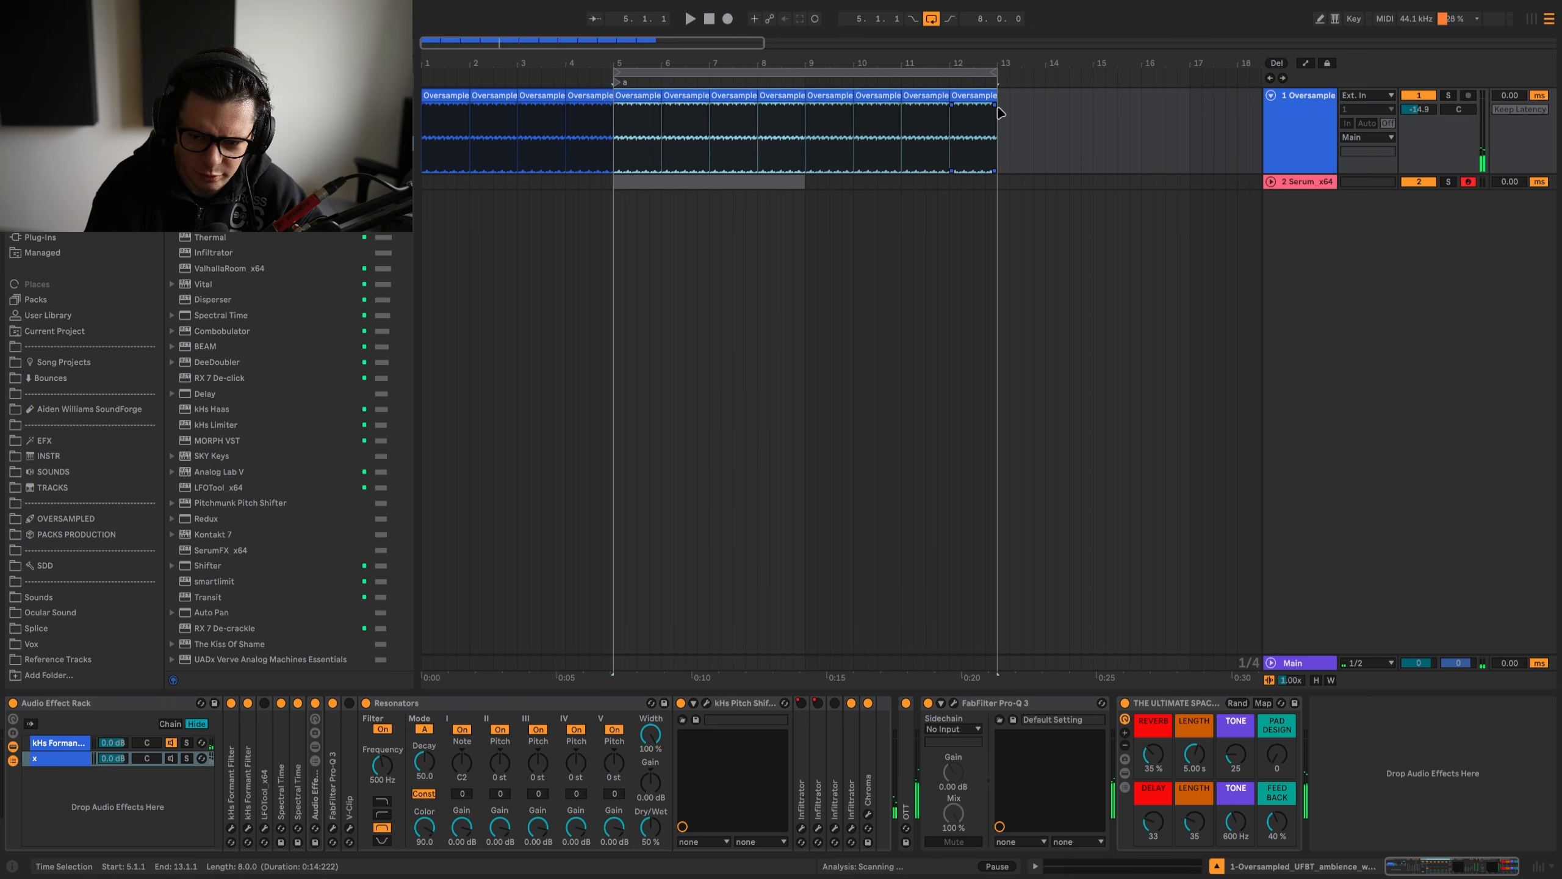
{"action": "key", "text": "ctrl+d"}
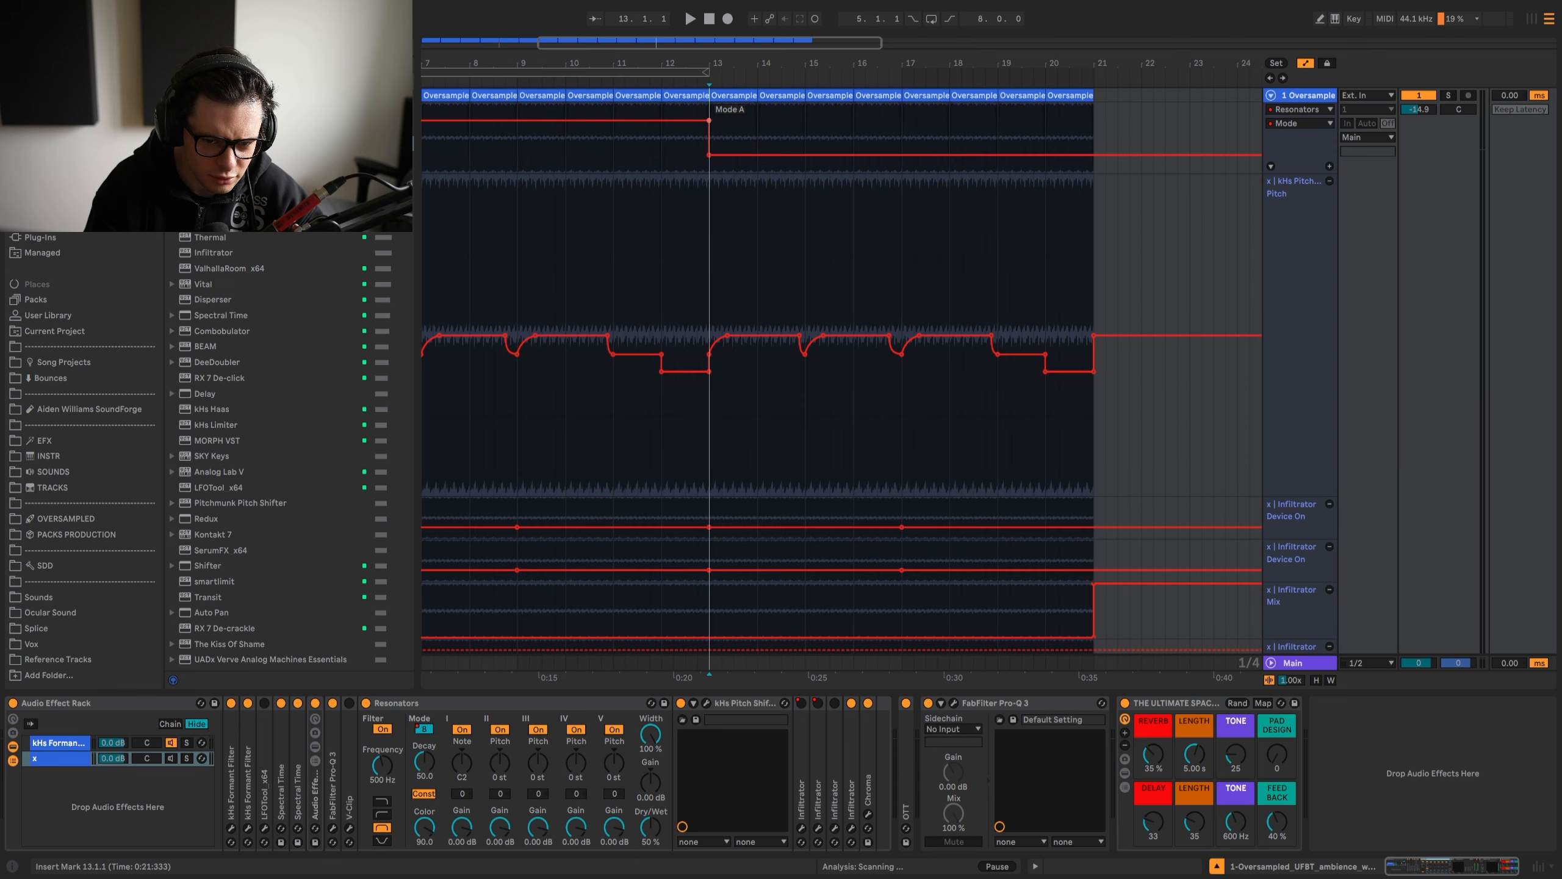
Step: Give the Resonators Mode automation its own lane and play from just before bar 13
{"action": "left_click", "coordinate": [1329, 166]}
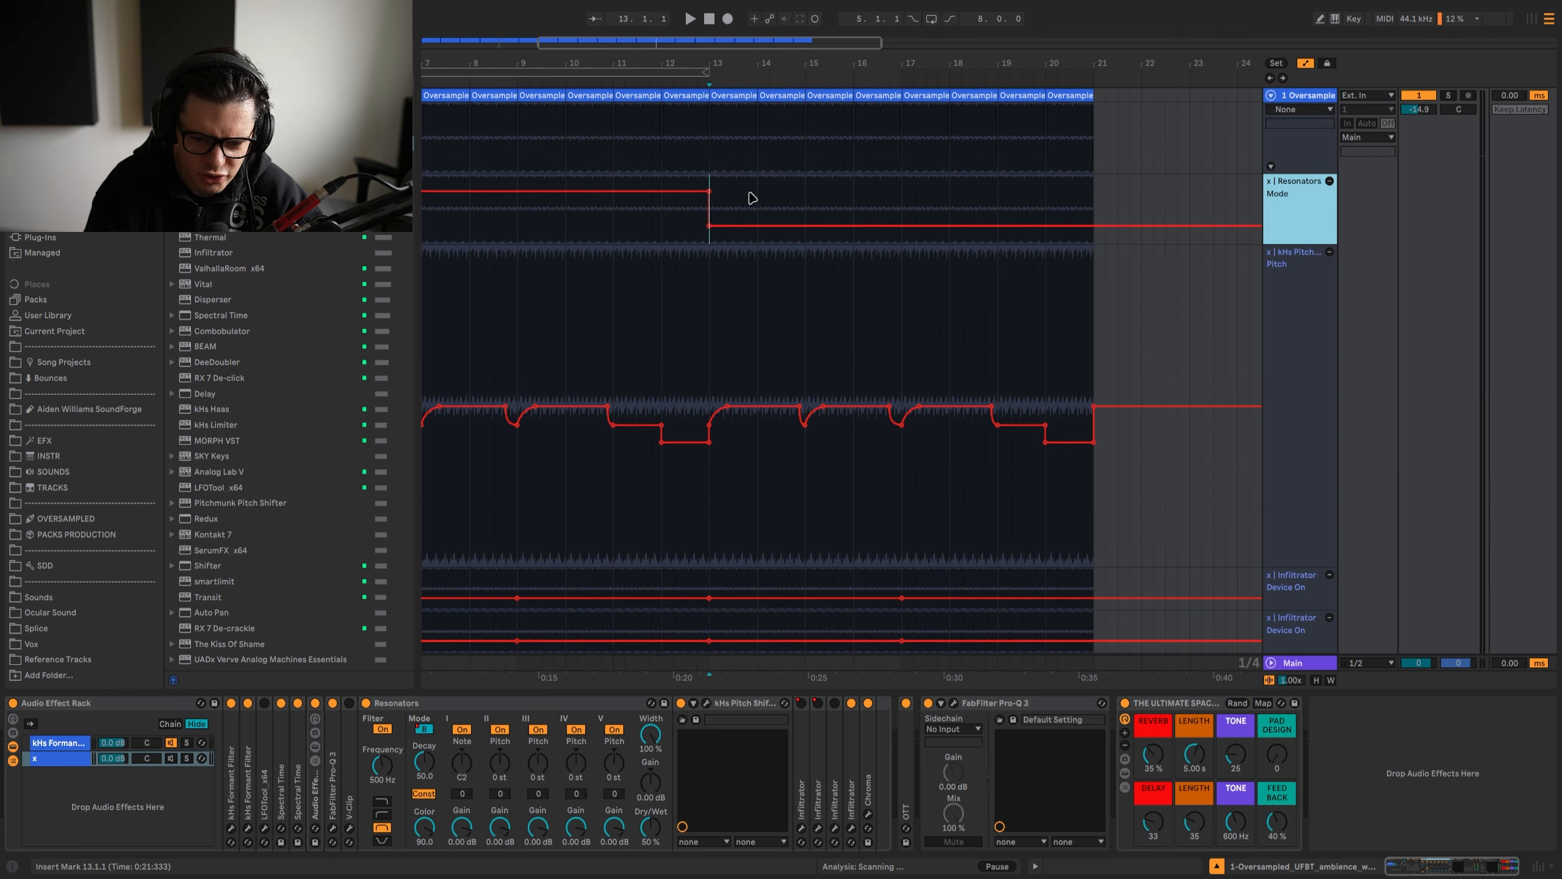
{"action": "left_click", "coordinate": [685, 237]}
{"action": "key", "text": "space"}
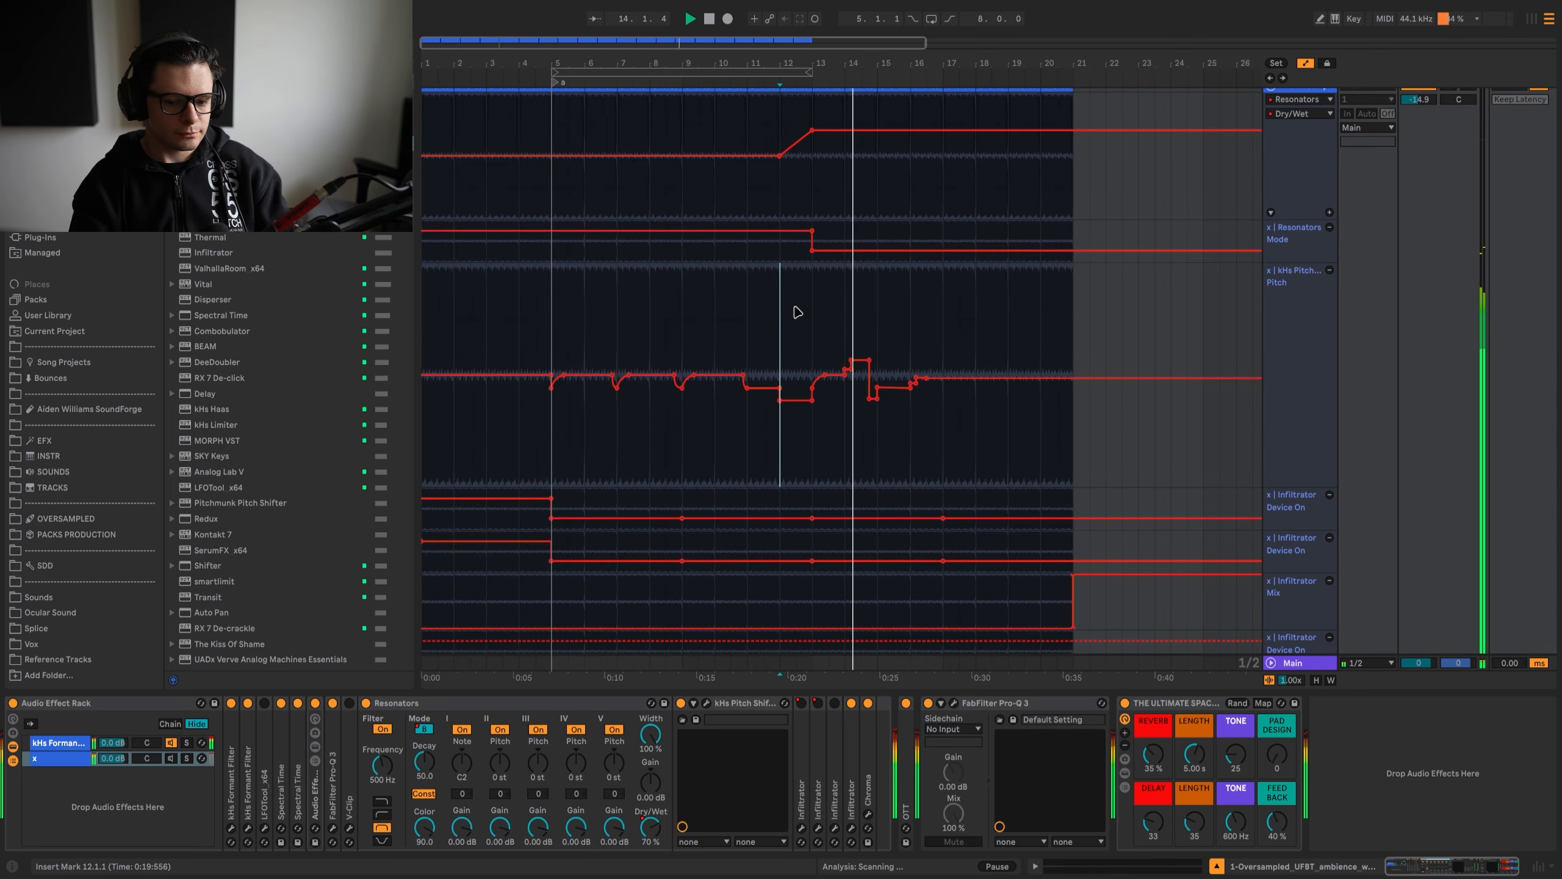
Step: Adjust the Resonators Dry/Wet automation around bar 13
{"action": "scroll", "coordinate": [894, 351], "scroll_direction": "up", "scroll_amount": 5}
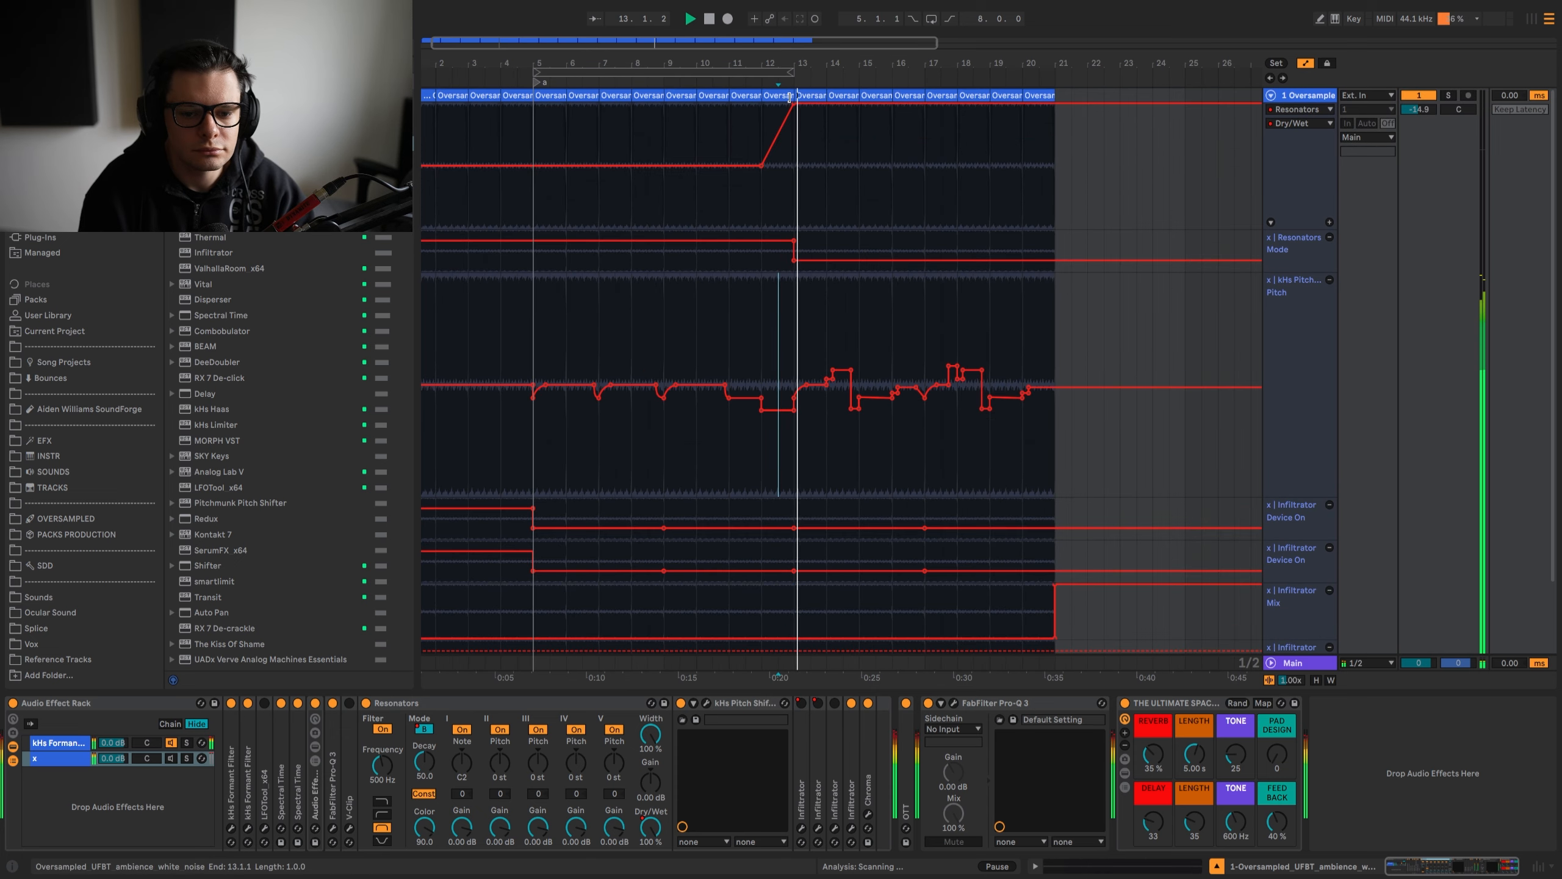
{"action": "left_click_drag", "start_coordinate": [815, 168], "coordinate": [812, 227]}
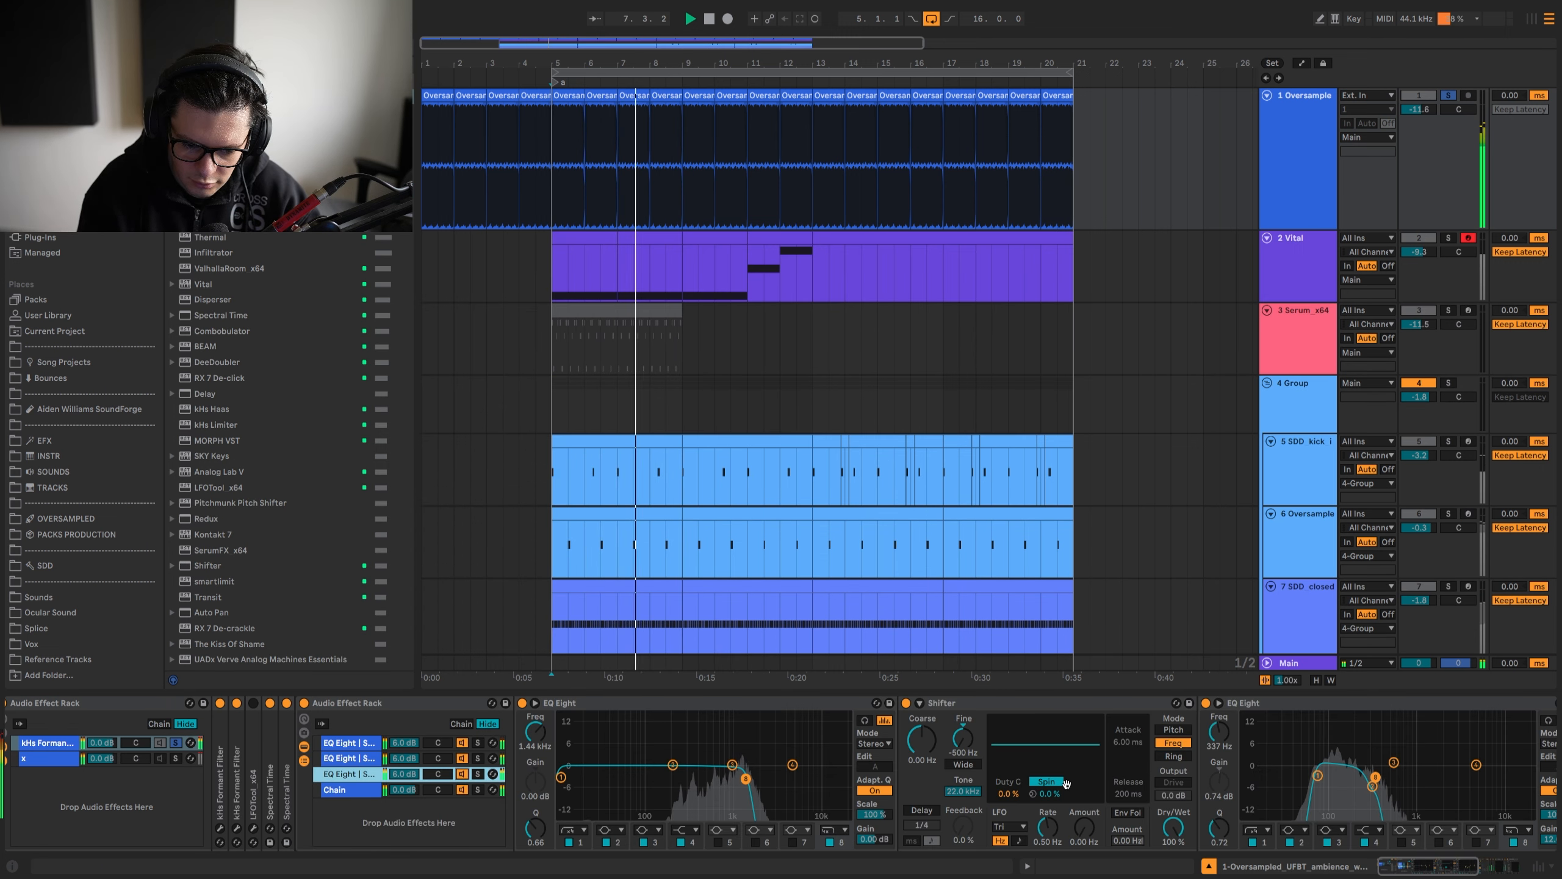
Step: Move the last FabFilter Pro-Q 3 in the noise track's rack chain ahead of MORPH VST, directly after Soothe2
{"action": "scroll", "coordinate": [1071, 834], "scroll_direction": "right", "scroll_amount": 10}
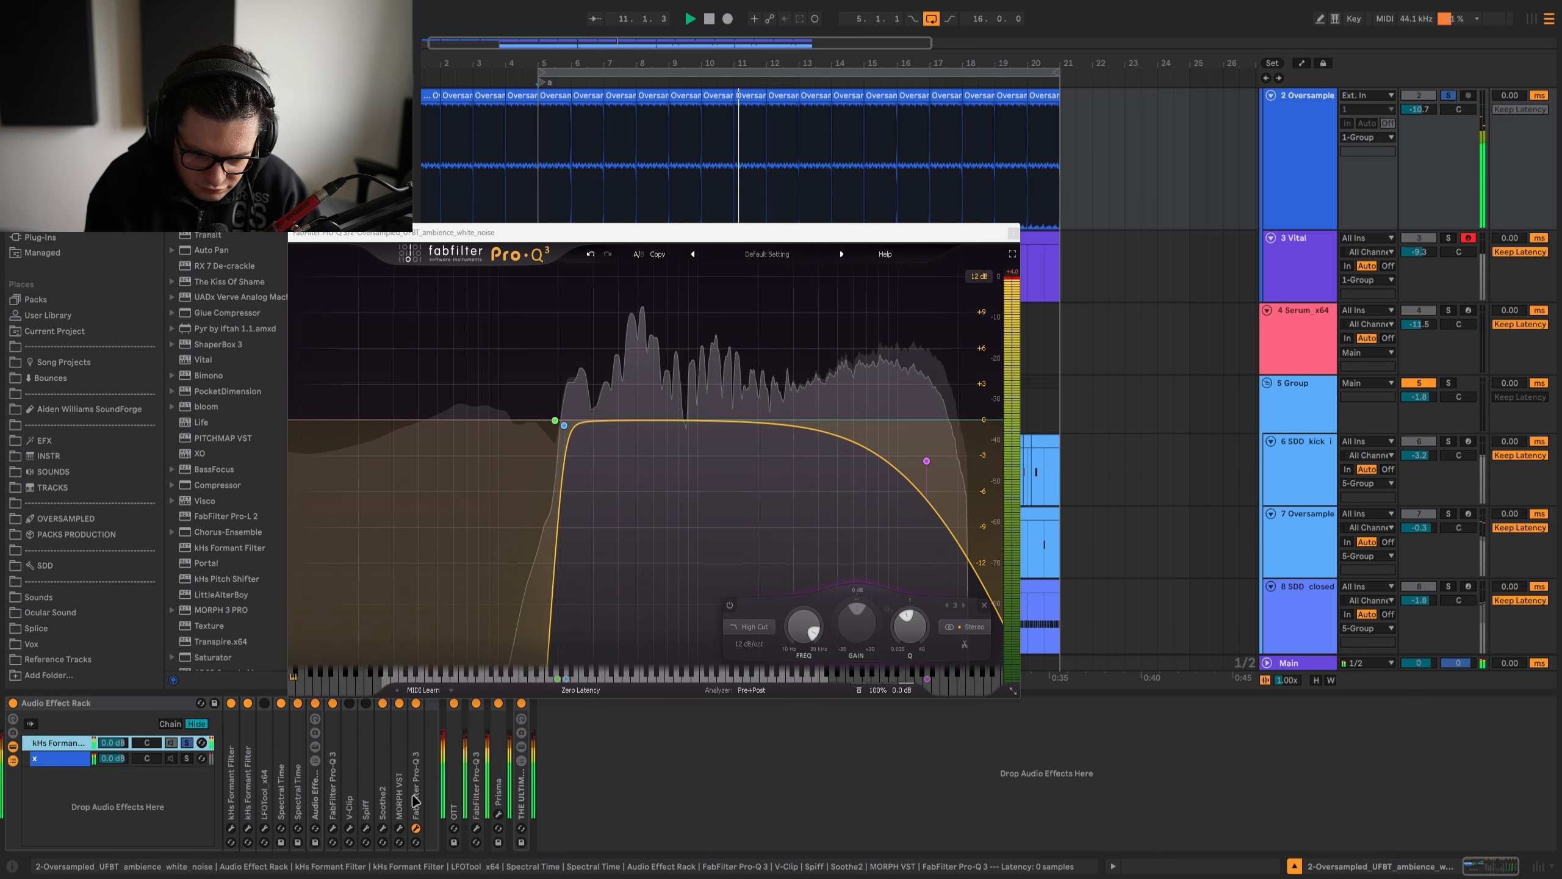
{"action": "left_click_drag", "start_coordinate": [417, 800], "coordinate": [384, 801]}
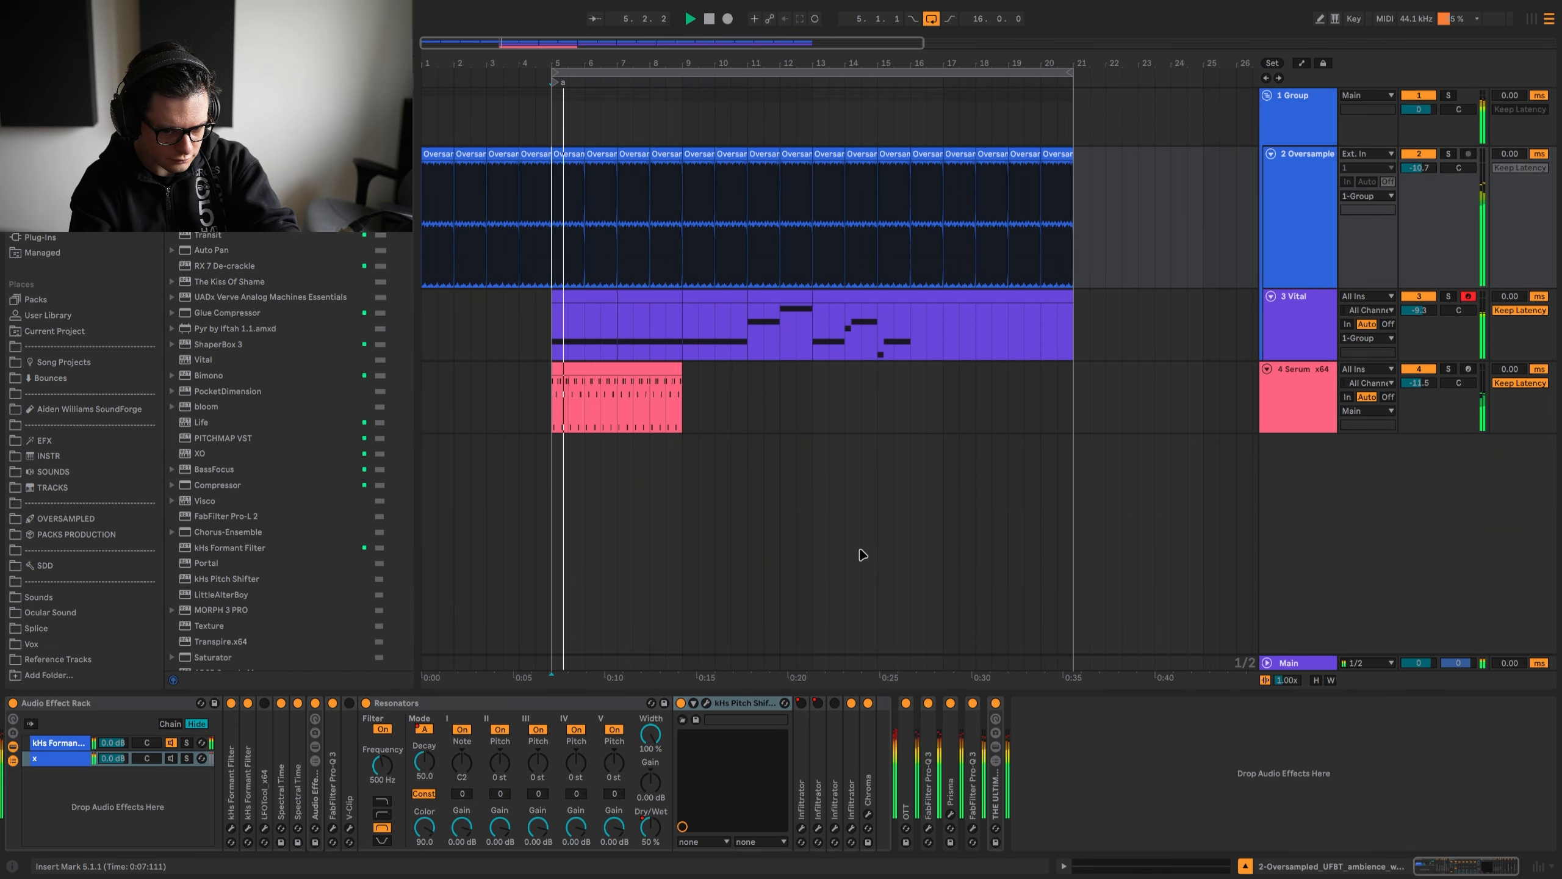
Step: Review the device chains of the Serum track, the noise track and the group during playback
{"action": "left_click", "coordinate": [1300, 375]}
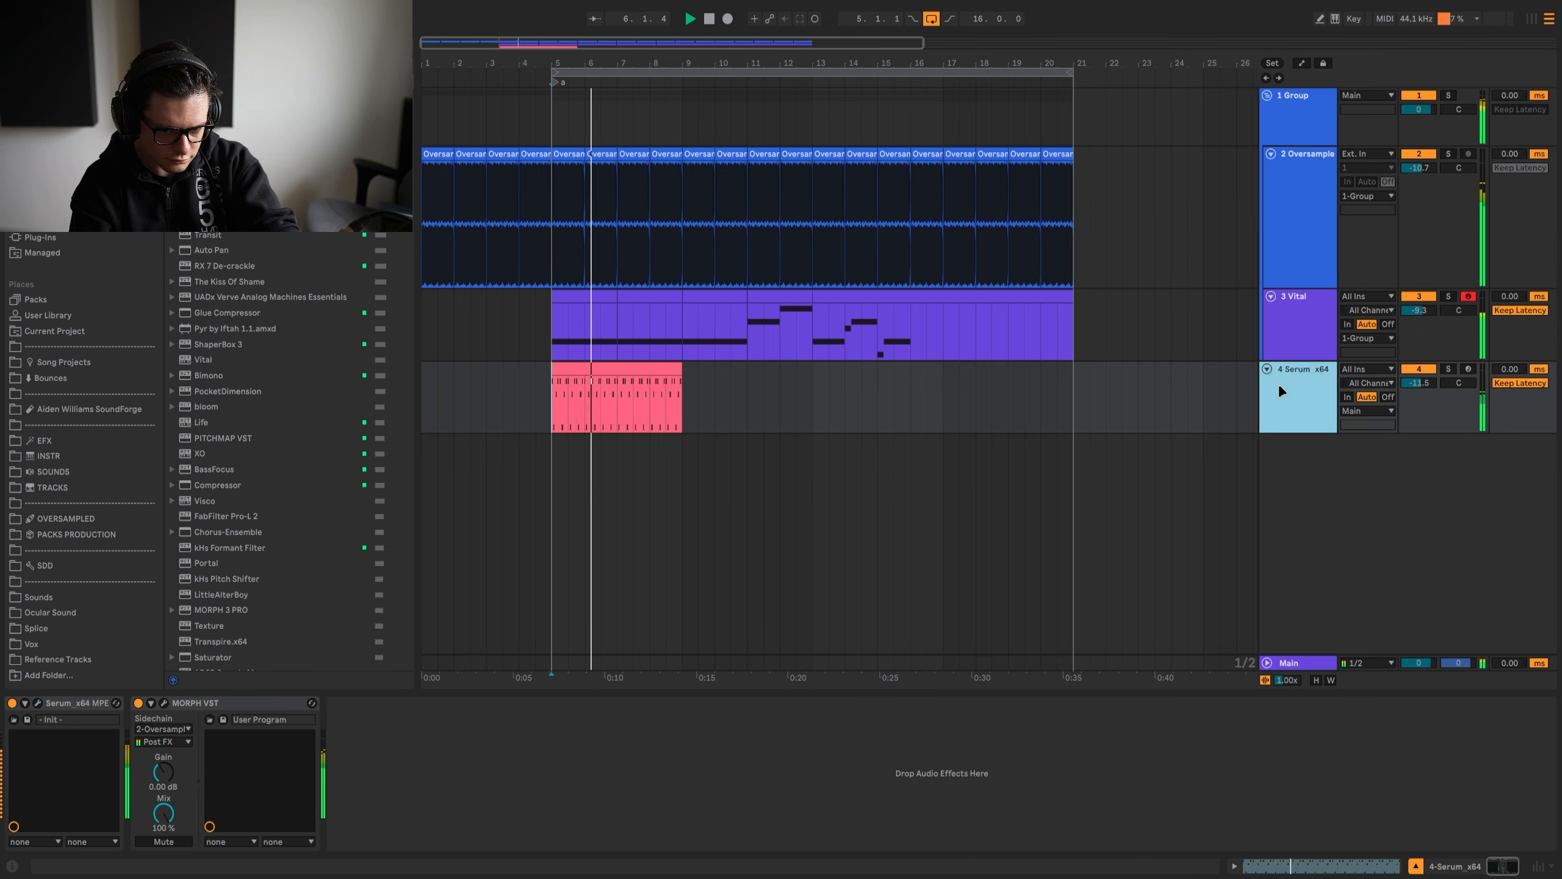
{"action": "left_click", "coordinate": [558, 198]}
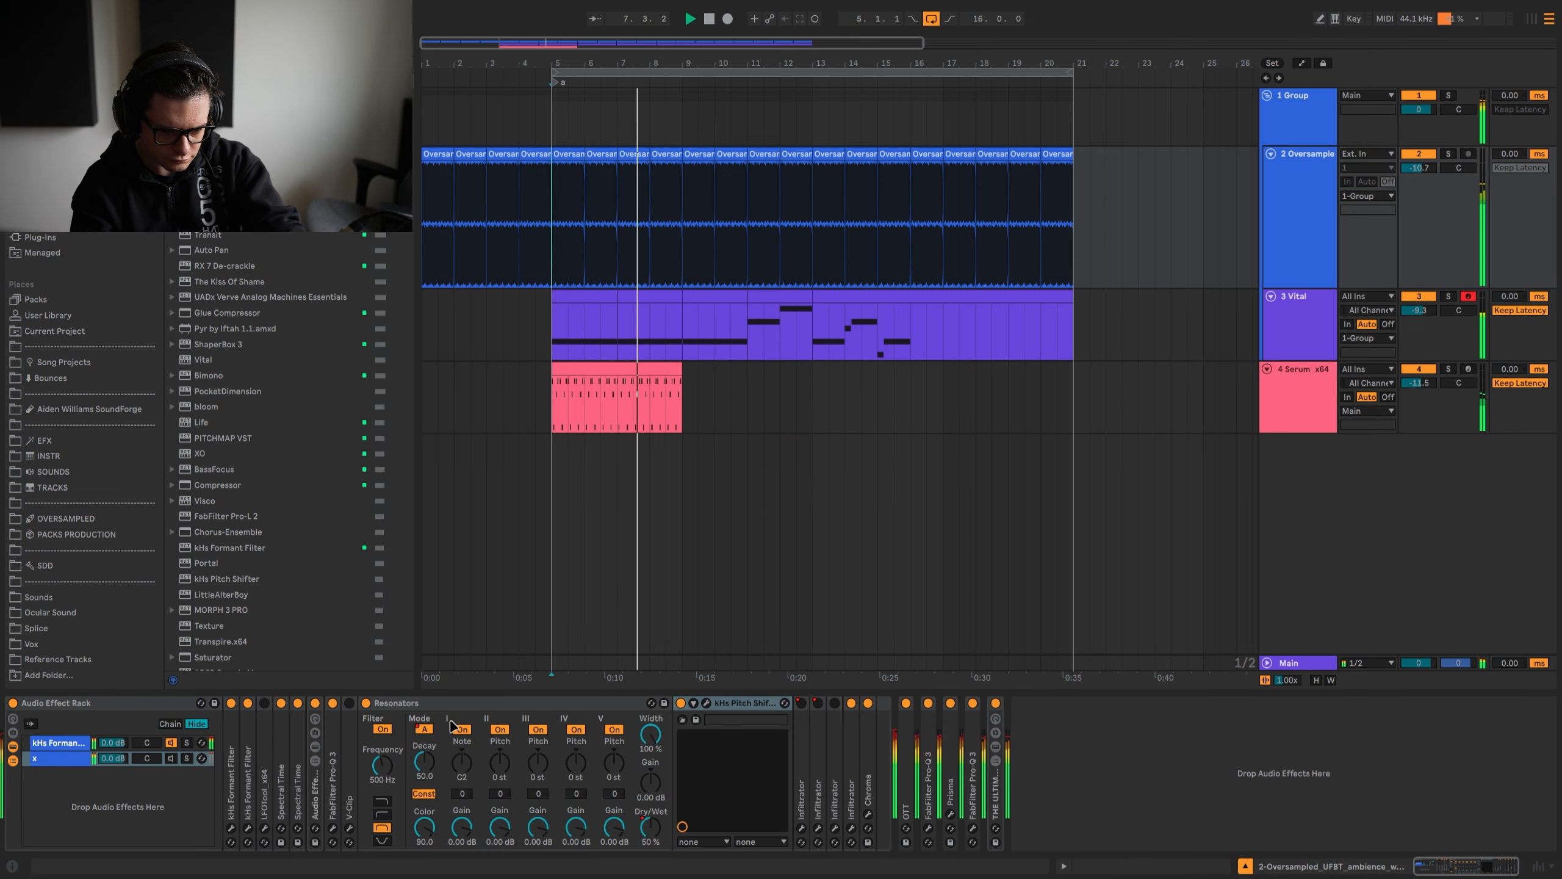
{"action": "left_click", "coordinate": [549, 137]}
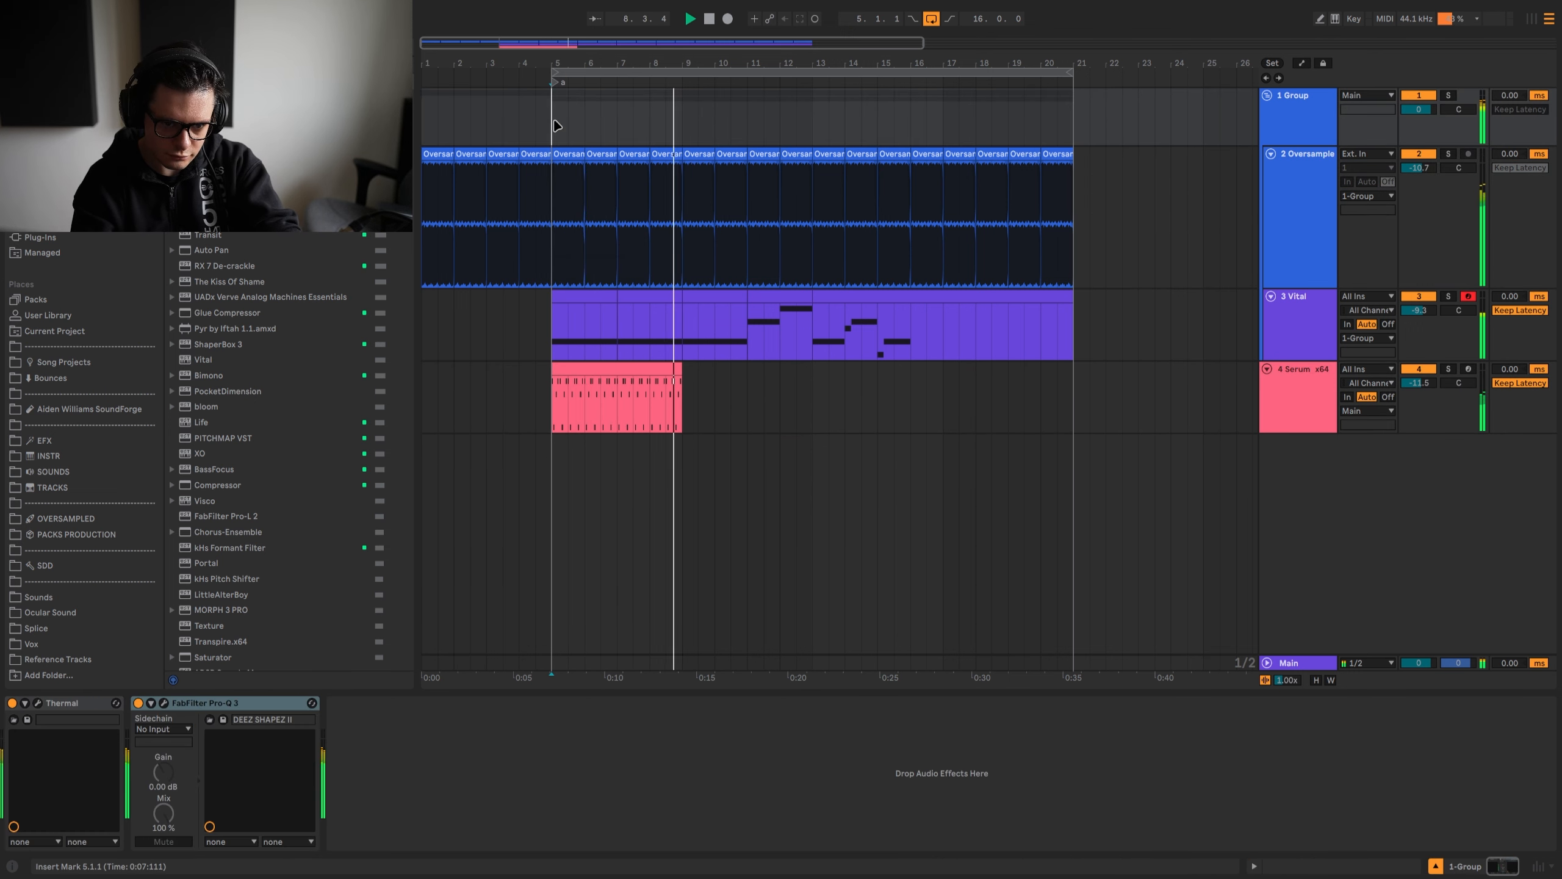
Step: Select the Vital clips from bar 5 to bar 13 and loop that range
{"action": "left_click", "coordinate": [799, 300]}
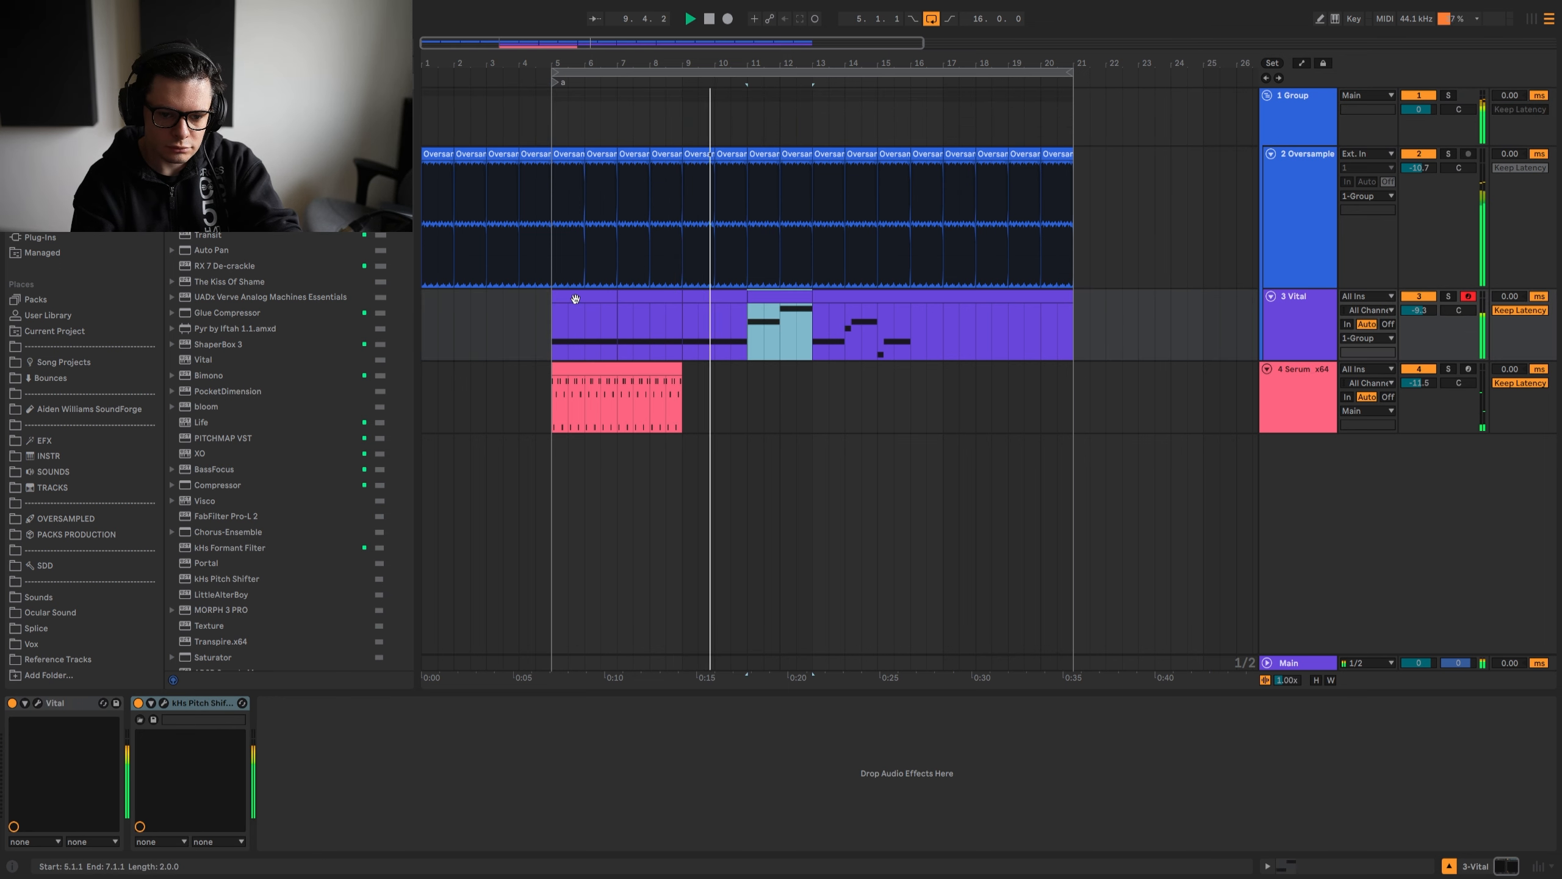
{"action": "left_click", "coordinate": [575, 300], "text": "shift"}
{"action": "key", "text": "ctrl+l"}
Step: Fold the first group and select the FabFilter Pro-Q 3 in its device chain
{"action": "left_click", "coordinate": [555, 104]}
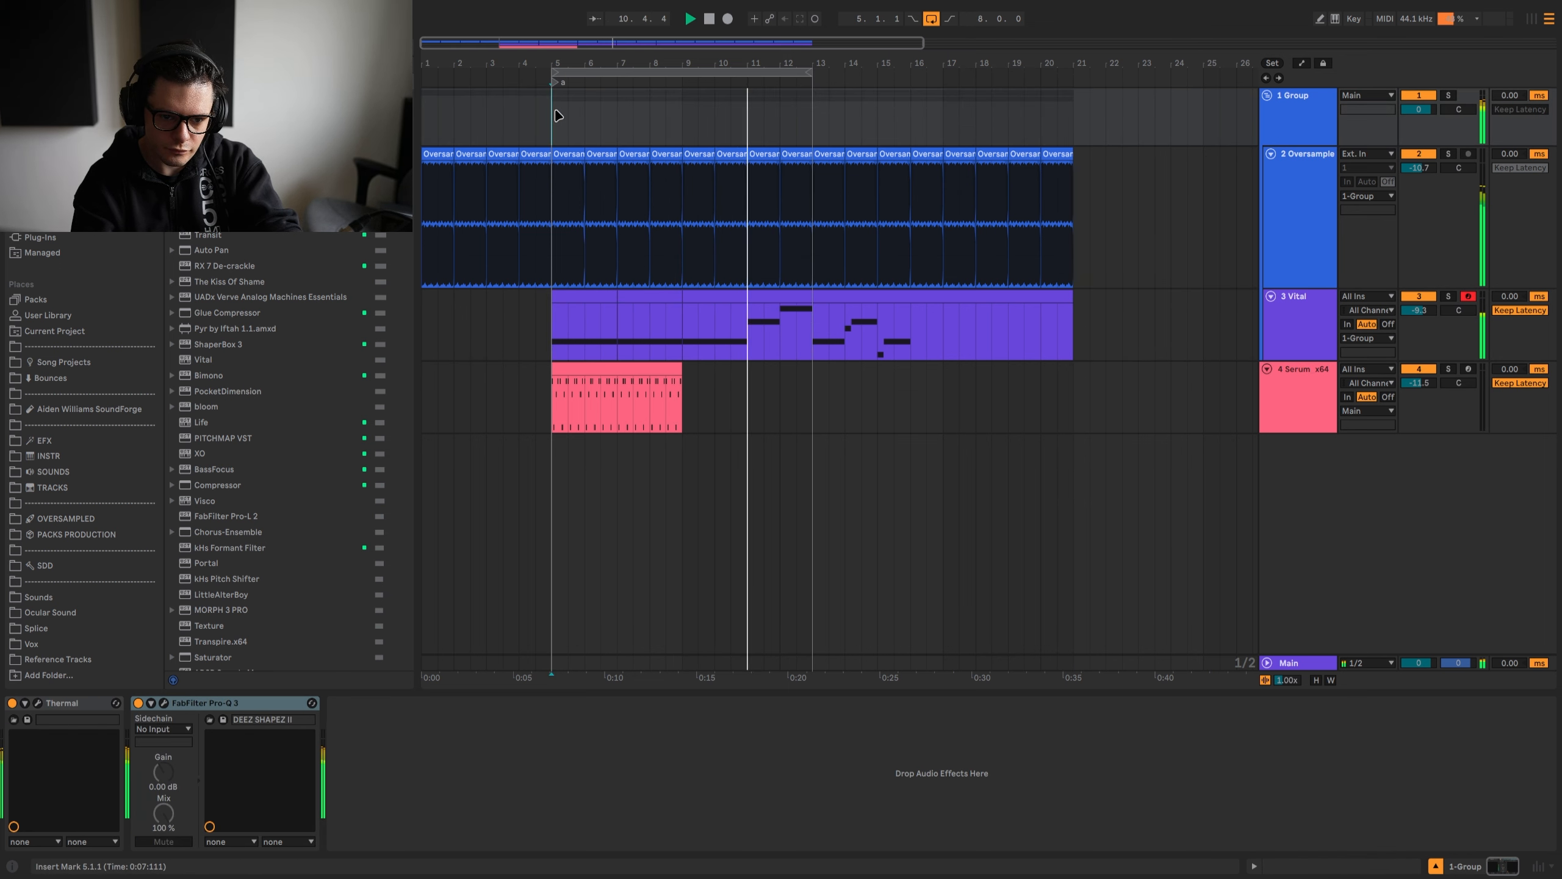
{"action": "key", "text": "Left"}
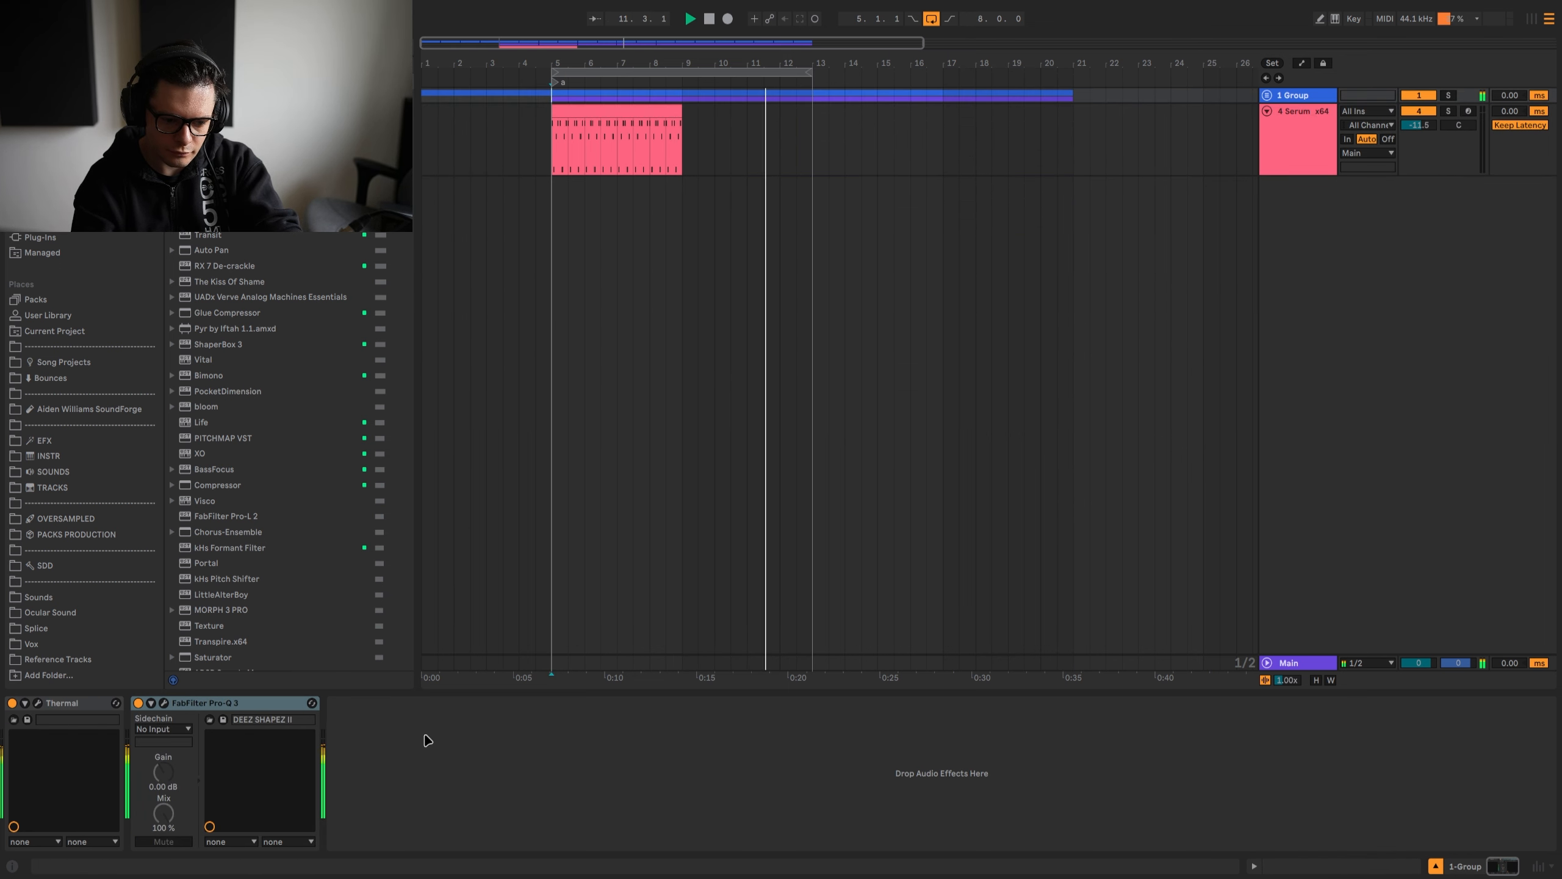
{"action": "left_click", "coordinate": [164, 703]}
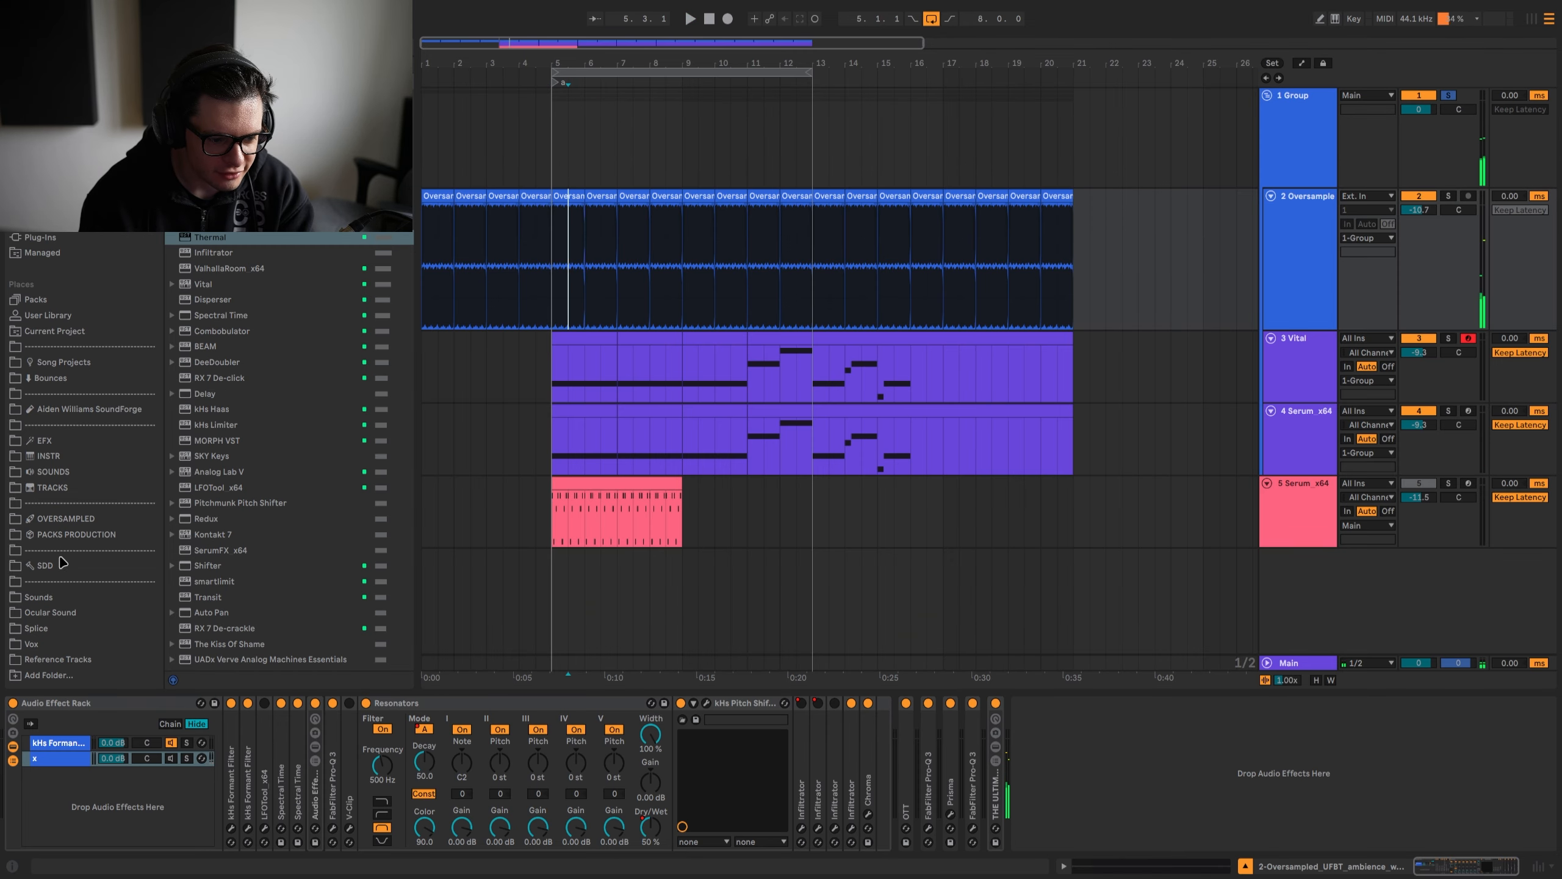
Step: Open the SDD sample folder and select the noise clips leading up to bar 5
{"action": "left_click", "coordinate": [62, 563]}
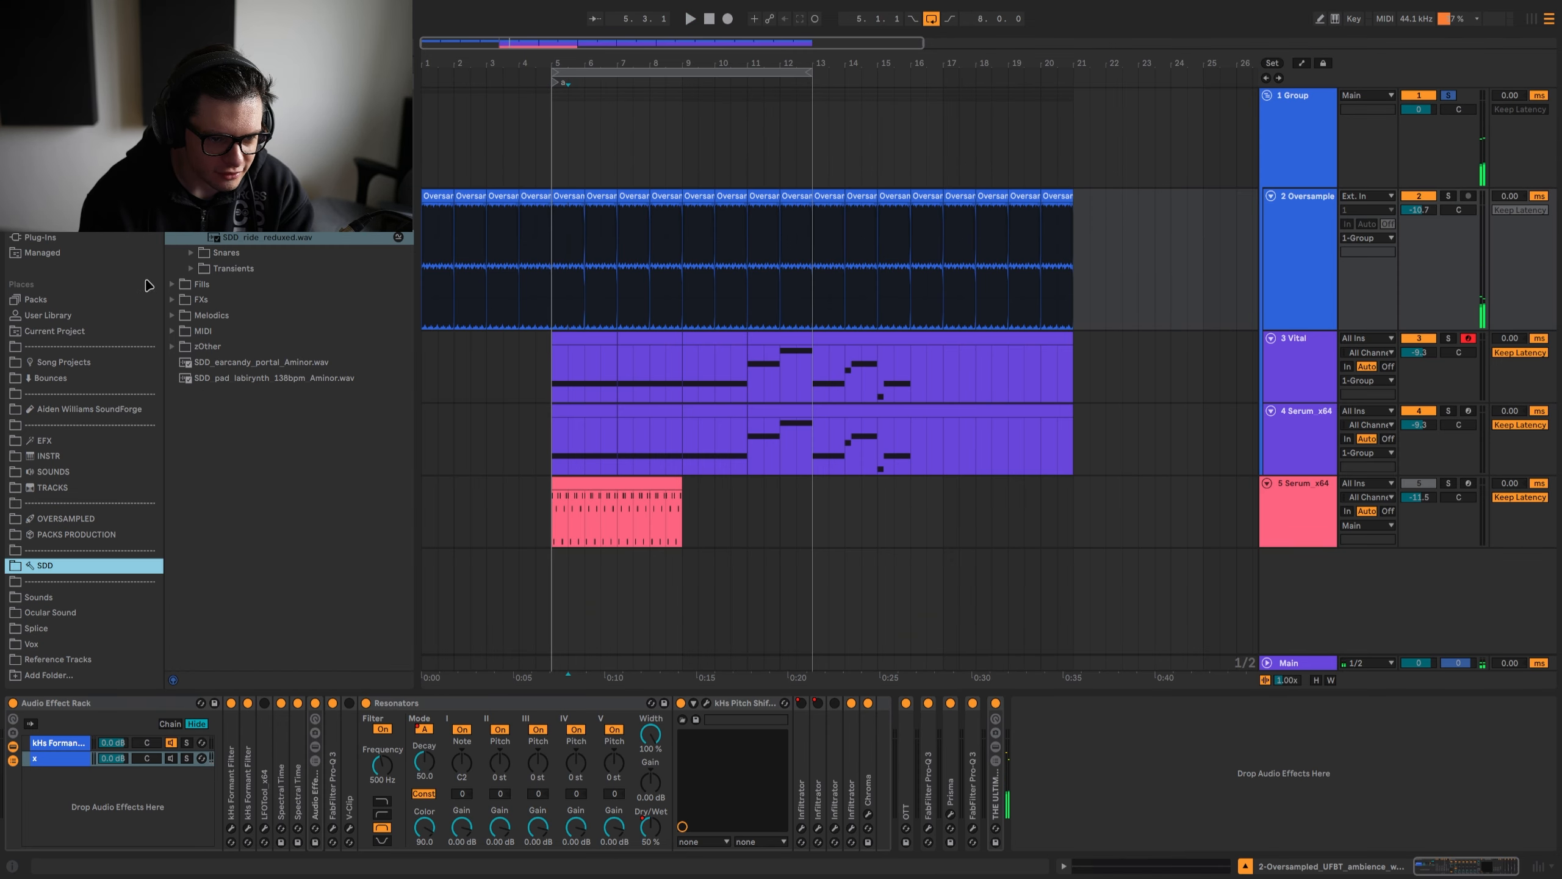
{"action": "left_click_drag", "start_coordinate": [467, 226], "coordinate": [558, 229]}
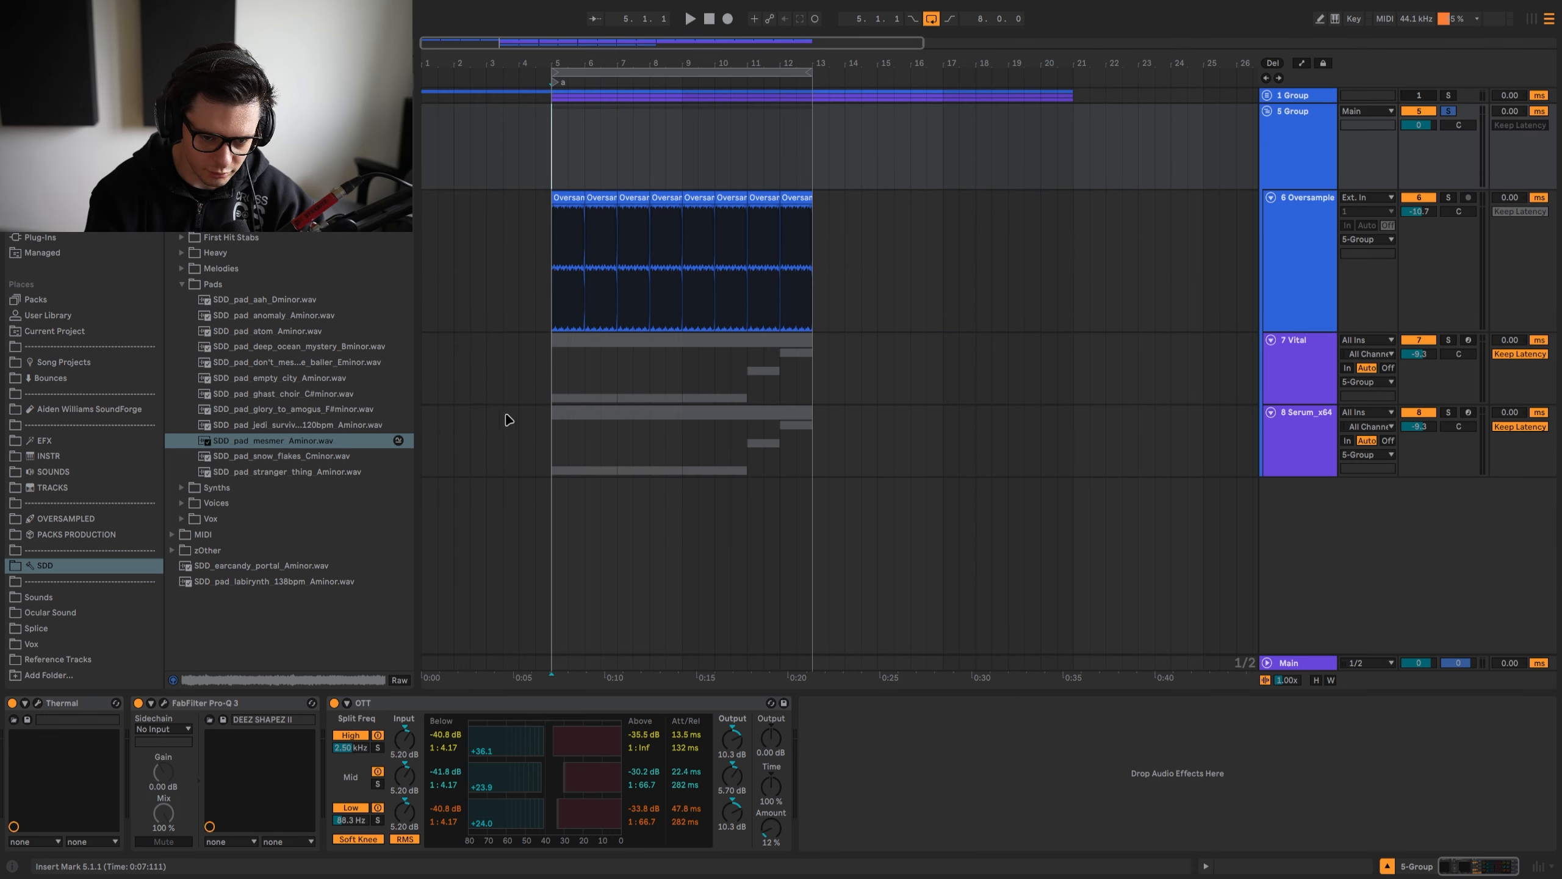
Step: Replace the noise clips in the second group with SDD_pad_don't_mess_with_the_baller_Eminor, starting at bar 5
{"action": "left_click", "coordinate": [164, 703]}
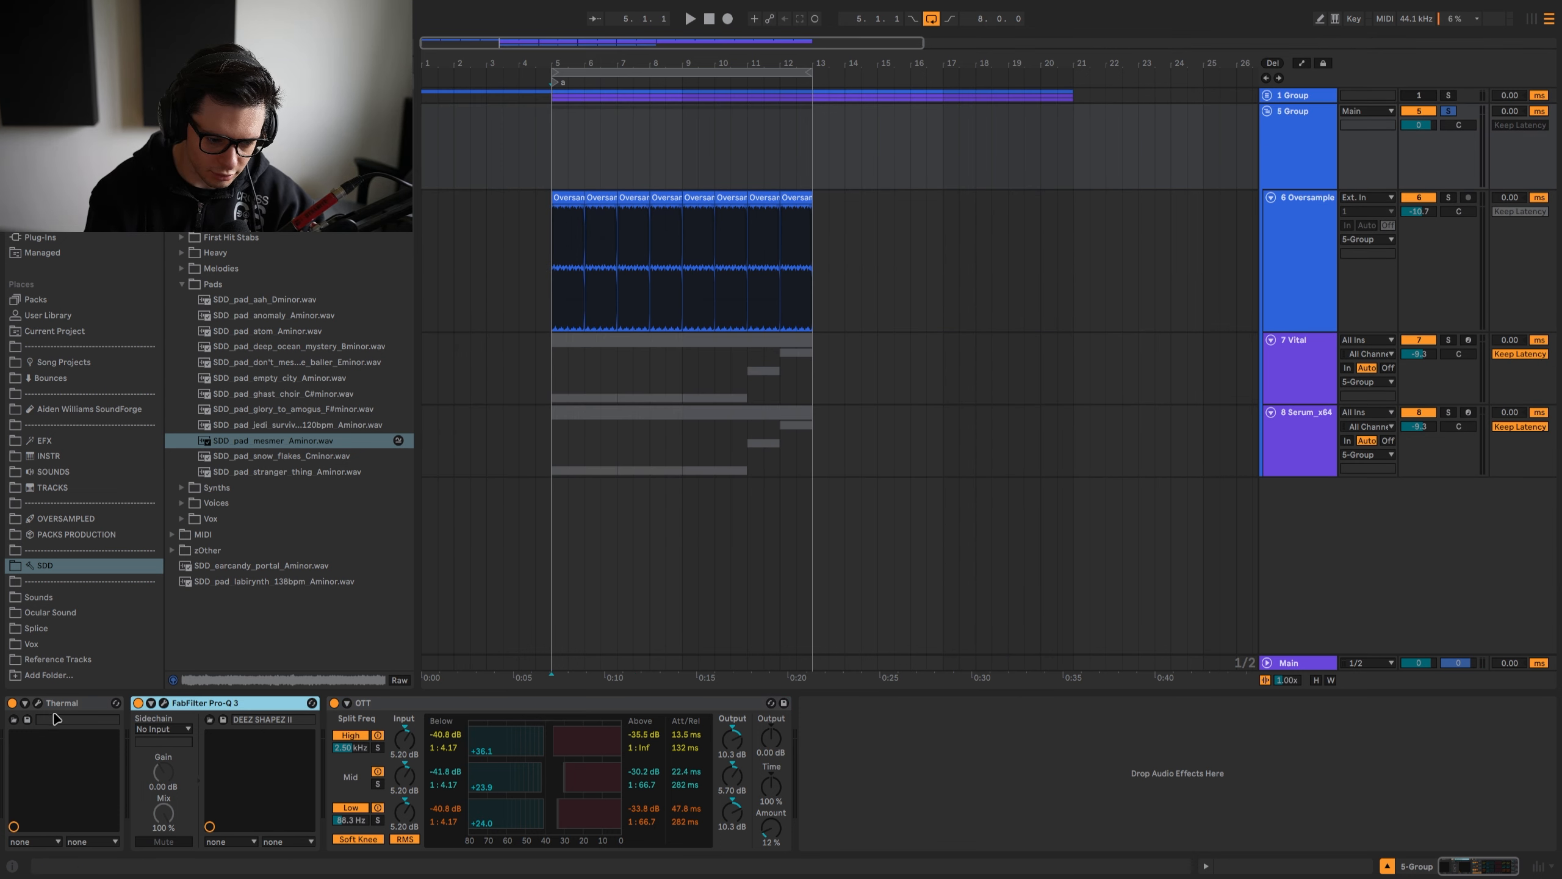
{"action": "left_click", "coordinate": [546, 331]}
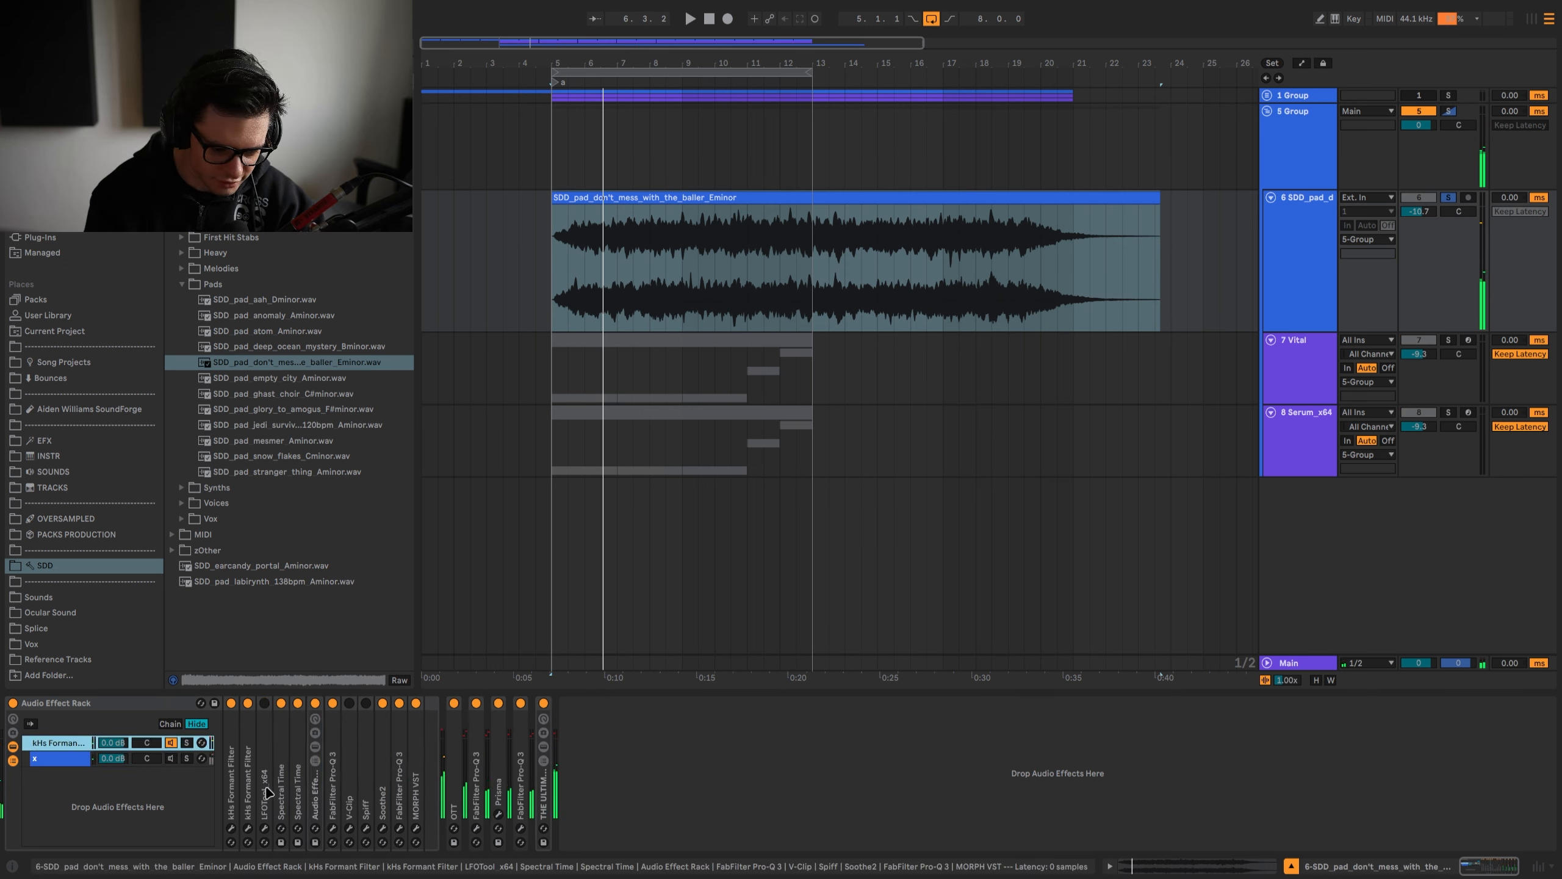
Step: Delete the nested Audio Effect Rack from the pad track's effect chain and play the result
{"action": "left_click", "coordinate": [319, 794]}
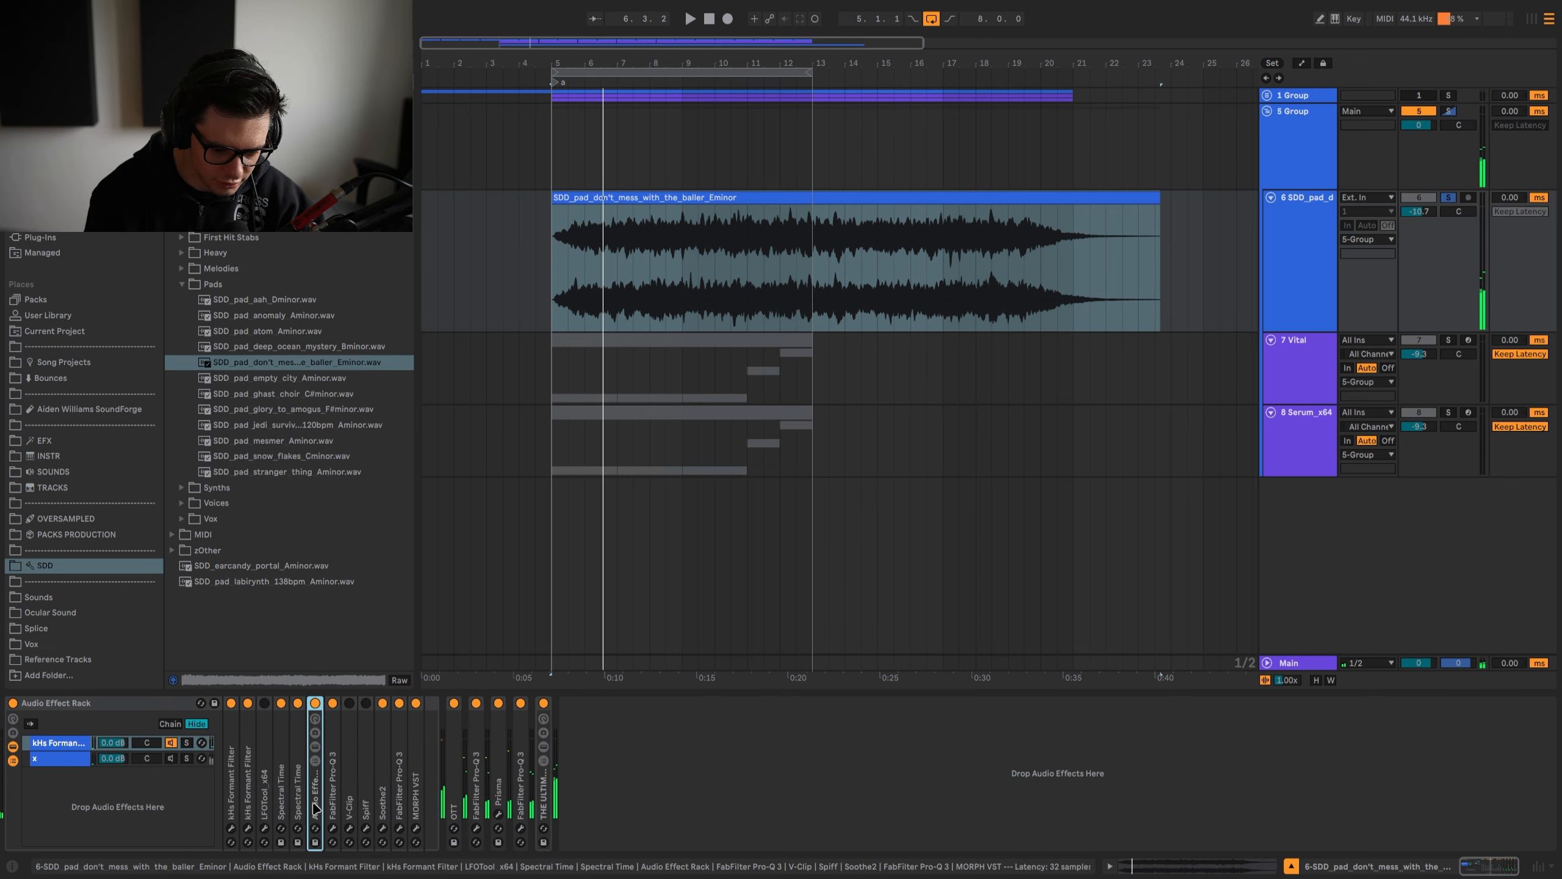
{"action": "key", "text": "Delete"}
{"action": "key", "text": "space"}
Step: Bypass V-Clip on the pad track, turn off looping, and delete V-Clip from the chain
{"action": "left_click", "coordinate": [267, 779]}
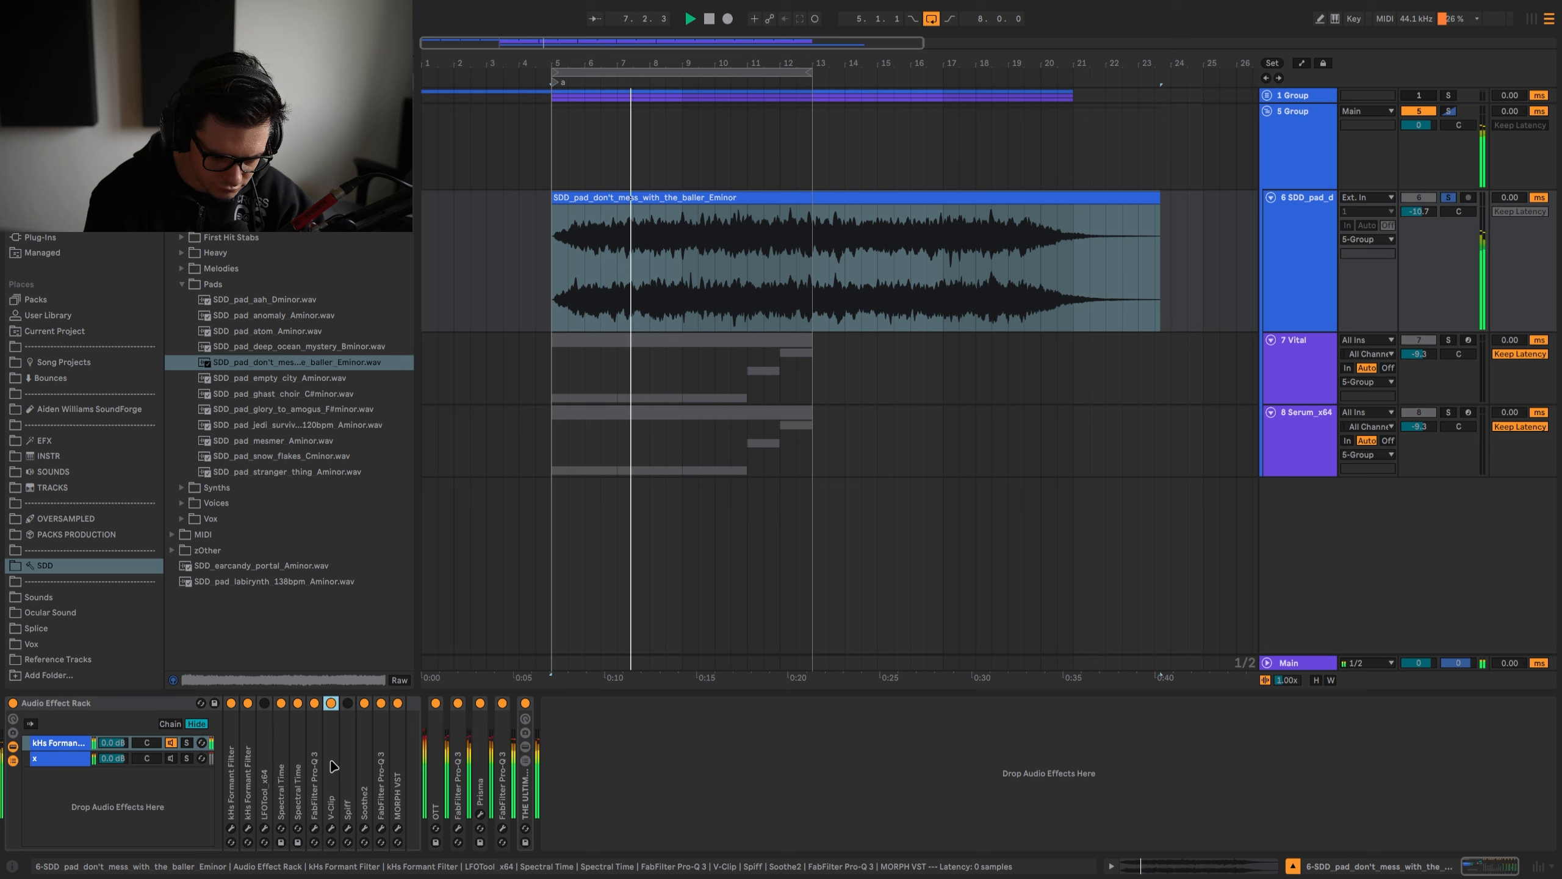
{"action": "key", "text": "0"}
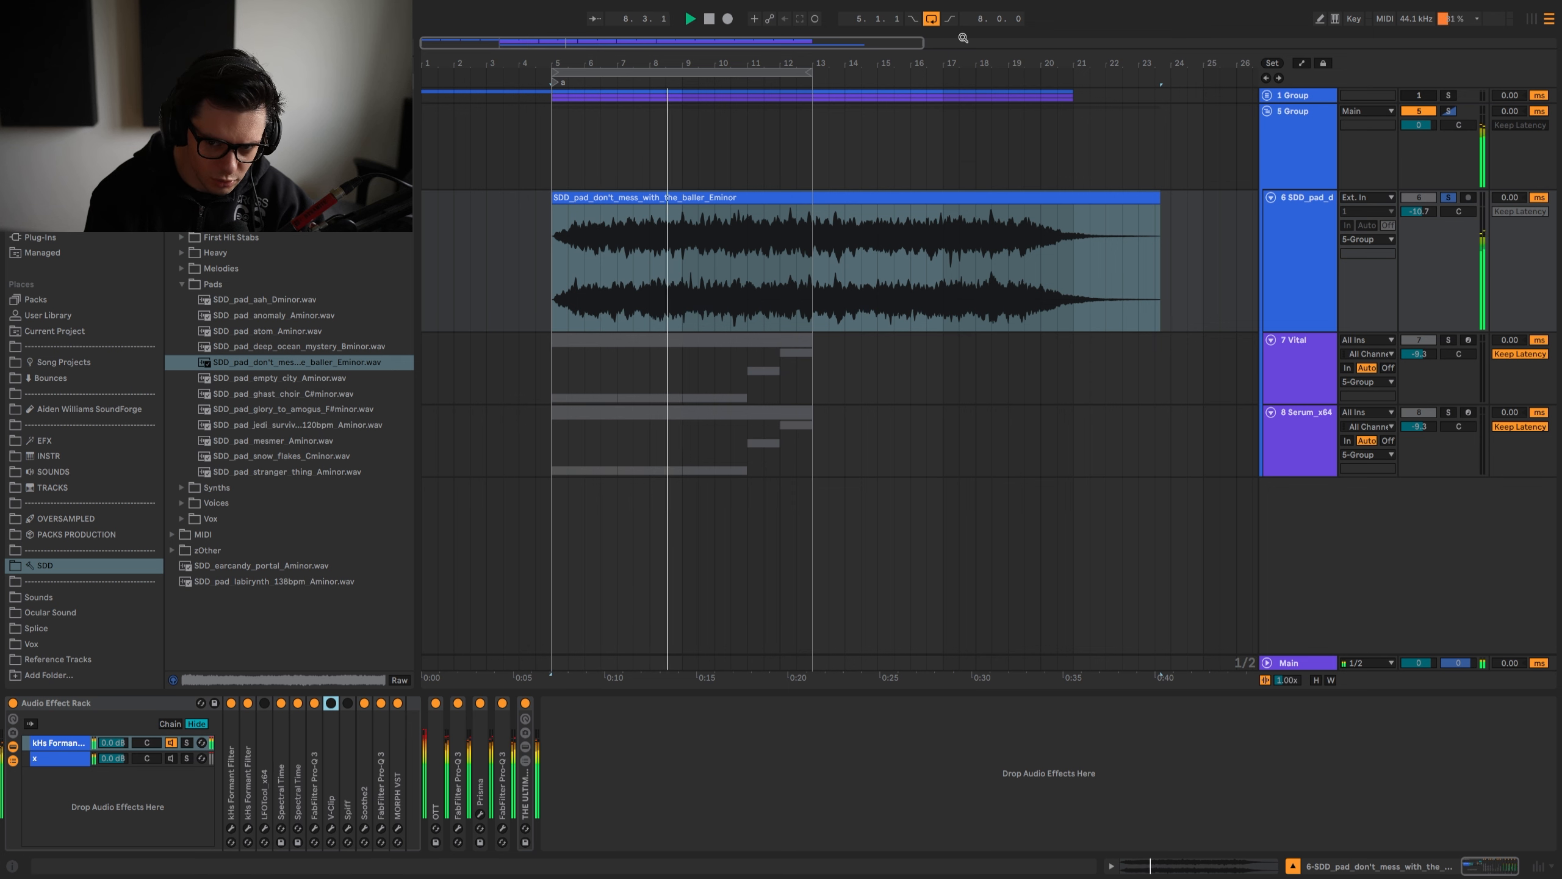
{"action": "key", "text": "ctrl+l"}
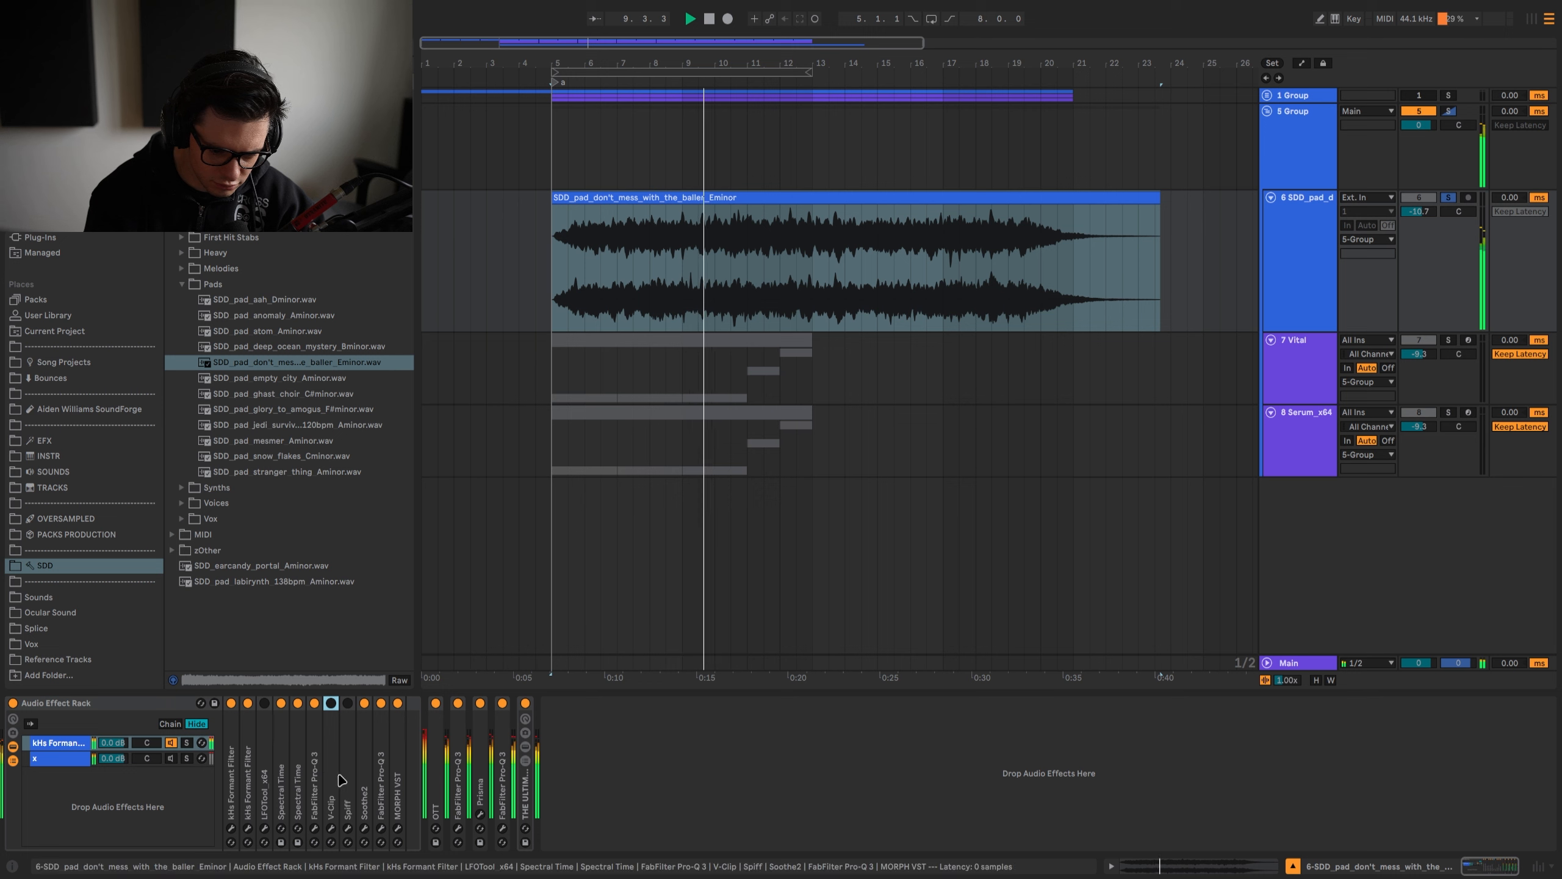
{"action": "key", "text": "Delete"}
Step: Set the insert mark at 9.3.1 on the pad track and show the automation lanes
{"action": "left_click", "coordinate": [699, 289]}
{"action": "key", "text": "a"}
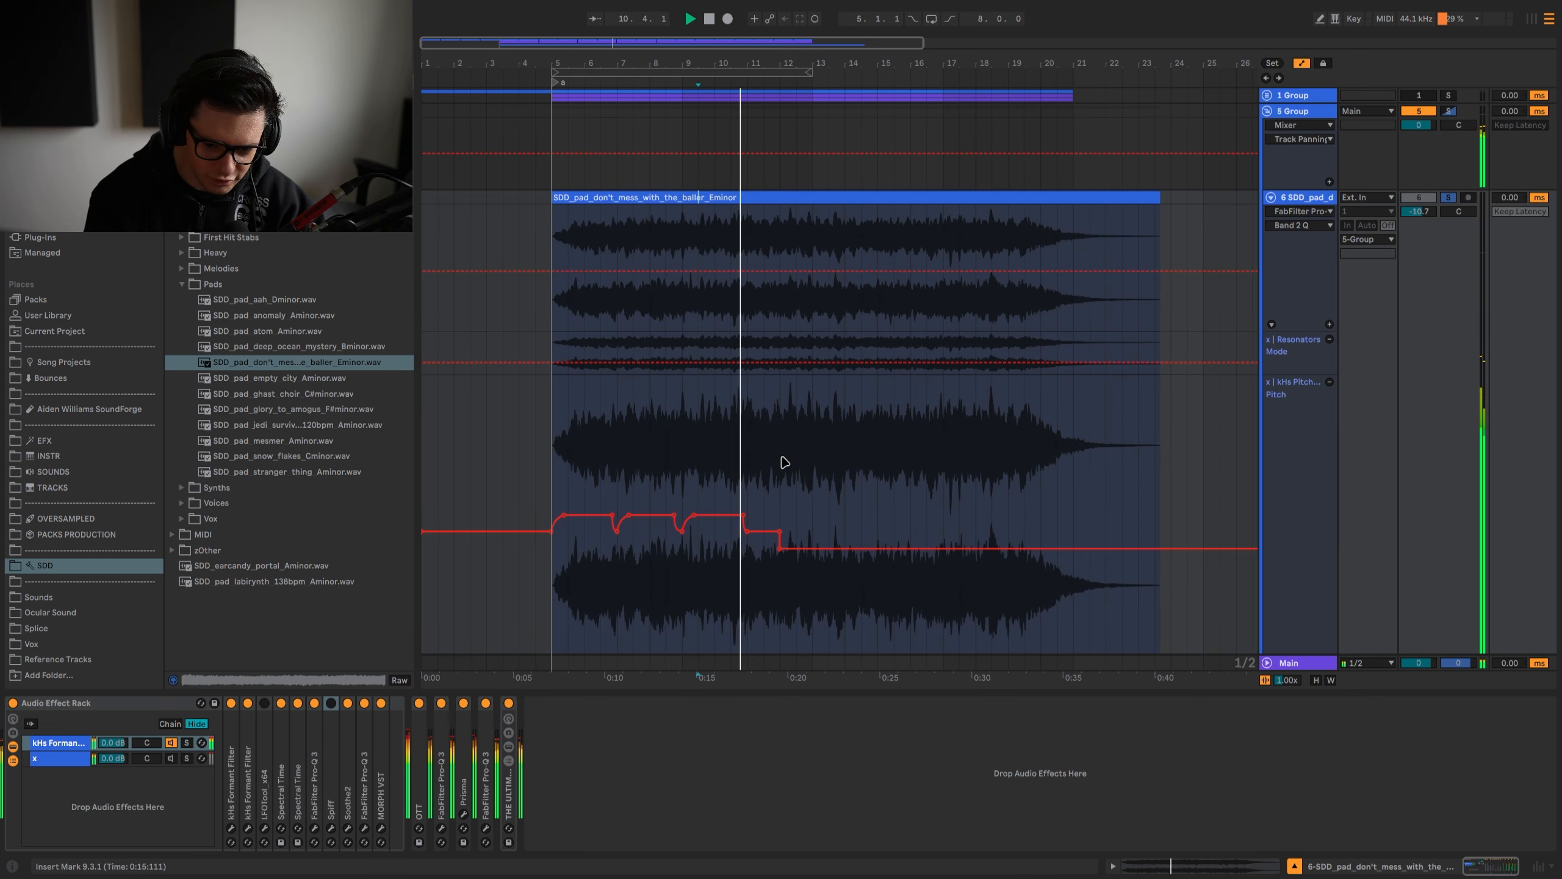
Step: Move the first chain's effects, kHs Formant Filter through MORPH VST, out of the Audio Effect Rack to before OTT, and display the x chain
{"action": "left_click_drag", "start_coordinate": [784, 461], "coordinate": [551, 467]}
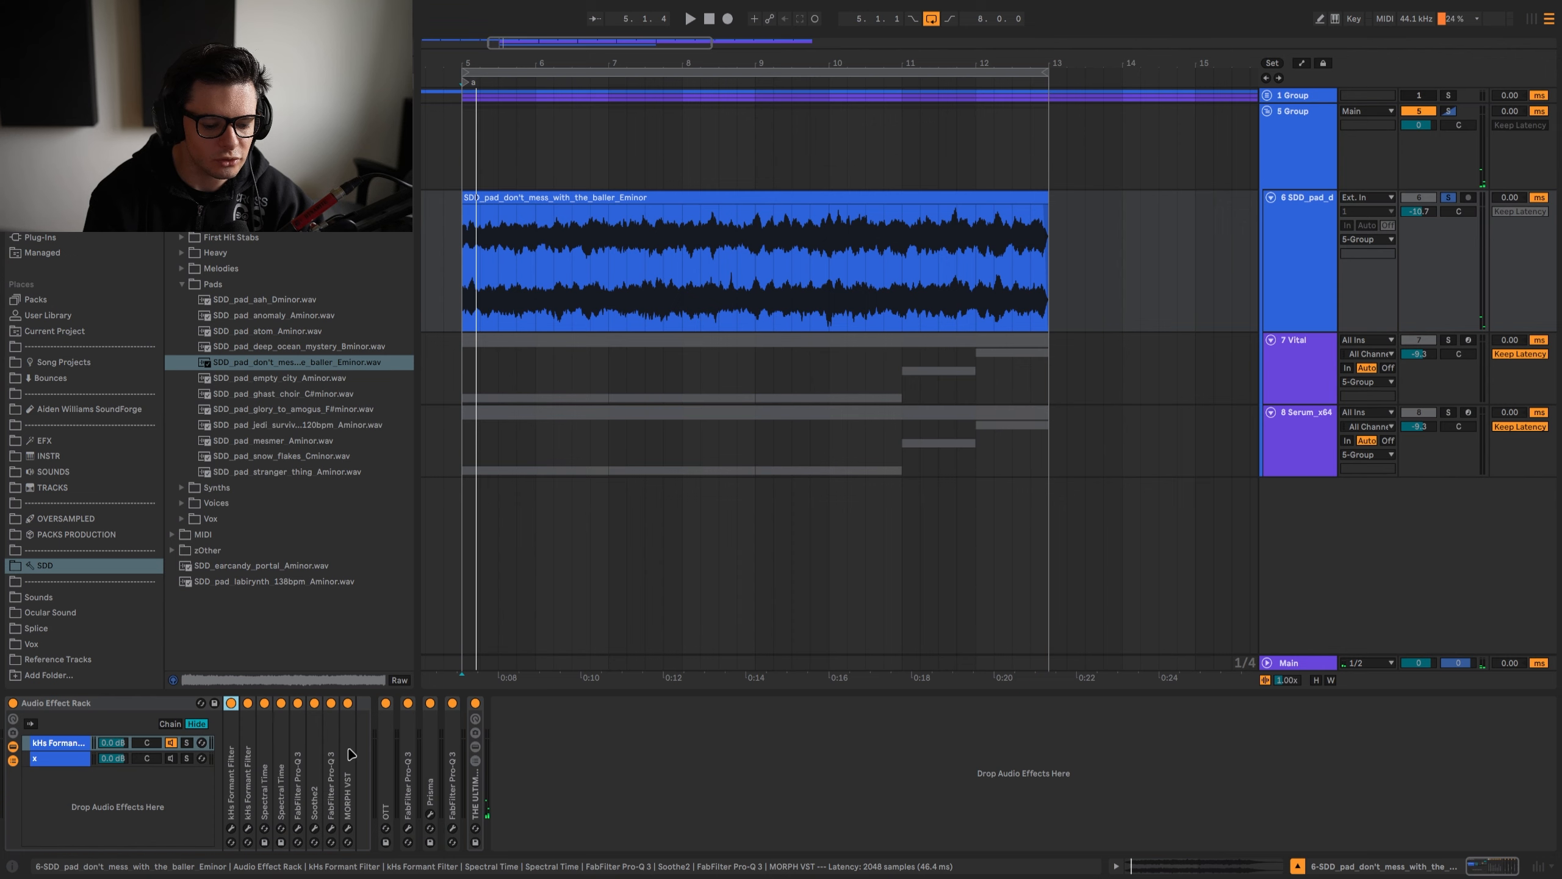
{"action": "left_click_drag", "start_coordinate": [351, 748], "coordinate": [383, 755]}
{"action": "left_click", "coordinate": [62, 743]}
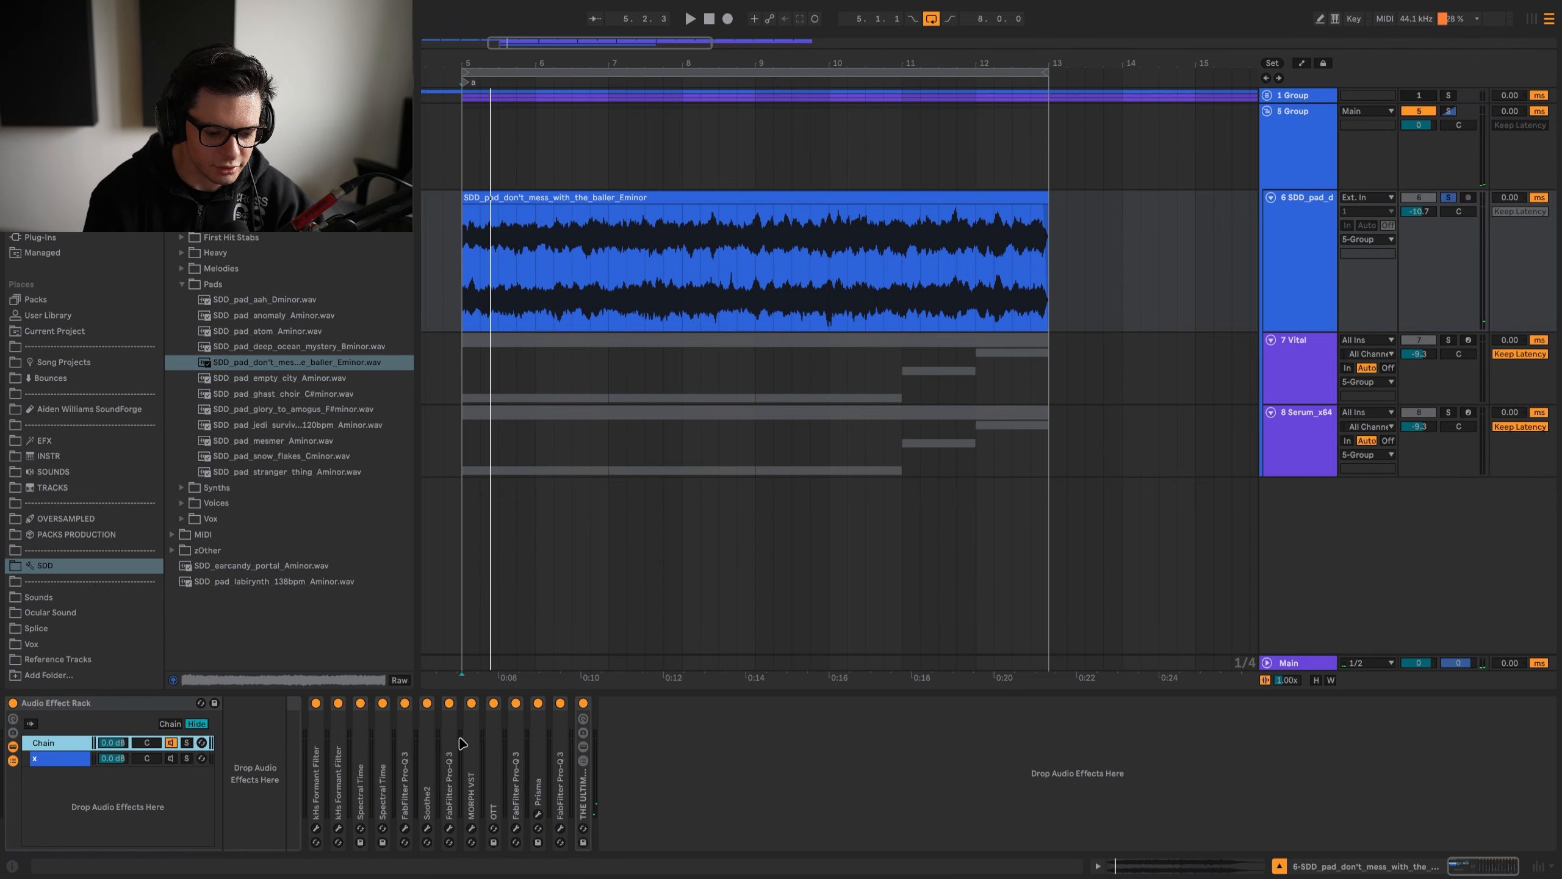
{"action": "left_click", "coordinate": [64, 760]}
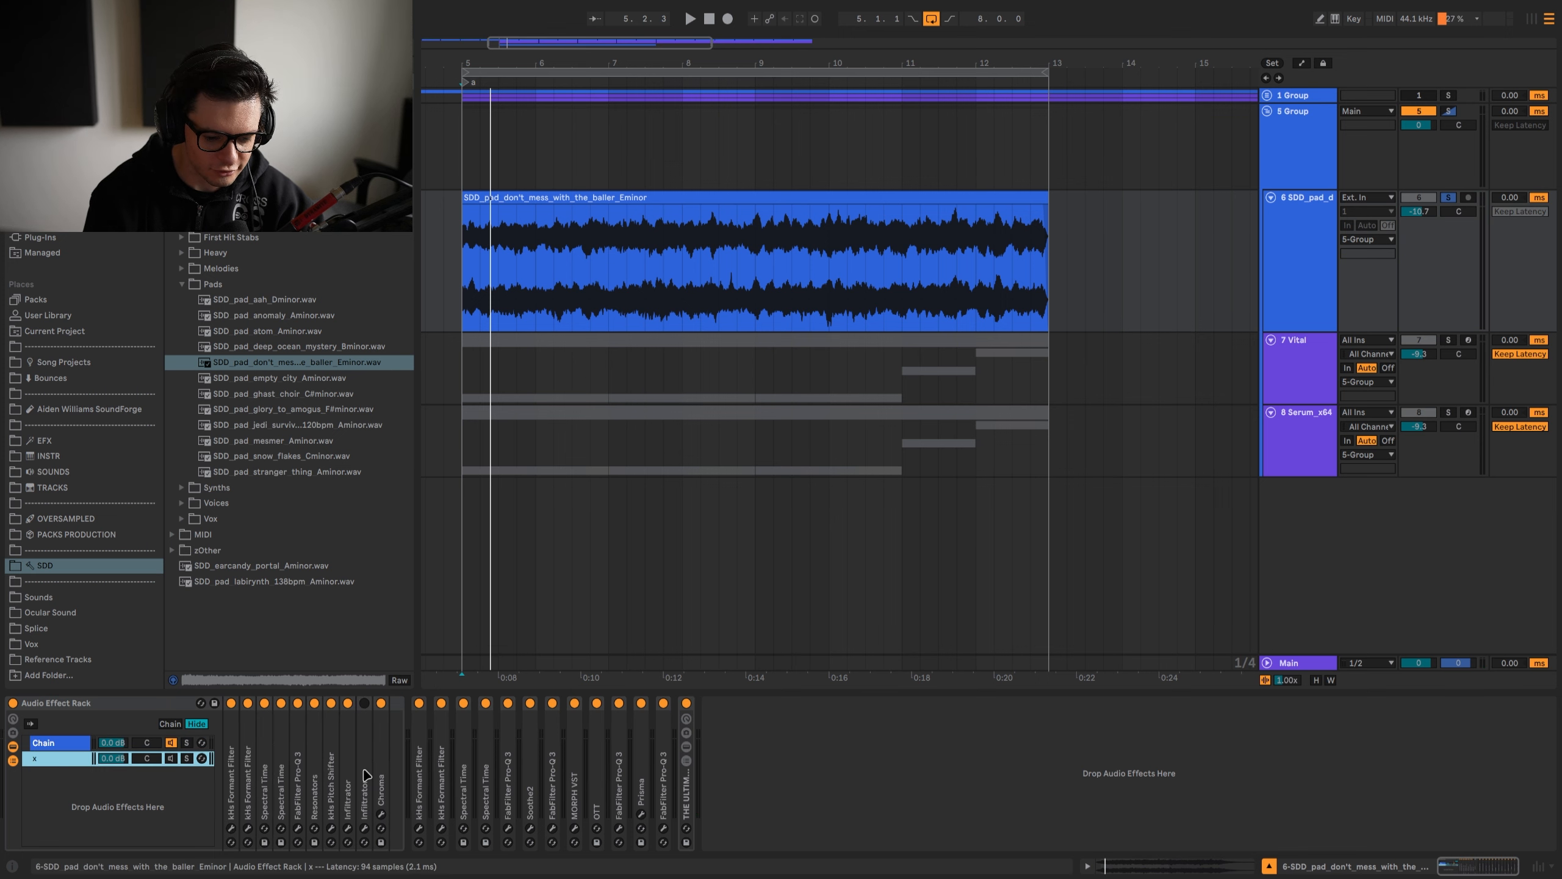
Step: Play the SDD_heavy_flying_chord_slapper clip from bar 5 and undo its placement on the track
{"action": "left_click", "coordinate": [484, 250]}
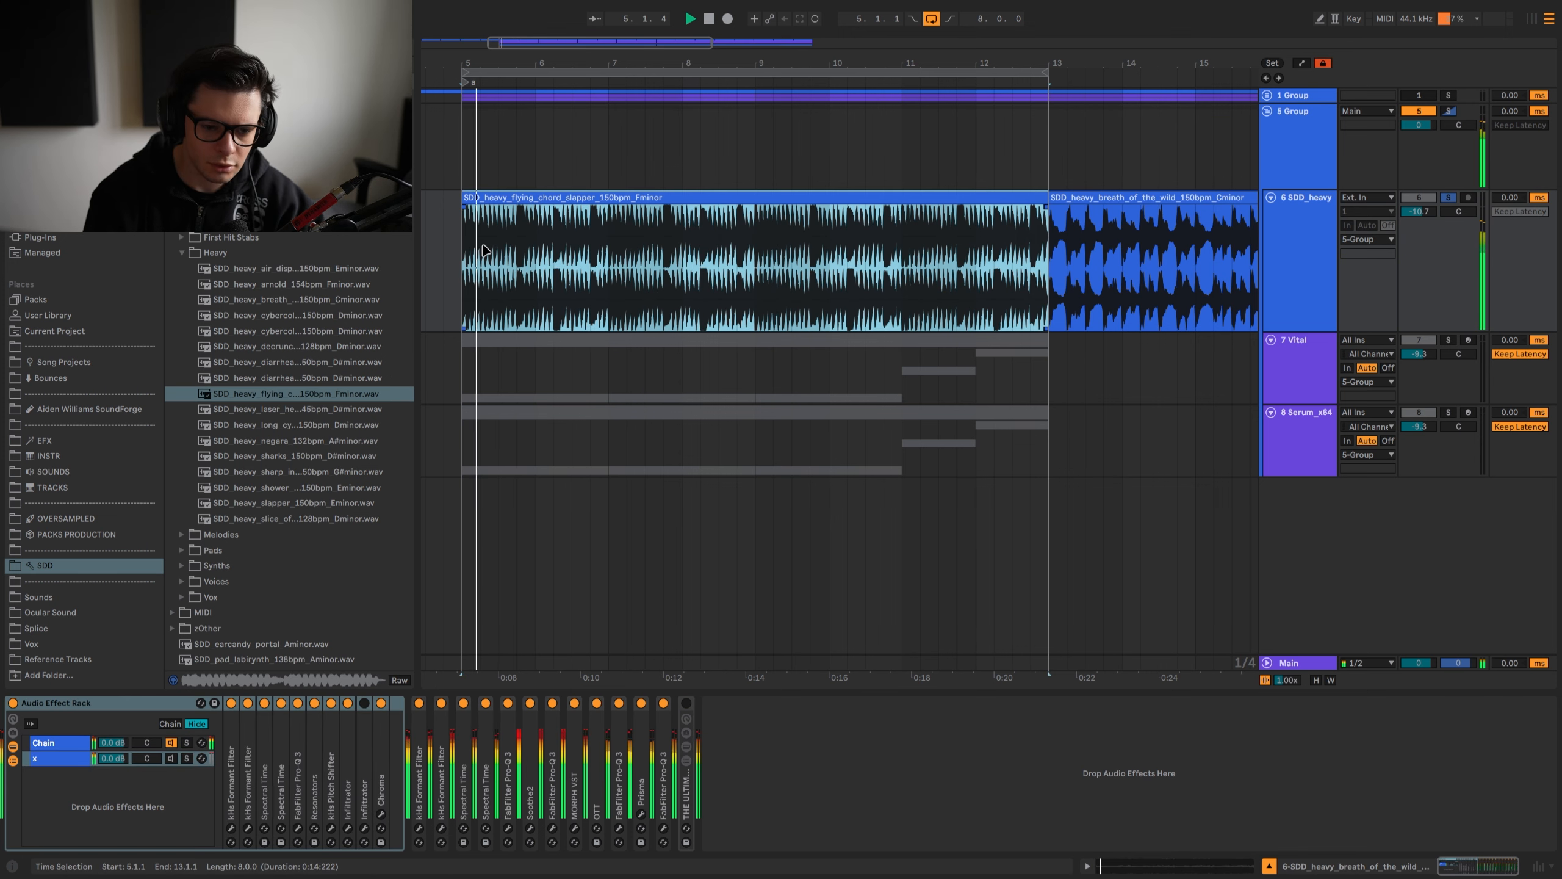
{"action": "scroll", "coordinate": [484, 250], "scroll_direction": "up", "scroll_amount": 3, "text": "ctrl"}
{"action": "left_click_drag", "start_coordinate": [543, 273], "coordinate": [577, 273], "text": "ctrl+alt"}
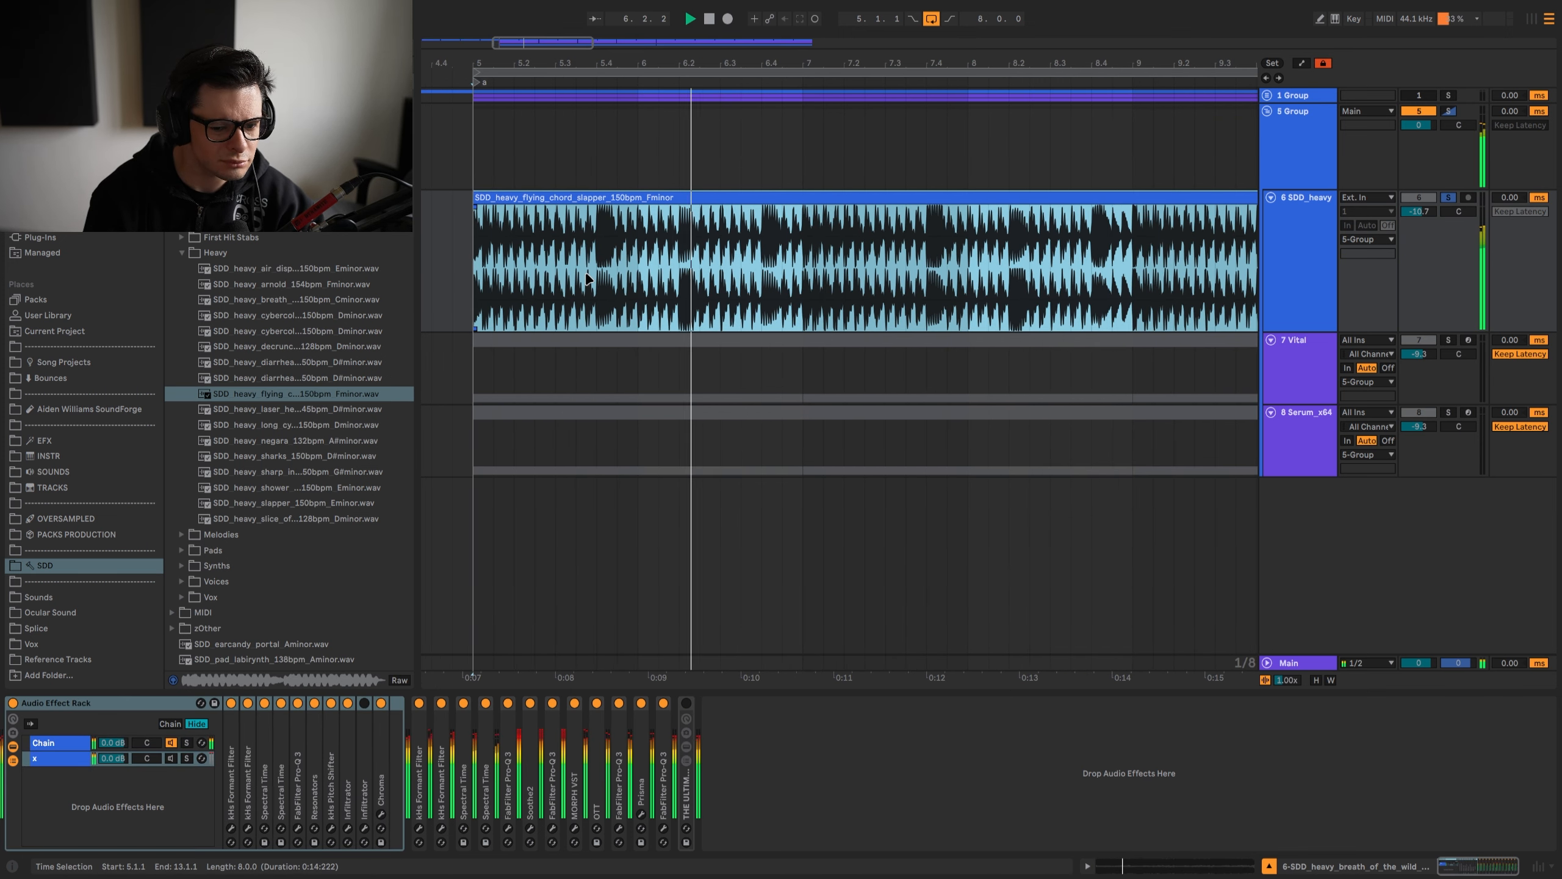
{"action": "scroll", "coordinate": [583, 272], "scroll_direction": "down", "scroll_amount": 3, "text": "ctrl"}
{"action": "key", "text": "ctrl+z"}
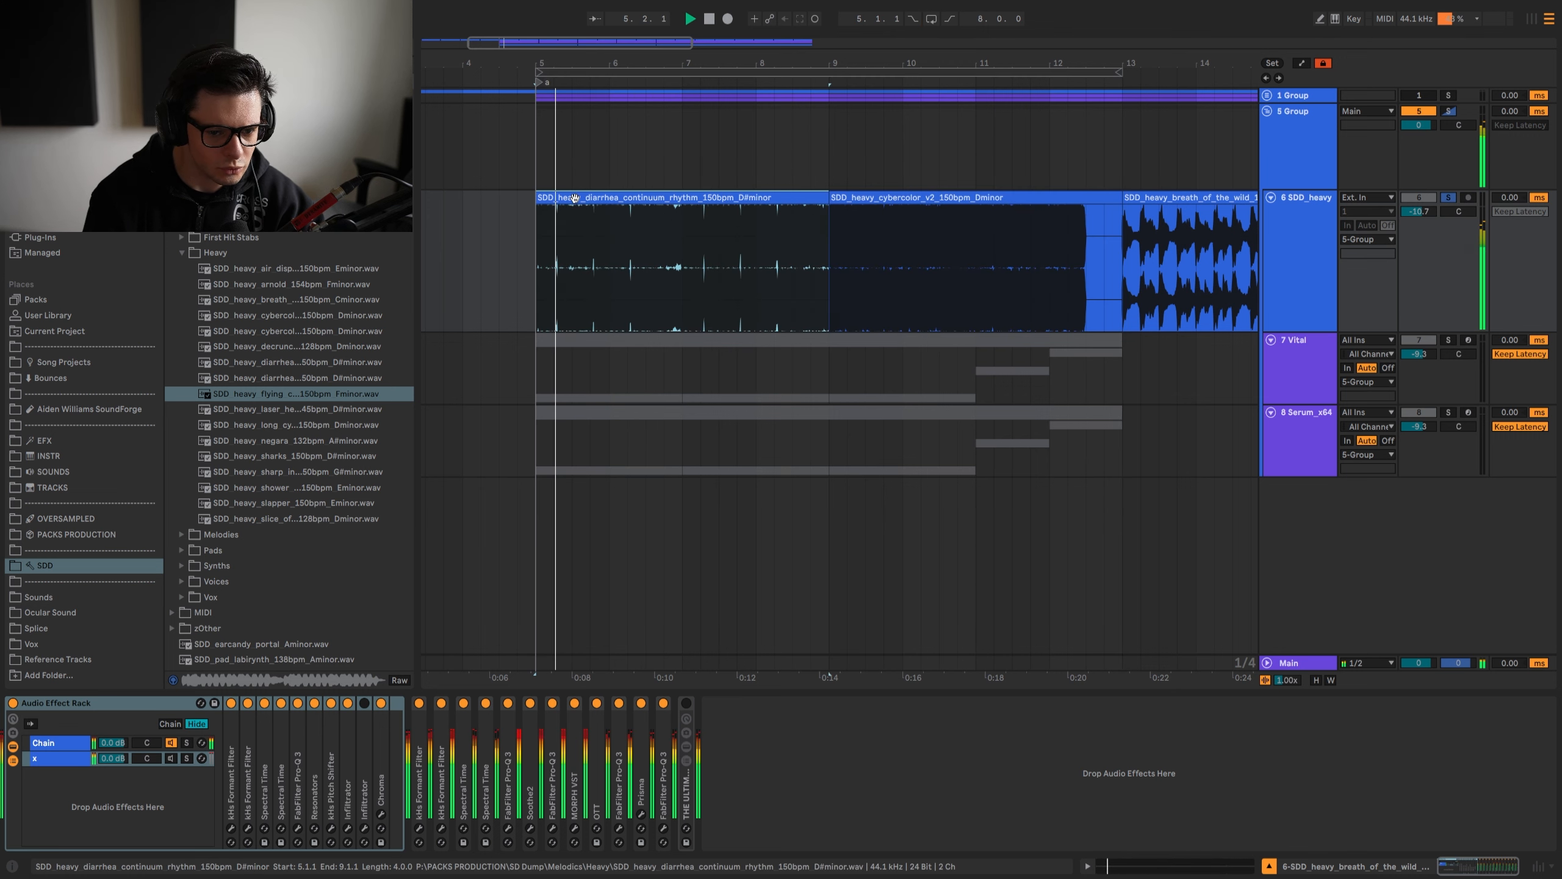
Step: Transpose the SDD_heavy_diarrhea_continuum_rhythm clip at bar 5 to -3 semitones and return to the track's effect chain
{"action": "double_click", "coordinate": [573, 197]}
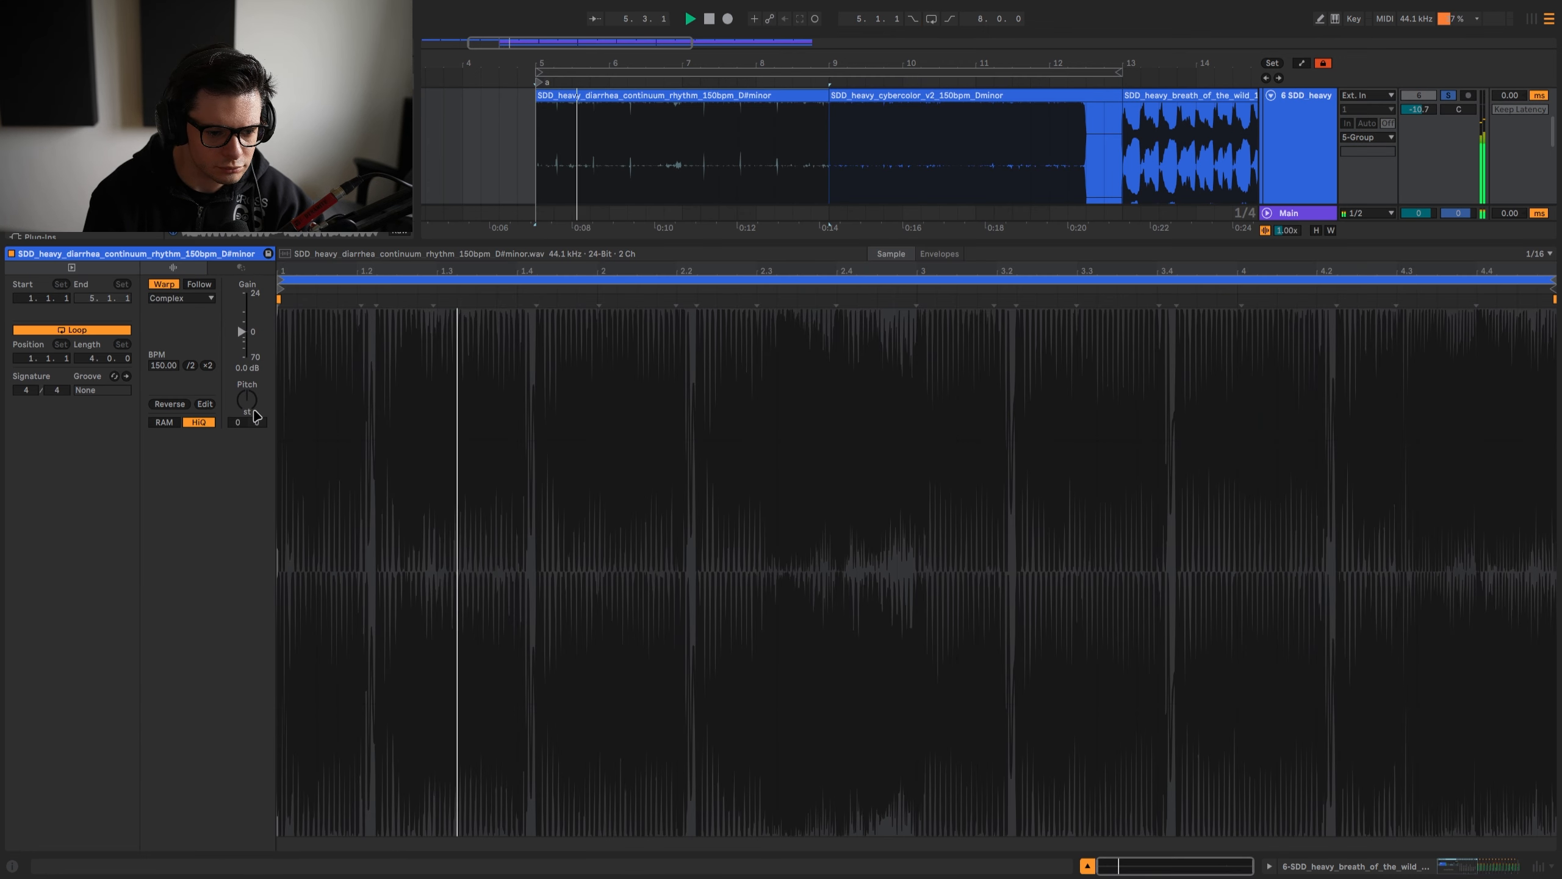
{"action": "key", "text": "ctrl+l"}
{"action": "key", "text": "space"}
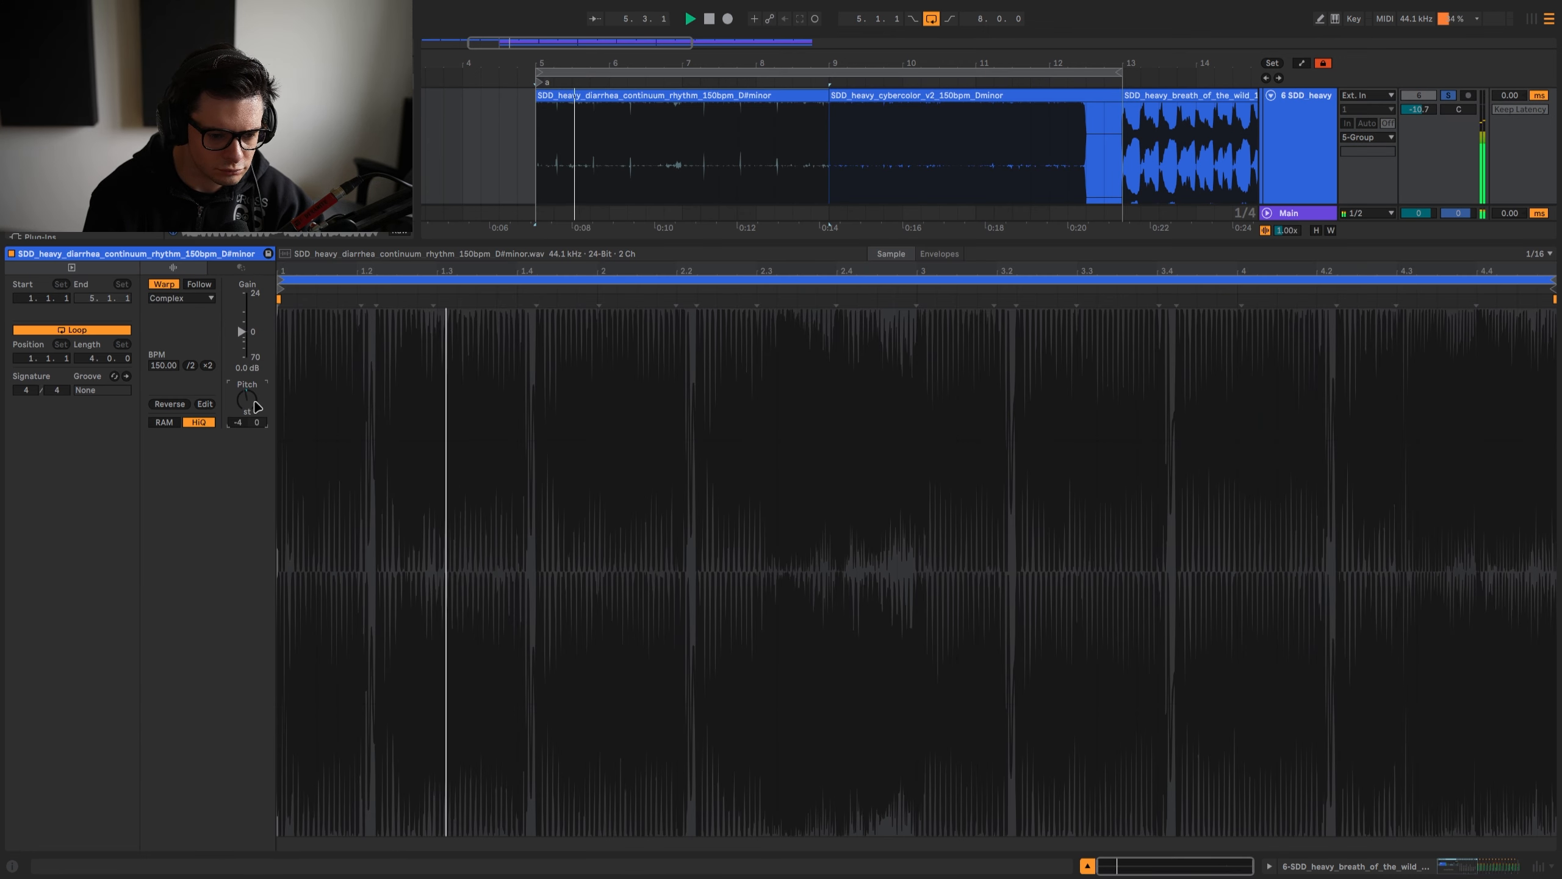
{"action": "key", "text": "shift+Tab"}
{"action": "scroll", "coordinate": [553, 253], "scroll_direction": "up", "scroll_amount": 3, "text": "ctrl"}
{"action": "key", "text": "shift+Tab"}
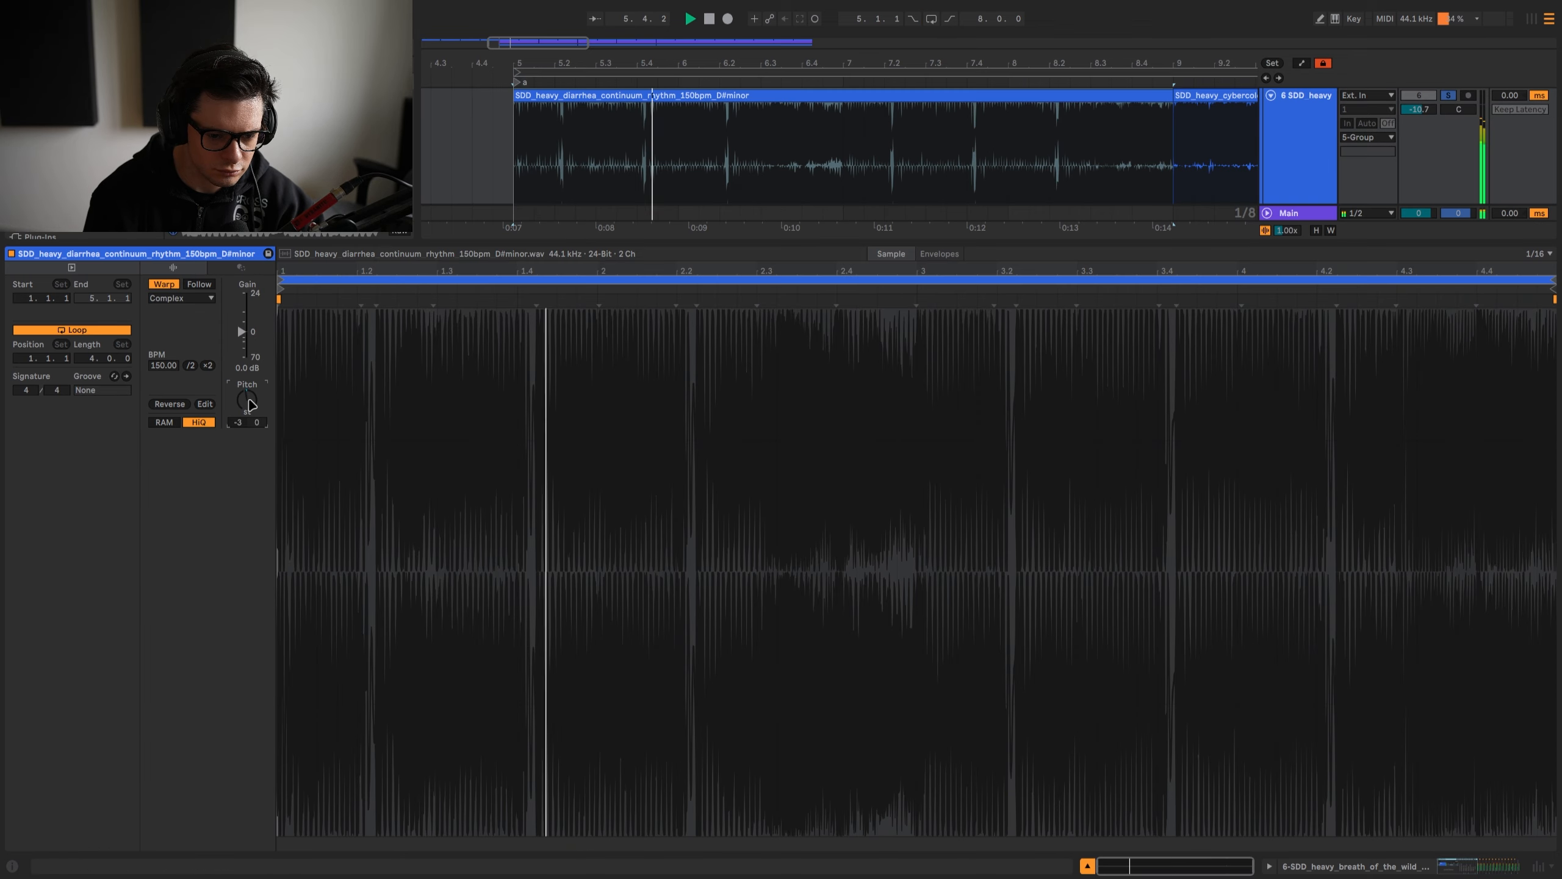
{"action": "key", "text": "shift+Tab"}
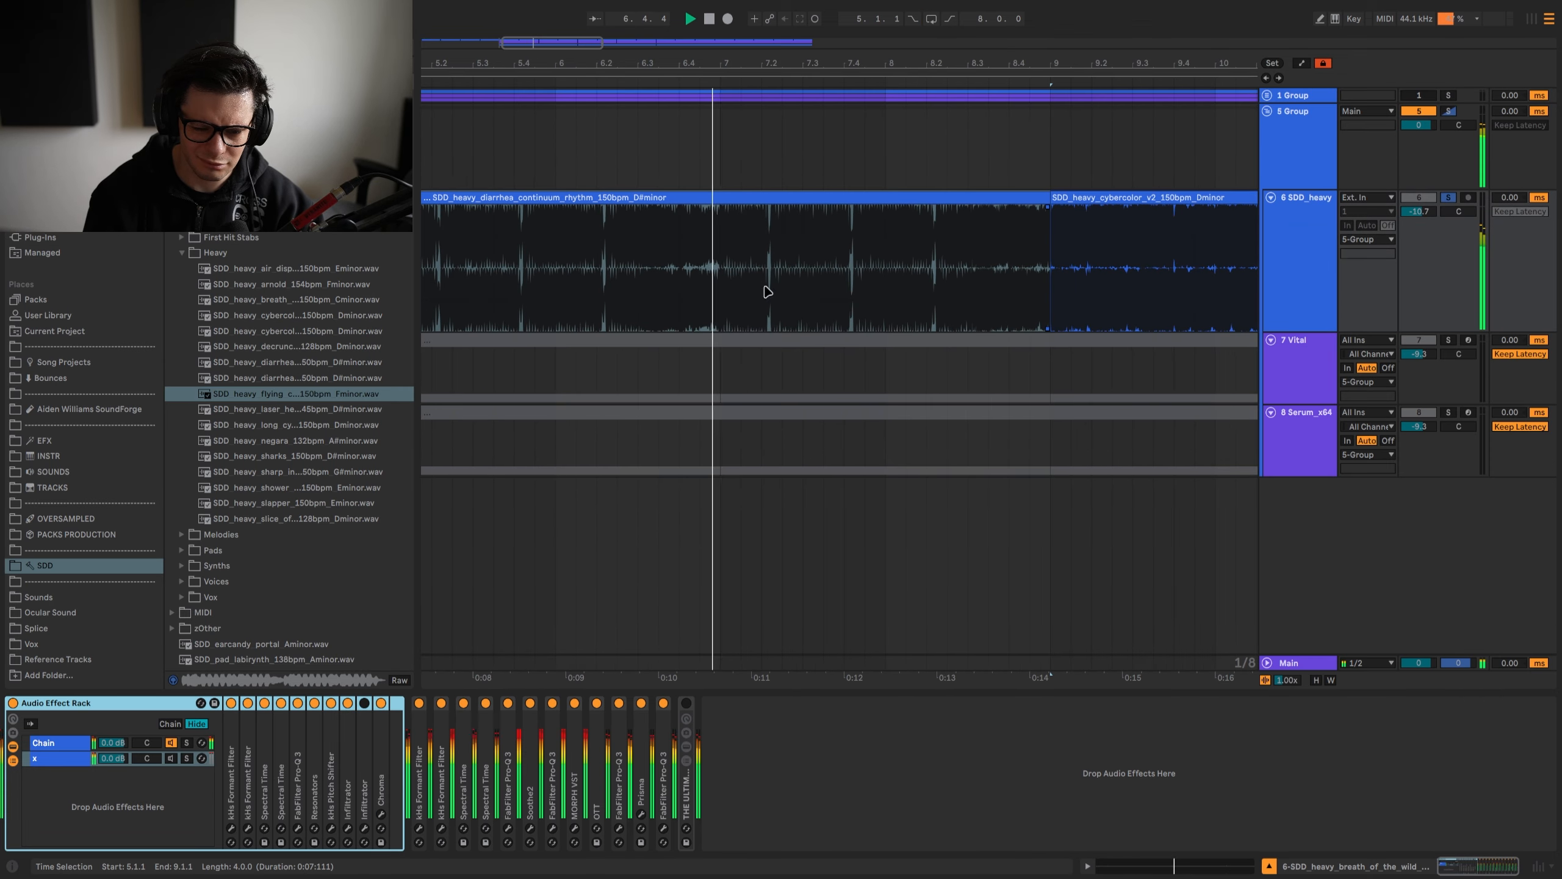
Step: Duplicate the SDD_heavy_diarrhea_continuum_rhythm clip to bar 9, replacing the cybercolor_v2 clip
{"action": "scroll", "coordinate": [721, 293], "scroll_direction": "down", "scroll_amount": 3, "text": "ctrl"}
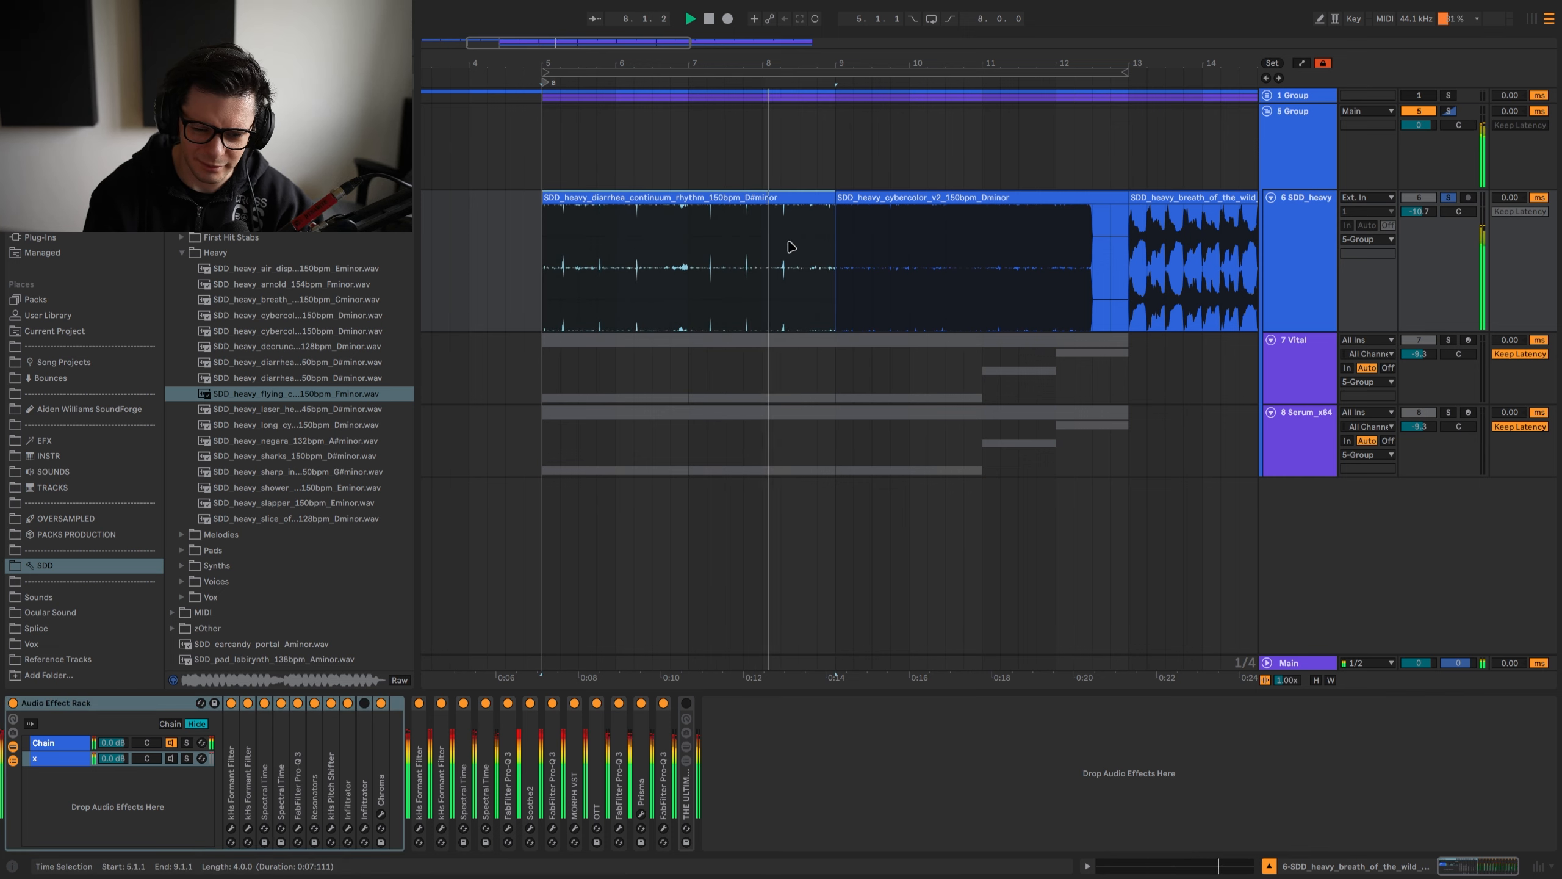
{"action": "left_click", "coordinate": [726, 789]}
{"action": "key", "text": "ctrl+d"}
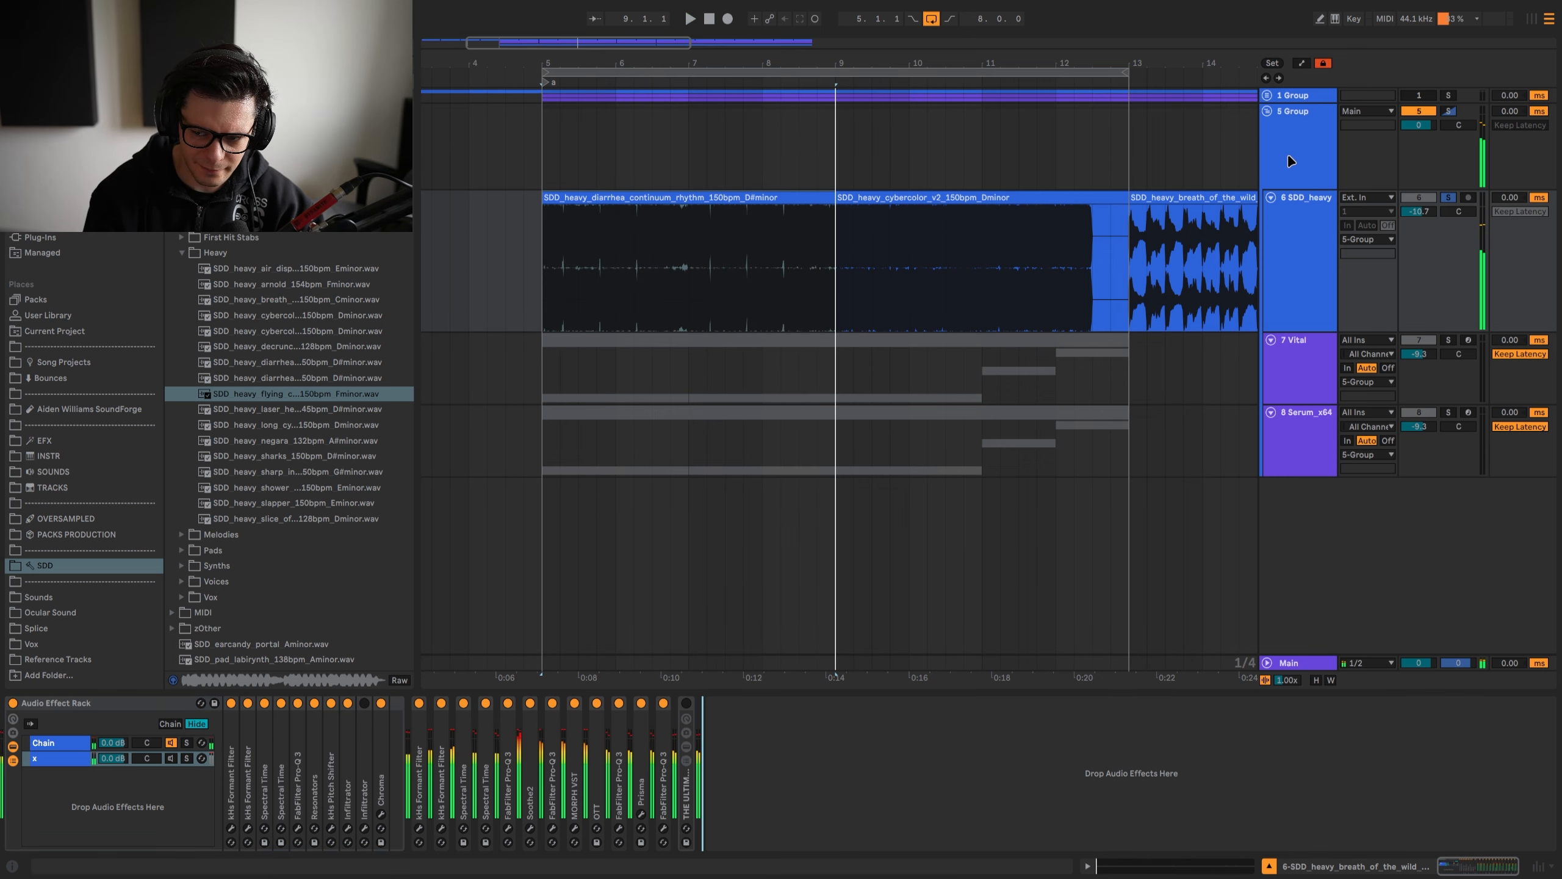
Step: Adjust the EQ curve in the second group's FabFilter Pro-Q 3 and restart playback from bar 5
{"action": "left_click", "coordinate": [1279, 159]}
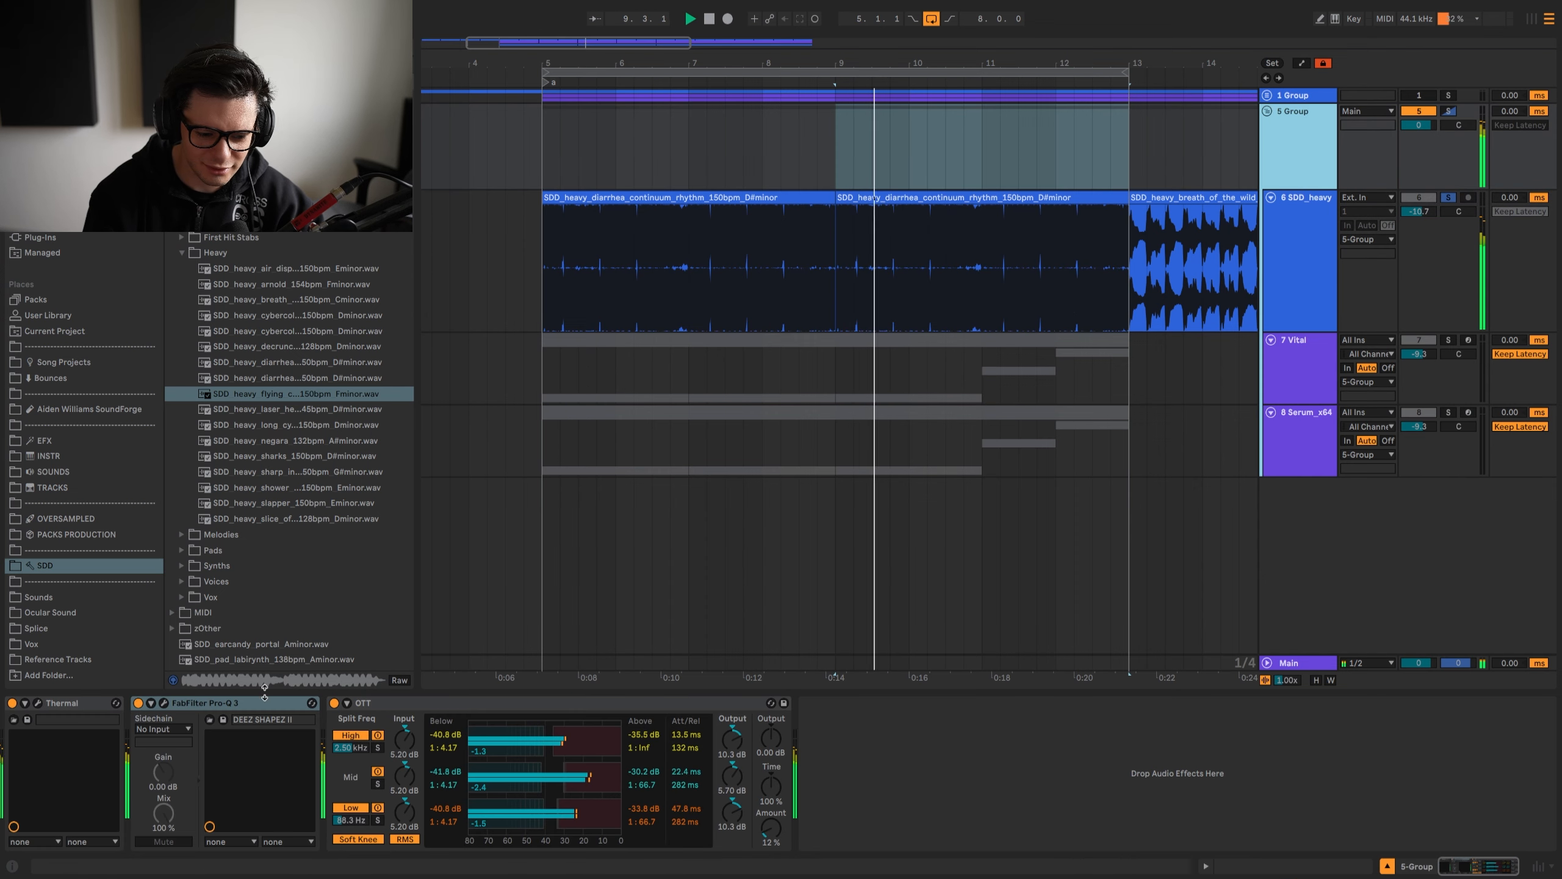
{"action": "left_click", "coordinate": [163, 703]}
{"action": "left_click_drag", "start_coordinate": [997, 469], "coordinate": [924, 374]}
{"action": "key", "text": "Escape"}
{"action": "left_click", "coordinate": [544, 157]}
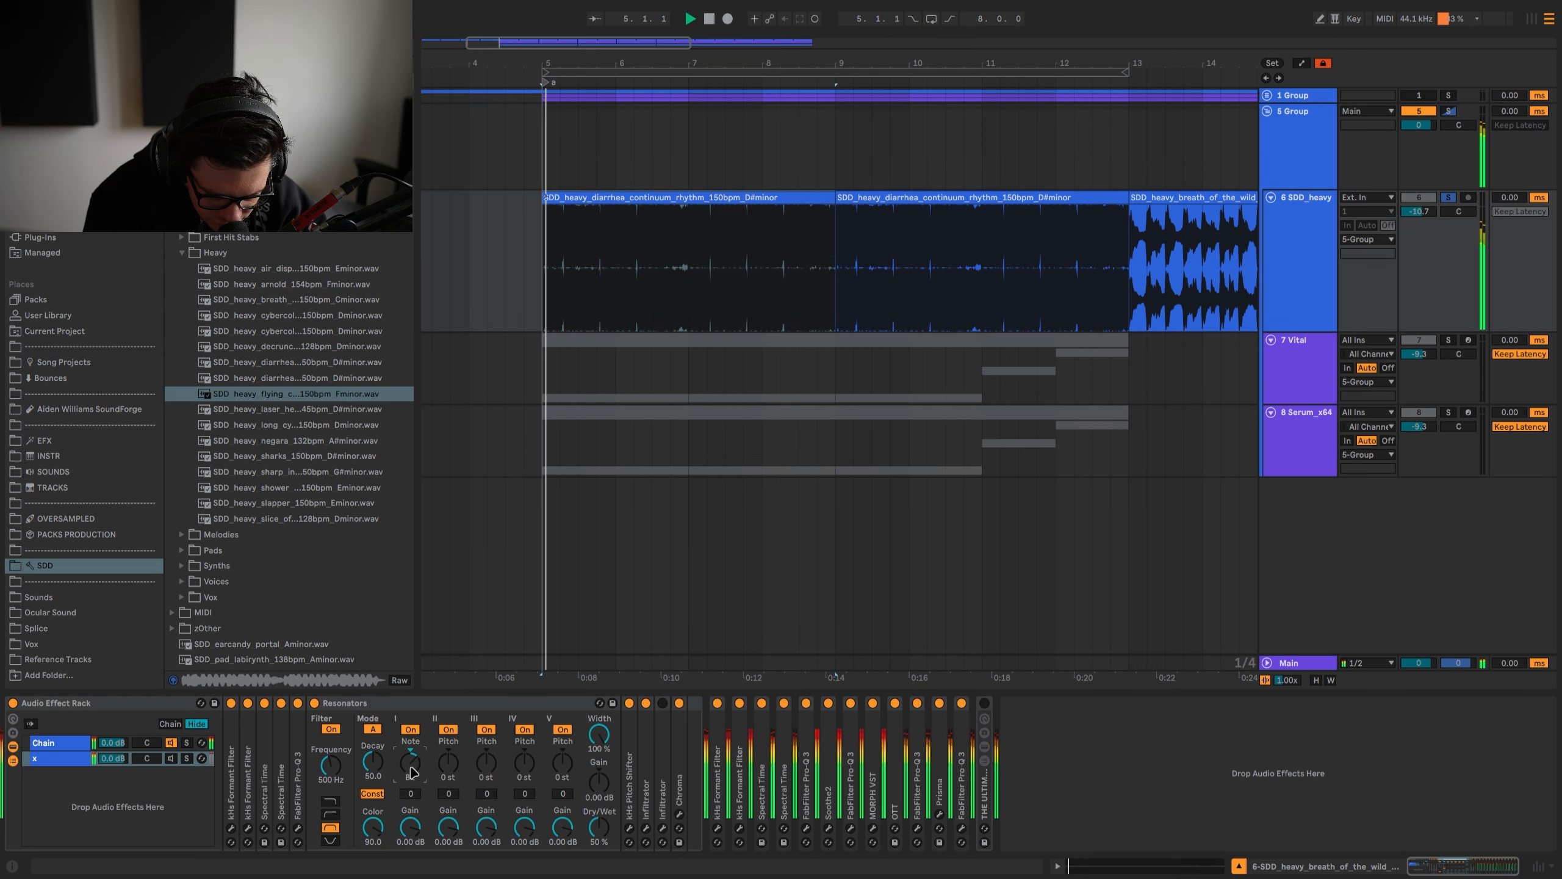
Step: Set the note of resonator I to C1 in the x chain's Resonators and adjust its Dry/Wet
{"action": "left_click_drag", "start_coordinate": [411, 772], "coordinate": [411, 757]}
{"action": "double_click", "coordinate": [411, 772]}
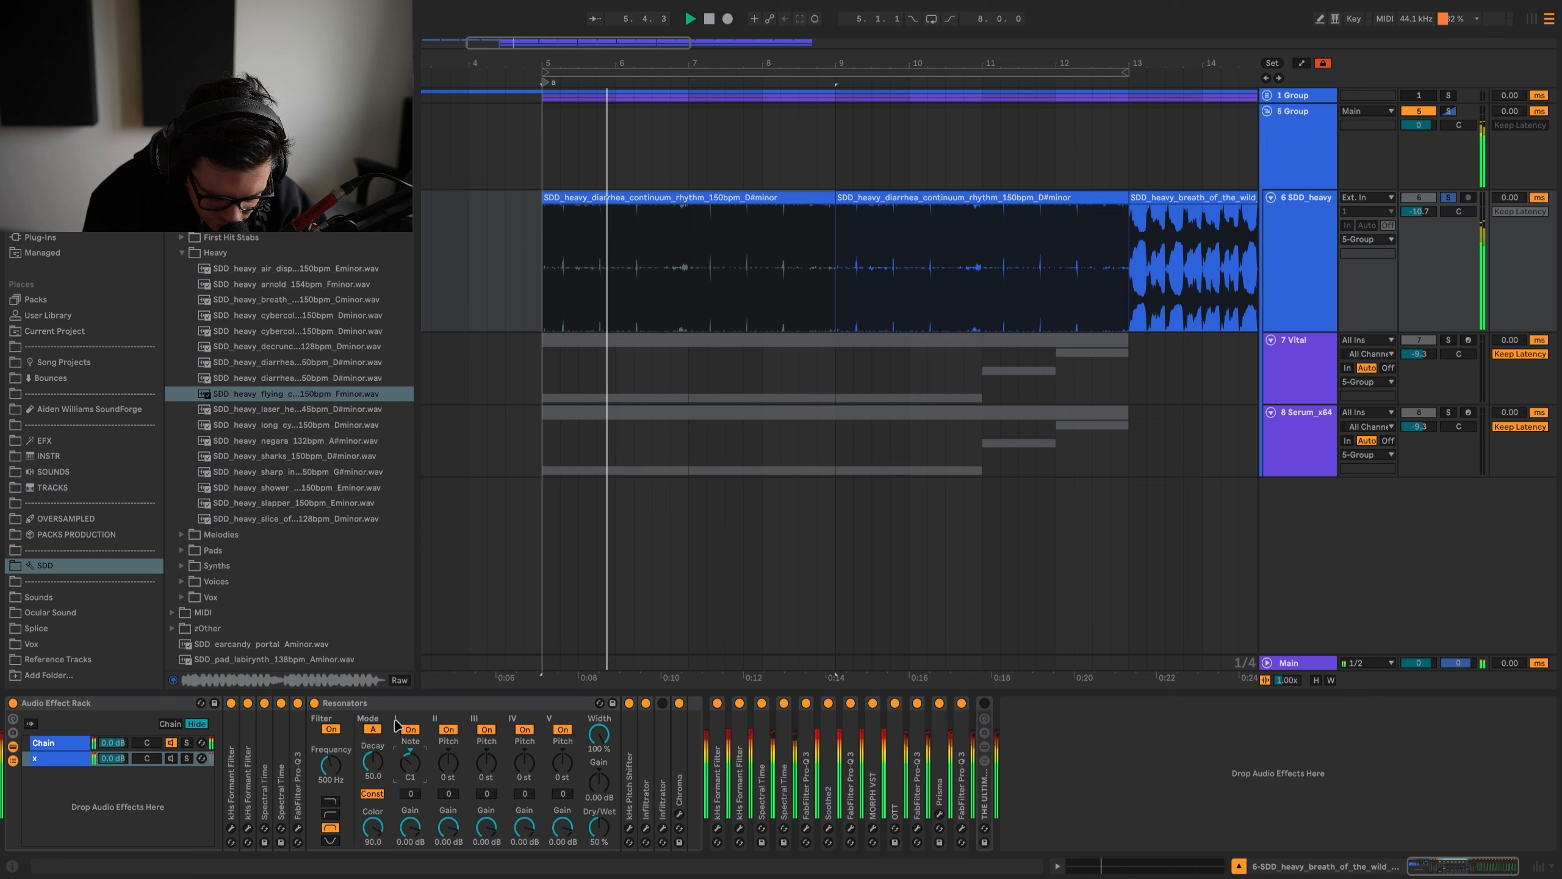
{"action": "left_click", "coordinate": [390, 729]}
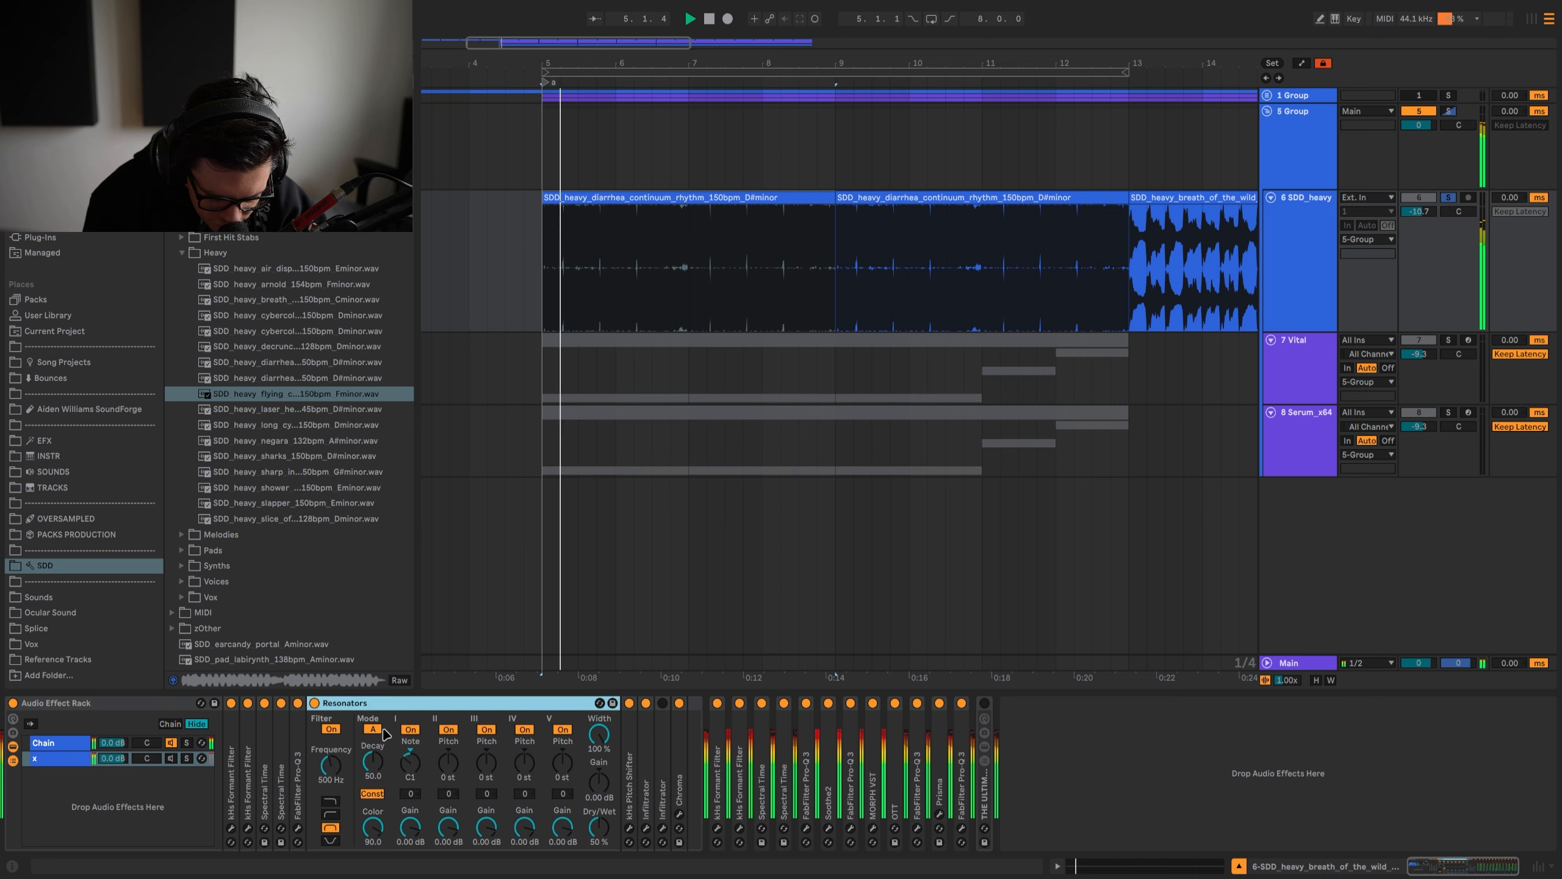
{"action": "left_click_drag", "start_coordinate": [595, 837], "coordinate": [594, 841]}
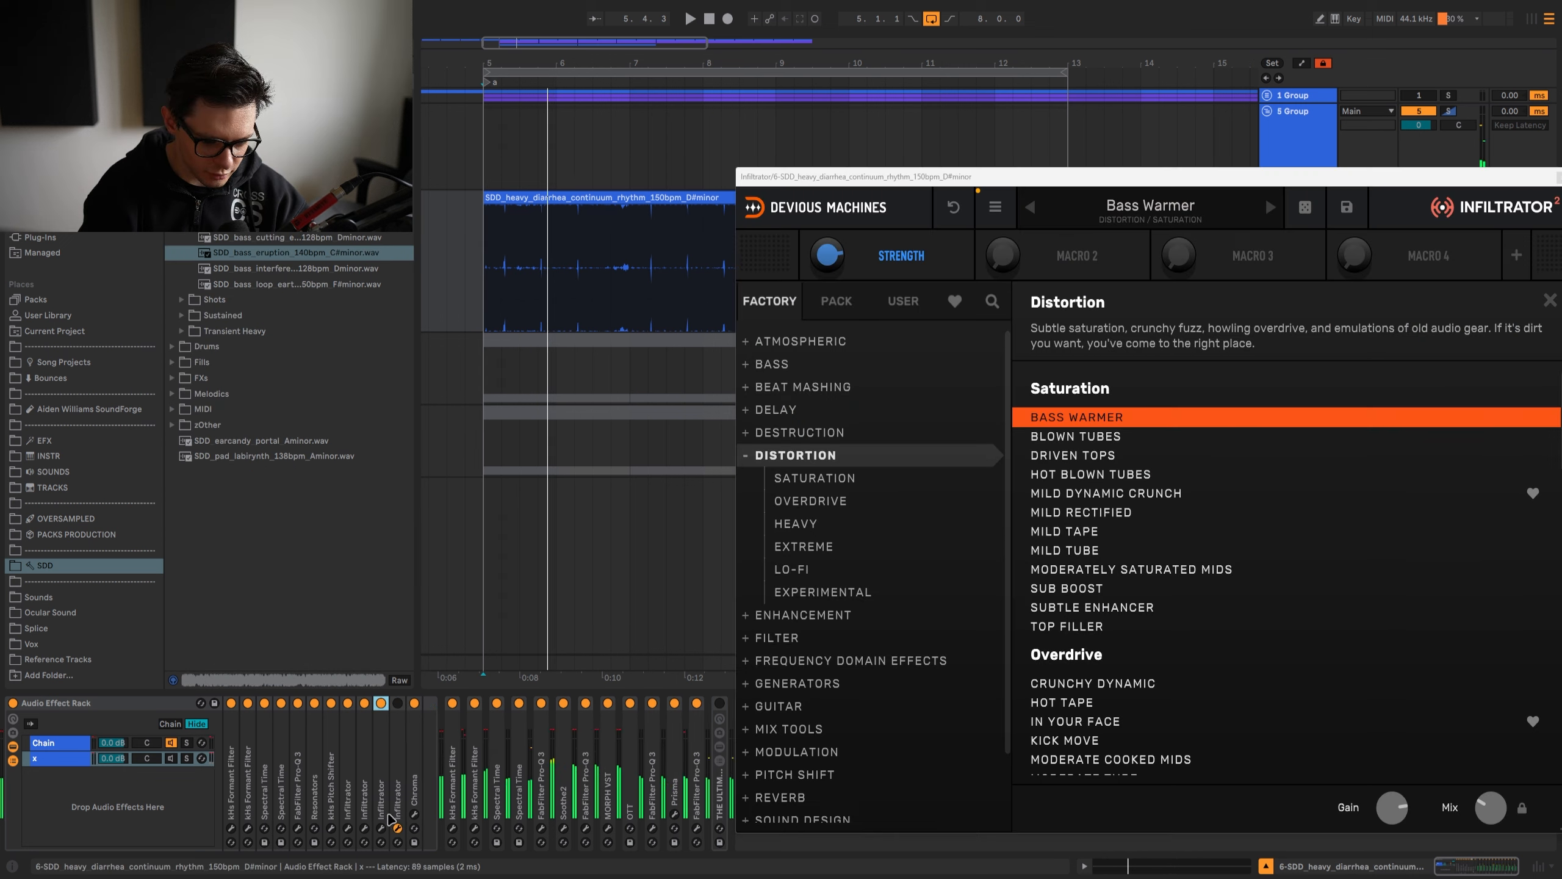
Step: Review the presets loaded in the x chain's Infiltrator instances and bypass the third Infiltrator
{"action": "left_click", "coordinate": [383, 828]}
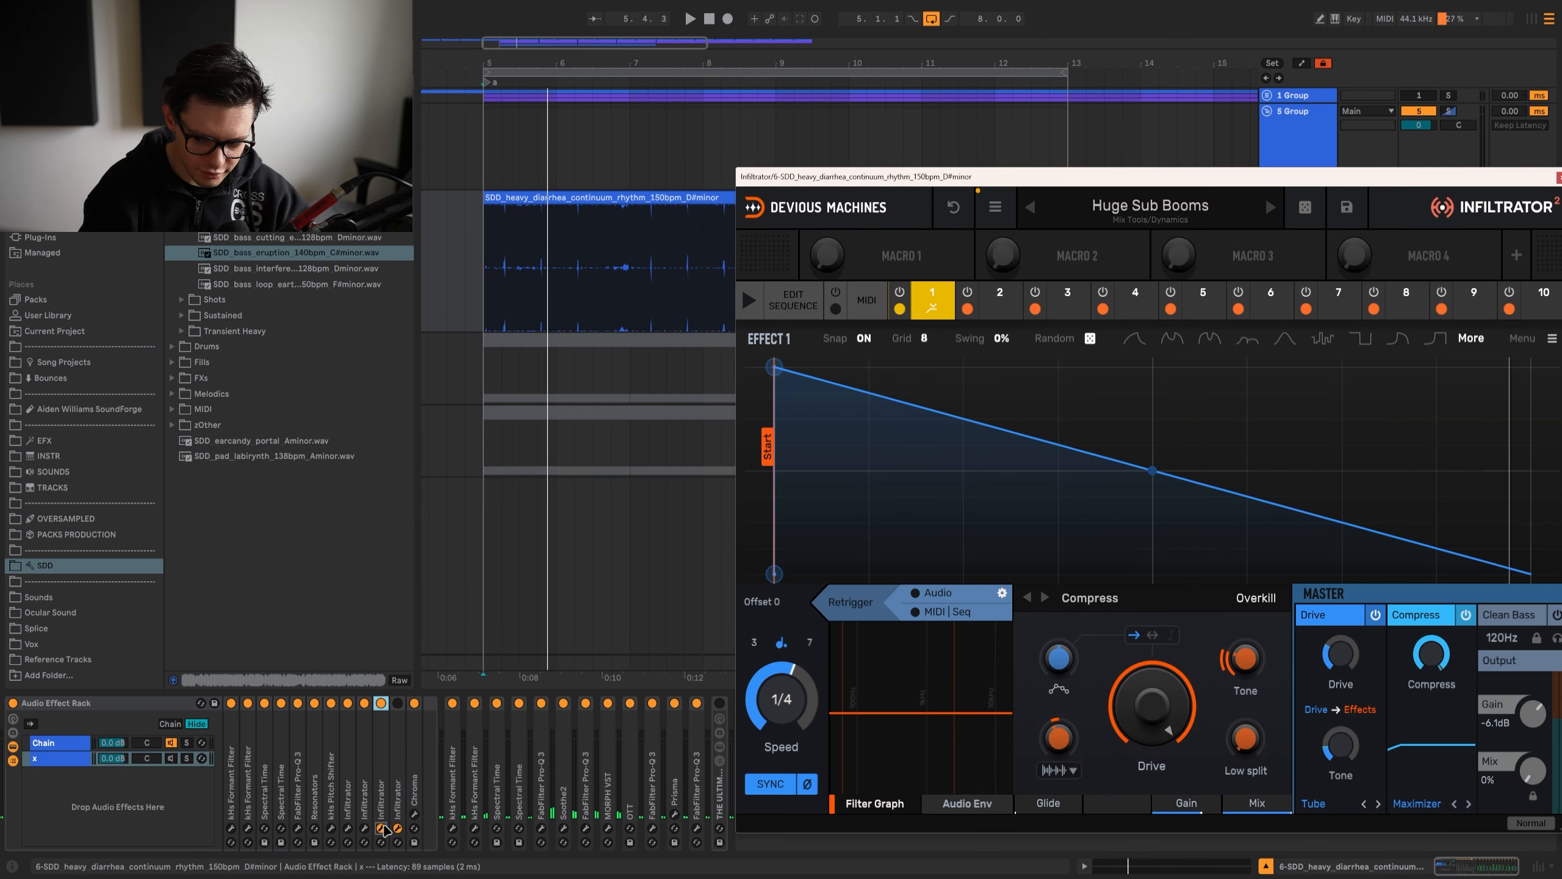
{"action": "left_click", "coordinate": [381, 827]}
{"action": "left_click", "coordinate": [397, 829]}
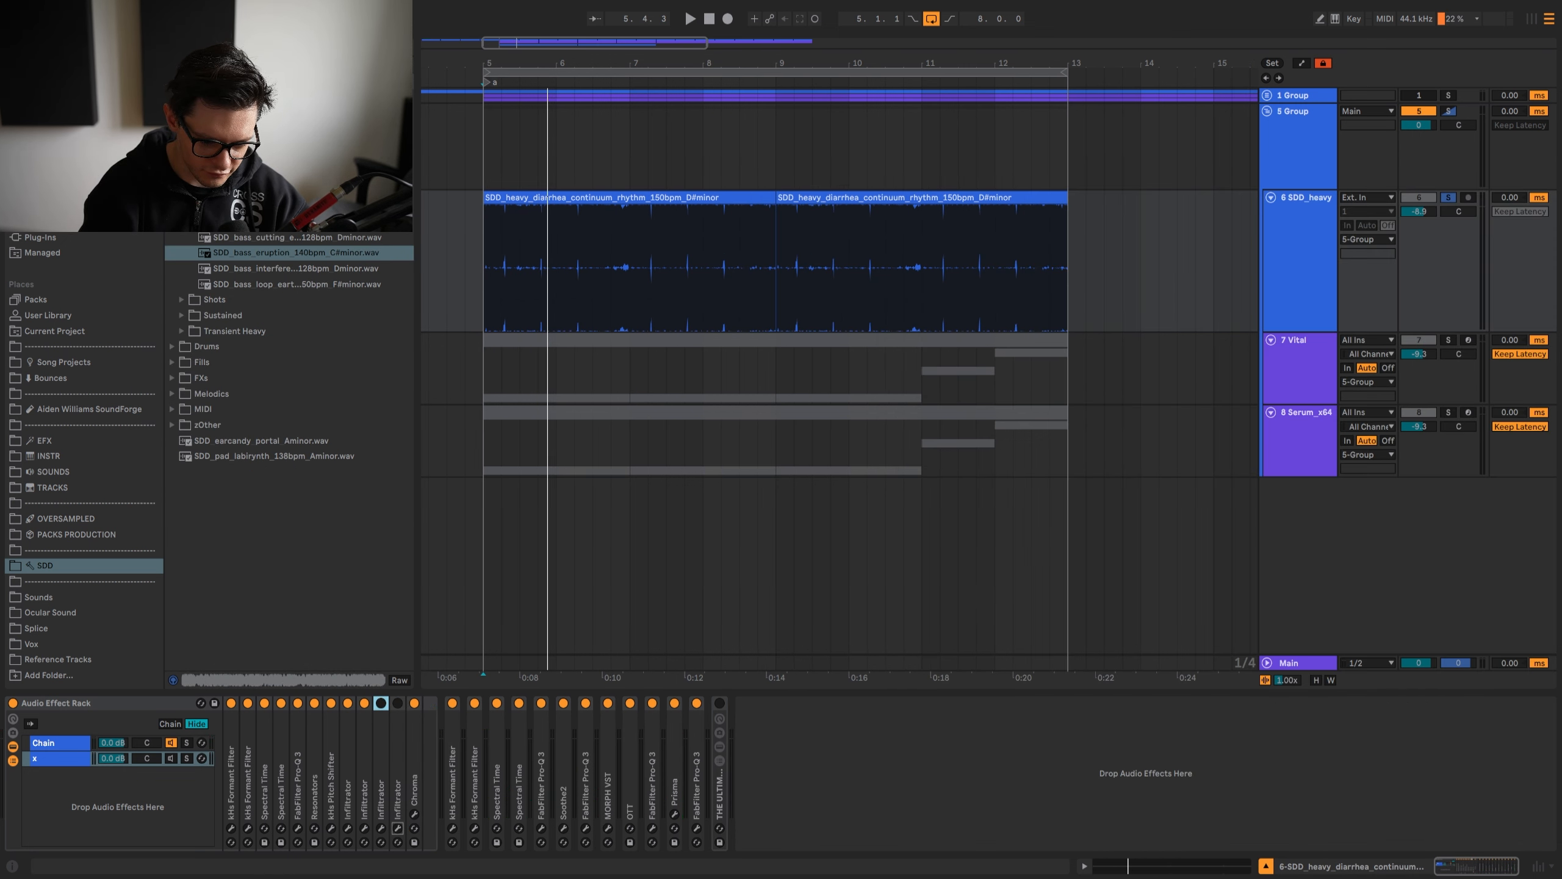
{"action": "left_click", "coordinate": [347, 828]}
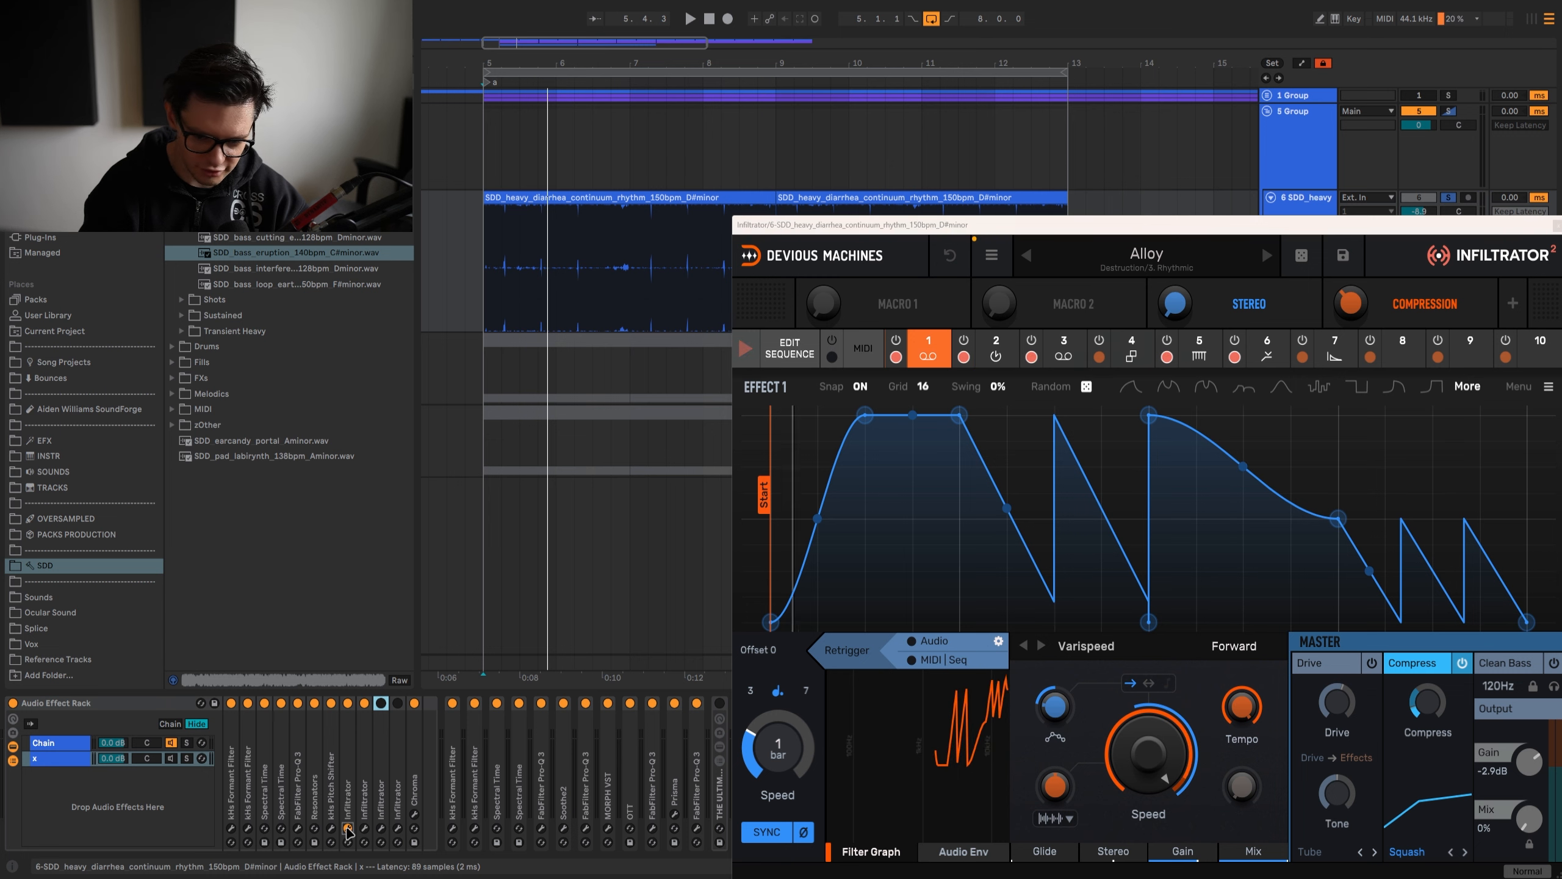
{"action": "left_click", "coordinate": [347, 828]}
{"action": "left_click", "coordinate": [365, 828]}
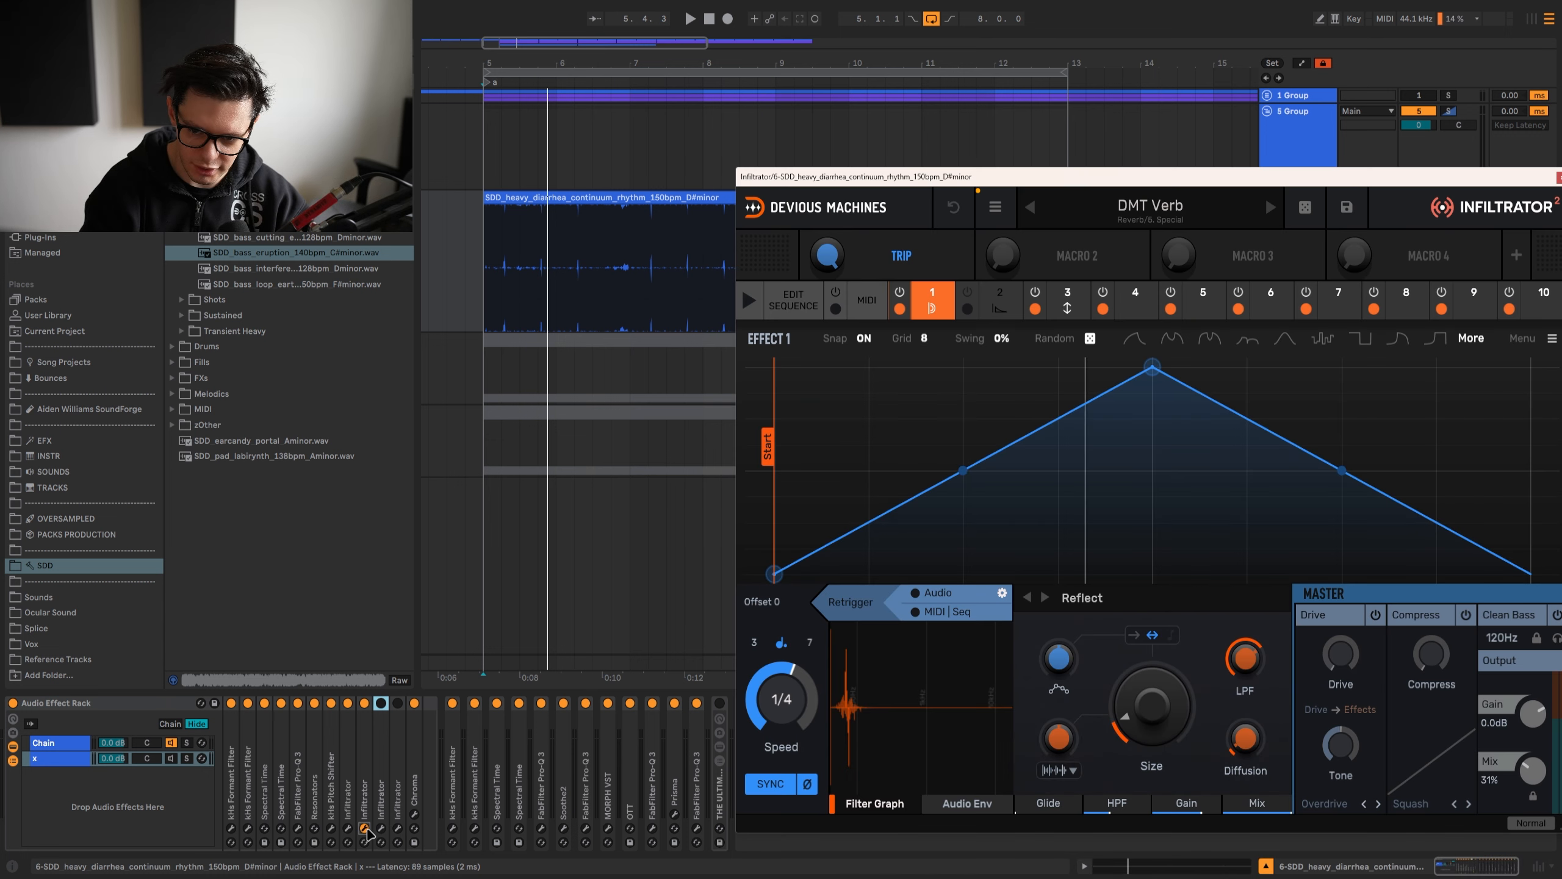
{"action": "left_click", "coordinate": [364, 828]}
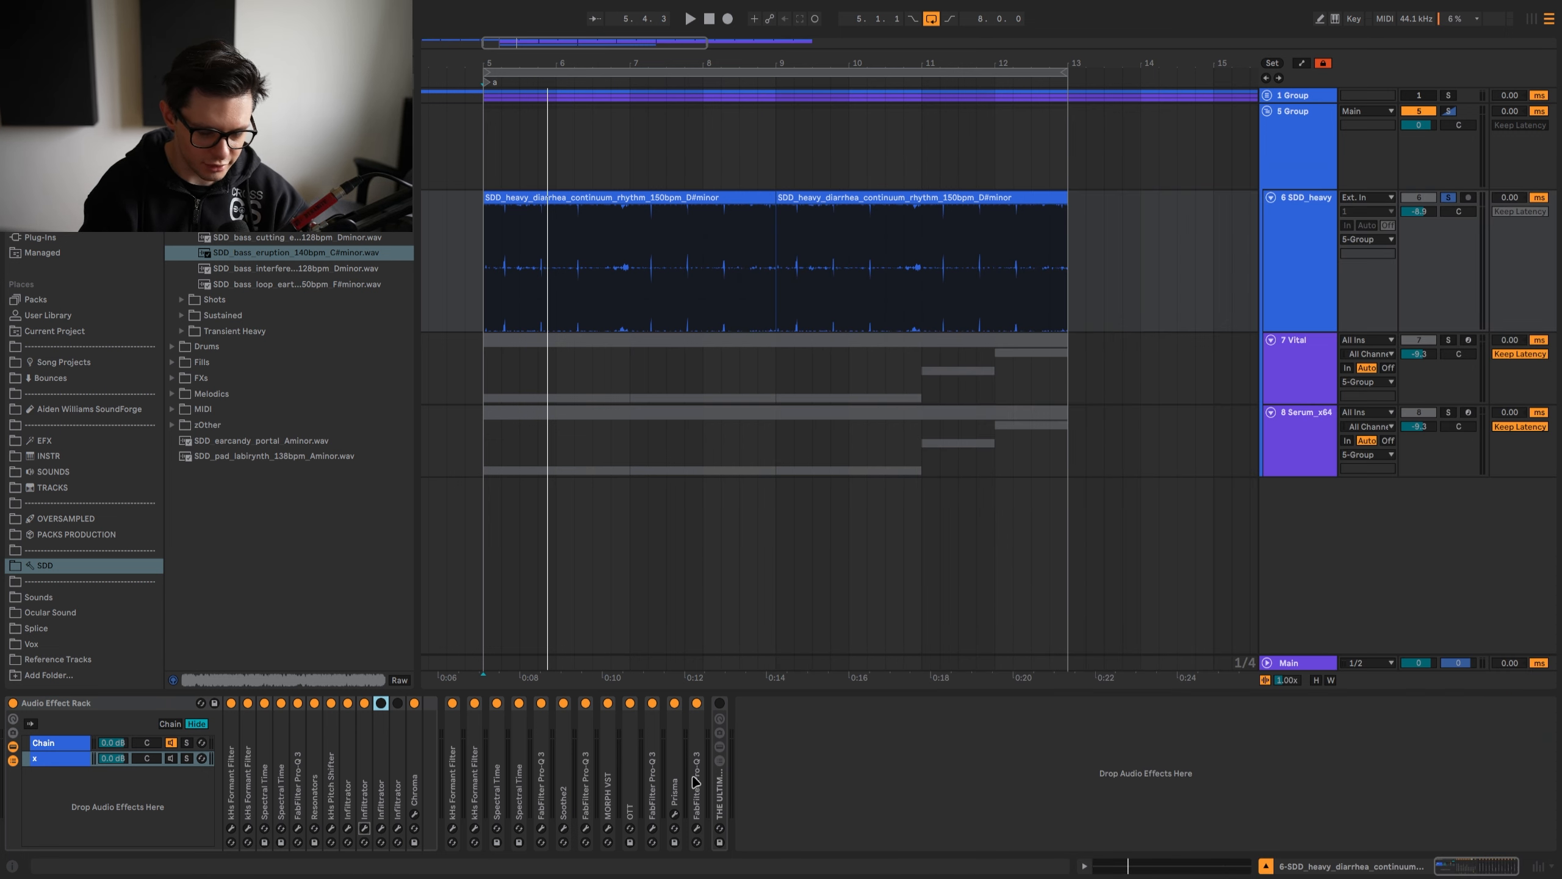
Step: Transfer the second group's Thermal, FabFilter Pro-Q 3 and OTT to the end of the SDD_heavy track's chain, ungroup the group, and play from bar 5
{"action": "left_click", "coordinate": [480, 145]}
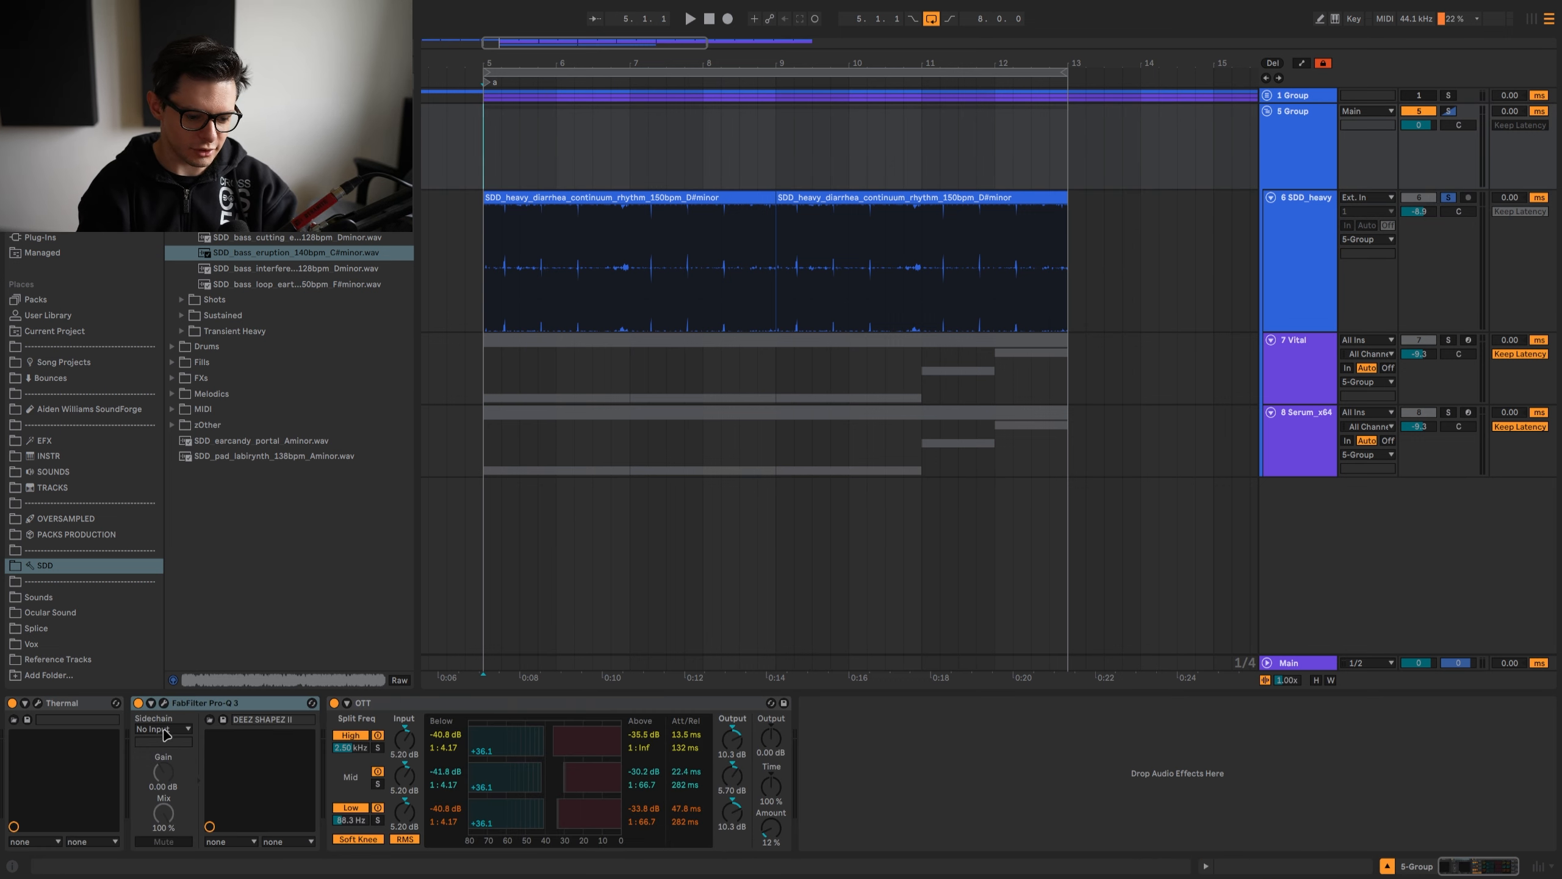
{"action": "left_click", "coordinate": [393, 703]}
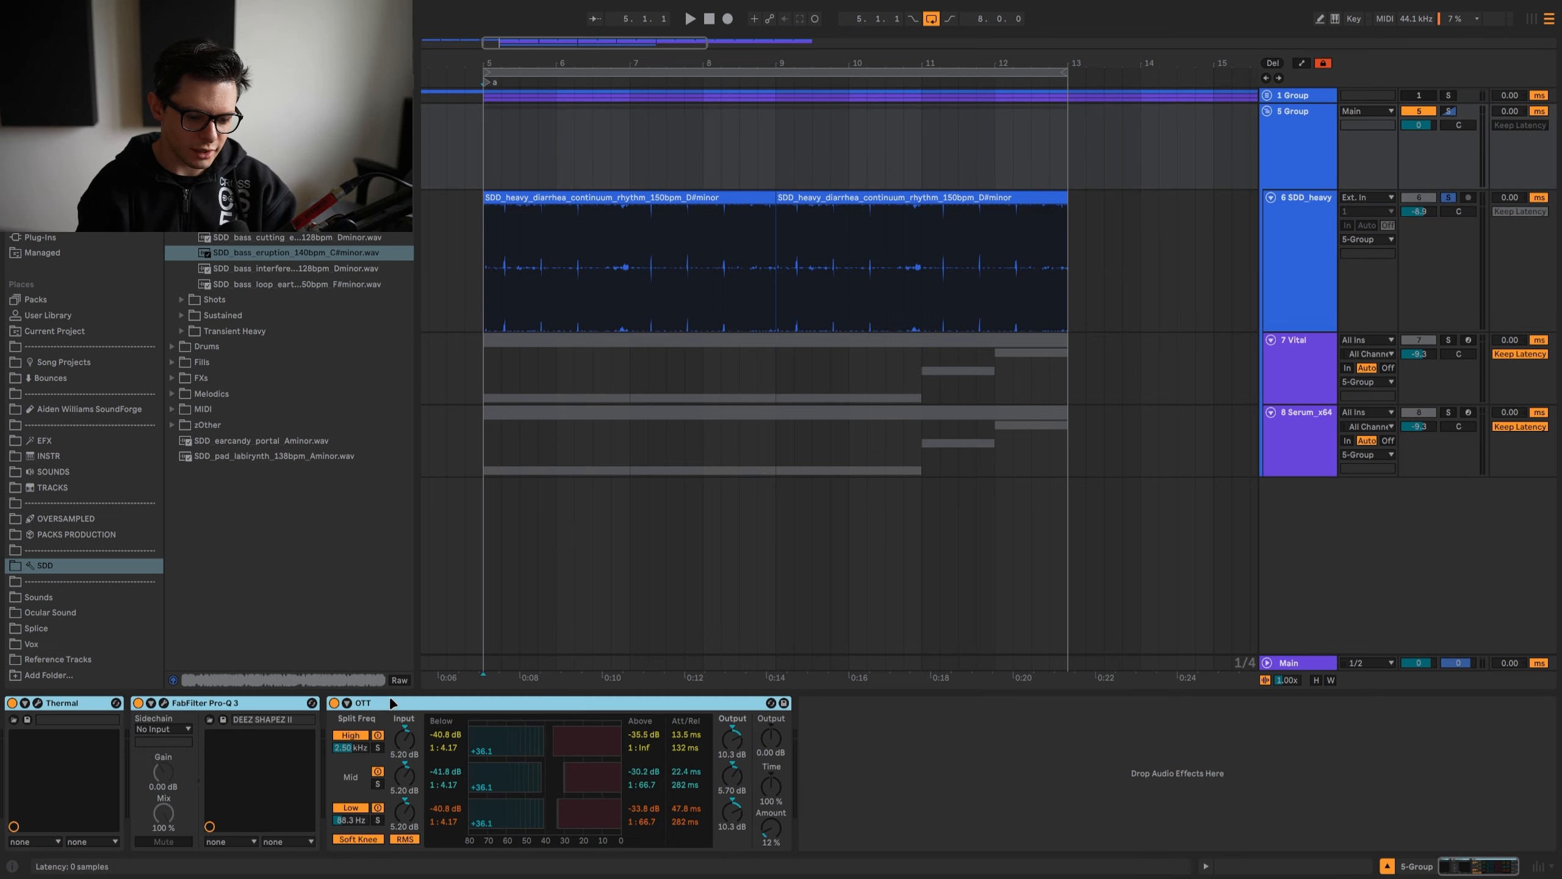
{"action": "left_click_drag", "start_coordinate": [511, 253], "coordinate": [517, 252]}
{"action": "left_click", "coordinate": [1281, 153]}
{"action": "key", "text": "ctrl+shift+g"}
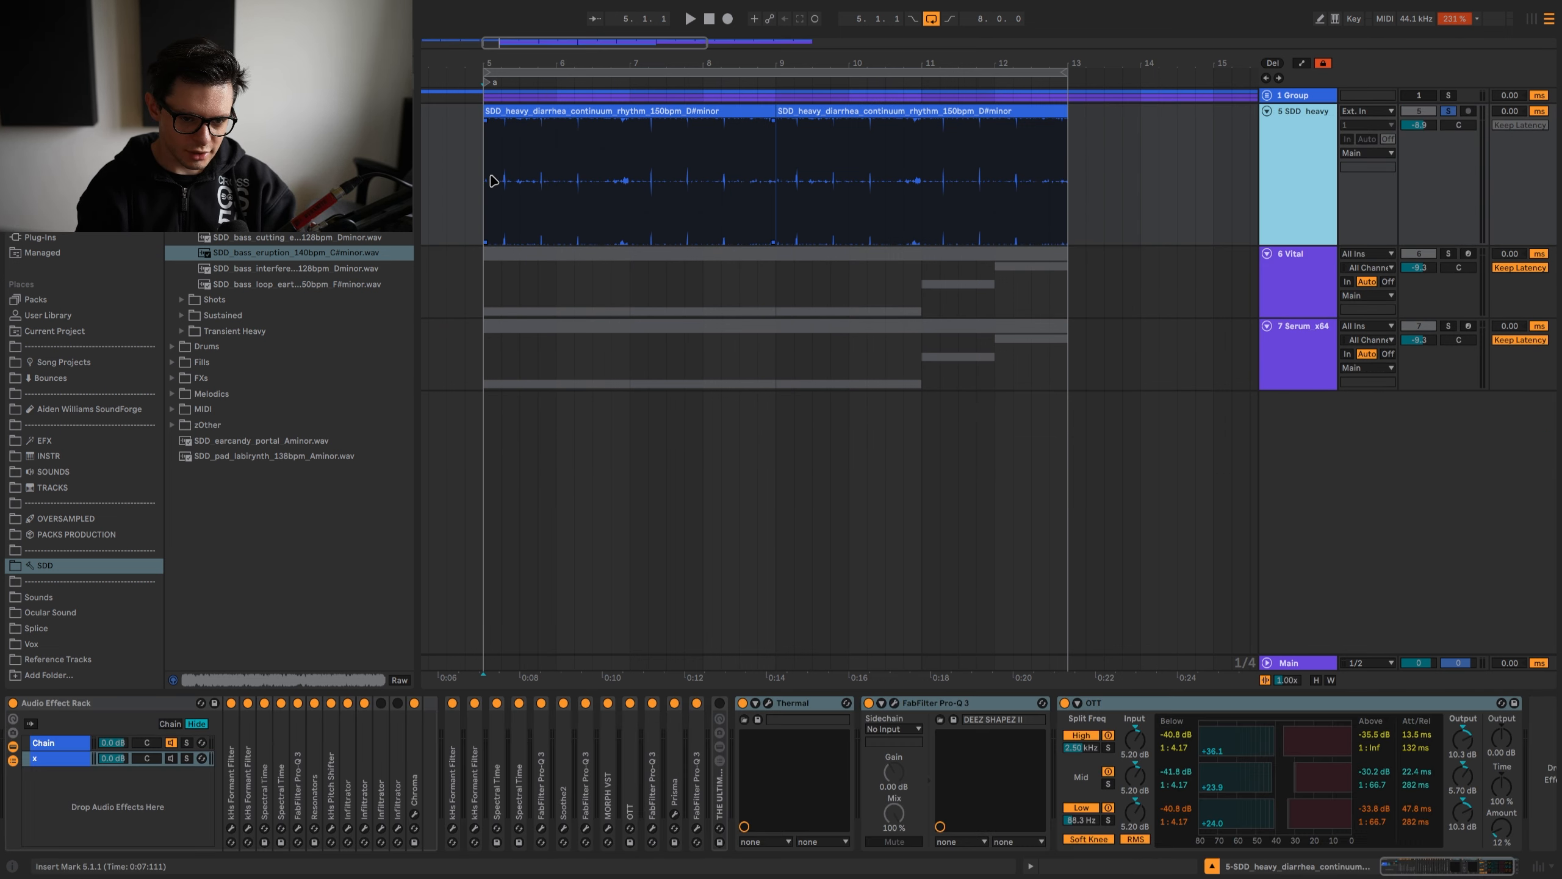
{"action": "left_click", "coordinate": [491, 180]}
{"action": "key", "text": "space"}
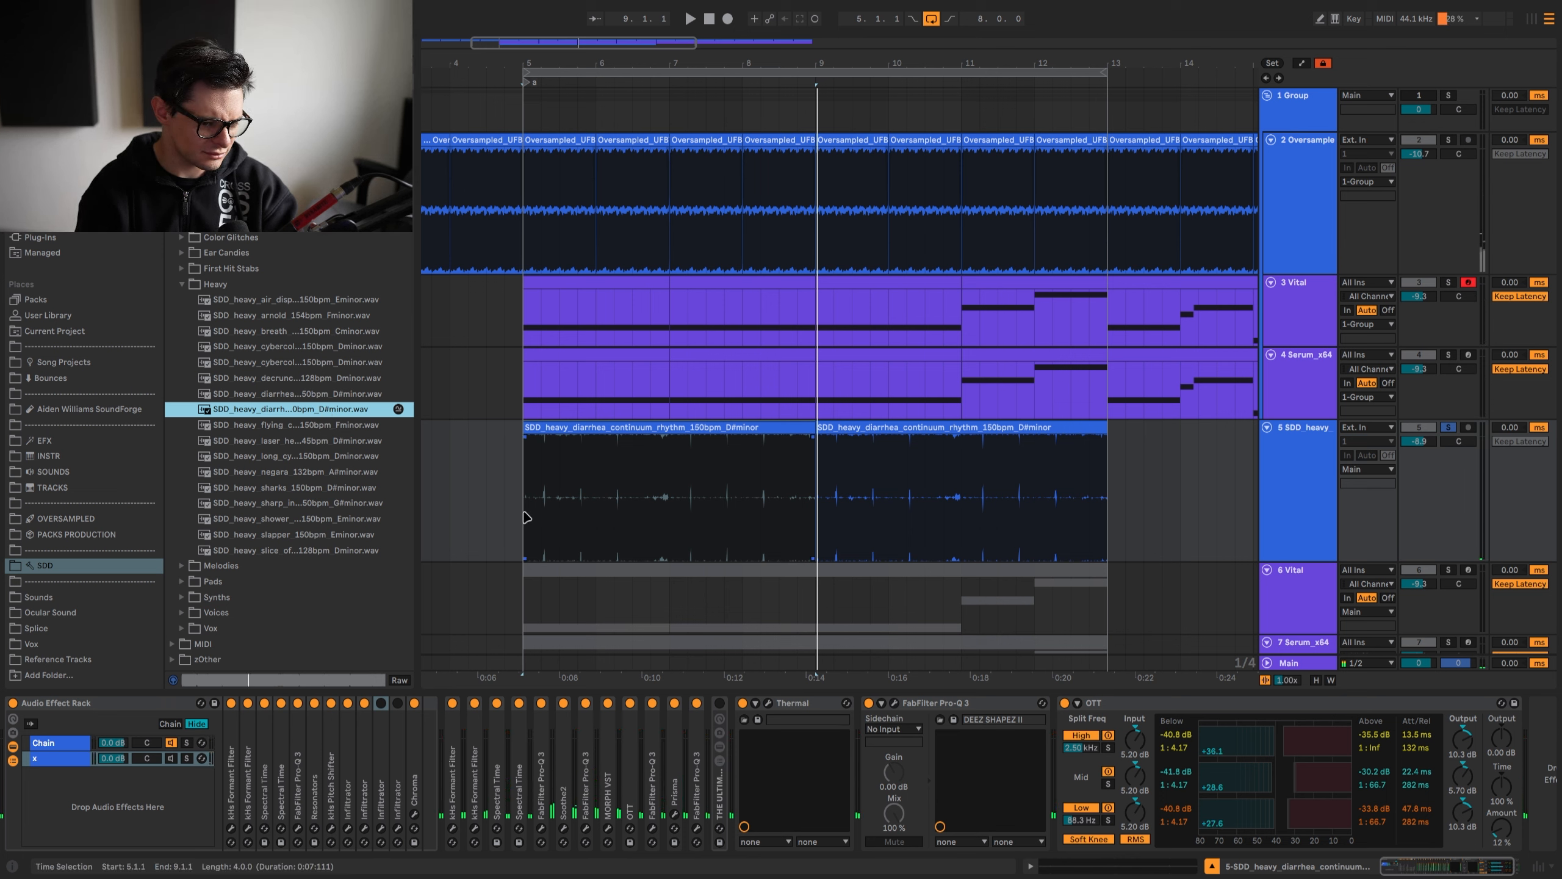
Step: Play back the two processed SDD_heavy_diarrhea_continuum_rhythm clips from bar 5
{"action": "left_click", "coordinate": [62, 519]}
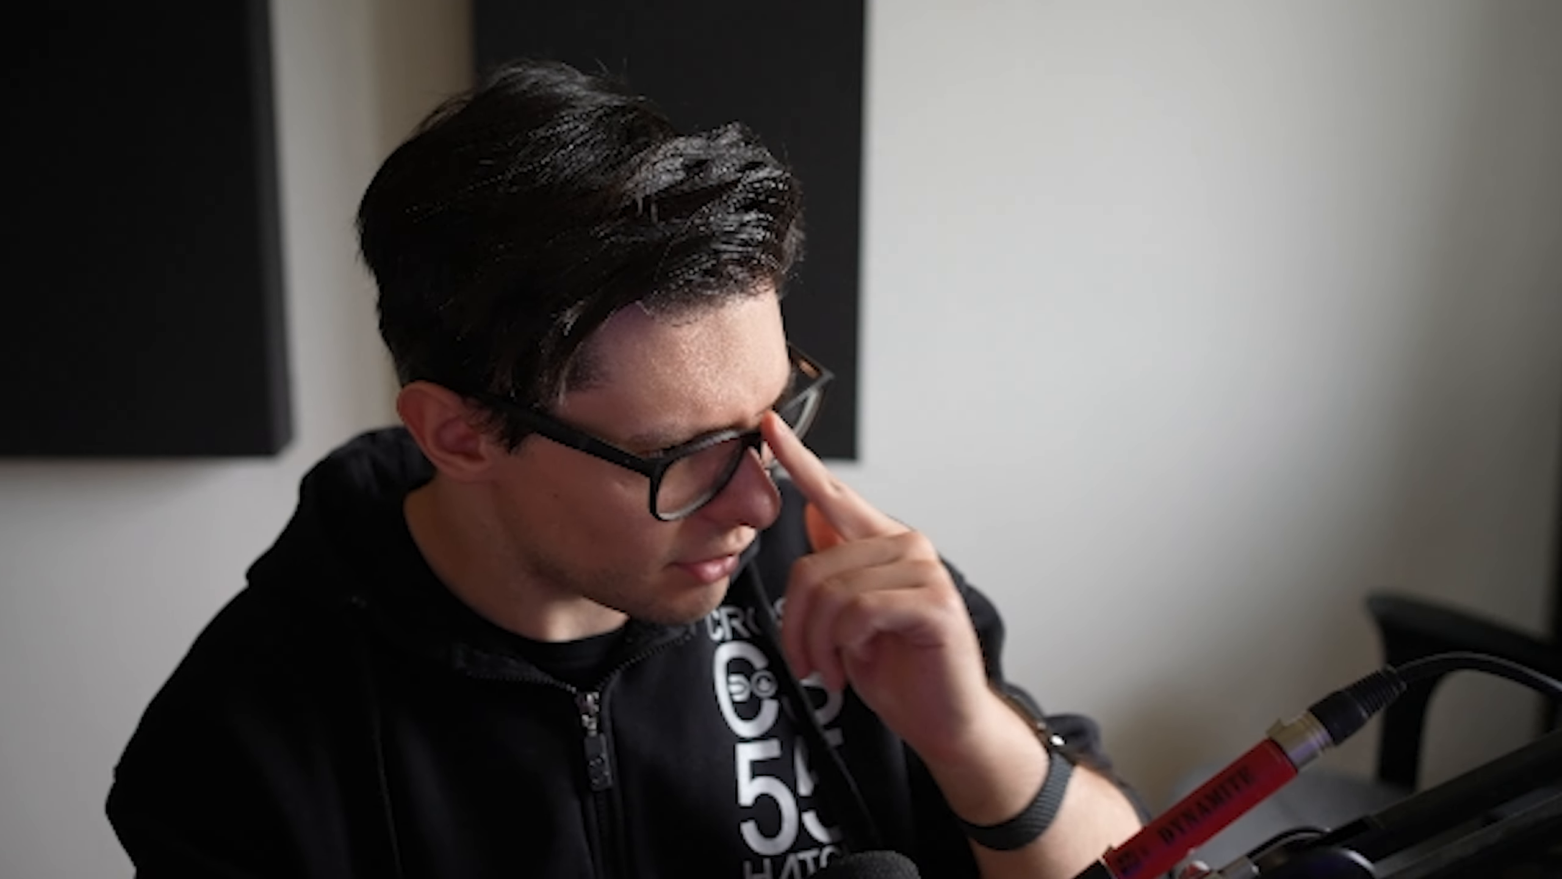
{"action": "key", "text": "space"}
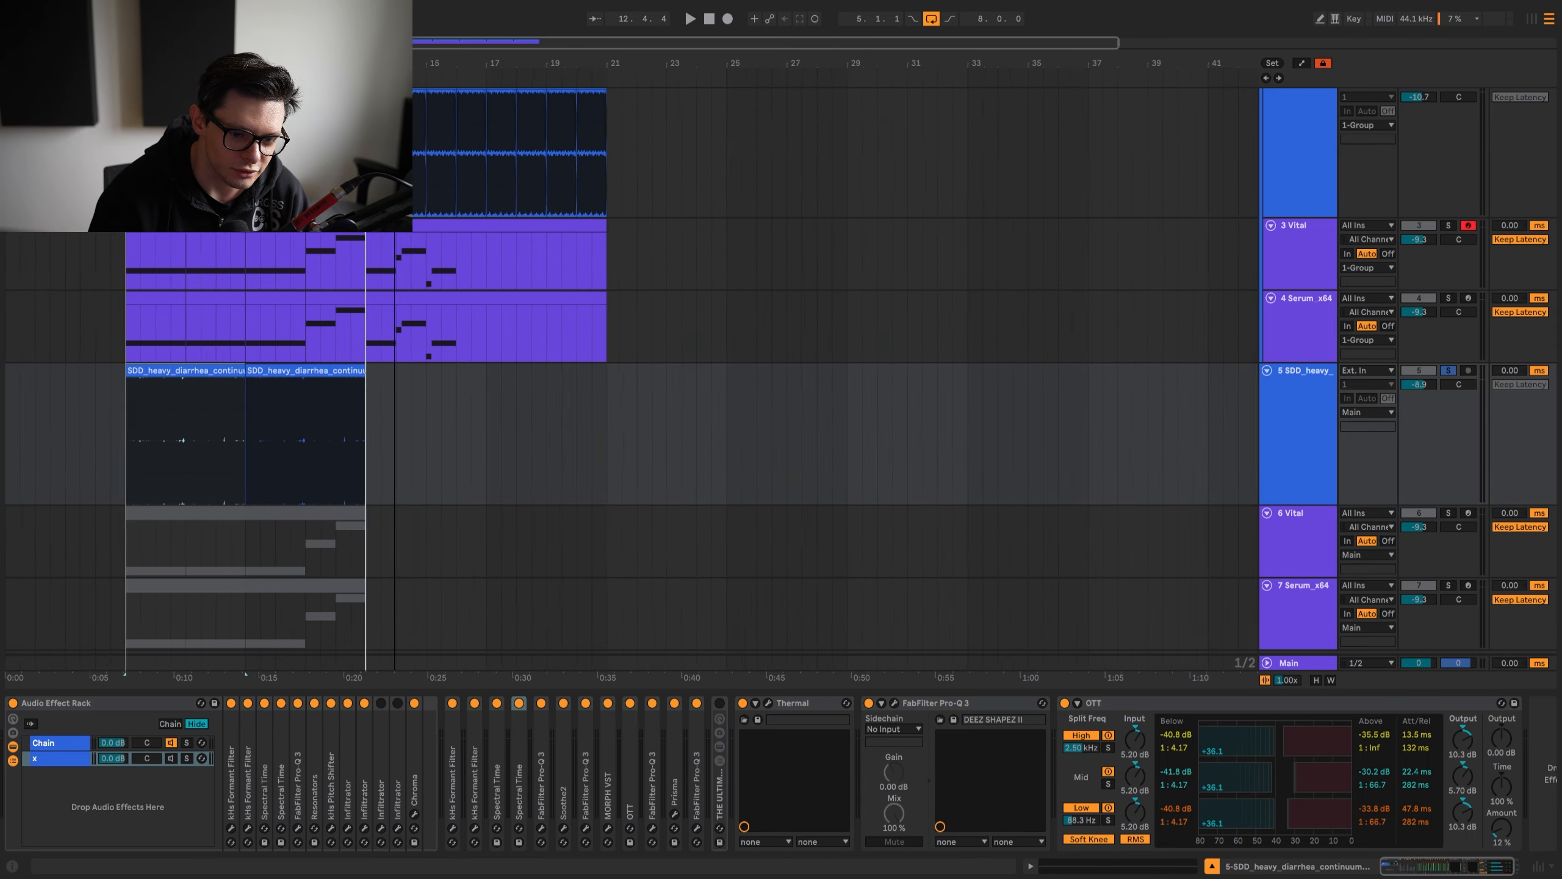
{"action": "left_click_drag", "start_coordinate": [394, 63], "coordinate": [324, 52]}
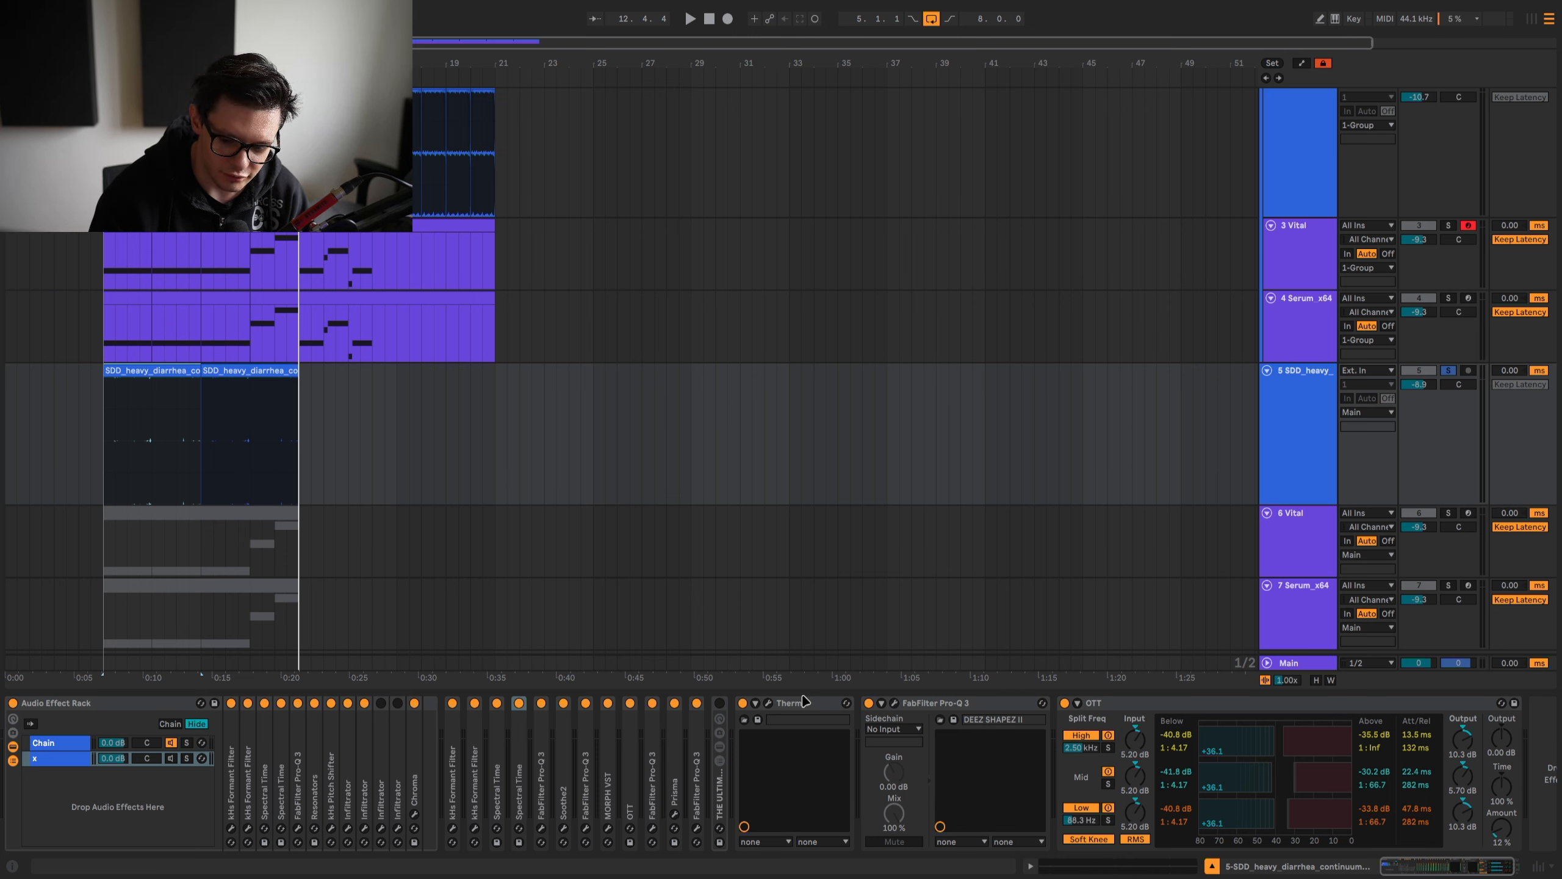
{"action": "left_click_drag", "start_coordinate": [803, 703], "coordinate": [716, 731]}
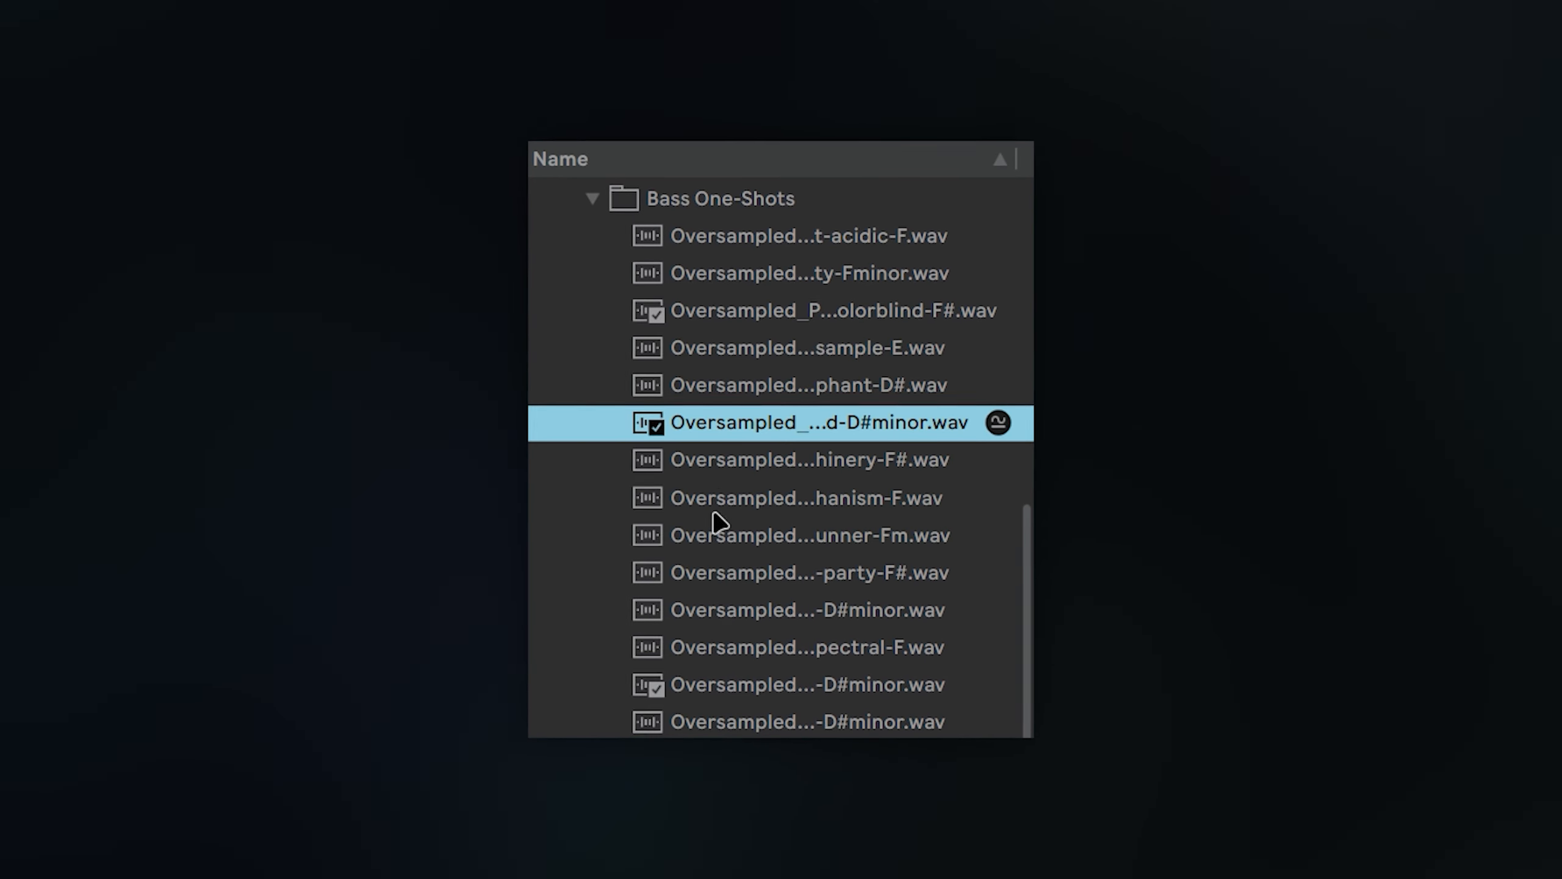
Step: Audition several Bass One-Shots and place the downsample-E and elephant-D# samples on the two tracks above the existing clip
{"action": "left_click", "coordinate": [714, 504]}
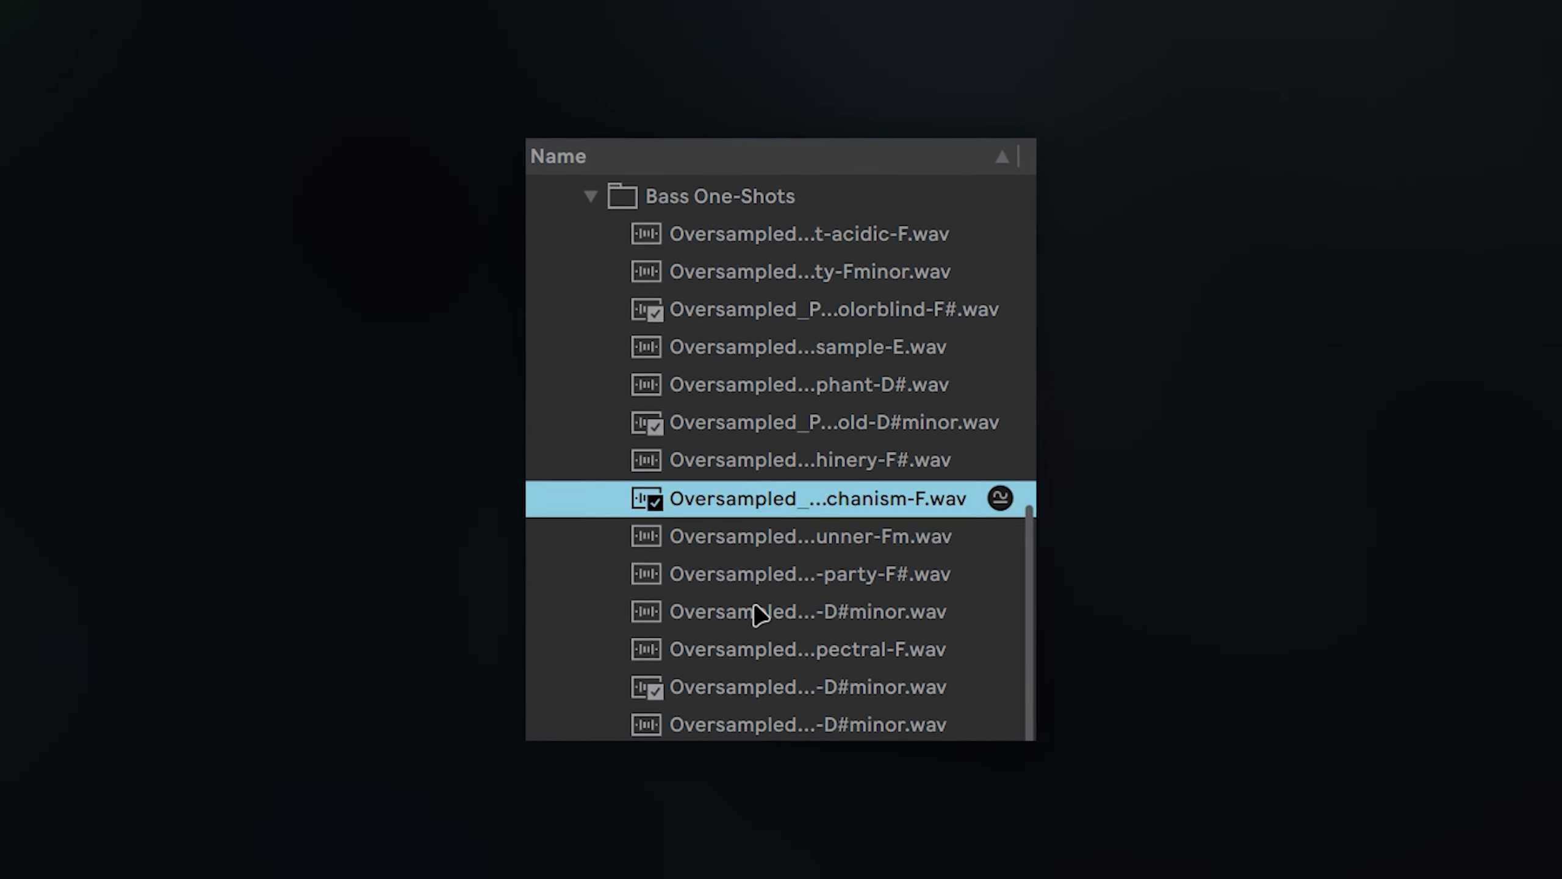
{"action": "left_click", "coordinate": [768, 611]}
{"action": "left_click", "coordinate": [805, 307]}
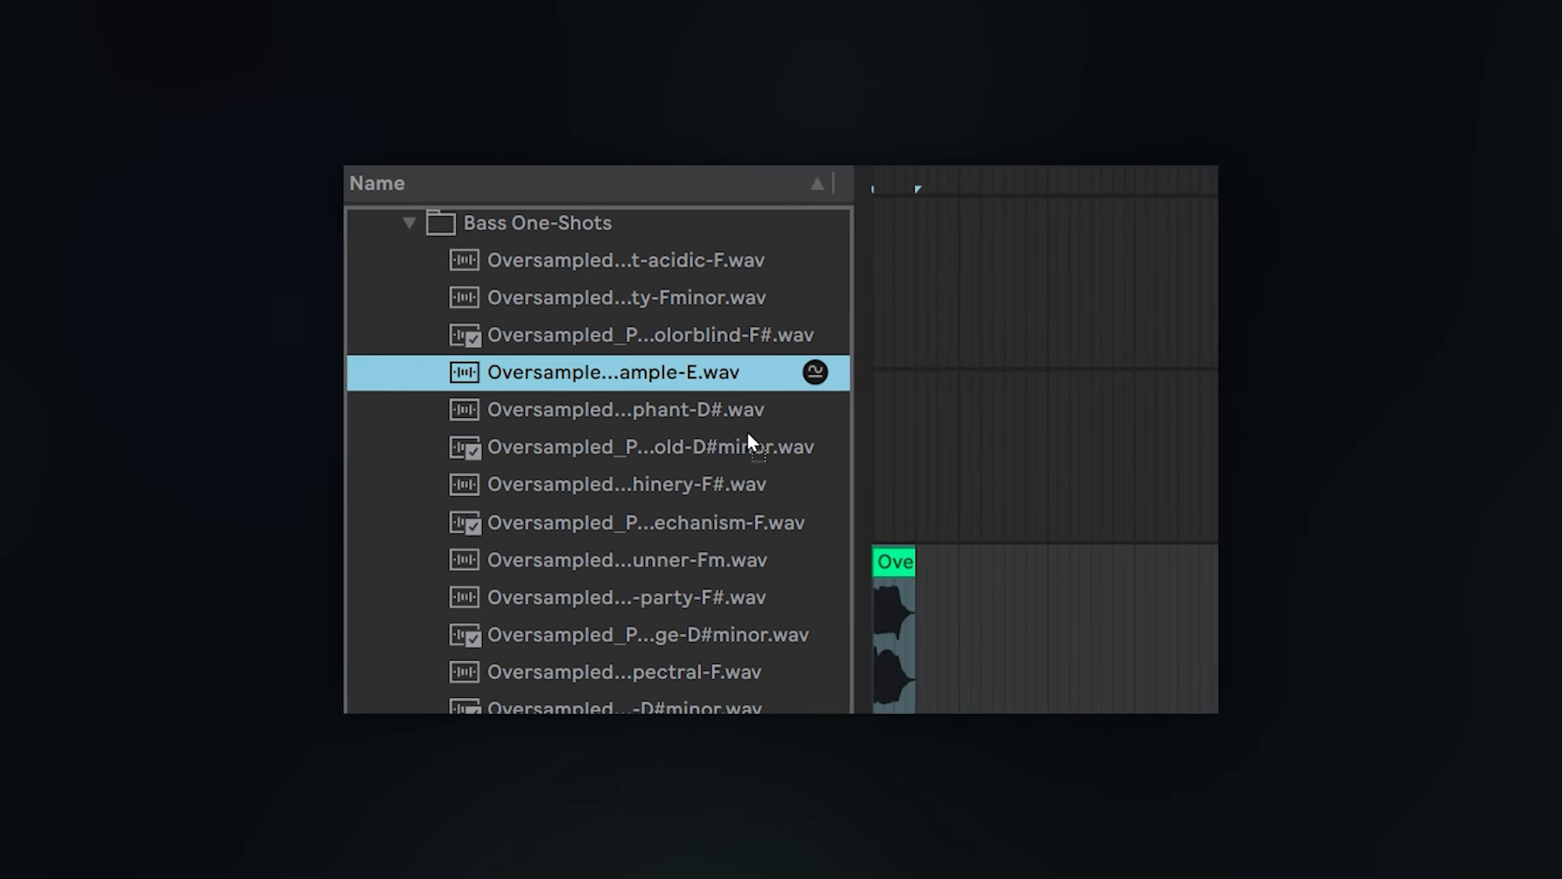
{"action": "left_click_drag", "start_coordinate": [747, 432], "coordinate": [891, 455]}
{"action": "left_click_drag", "start_coordinate": [624, 410], "coordinate": [891, 283]}
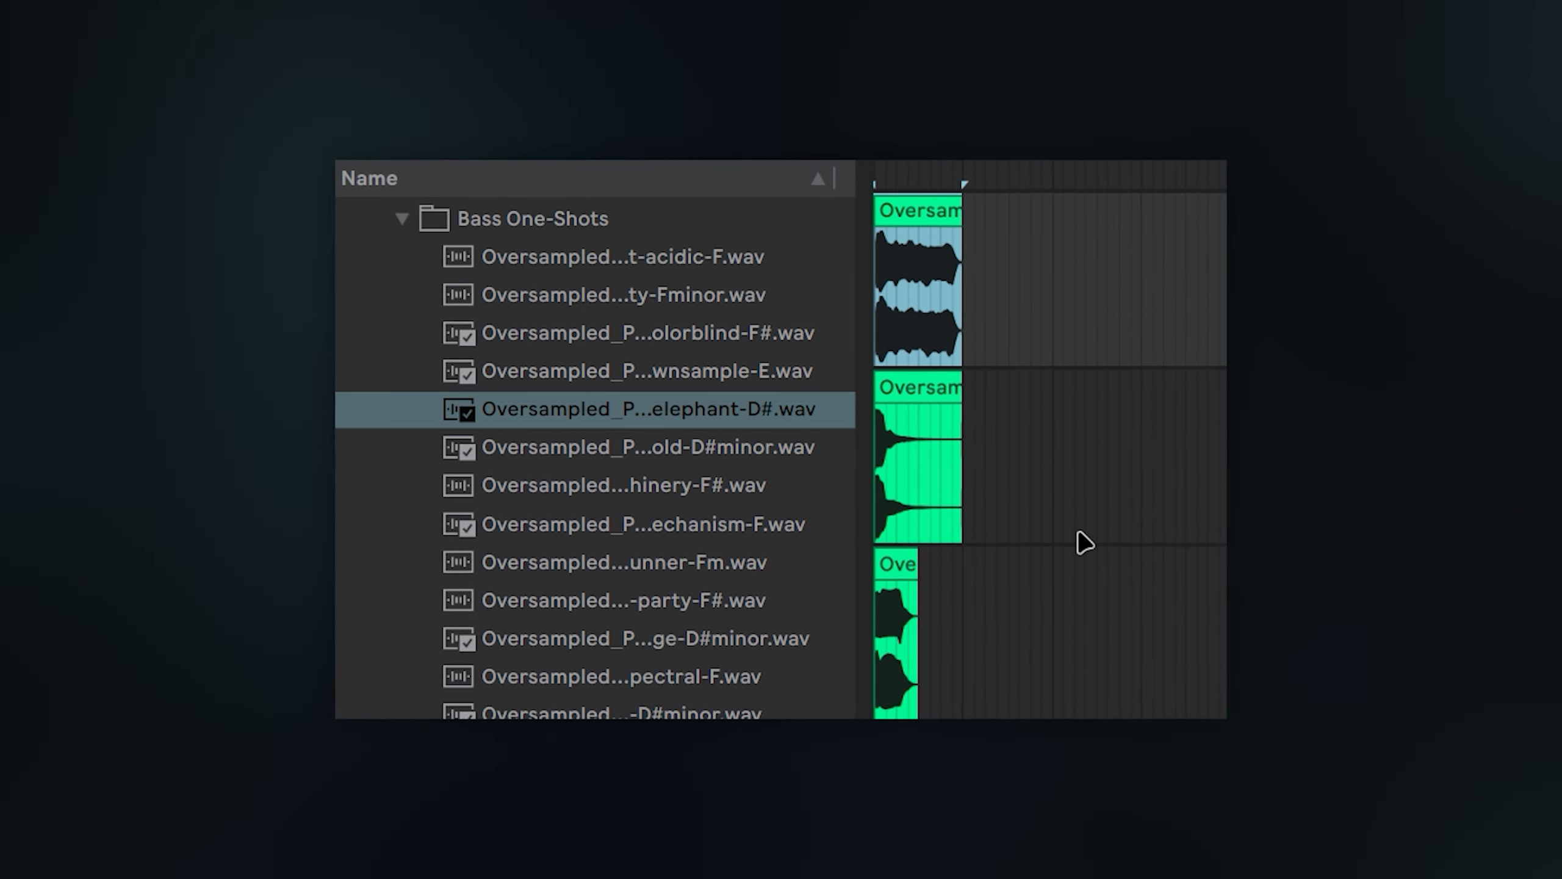